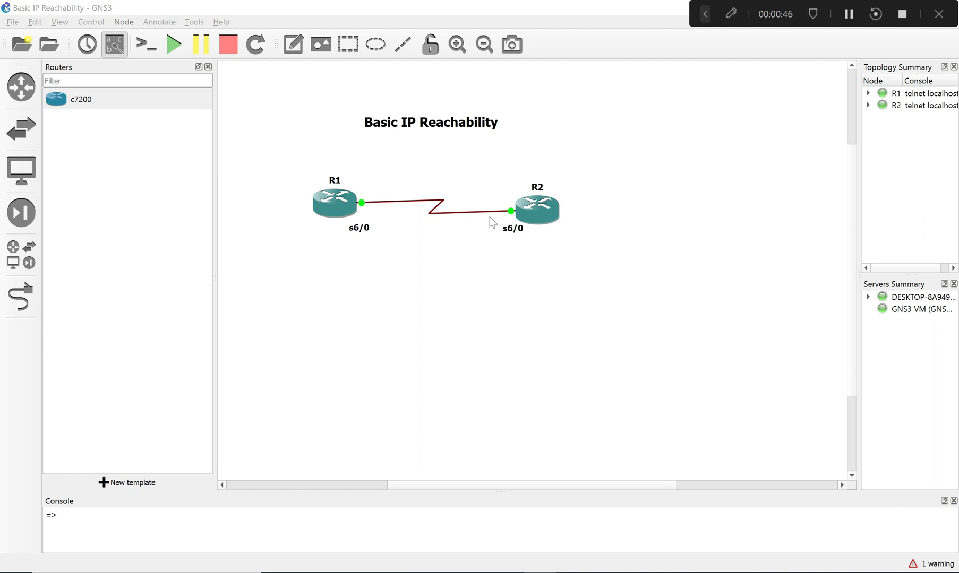
- Shift the Basic IP Reachability title slightly above the link between the two routers
{"action": "left_click", "coordinate": [377, 131]}
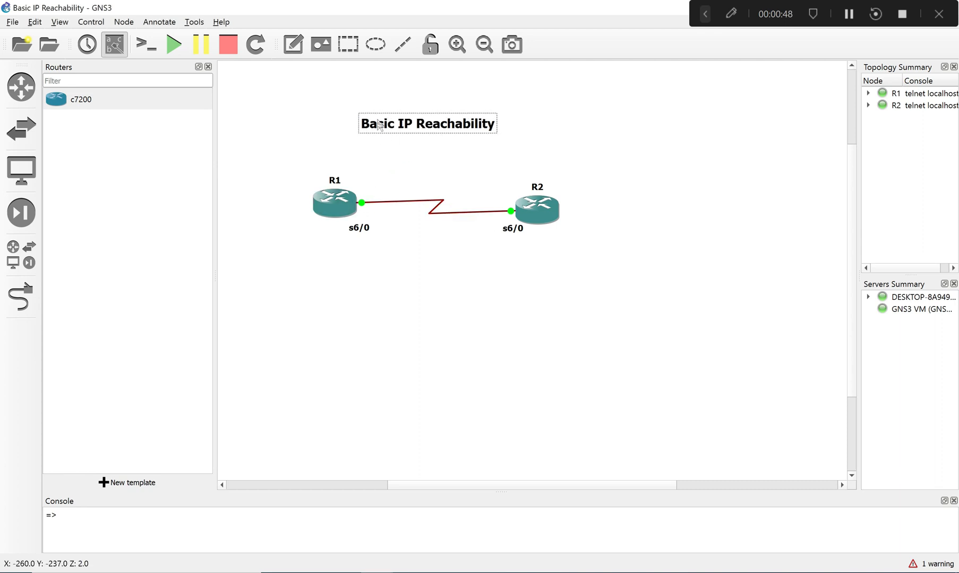
{"action": "left_click_drag", "start_coordinate": [383, 135], "coordinate": [383, 133]}
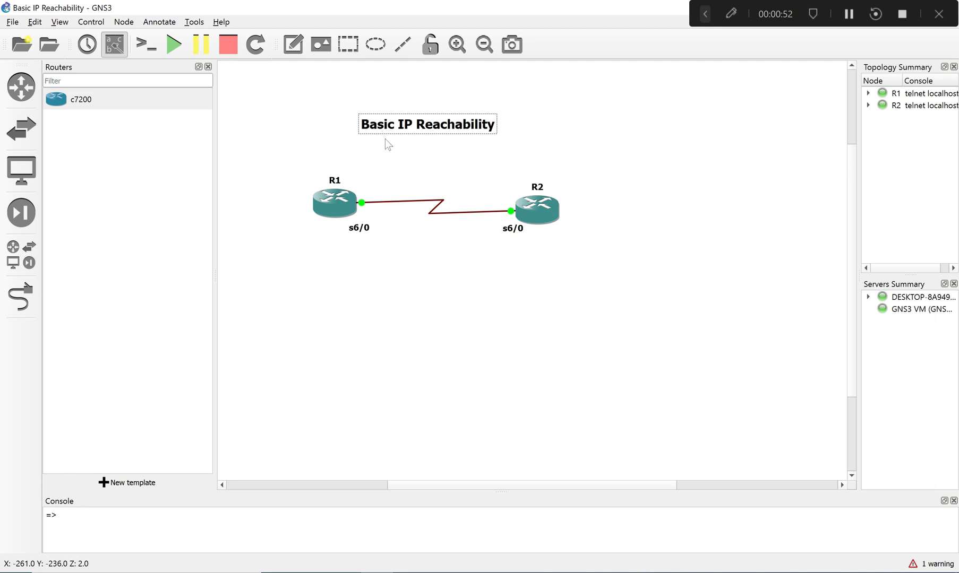
- Open the SecureCRT consoles of both routers together and order the R1 session before the R2 session
{"action": "left_click_drag", "start_coordinate": [307, 165], "coordinate": [603, 260]}
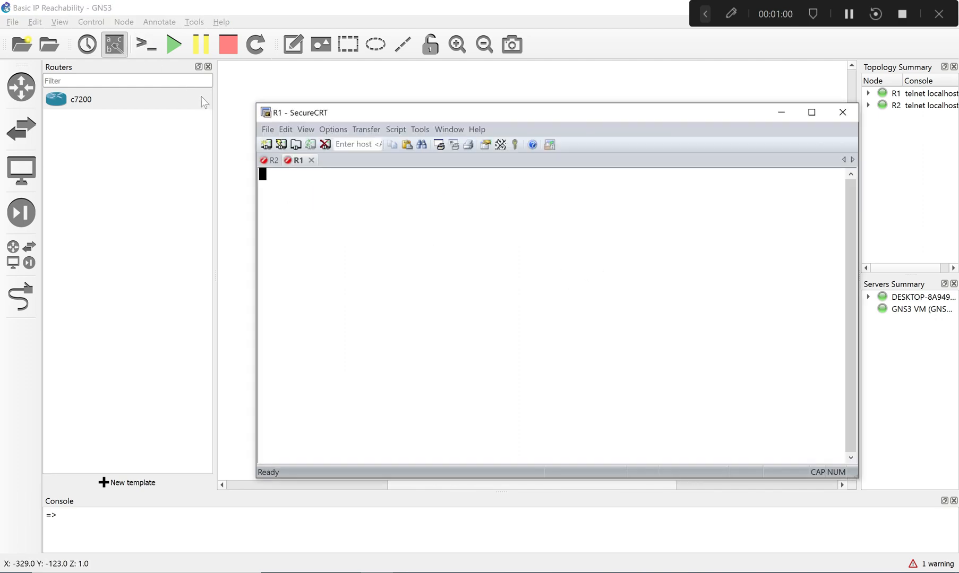
{"action": "left_click_drag", "start_coordinate": [292, 162], "coordinate": [268, 160]}
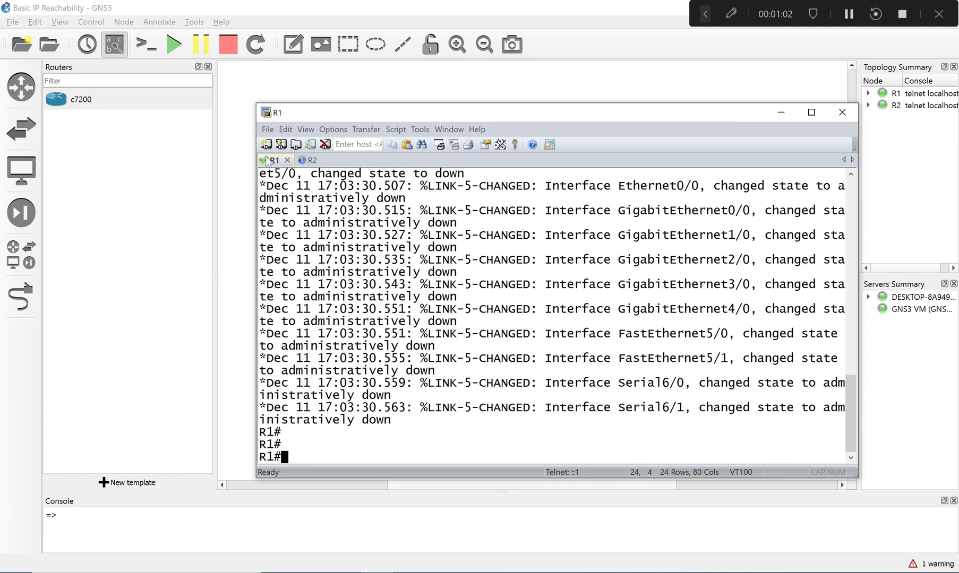
{"action": "left_click_drag", "start_coordinate": [642, 113], "coordinate": [518, 301]}
{"action": "left_click", "coordinate": [433, 240]}
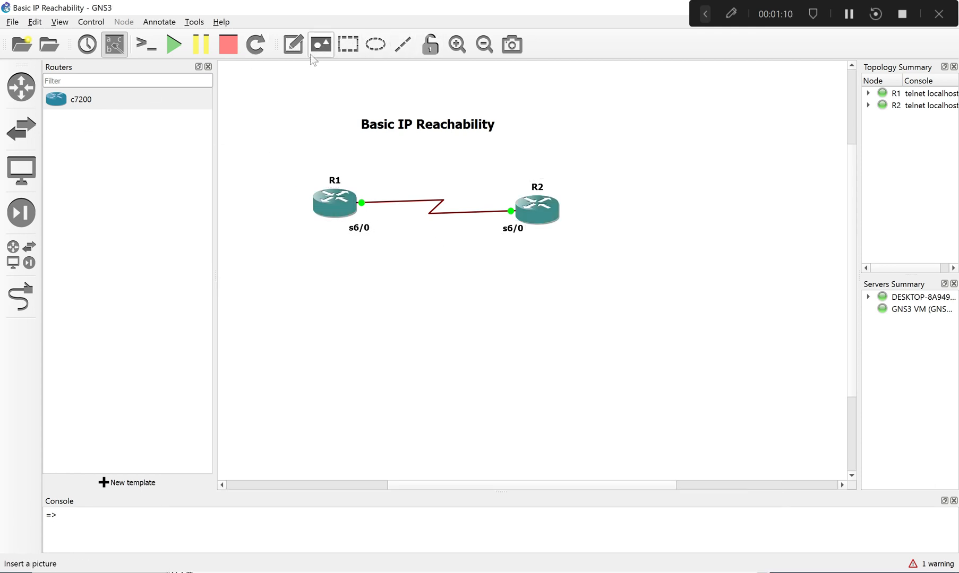
- Add a text note reading 192.168.0.0/24 to the topology and place it above the link between R1 and R2
{"action": "left_click", "coordinate": [290, 48]}
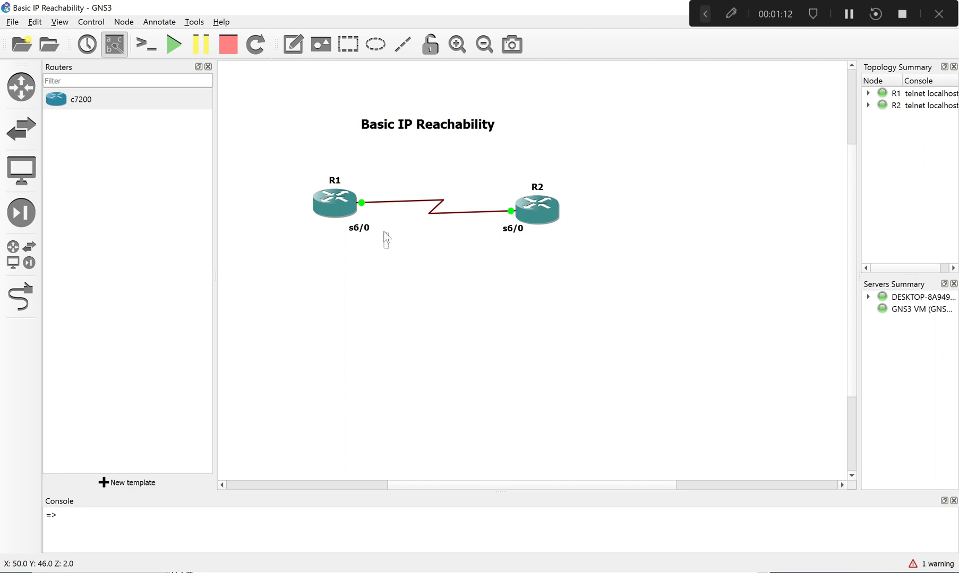
{"action": "type", "text": "192.168."}
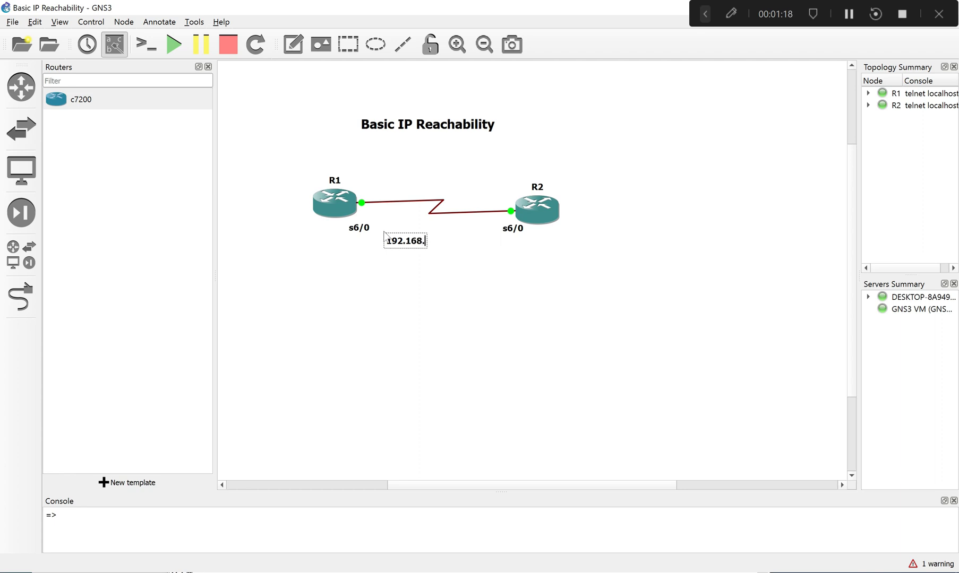
{"action": "type", "text": "0.0/24"}
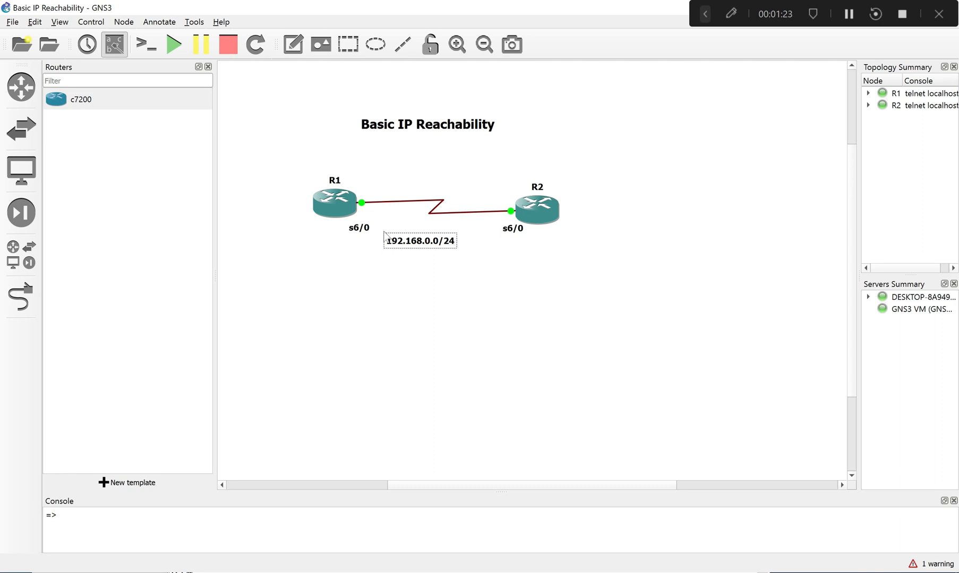
{"action": "left_click", "coordinate": [684, 274]}
{"action": "left_click_drag", "start_coordinate": [423, 245], "coordinate": [421, 176]}
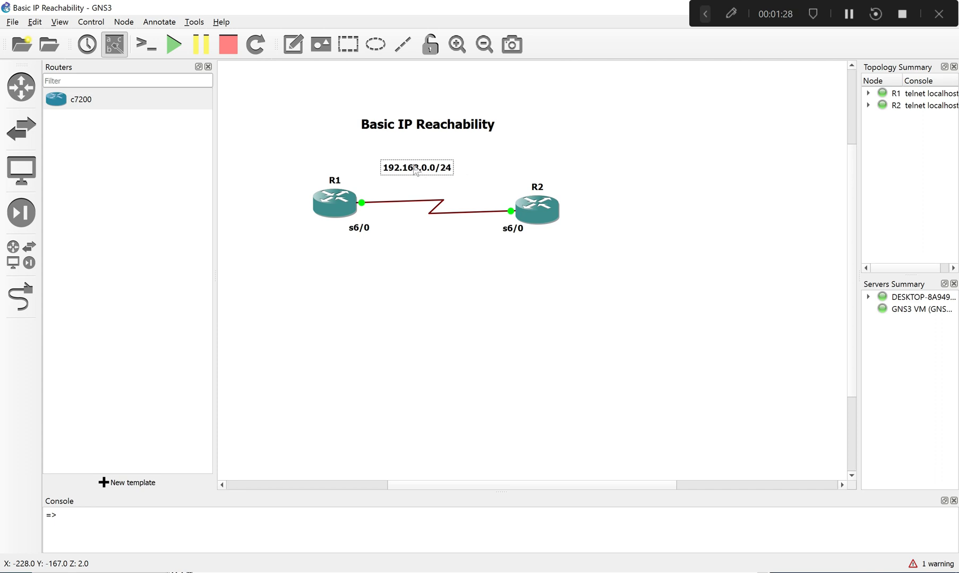
- Set the 192.168.0.0/24 note's font size to 14 and move the note above R1, beside the title
{"action": "right_click", "coordinate": [416, 166]}
{"action": "left_click", "coordinate": [461, 198]}
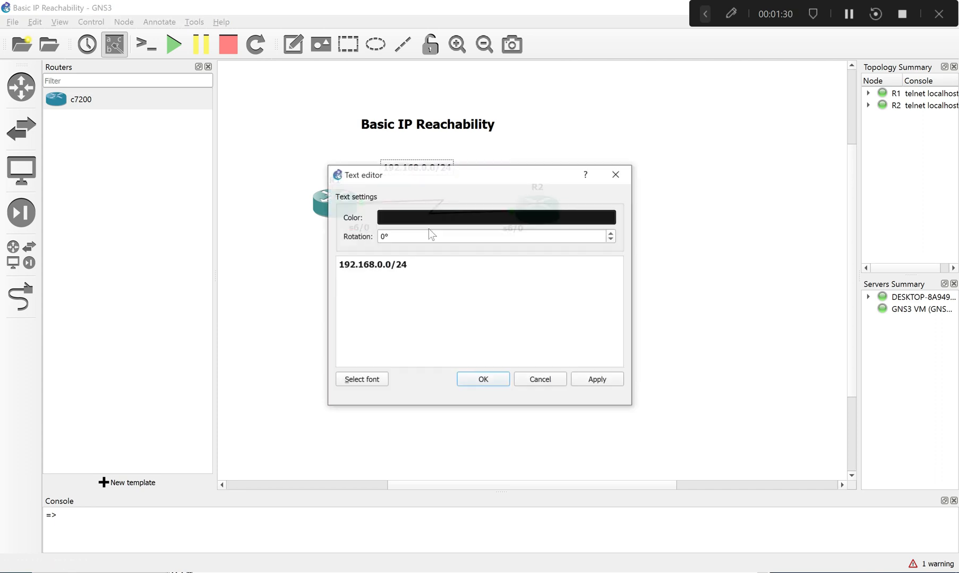
{"action": "left_click", "coordinate": [361, 380]}
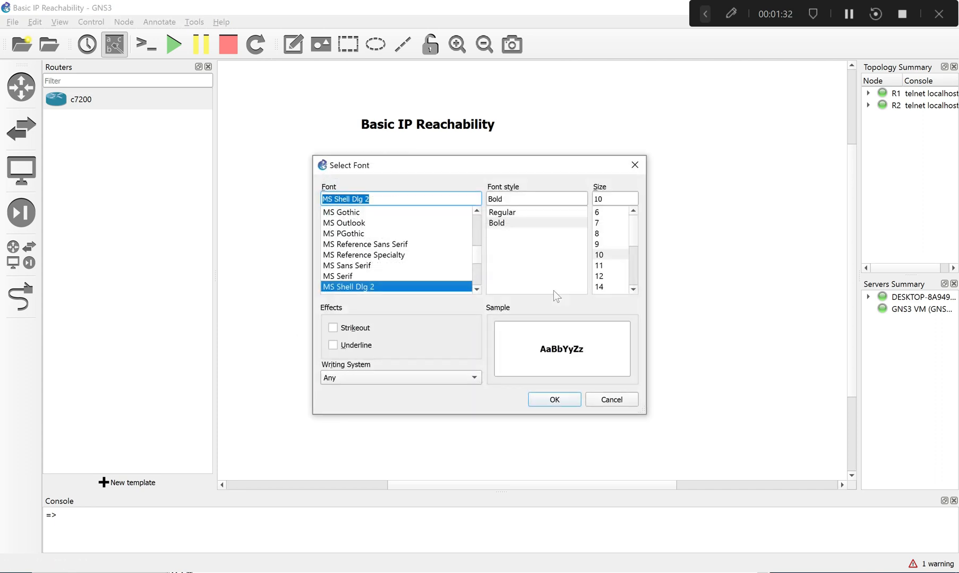
{"action": "left_click_drag", "start_coordinate": [604, 287], "coordinate": [600, 309]}
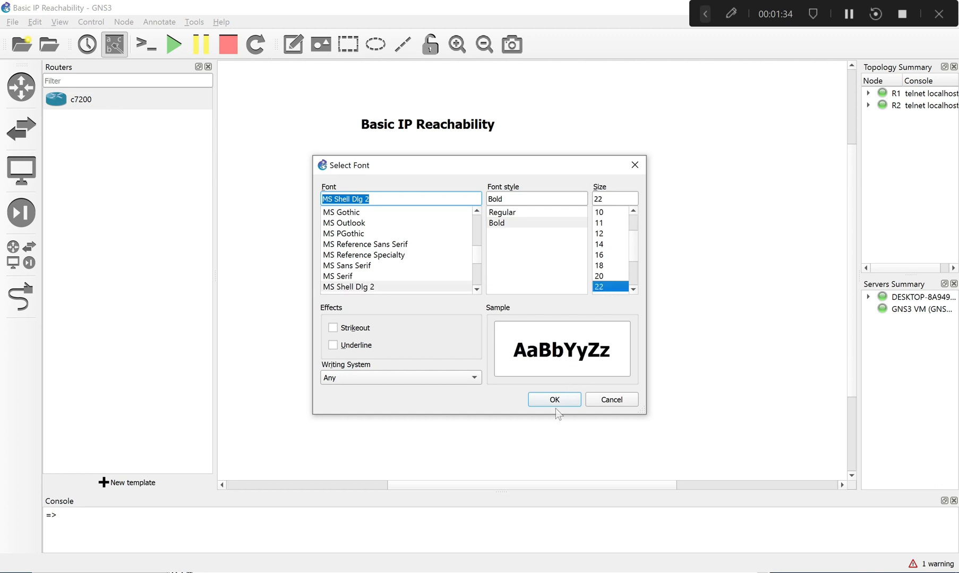
{"action": "left_click", "coordinate": [600, 244]}
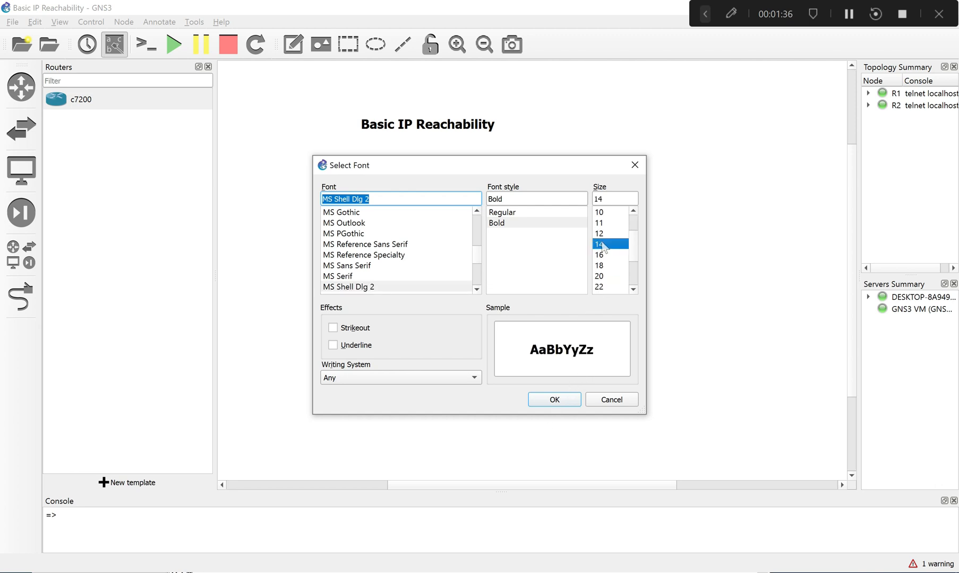
{"action": "left_click", "coordinate": [554, 400]}
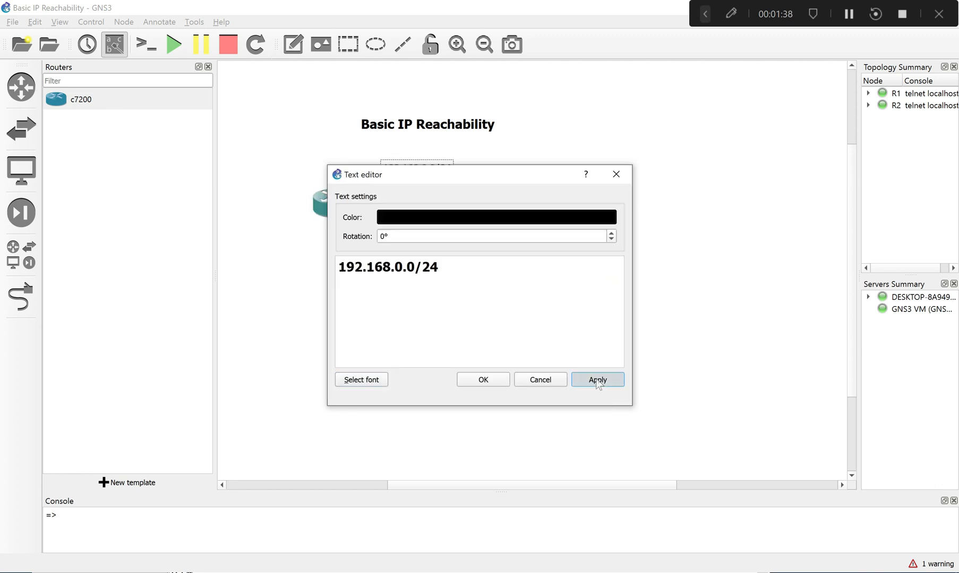
{"action": "left_click", "coordinate": [483, 380]}
{"action": "left_click_drag", "start_coordinate": [451, 169], "coordinate": [327, 143]}
{"action": "left_click", "coordinate": [368, 213]}
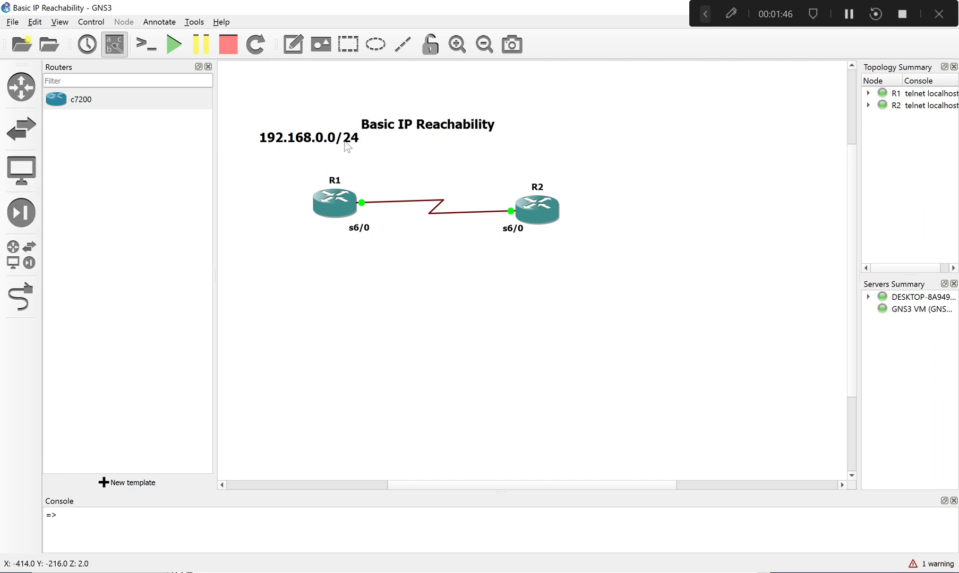
- Move R1's s6/0 label down out of the way and add a text note reading .1 below R1's link end
{"action": "left_click", "coordinate": [291, 47]}
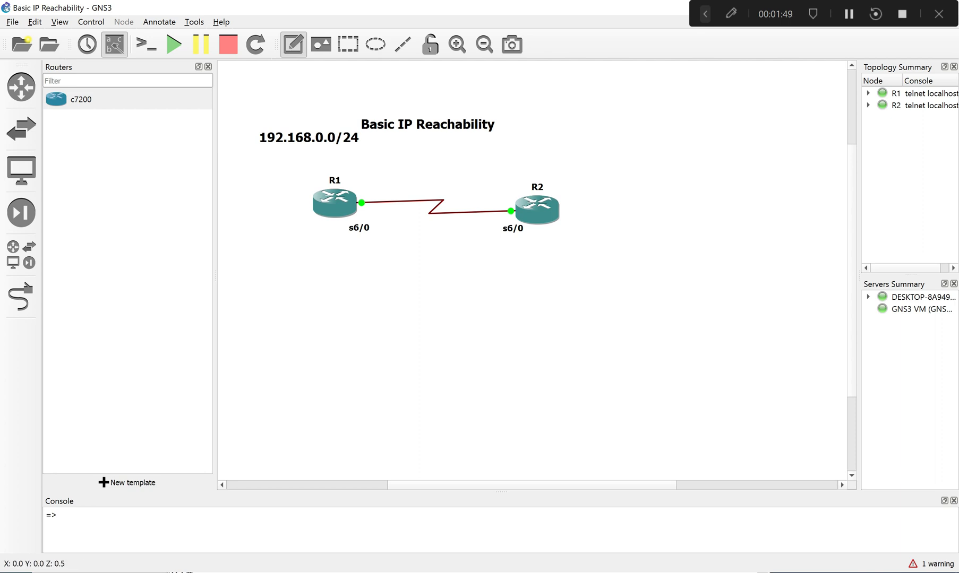
{"action": "left_click_drag", "start_coordinate": [358, 228], "coordinate": [319, 265]}
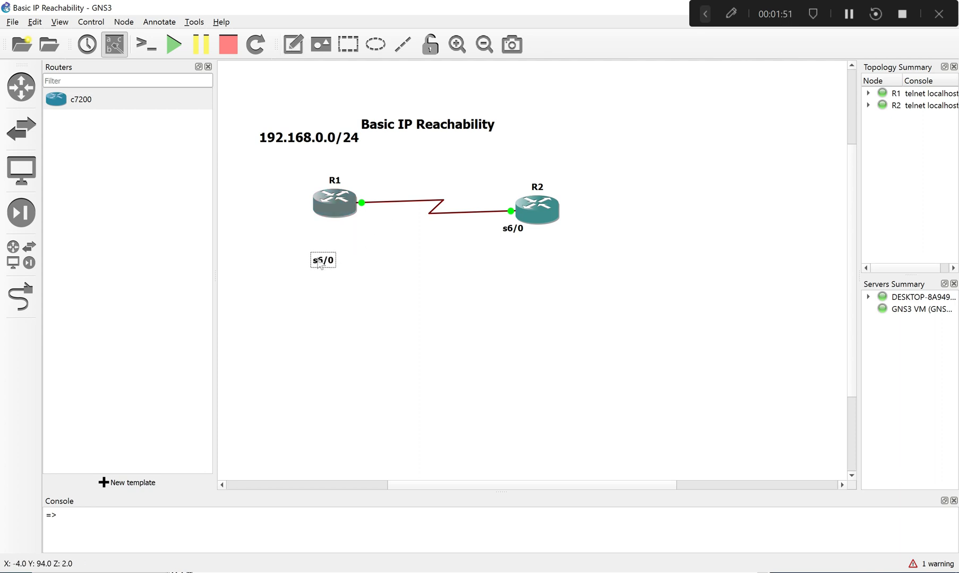
{"action": "left_click", "coordinate": [293, 45]}
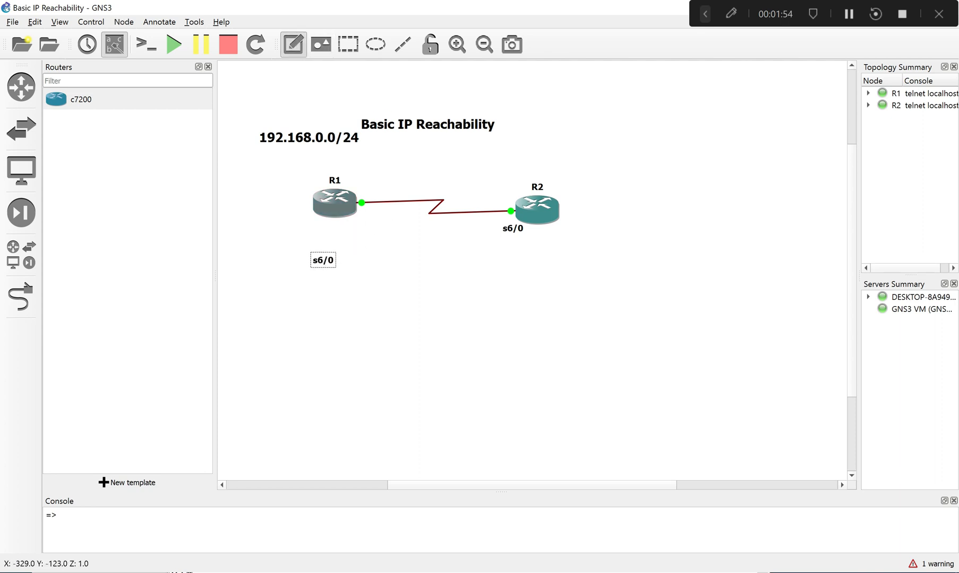
{"action": "left_click", "coordinate": [361, 230]}
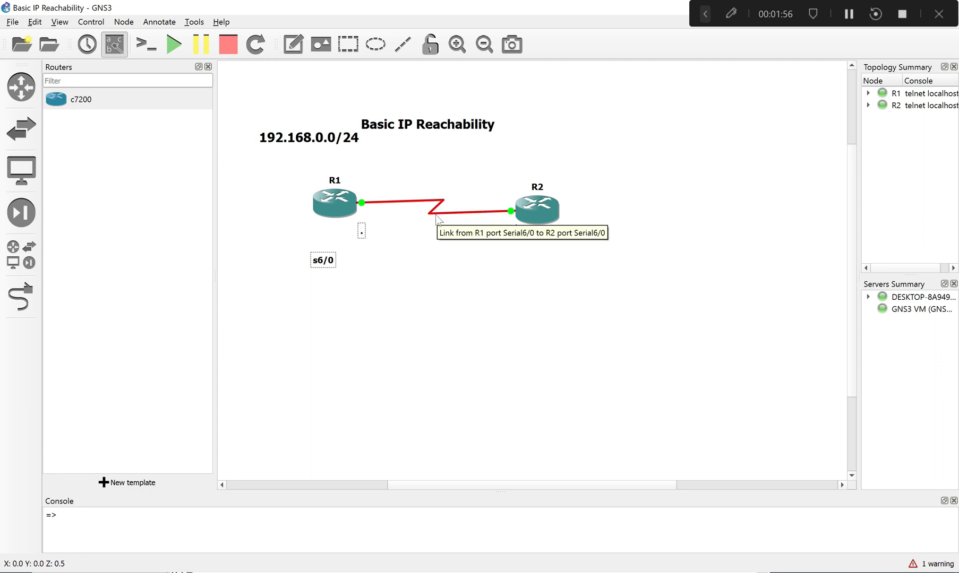
{"action": "type", "text": ".1"}
- Duplicate the .1 note, place the copy above R2's link end and change its text to .2
{"action": "right_click", "coordinate": [370, 238]}
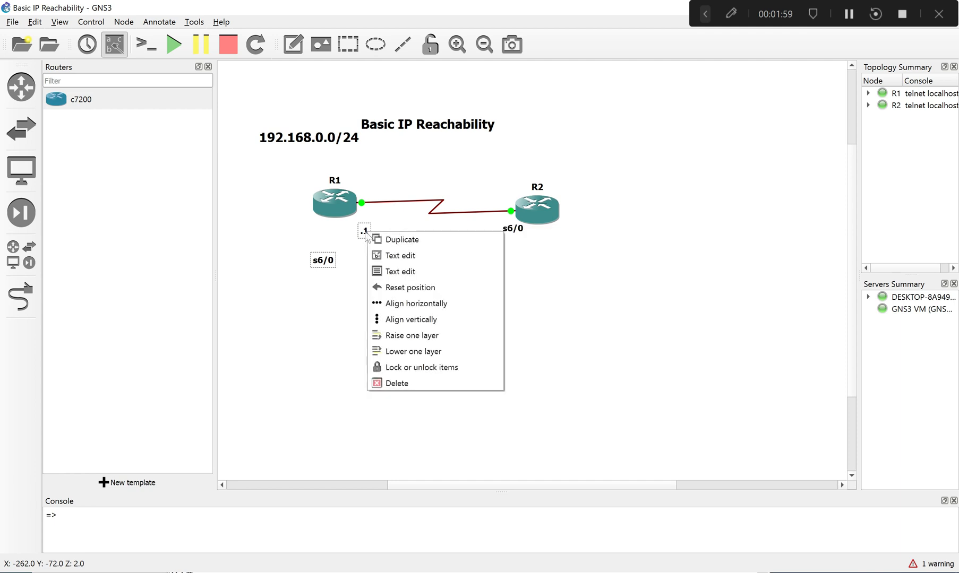
{"action": "left_click", "coordinate": [391, 240]}
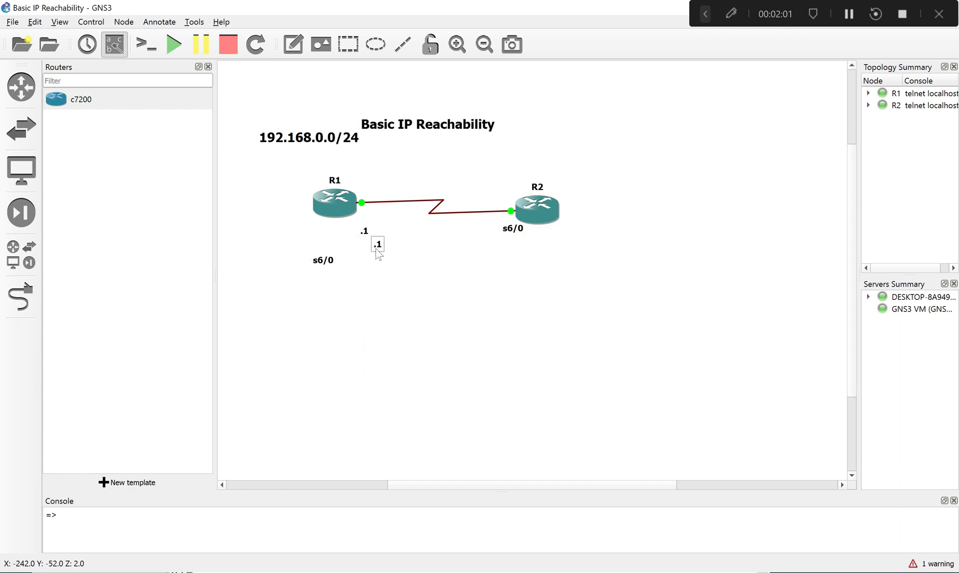
{"action": "left_click_drag", "start_coordinate": [372, 251], "coordinate": [509, 201]}
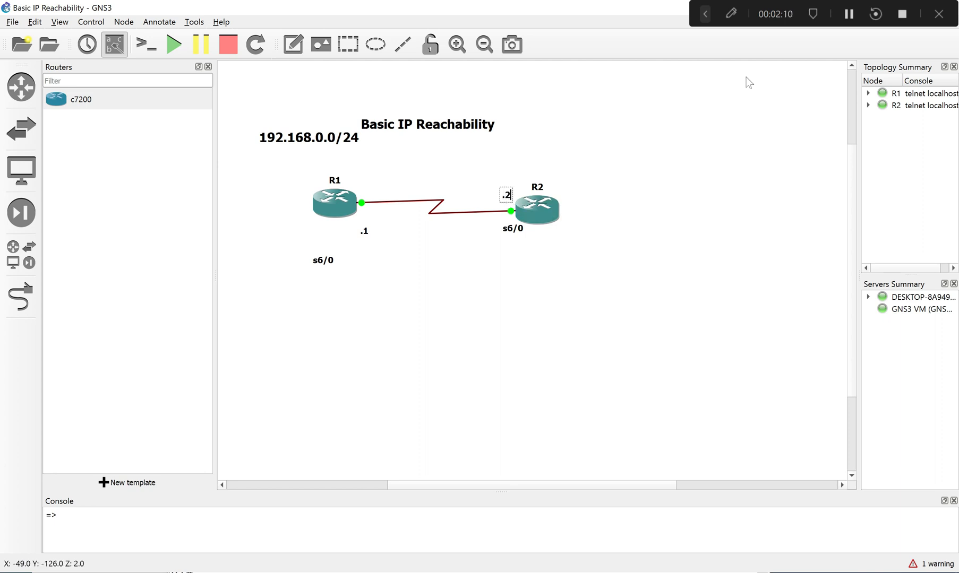
{"action": "left_click", "coordinate": [586, 297]}
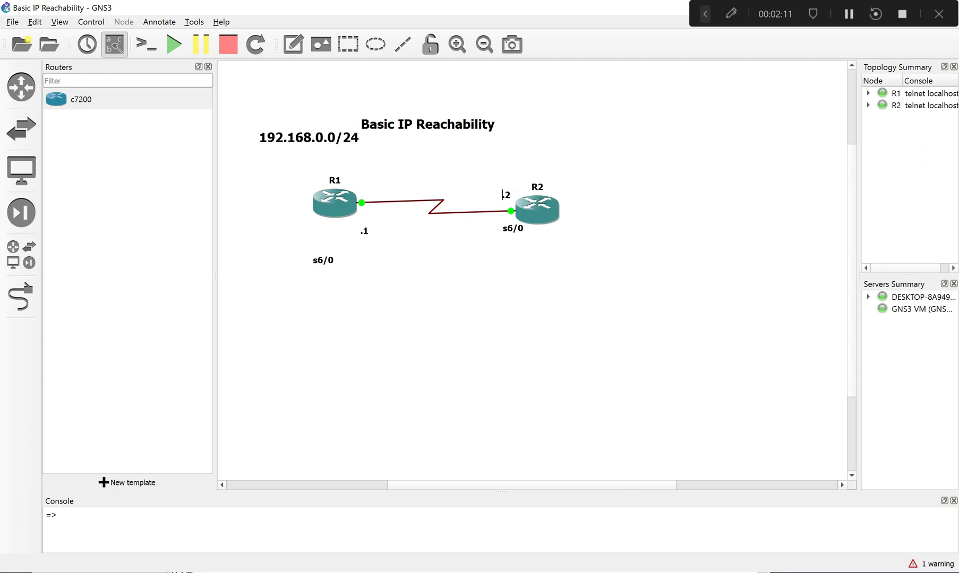
- Switch to R1's SecureCRT console, enter terminal configuration mode with conf and begin an interface command with int
{"action": "left_click", "coordinate": [444, 572]}
{"action": "left_click_drag", "start_coordinate": [443, 295], "coordinate": [497, 263]}
{"action": "type", "text": "conf"}
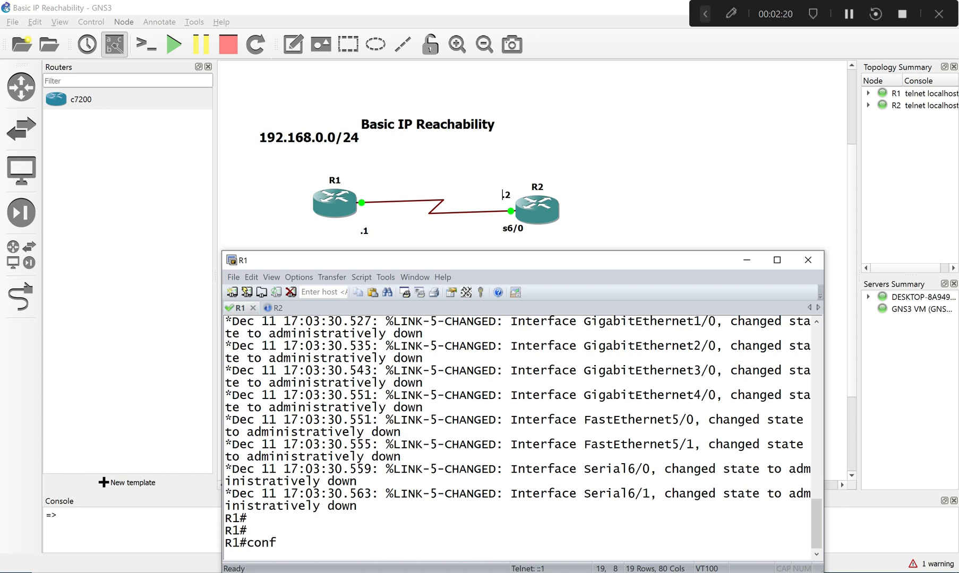
{"action": "key", "text": "Return"}
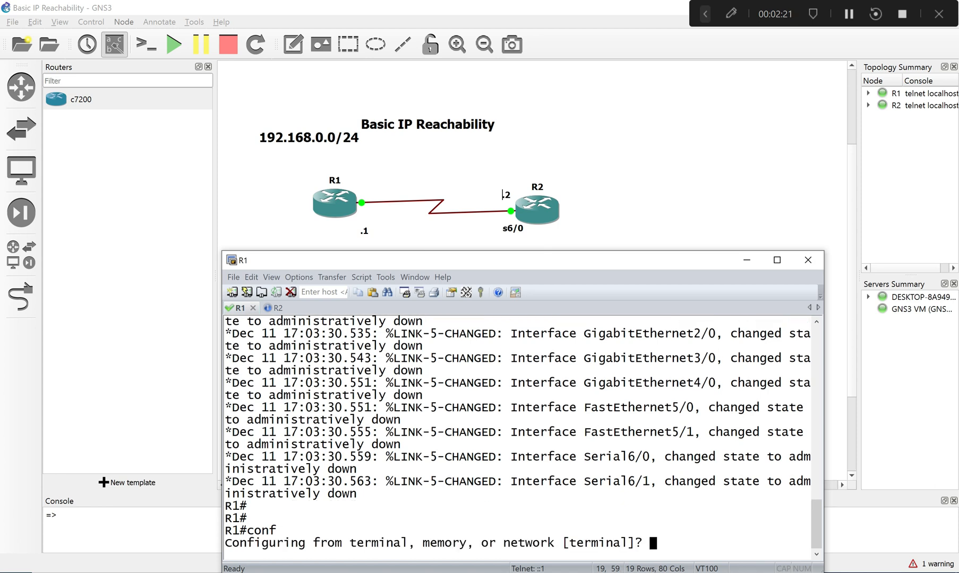
{"action": "key", "text": "Return"}
{"action": "type", "text": "ig)#i"}
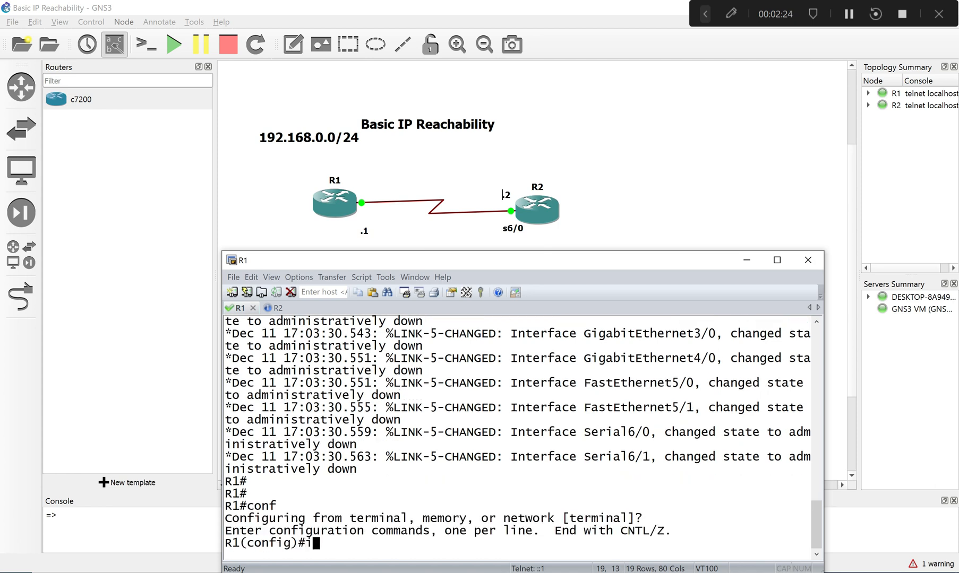
{"action": "type", "text": "nt"}
- Return to the GNS3 topology and move R1's s6/0 label next to its link end, just above the .1 note
{"action": "left_click_drag", "start_coordinate": [445, 259], "coordinate": [415, 284]}
{"action": "left_click", "coordinate": [329, 259]}
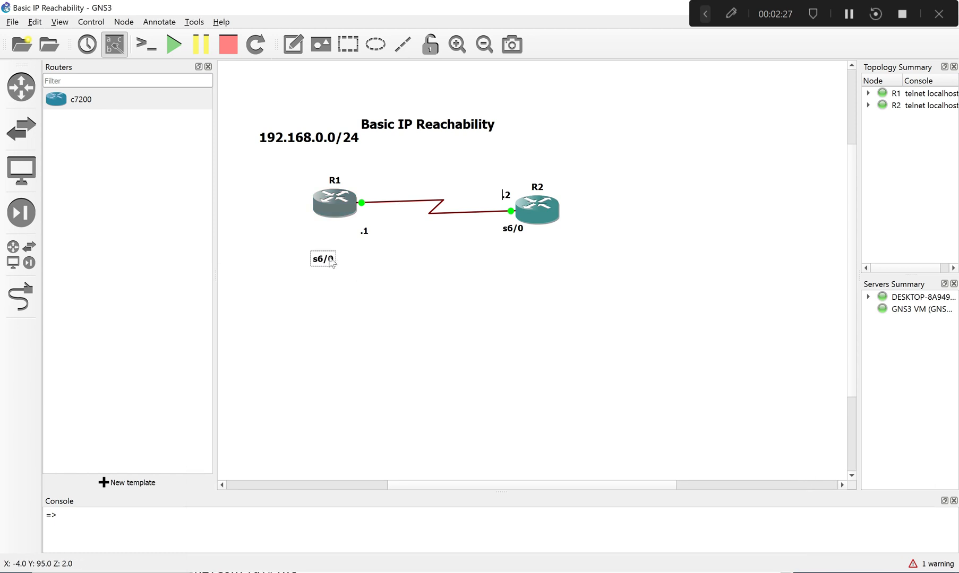
{"action": "left_click_drag", "start_coordinate": [331, 261], "coordinate": [374, 220]}
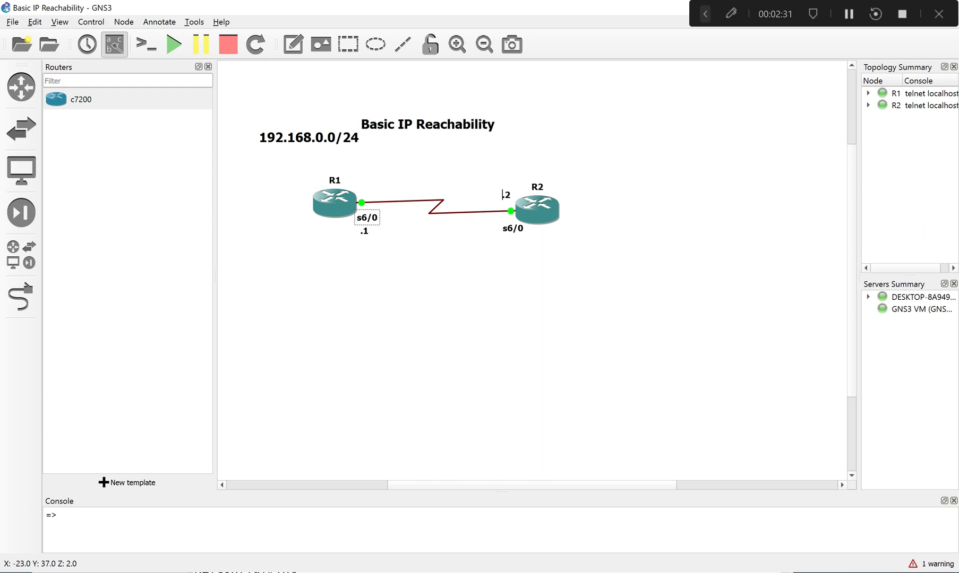
- Back in R1's SecureCRT console, enter configuration of interface serial 6/0 and enable it with no sh
{"action": "key", "text": "alt+Tab"}
{"action": "left_click_drag", "start_coordinate": [502, 286], "coordinate": [508, 260]}
{"action": "key", "text": "BackSpace"}
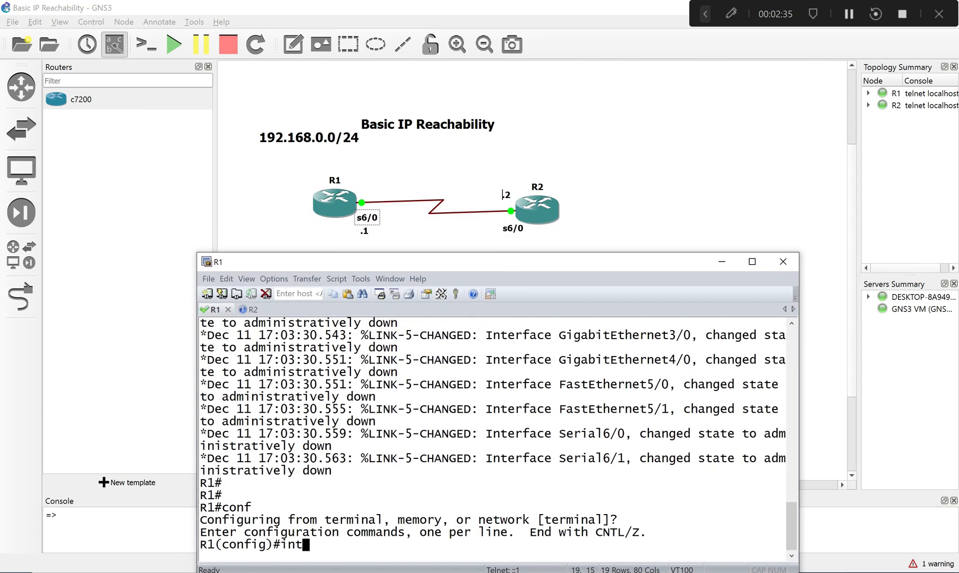
{"action": "key", "text": "Tab"}
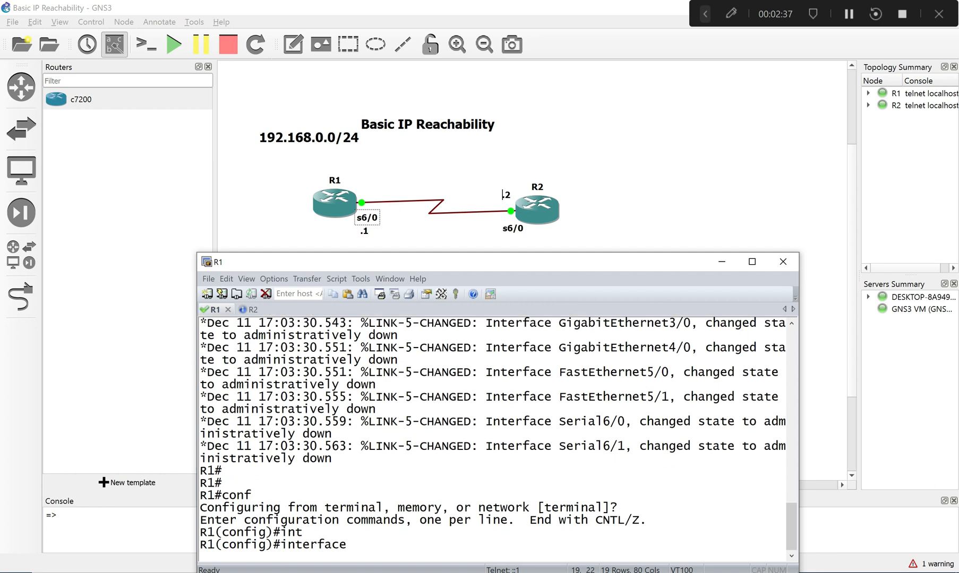
{"action": "type", "text": "se"}
{"action": "key", "text": "Tab"}
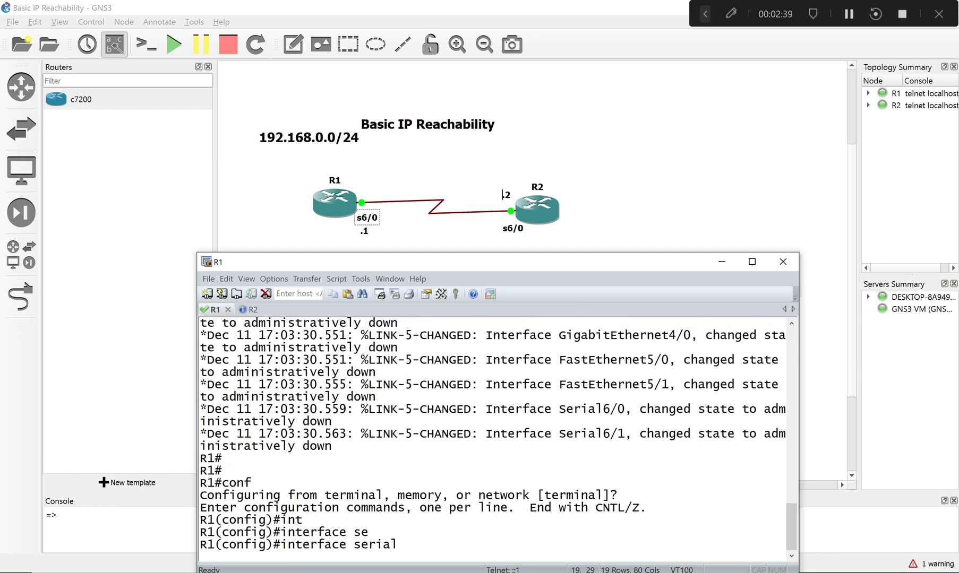
{"action": "type", "text": "6/0"}
{"action": "key", "text": "Return"}
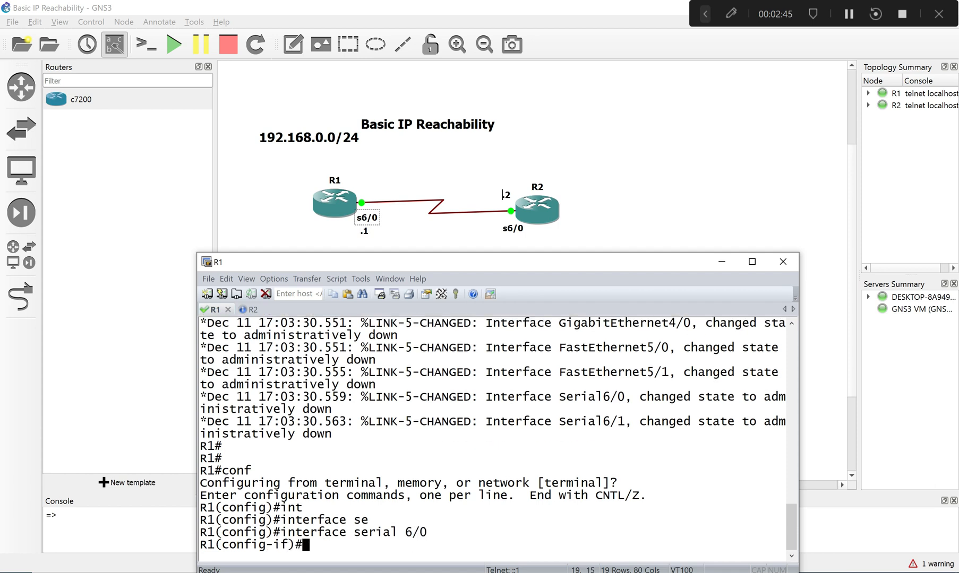
{"action": "type", "text": "no sh"}
{"action": "key", "text": "Return"}
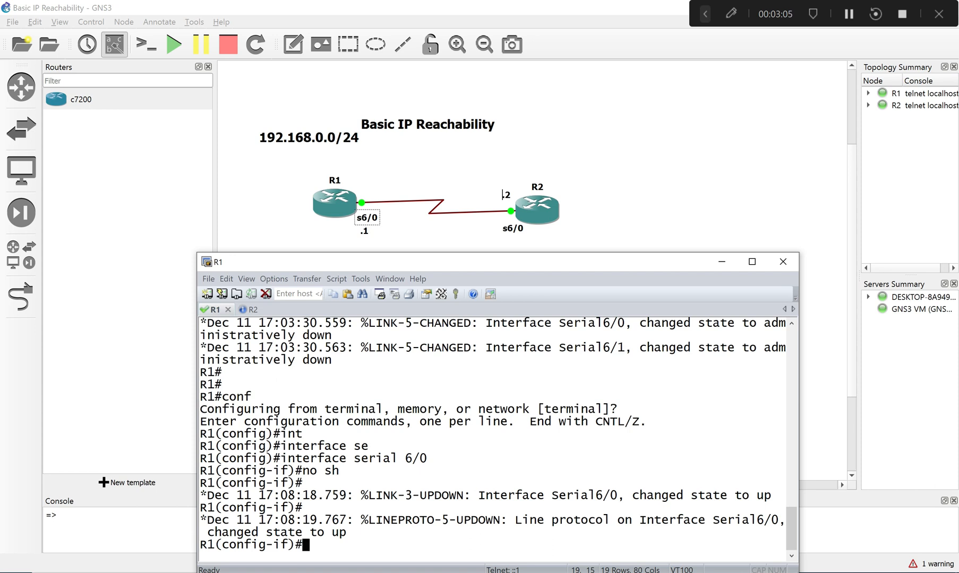
- Begin a clock rate command for R1's serial 6/0 interface and list the accepted rates with ?
{"action": "type", "text": "clo"}
{"action": "key", "text": "Tab"}
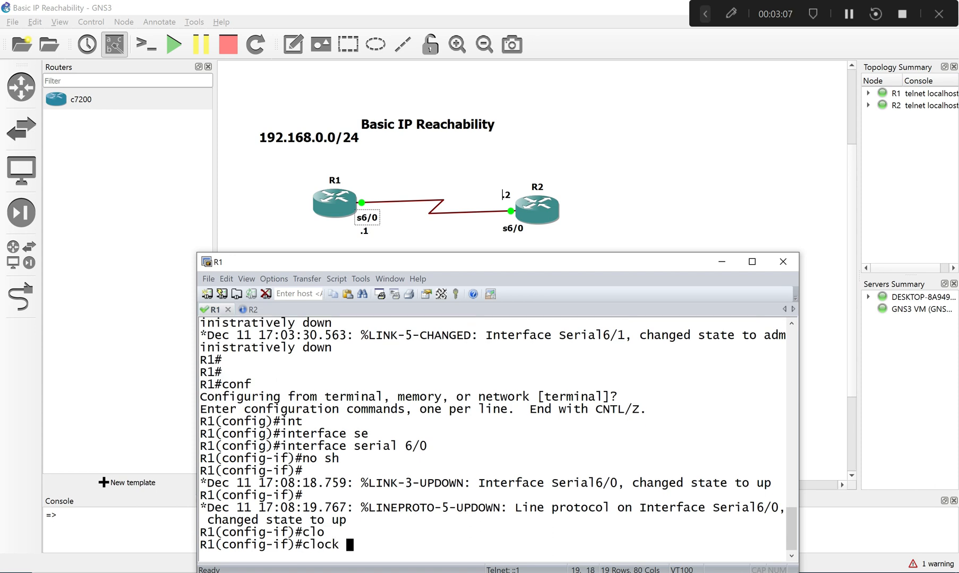
{"action": "type", "text": "rat"}
{"action": "key", "text": "Tab"}
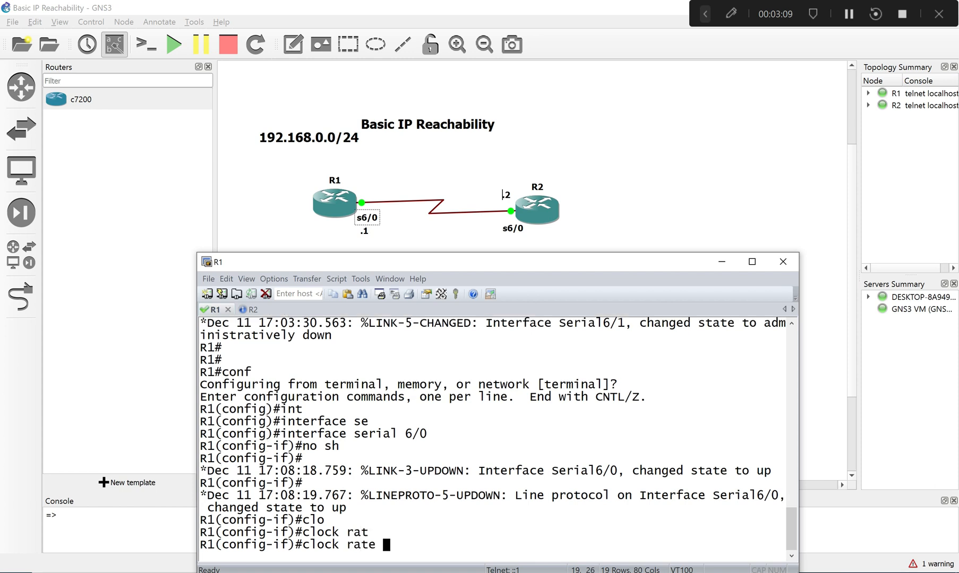
{"action": "type", "text": "?"}
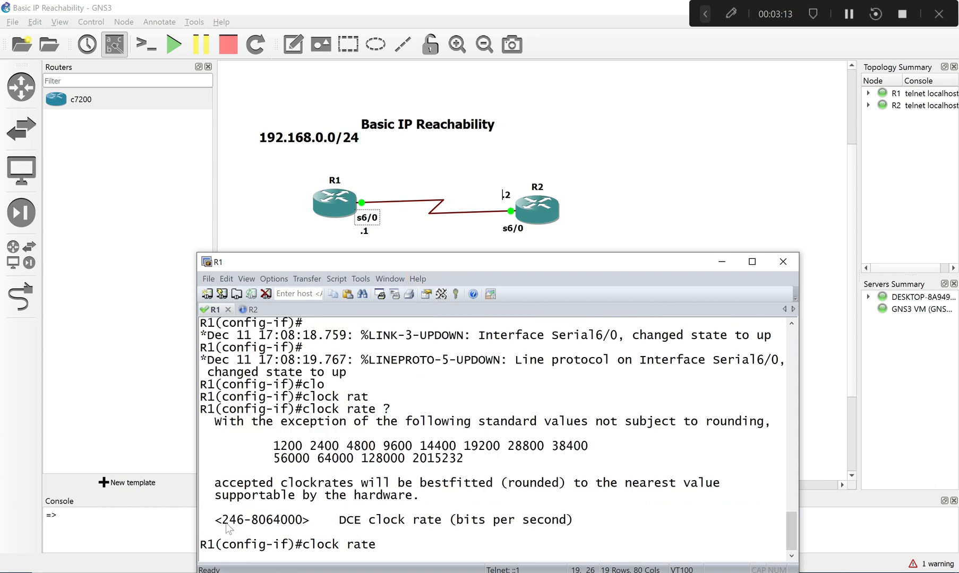
{"action": "left_click_drag", "start_coordinate": [221, 525], "coordinate": [300, 528]}
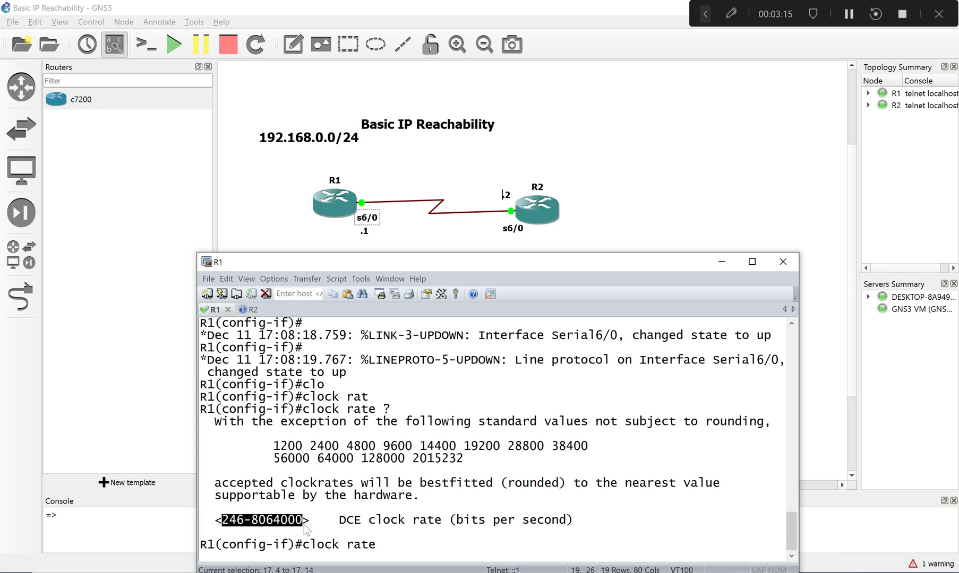
{"action": "left_click", "coordinate": [293, 523]}
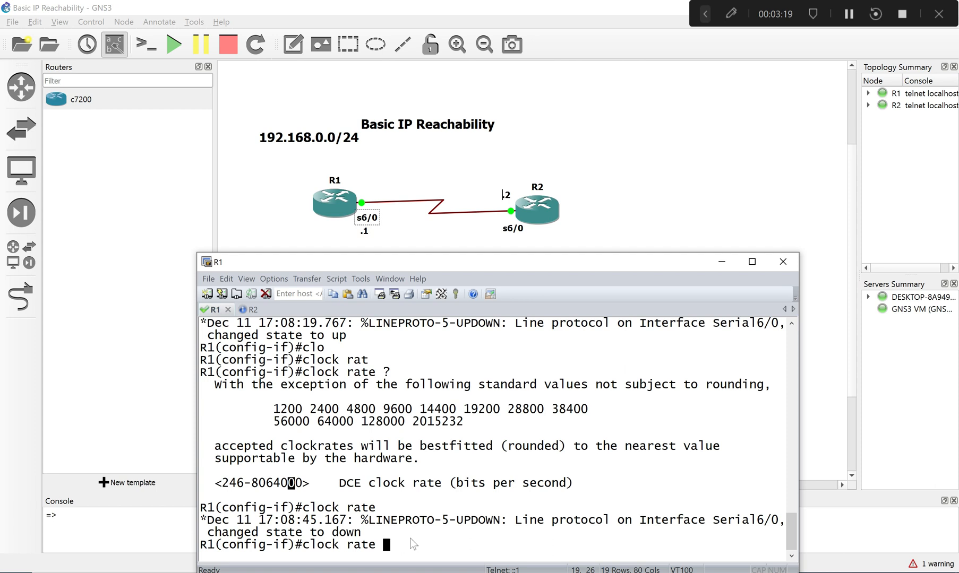
{"action": "triple_click", "coordinate": [504, 545]}
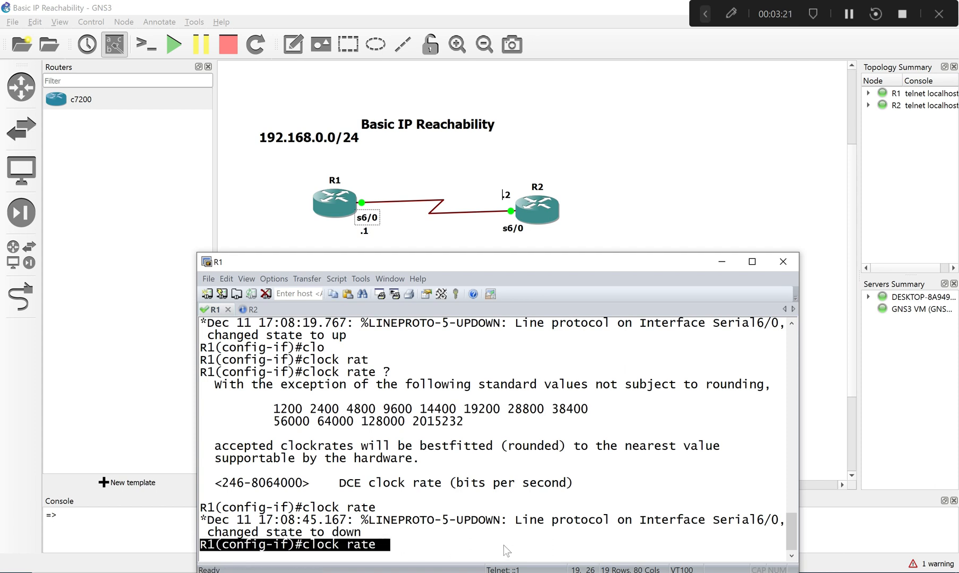
{"action": "left_click", "coordinate": [473, 550]}
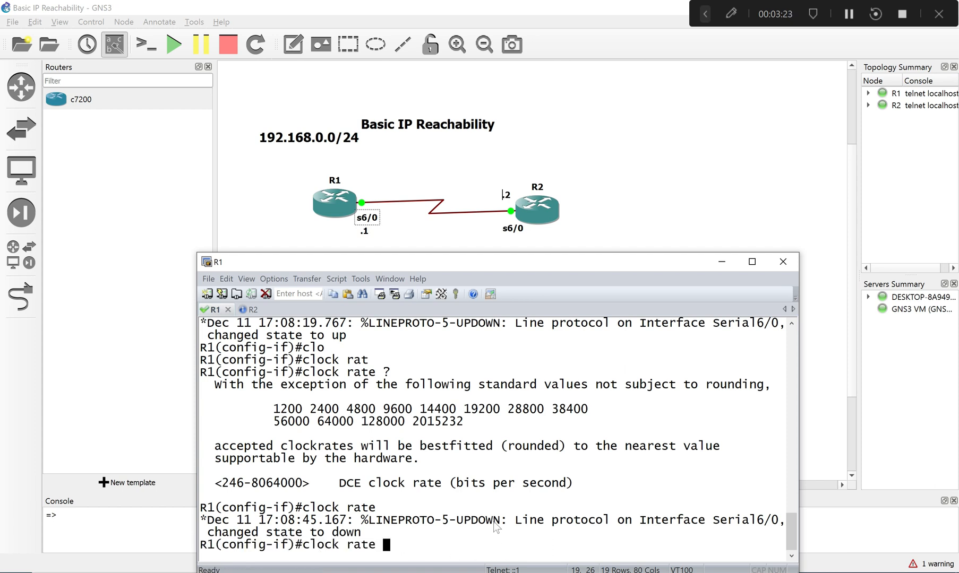
- Set the clock rate of R1's serial 6/0 interface to 64000
{"action": "type", "text": "64000"}
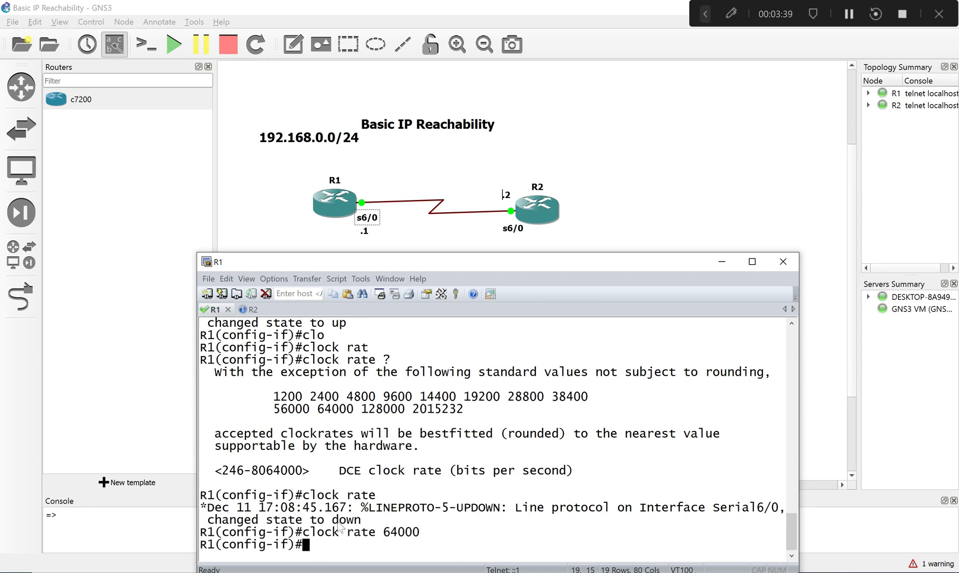
{"action": "left_click_drag", "start_coordinate": [376, 532], "coordinate": [398, 533]}
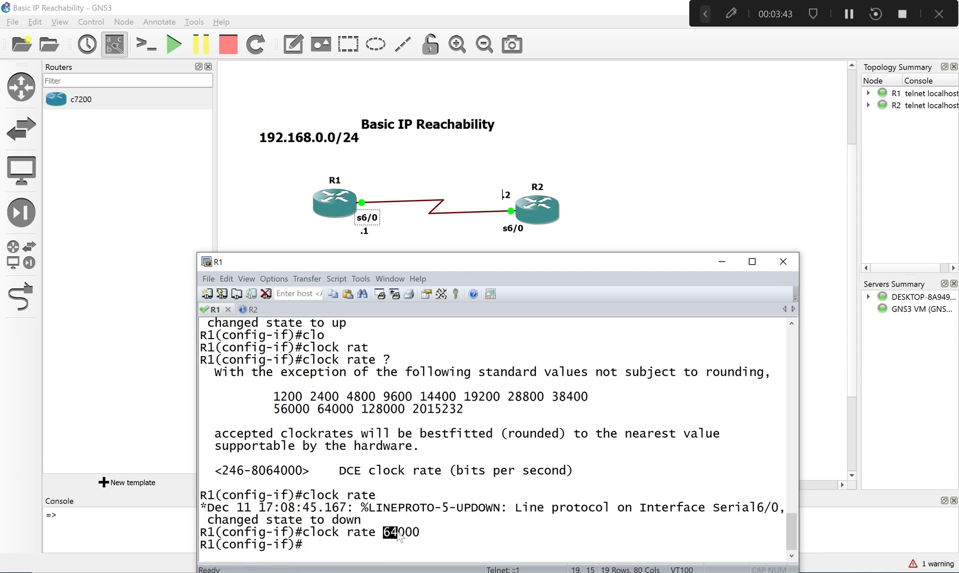
{"action": "left_click", "coordinate": [398, 537]}
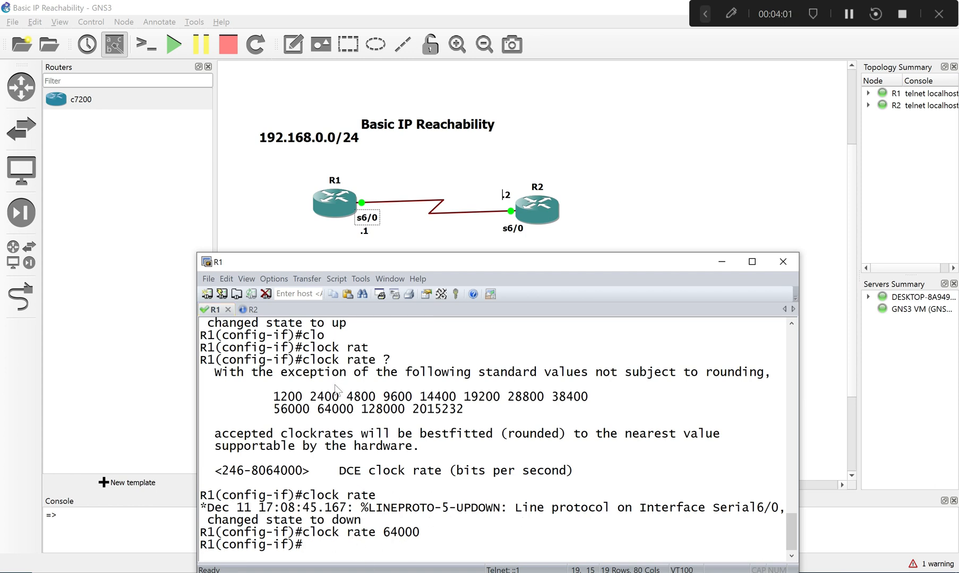
- Shut down R1's serial 6/0 interface with sh and bring it back up with no shutdown
{"action": "type", "text": "sh"}
{"action": "key", "text": "Return"}
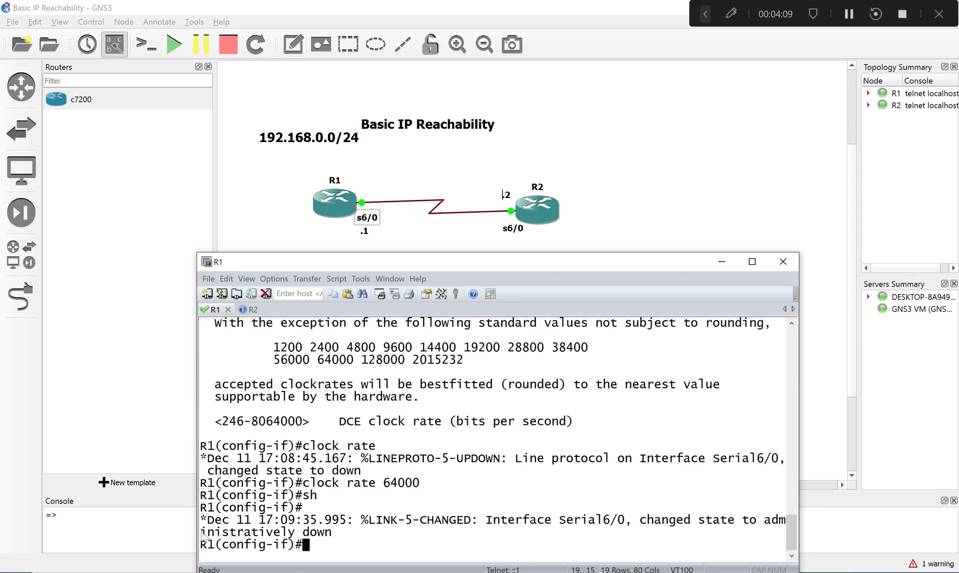
{"action": "left_click_drag", "start_coordinate": [201, 532], "coordinate": [333, 533]}
{"action": "left_click", "coordinate": [348, 543]}
{"action": "type", "text": "no sh"}
{"action": "key", "text": "Tab"}
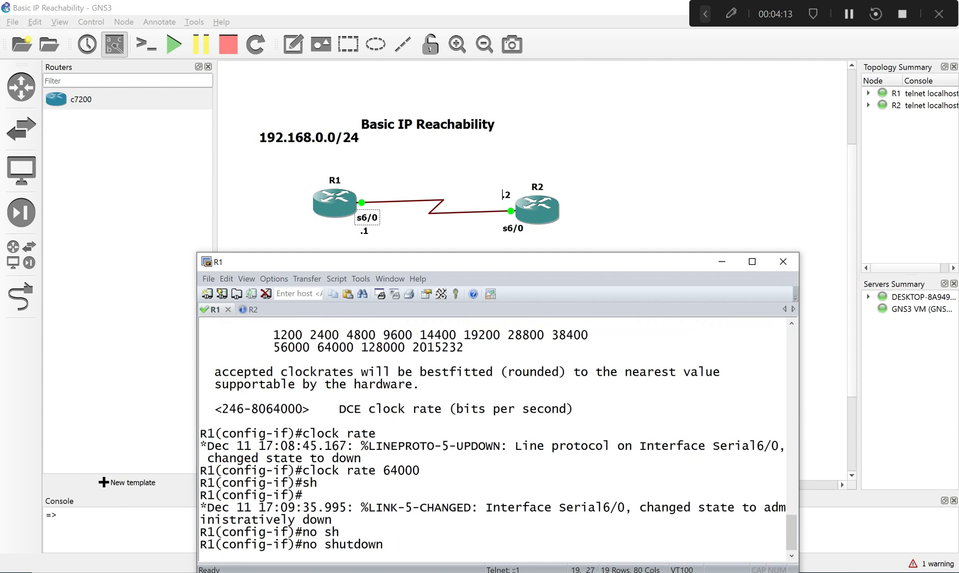
{"action": "key", "text": "Return"}
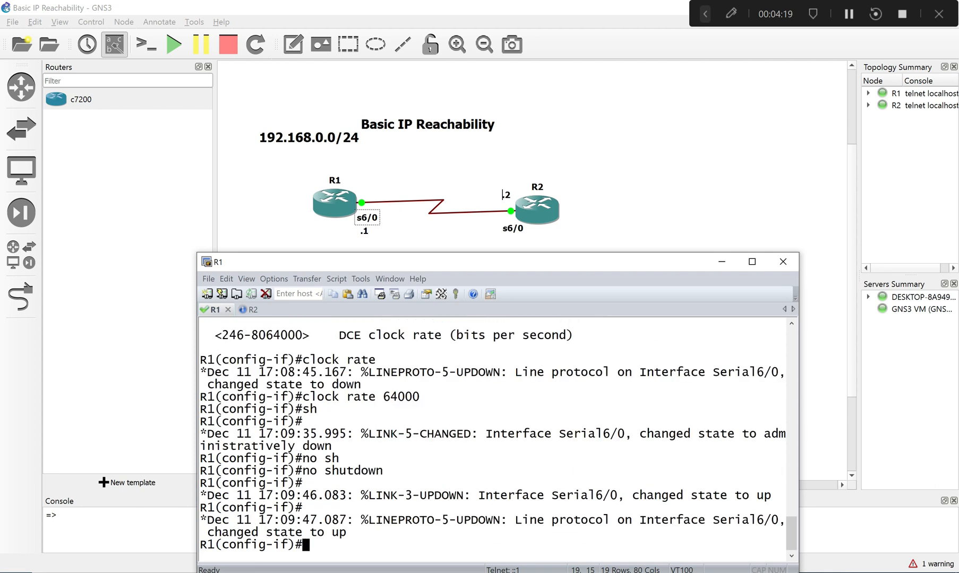
{"action": "left_click_drag", "start_coordinate": [215, 533], "coordinate": [347, 539]}
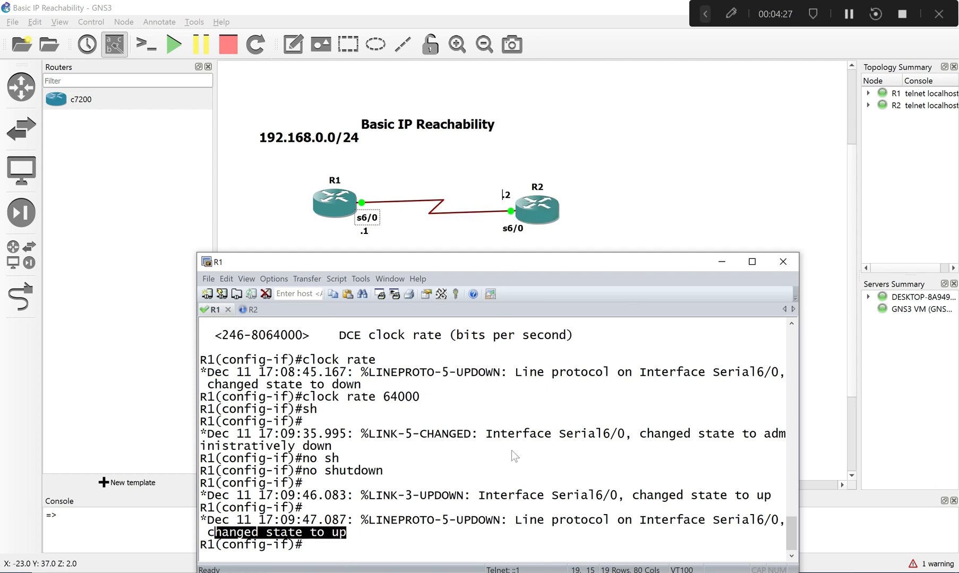
{"action": "left_click", "coordinate": [483, 533]}
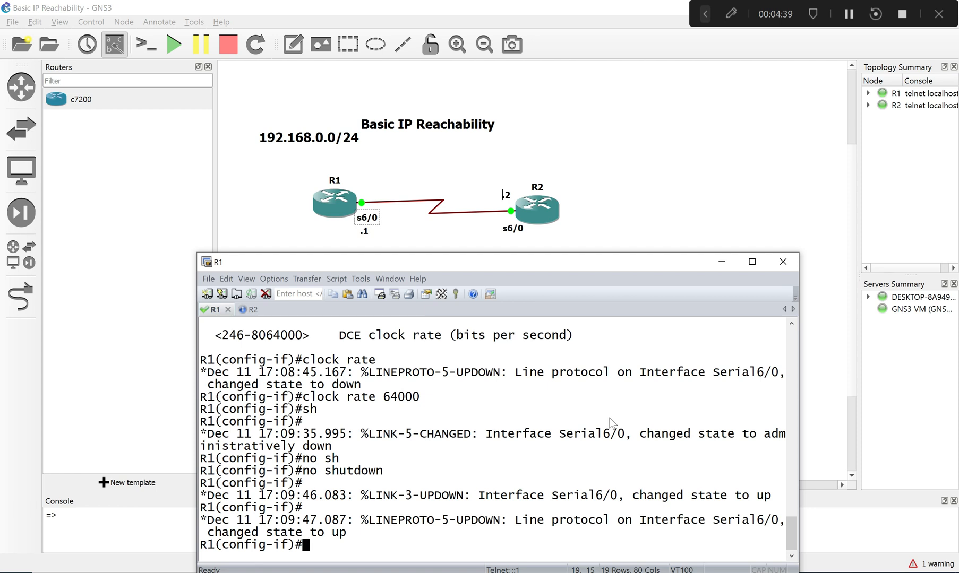
- Display R1's brief IP interface summary from interface configuration mode with do sh ip int br
{"action": "type", "text": "do sh ip int b"}
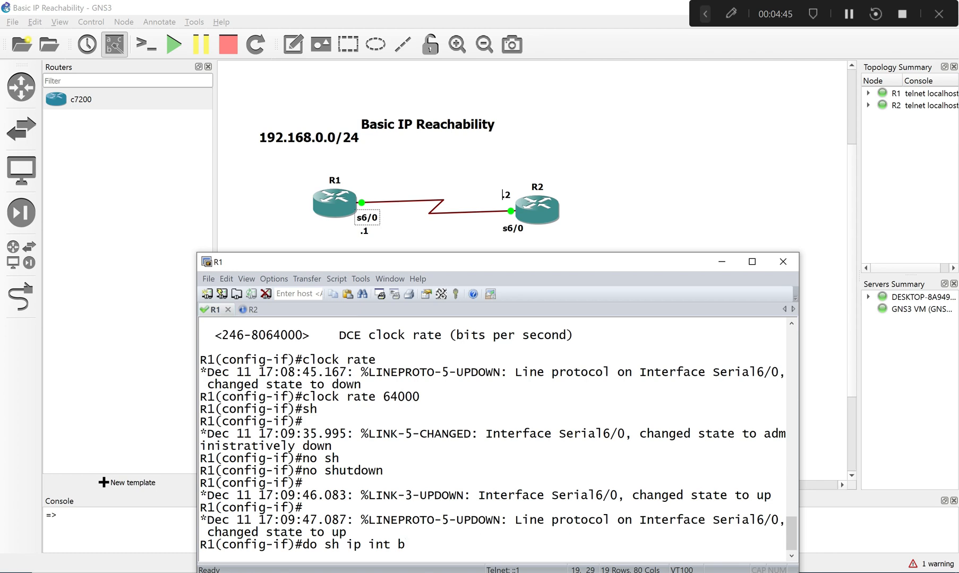
{"action": "type", "text": "r"}
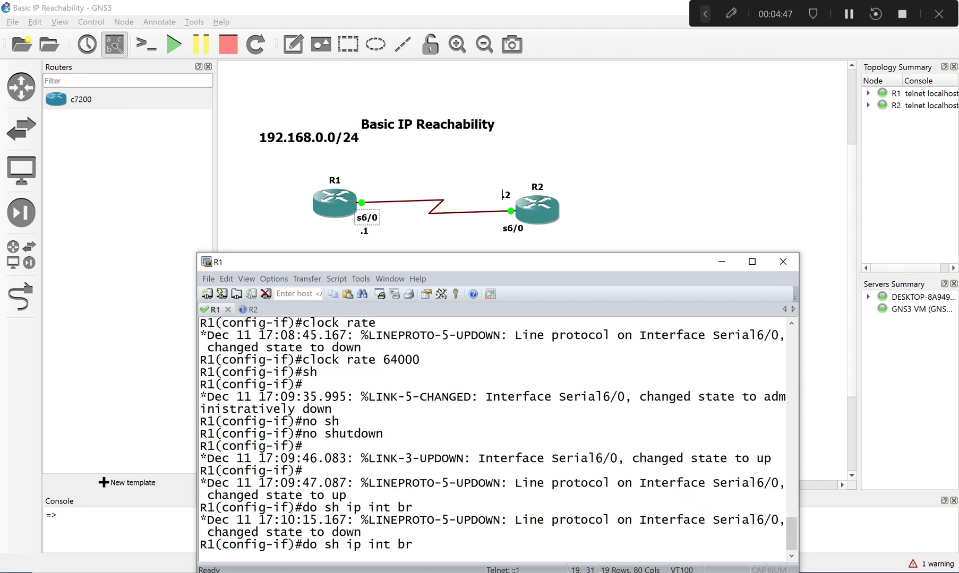
{"action": "type", "text": " ?"}
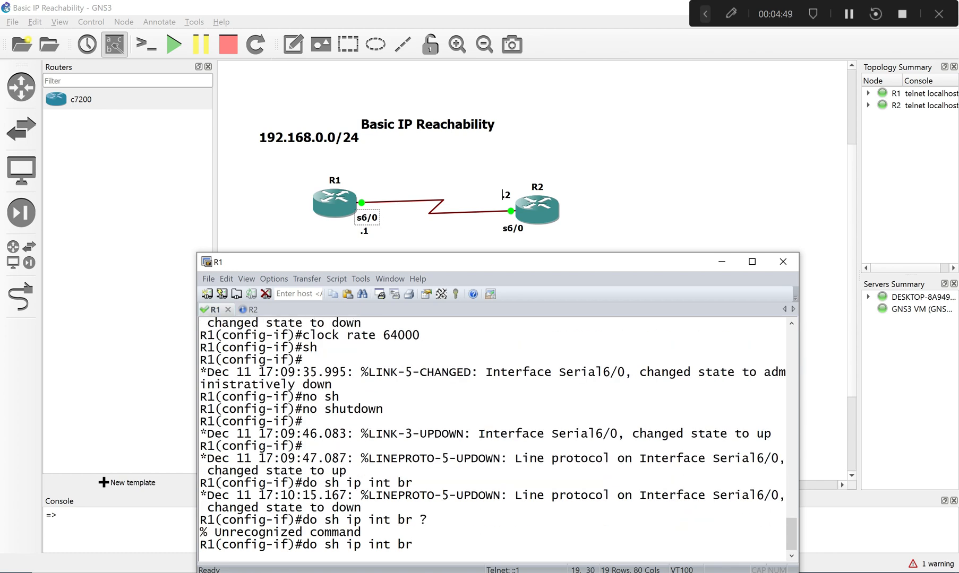
{"action": "key", "text": "Return"}
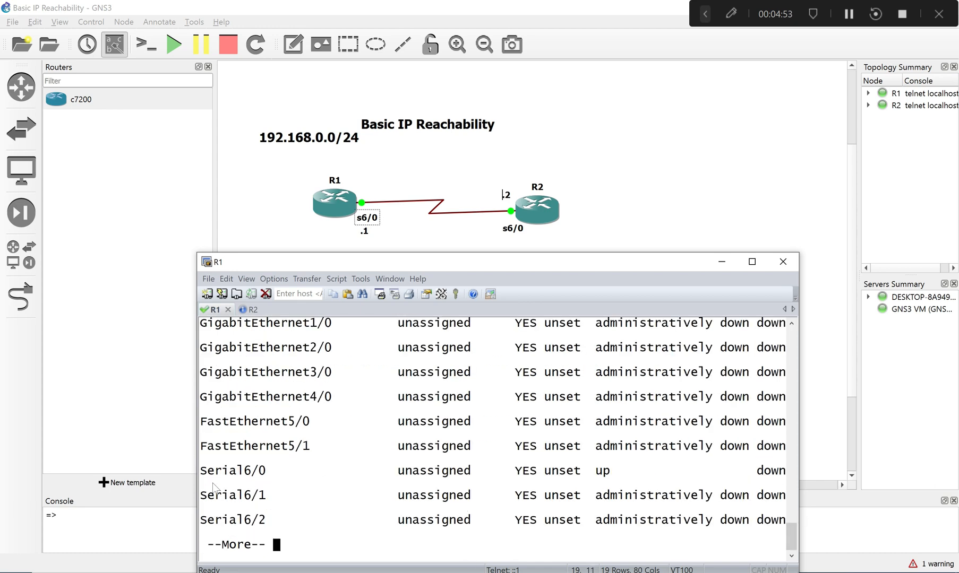
- Widen the console window, review the Serial6/0 row and column headings of the interface summary, and quit the paged listing
{"action": "left_click_drag", "start_coordinate": [202, 472], "coordinate": [775, 475]}
{"action": "left_click_drag", "start_coordinate": [801, 387], "coordinate": [895, 387]}
{"action": "scroll", "coordinate": [890, 554], "scroll_direction": "up", "scroll_amount": 3}
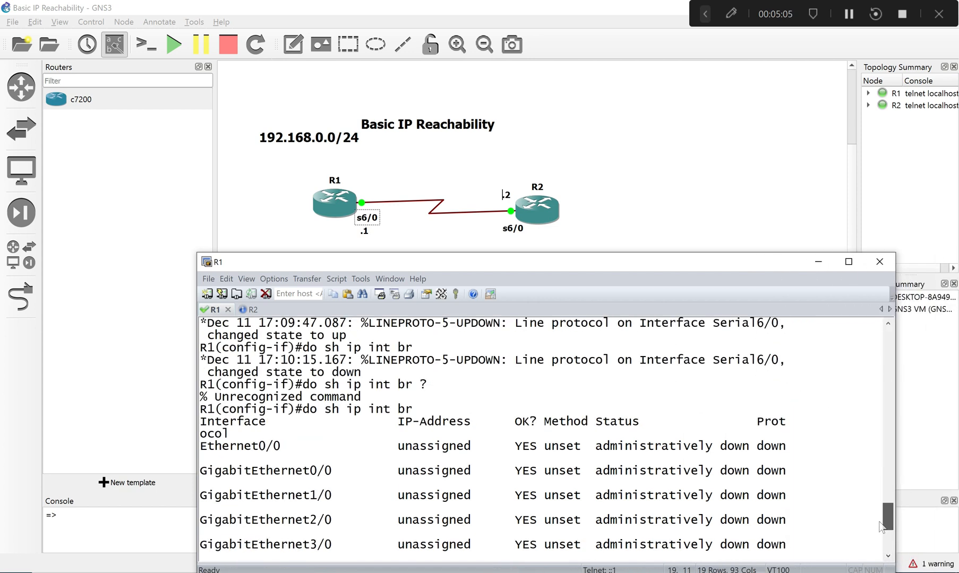
{"action": "scroll", "coordinate": [887, 557], "scroll_direction": "down", "scroll_amount": 3}
{"action": "scroll", "coordinate": [882, 533], "scroll_direction": "up", "scroll_amount": 3}
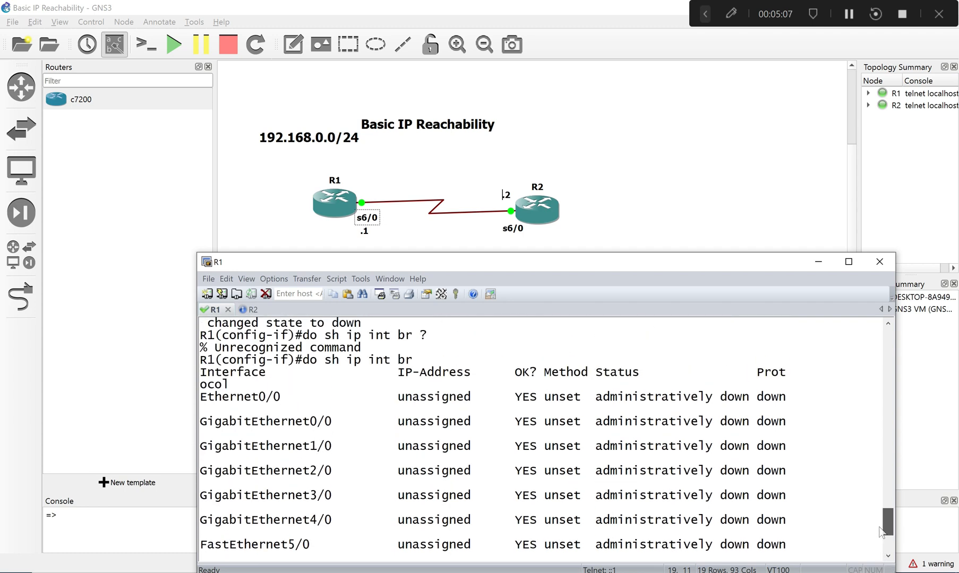
{"action": "scroll", "coordinate": [881, 532], "scroll_direction": "down", "scroll_amount": 3}
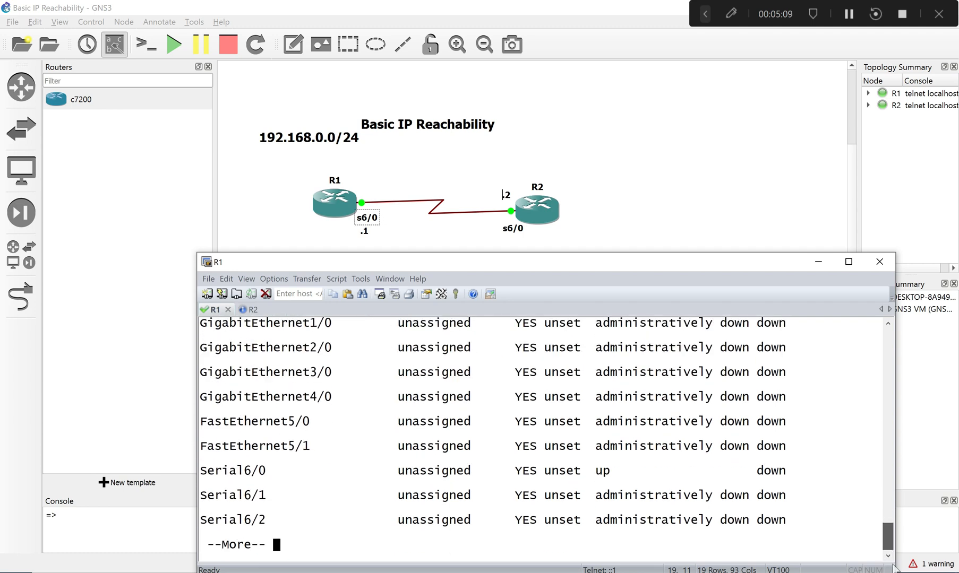
{"action": "scroll", "coordinate": [895, 531], "scroll_direction": "up", "scroll_amount": 5}
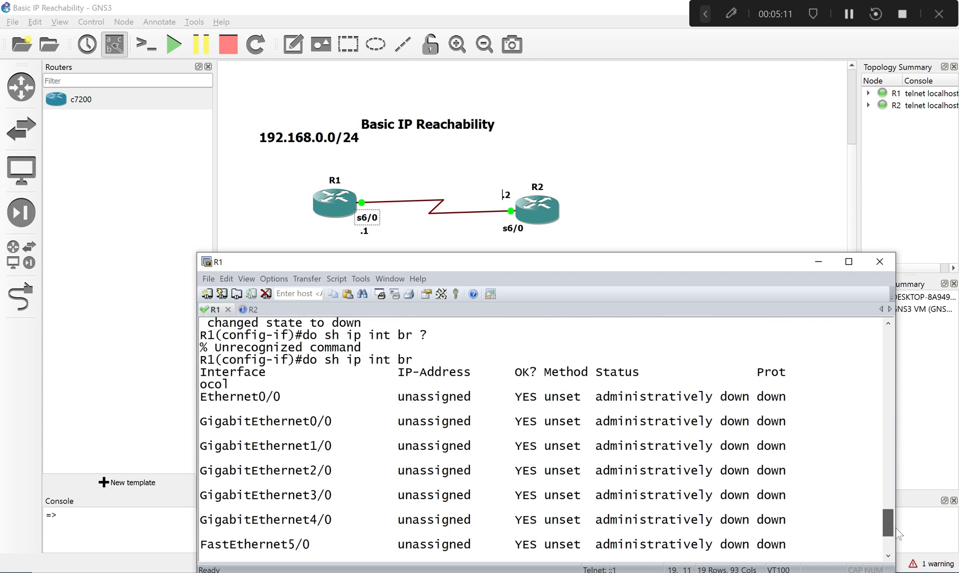
{"action": "scroll", "coordinate": [896, 523], "scroll_direction": "down", "scroll_amount": 5}
{"action": "key", "text": "q"}
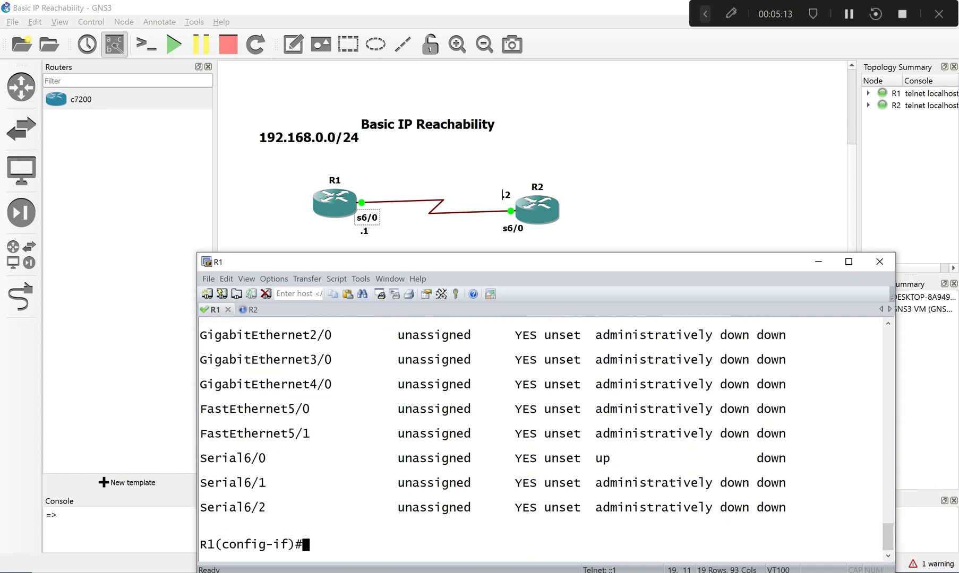
- Check the Status and Protocol entries of Serial6/0 in the summary and clear the recalled command from the prompt
{"action": "key", "text": "Up"}
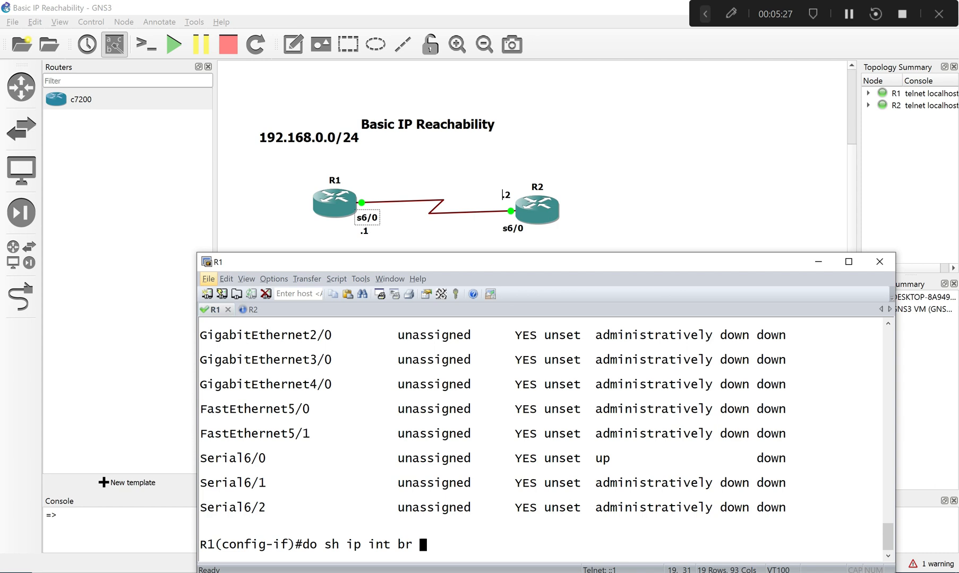
{"action": "left_click_drag", "start_coordinate": [761, 464], "coordinate": [782, 466]}
{"action": "left_click", "coordinate": [752, 464]}
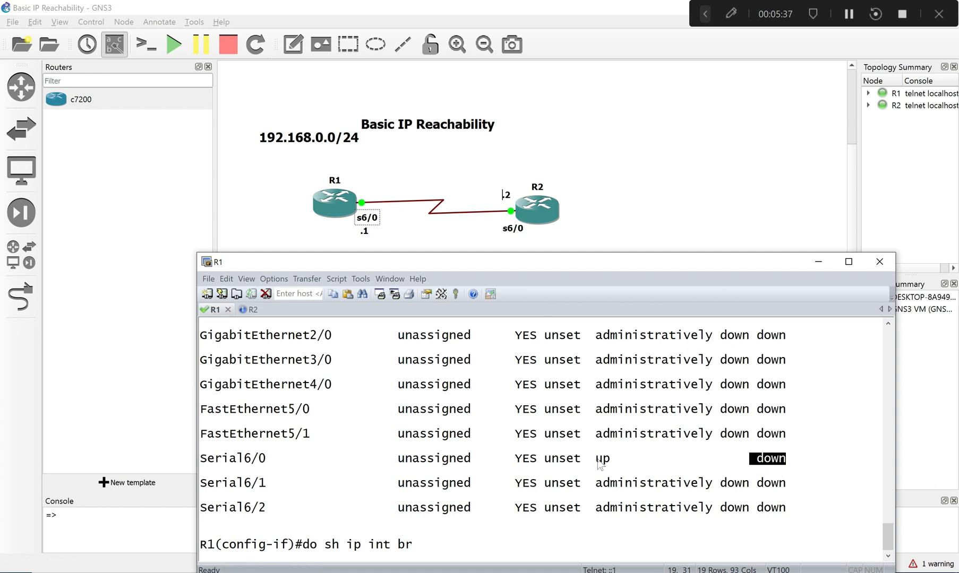
{"action": "left_click_drag", "start_coordinate": [595, 459], "coordinate": [618, 461]}
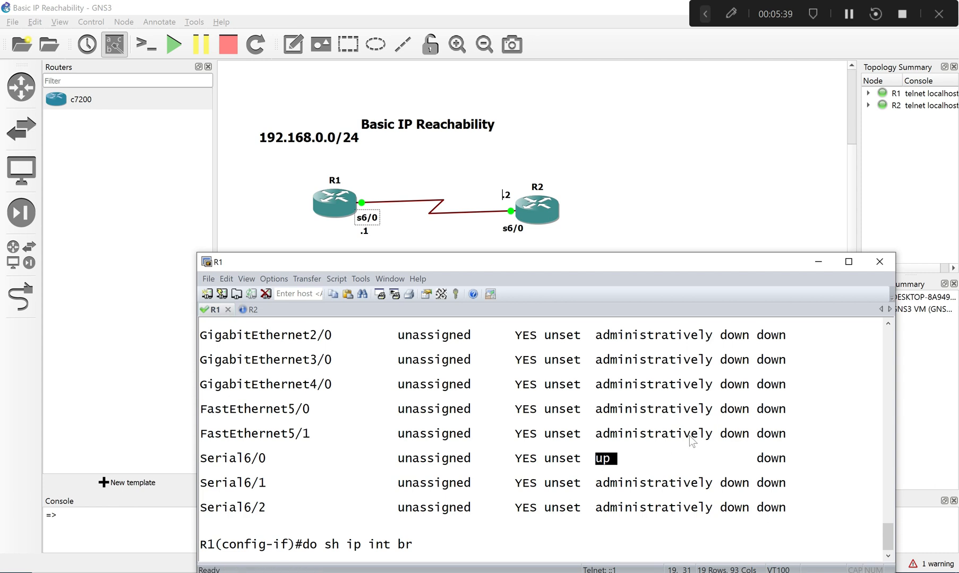
{"action": "key", "text": "BackSpace"}
{"action": "key", "text": "BackSpace"}
{"action": "key", "text": "BackSpace"}
{"action": "key", "text": "BackSpace"}
{"action": "key", "text": "BackSpace"}
{"action": "key", "text": "BackSpace"}
{"action": "key", "text": "BackSpace"}
{"action": "key", "text": "BackSpace"}
{"action": "key", "text": "BackSpace"}
{"action": "key", "text": "BackSpace"}
{"action": "key", "text": "BackSpace"}
{"action": "key", "text": "BackSpace"}
{"action": "key", "text": "BackSpace"}
{"action": "key", "text": "BackSpace"}
{"action": "key", "text": "BackSpace"}
{"action": "key", "text": "BackSpace"}
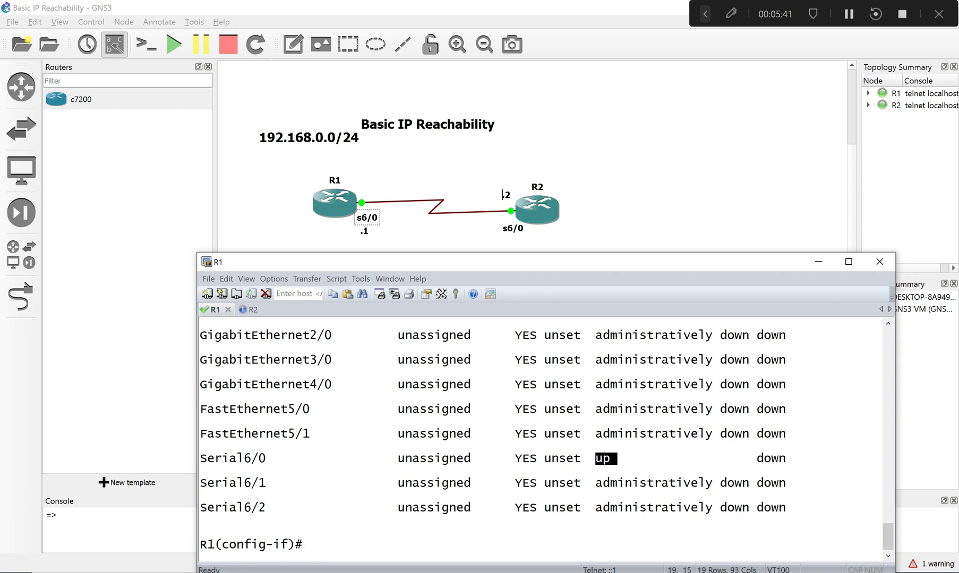
- Assign IP address 192.168.0.1 with mask 255.255.255.0 to R1's serial 6/0 interface
{"action": "type", "text": "ip add"}
{"action": "key", "text": "Tab"}
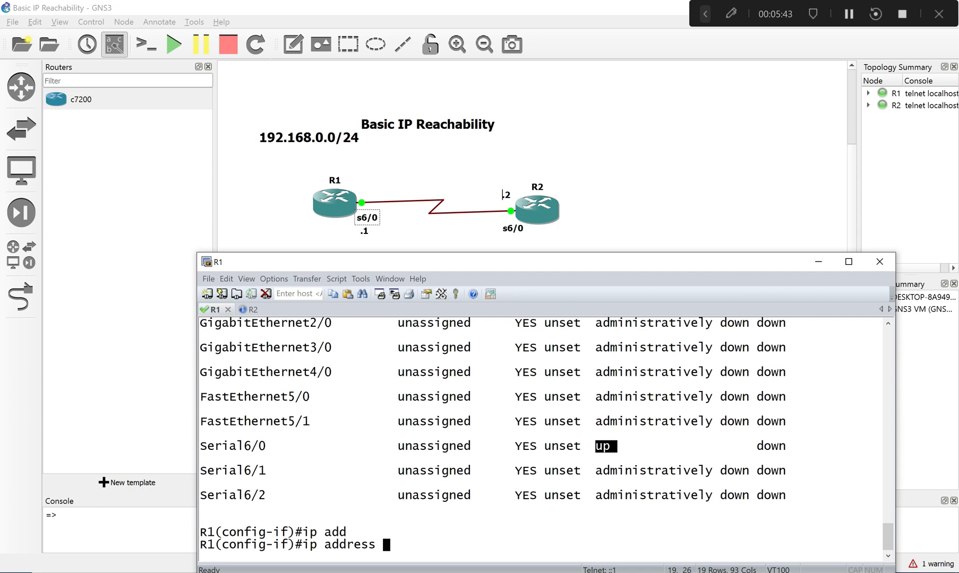
{"action": "type", "text": "192.168.0"}
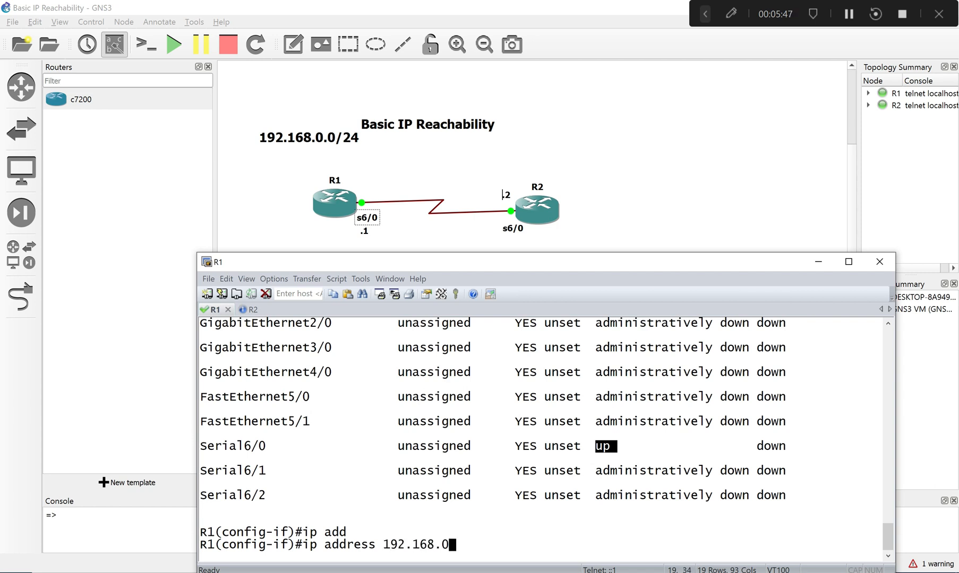
{"action": "type", "text": ".1 255.255"}
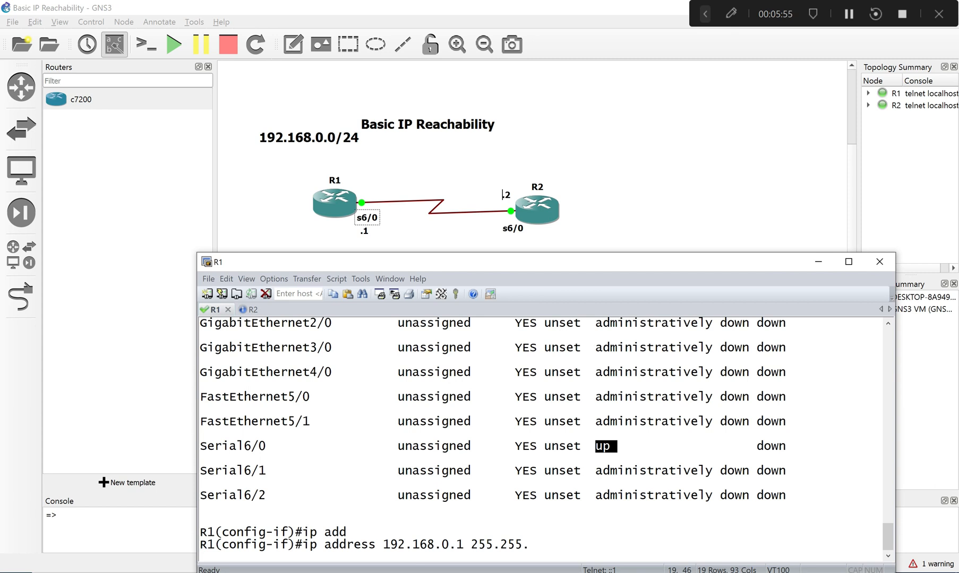
{"action": "type", "text": ".255.0"}
{"action": "key", "text": "Return"}
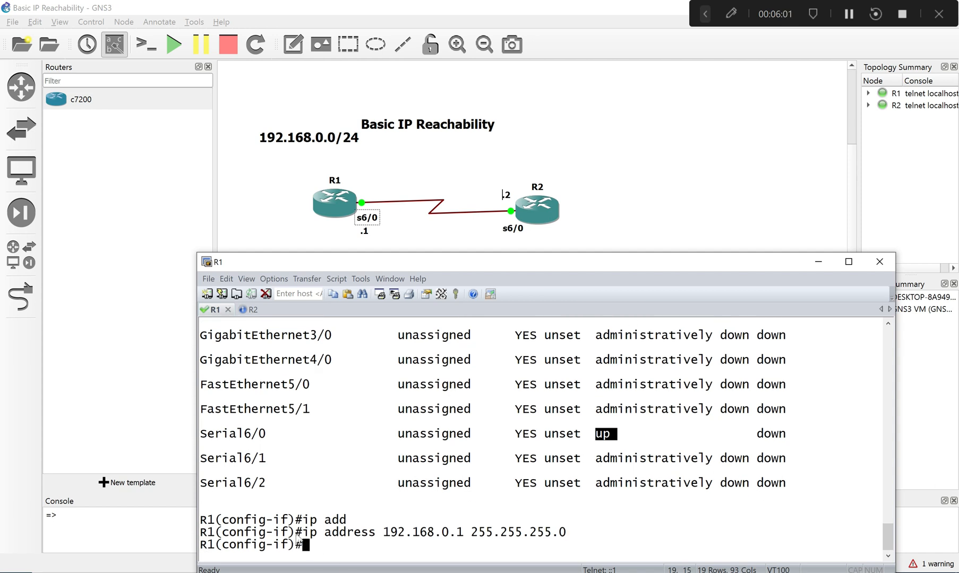
- Copy R1's ip address 192.168.0.1 255.255.255.0 command onto its current prompt, and enter global configuration mode from the terminal on R2
{"action": "left_click_drag", "start_coordinate": [303, 536], "coordinate": [573, 533]}
{"action": "right_click", "coordinate": [565, 545]}
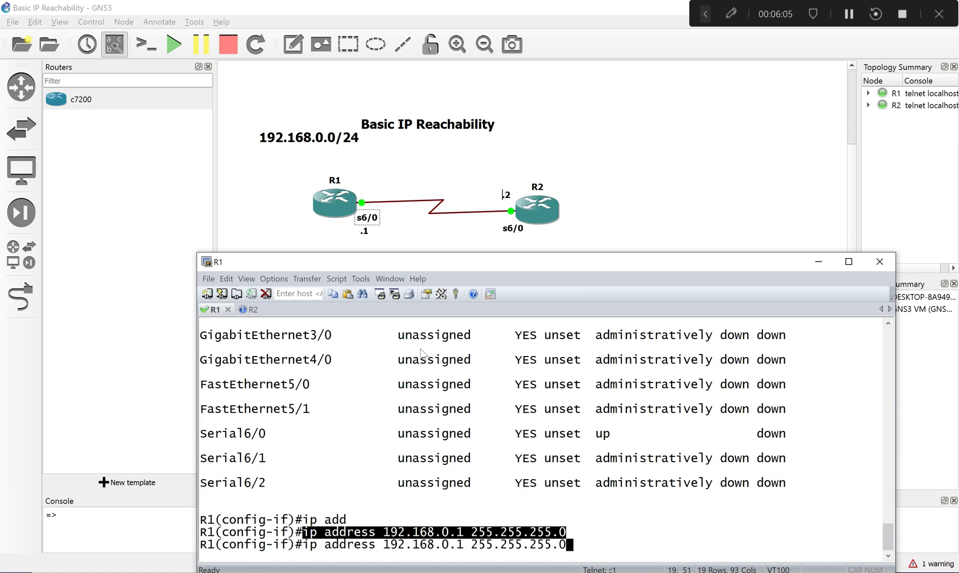
{"action": "left_click", "coordinate": [249, 310]}
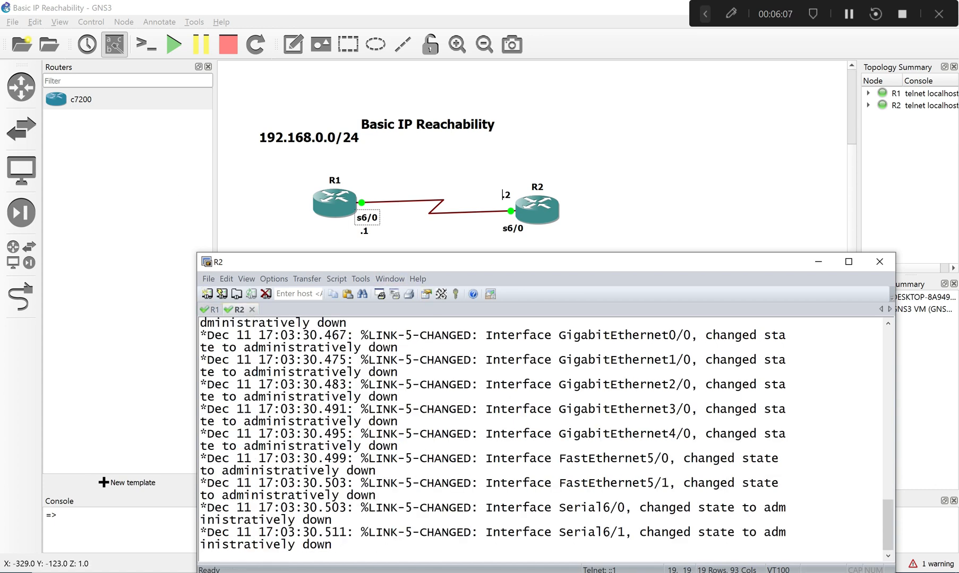
{"action": "key", "text": "Return"}
{"action": "key", "text": "Return"}
{"action": "key", "text": "Return"}
{"action": "key", "text": "Return"}
{"action": "type", "text": "conf"}
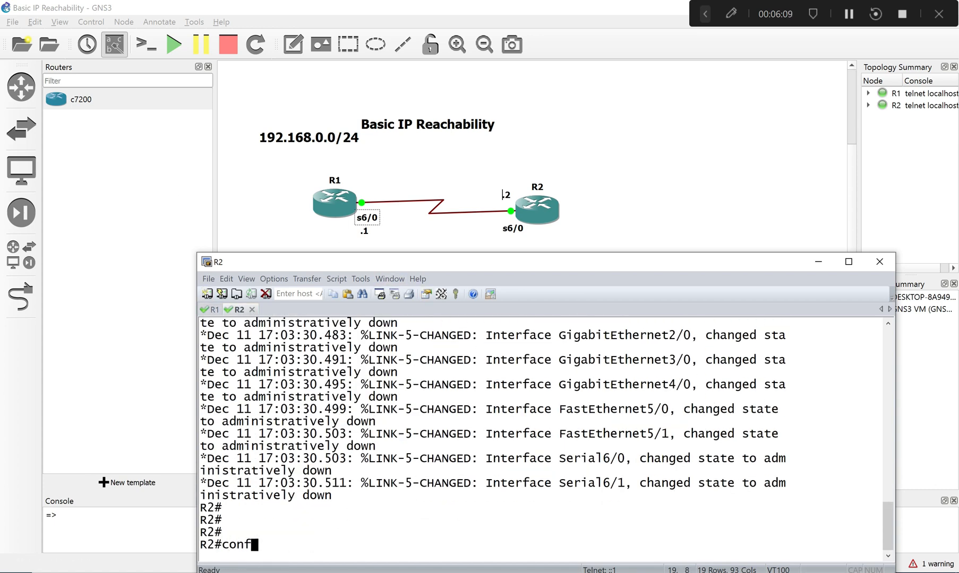
{"action": "key", "text": "Return"}
{"action": "key", "text": "Return"}
{"action": "key", "text": "Return"}
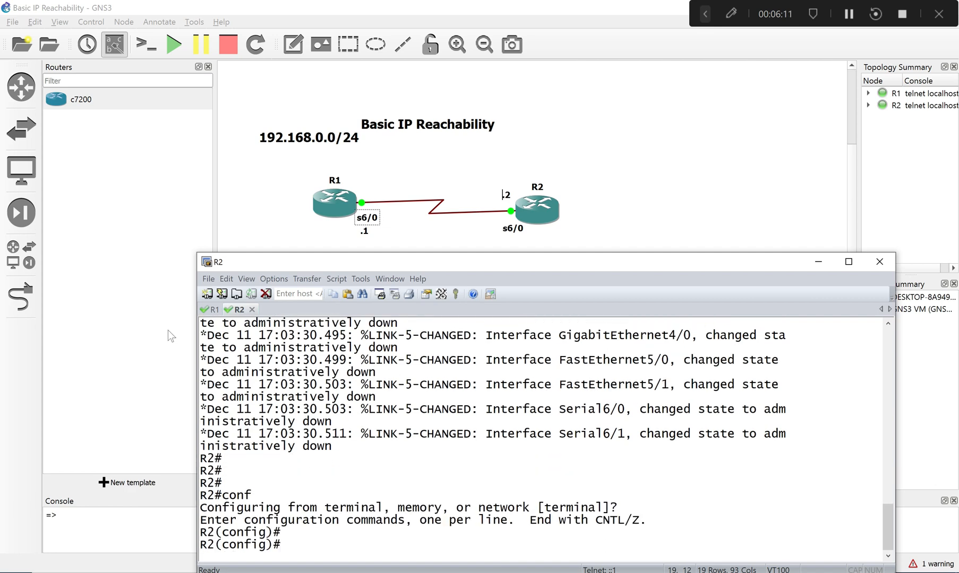
- Return to R1, submit the pasted IP address command, and exit to global configuration mode
{"action": "left_click", "coordinate": [214, 310]}
{"action": "key", "text": "Return"}
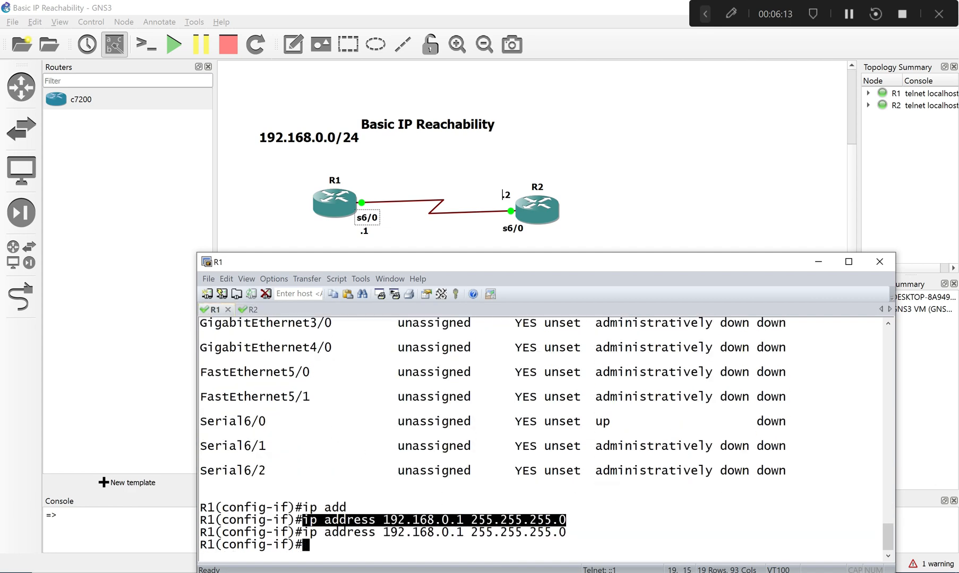
{"action": "type", "text": "exi"}
{"action": "key", "text": "Return"}
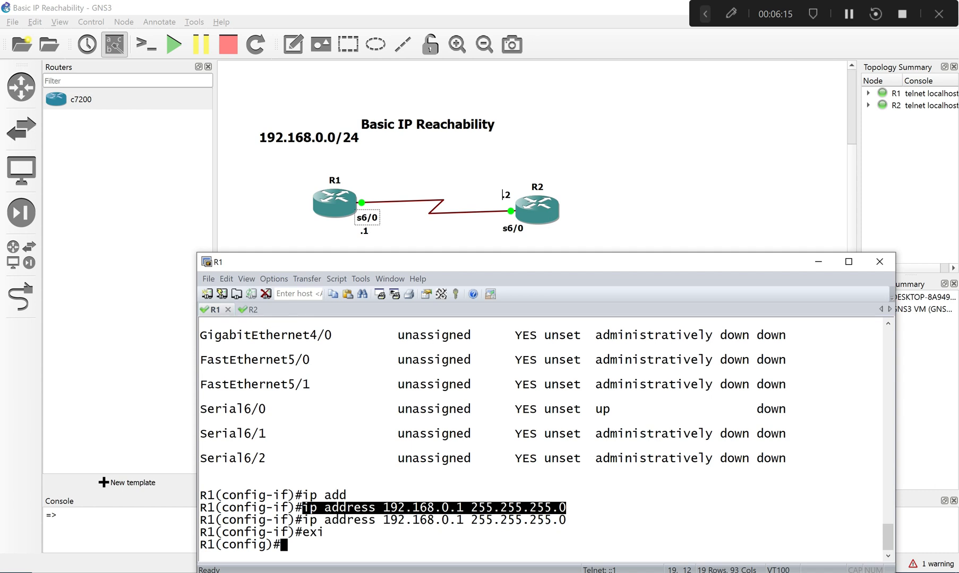
- Set the router's hostname to R1 in global configuration mode
{"action": "type", "text": "ho"}
{"action": "key", "text": "Tab"}
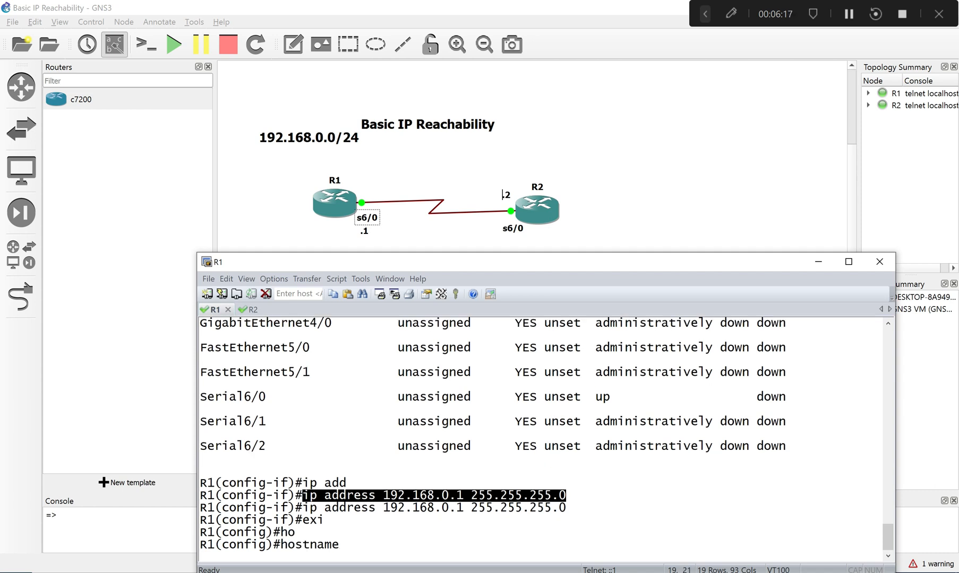
{"action": "type", "text": "R1"}
{"action": "key", "text": "Return"}
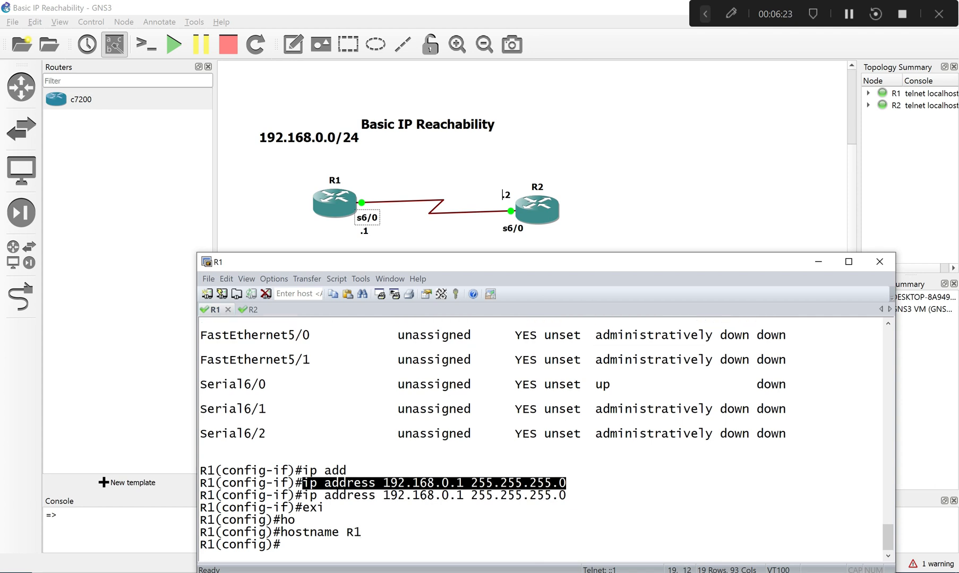
- Enter the configuration mode of console line 0 on R1
{"action": "type", "text": "line co"}
{"action": "key", "text": "Tab"}
{"action": "type", "text": "0"}
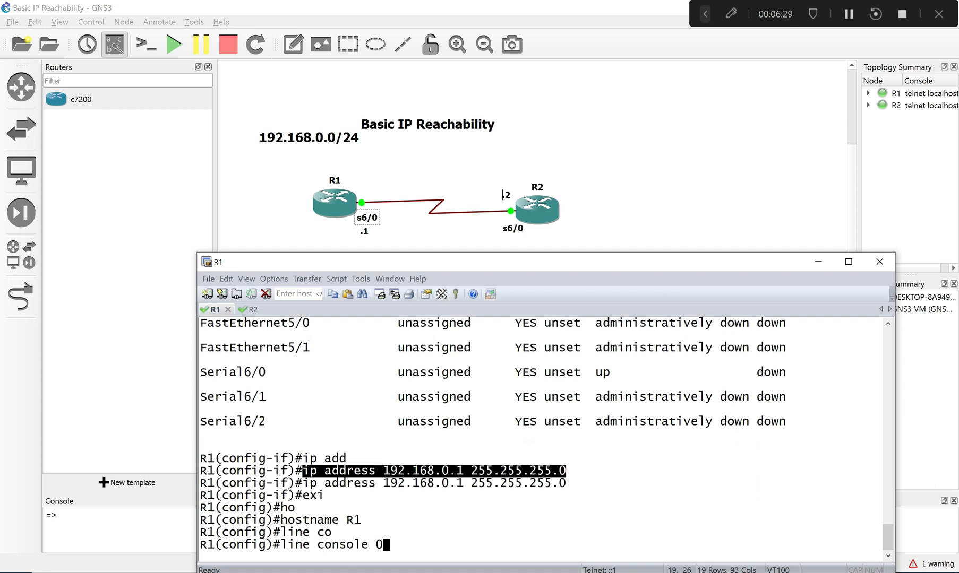
{"action": "key", "text": "Return"}
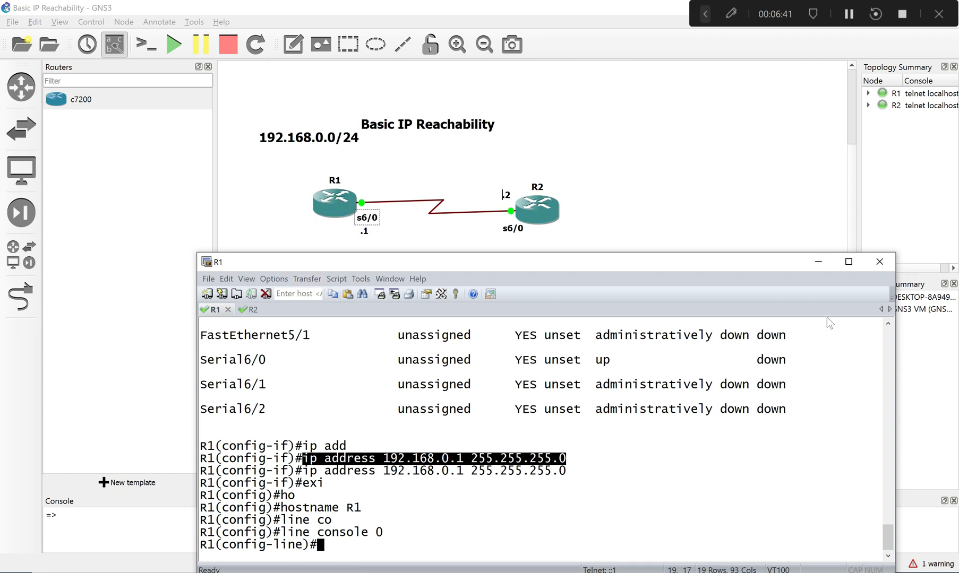
- Review the earlier Serial6/0 state-change messages in R1's console history and exit console line configuration
{"action": "left_click_drag", "start_coordinate": [891, 532], "coordinate": [891, 484]}
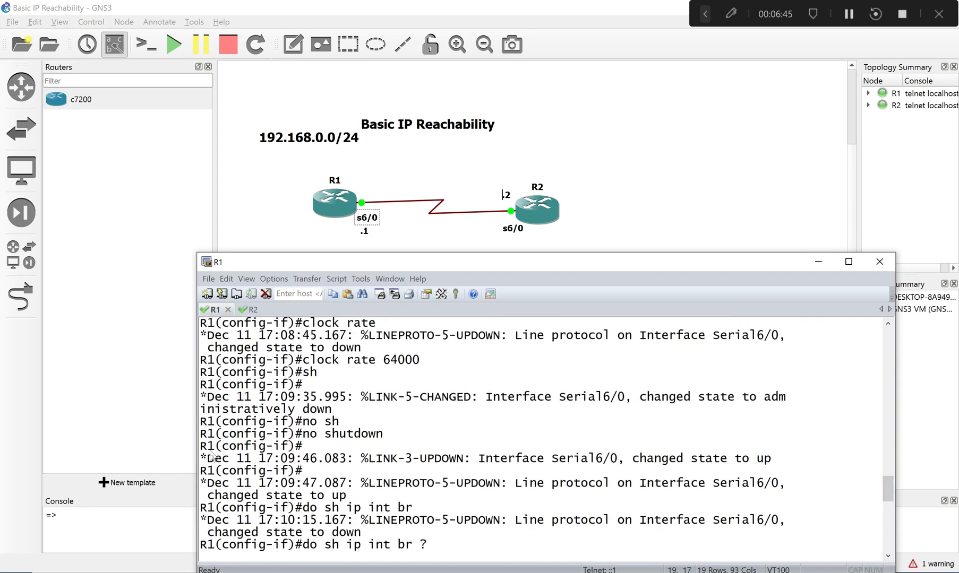
{"action": "left_click_drag", "start_coordinate": [208, 447], "coordinate": [784, 525]}
{"action": "left_click_drag", "start_coordinate": [885, 488], "coordinate": [867, 560]}
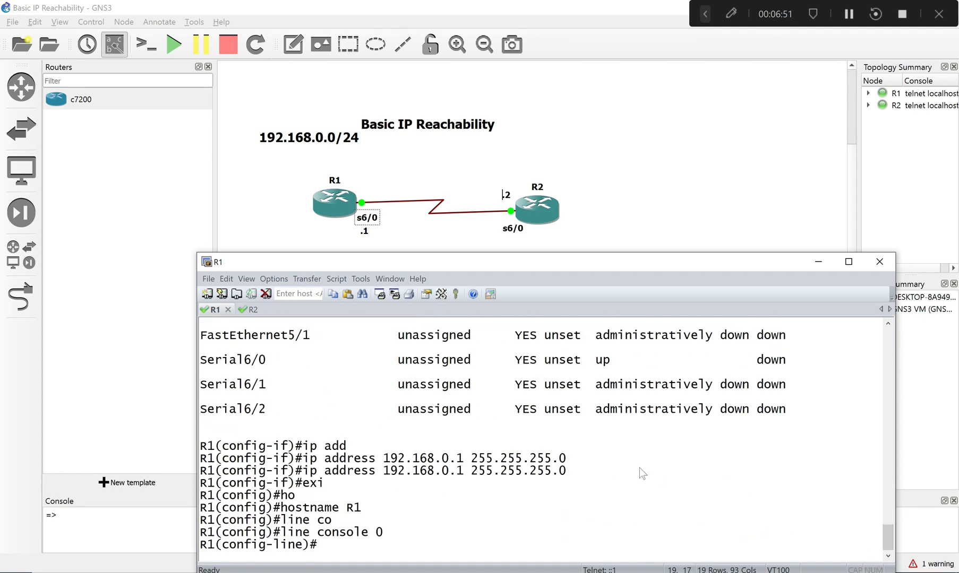
{"action": "type", "text": "exi"}
{"action": "key", "text": "Return"}
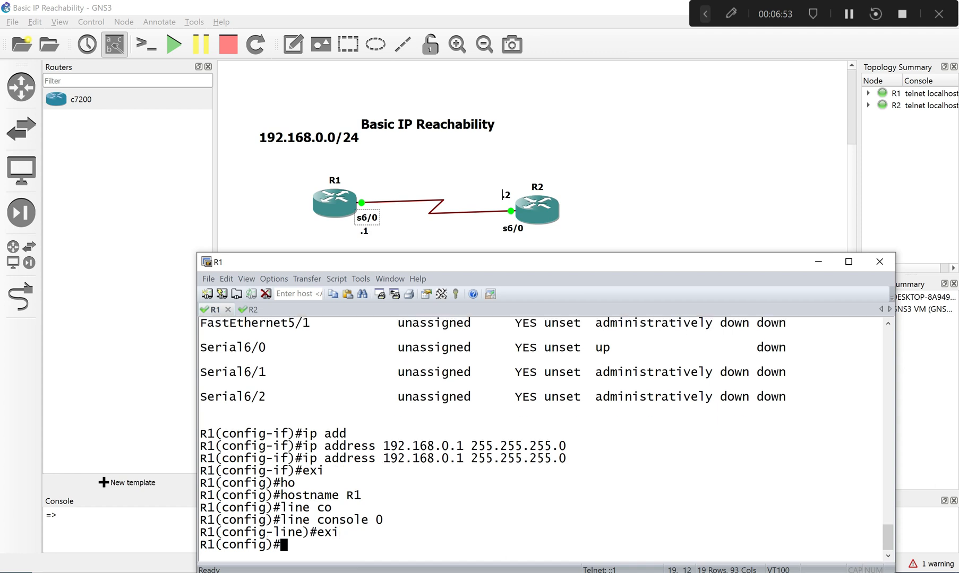
- Try to run shutdown from R1's global configuration mode by recalling and editing the earlier no shutdown command
{"action": "key", "text": "Up"}
{"action": "key", "text": "Up"}
{"action": "key", "text": "Up"}
{"action": "key", "text": "Down"}
{"action": "key", "text": "Down"}
{"action": "key", "text": "Up"}
{"action": "key", "text": "Up"}
{"action": "key", "text": "Up"}
{"action": "key", "text": "Up"}
{"action": "key", "text": "Up"}
{"action": "key", "text": "Up"}
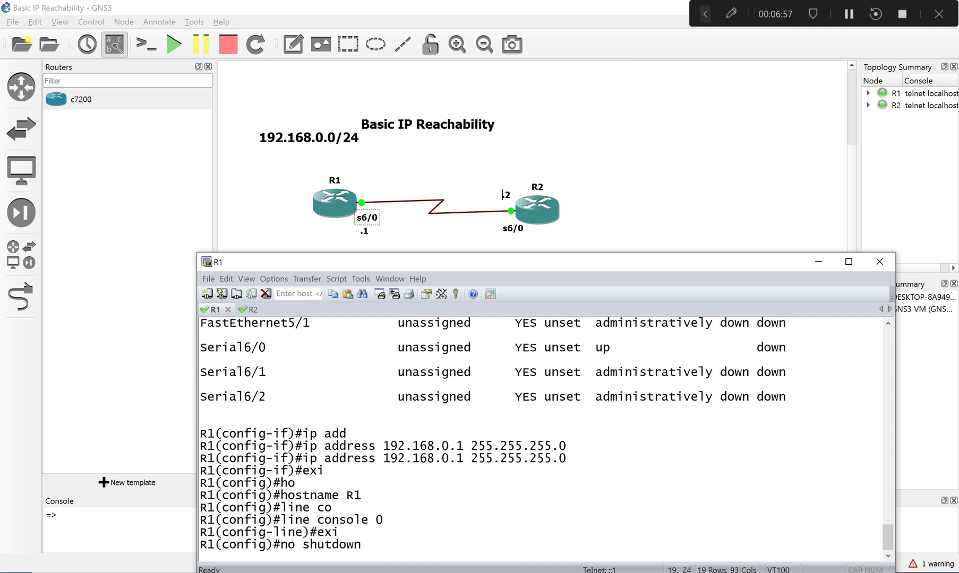
{"action": "key", "text": "Left"}
{"action": "key", "text": "Left"}
{"action": "key", "text": "Left"}
{"action": "key", "text": "Left"}
{"action": "key", "text": "Left"}
{"action": "key", "text": "Left"}
{"action": "key", "text": "Left"}
{"action": "key", "text": "Left"}
{"action": "key", "text": "Left"}
{"action": "key", "text": "BackSpace"}
{"action": "key", "text": "BackSpace"}
{"action": "key", "text": "BackSpace"}
{"action": "key", "text": "Return"}
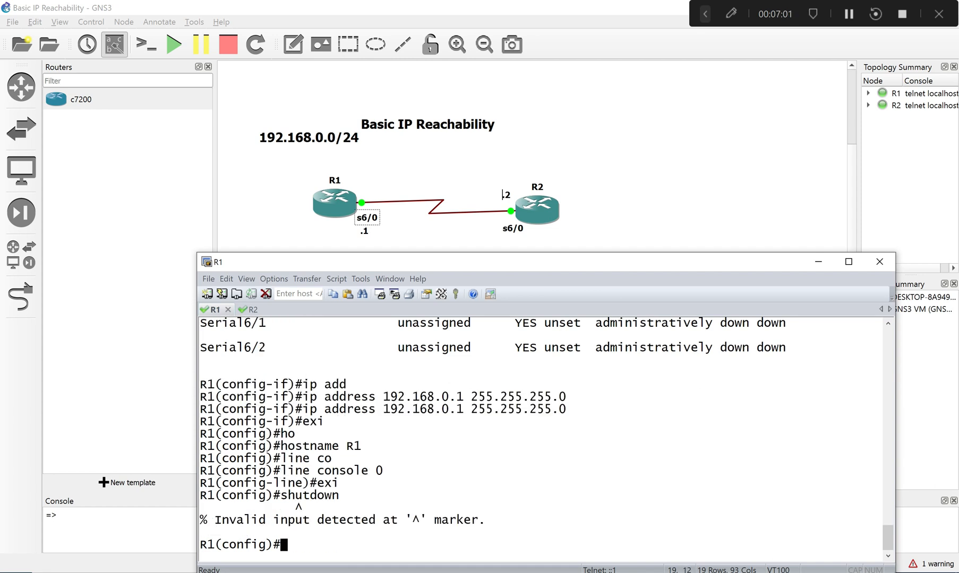
- Shut down R1's serial 6/0 interface and examine the link state message it logs
{"action": "type", "text": "int s6/0"}
{"action": "key", "text": "Return"}
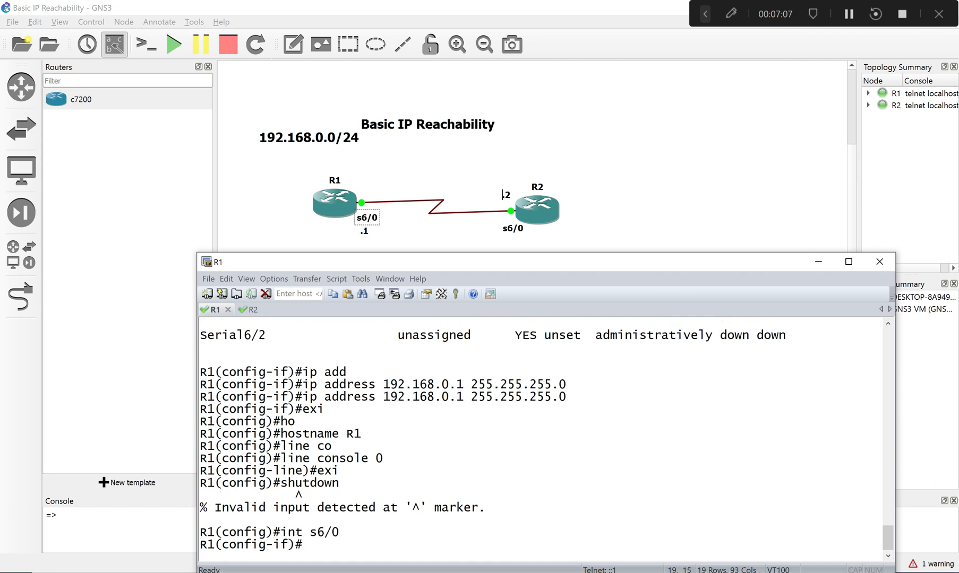
{"action": "type", "text": "sh"}
{"action": "key", "text": "Return"}
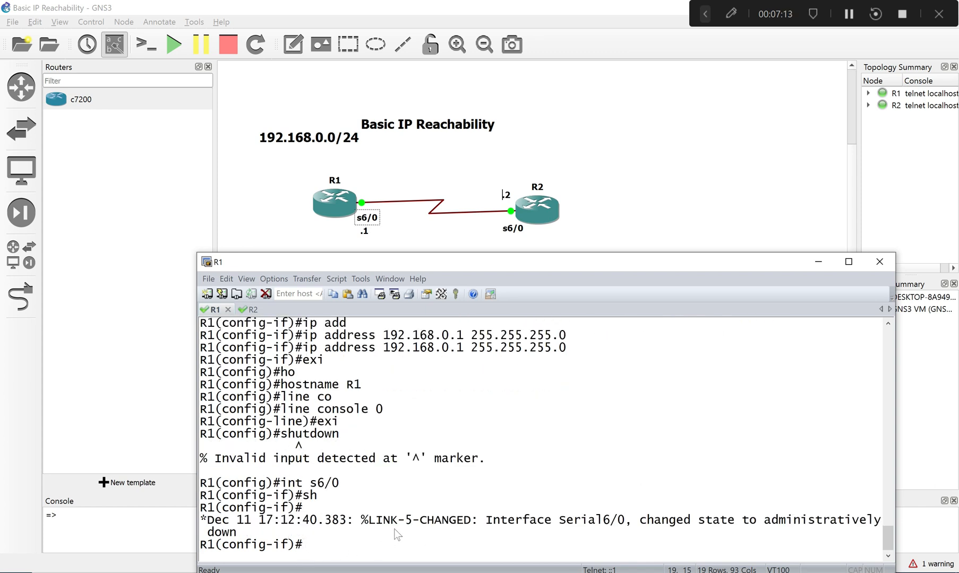
{"action": "left_click_drag", "start_coordinate": [390, 521], "coordinate": [201, 520]}
{"action": "left_click_drag", "start_coordinate": [603, 520], "coordinate": [822, 526]}
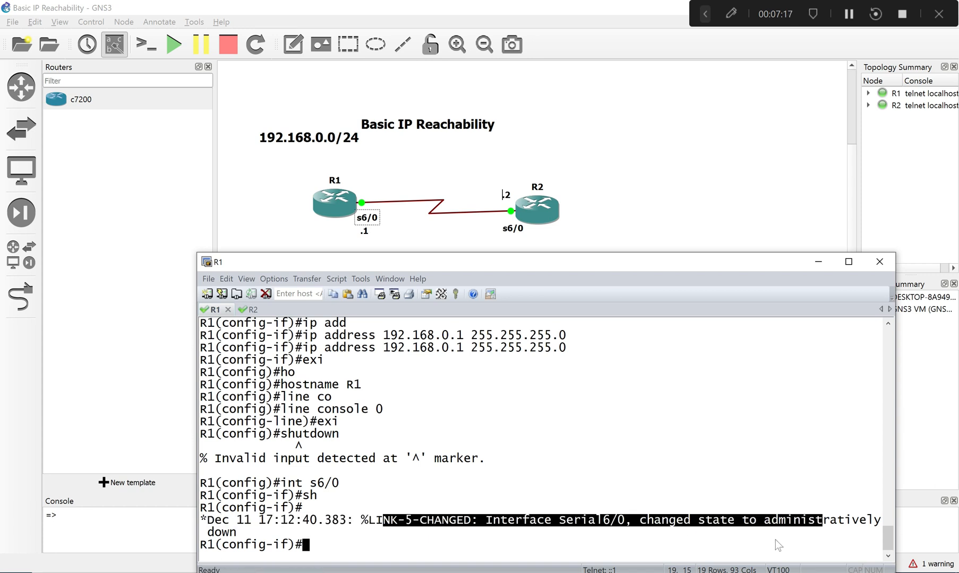
{"action": "left_click", "coordinate": [759, 538]}
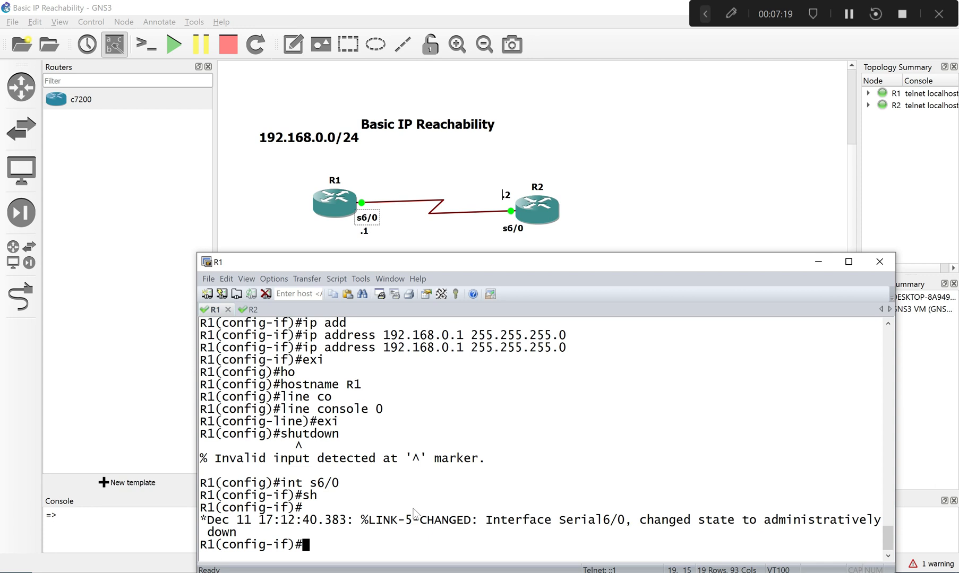
- Re-enable R1's serial 6/0 interface with no sh and exit to global configuration mode
{"action": "type", "text": "no sh"}
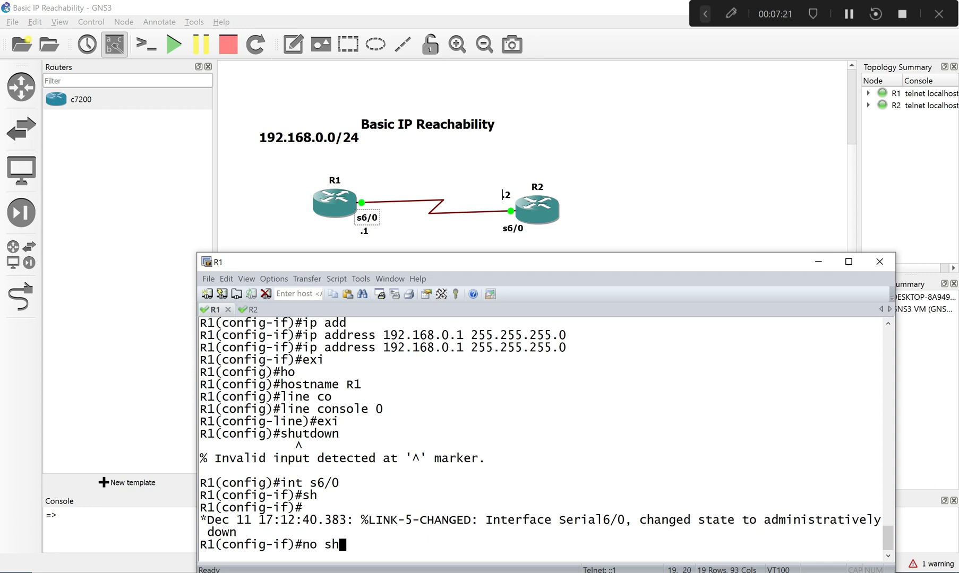
{"action": "key", "text": "Return"}
{"action": "type", "text": "exi"}
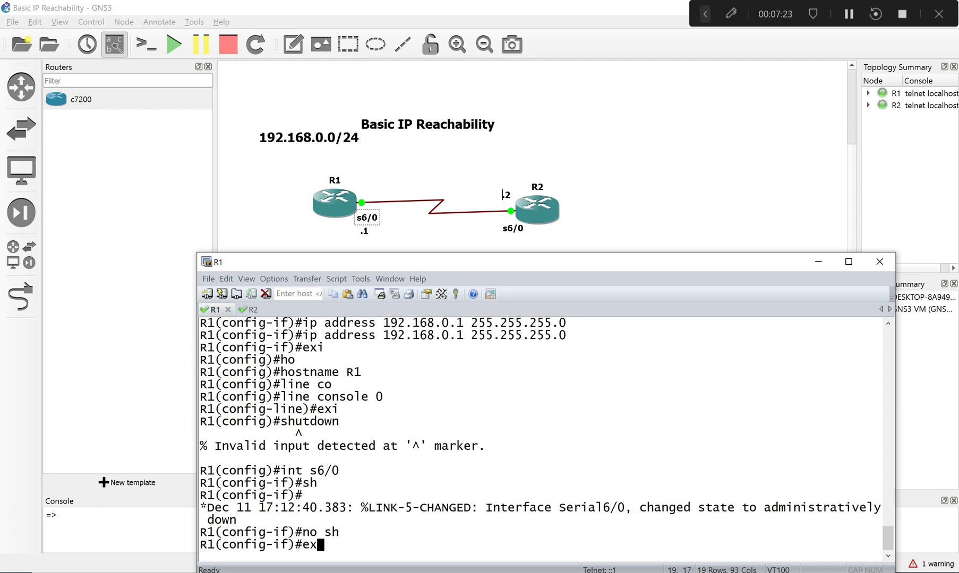
{"action": "key", "text": "Return"}
- Begin the line command on R1 and examine the Serial6/0 up/down messages that interrupt the prompt
{"action": "type", "text": "lo"}
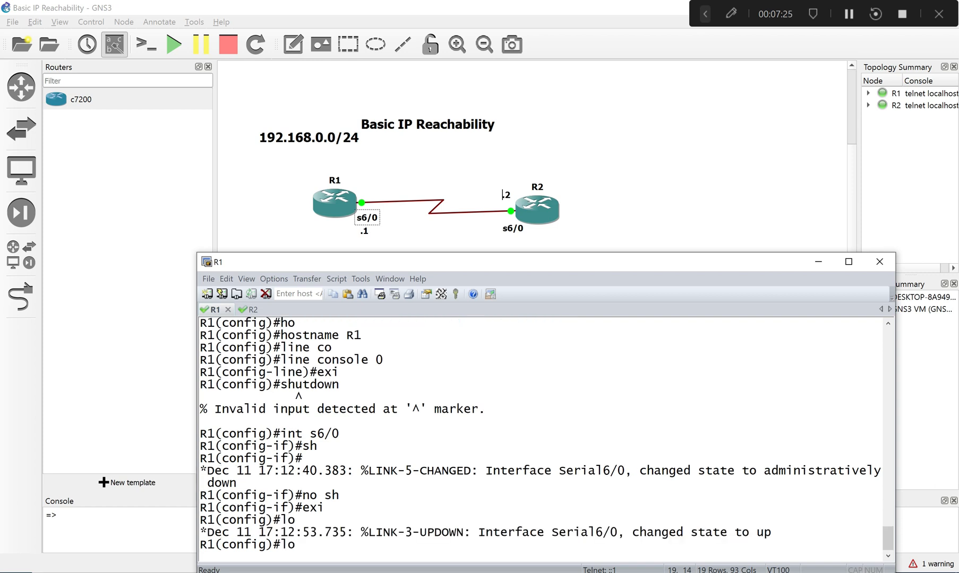
{"action": "key", "text": "BackSpace"}
{"action": "type", "text": "i"}
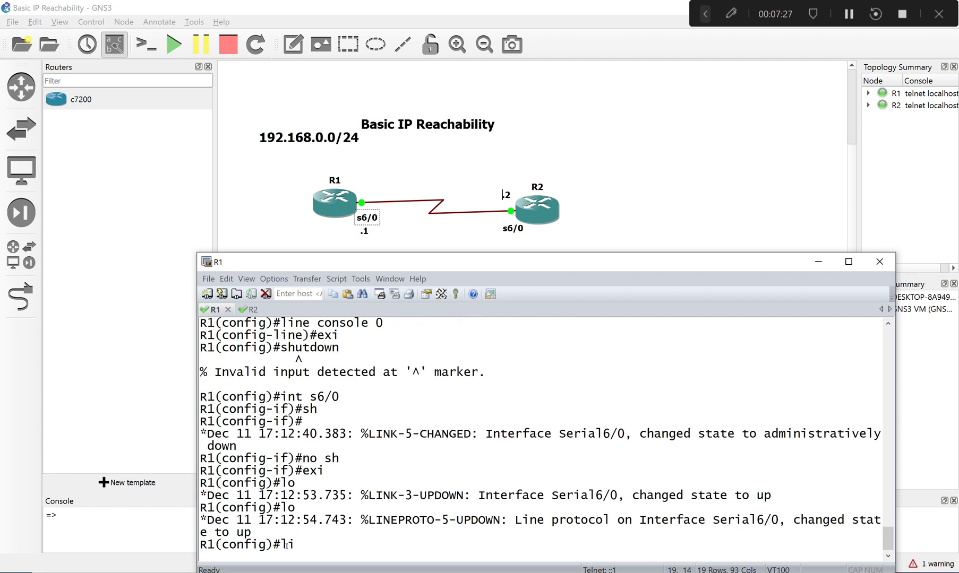
{"action": "left_click_drag", "start_coordinate": [332, 496], "coordinate": [675, 526]}
{"action": "left_click", "coordinate": [471, 527]}
{"action": "type", "text": "n"}
{"action": "key", "text": "Tab"}
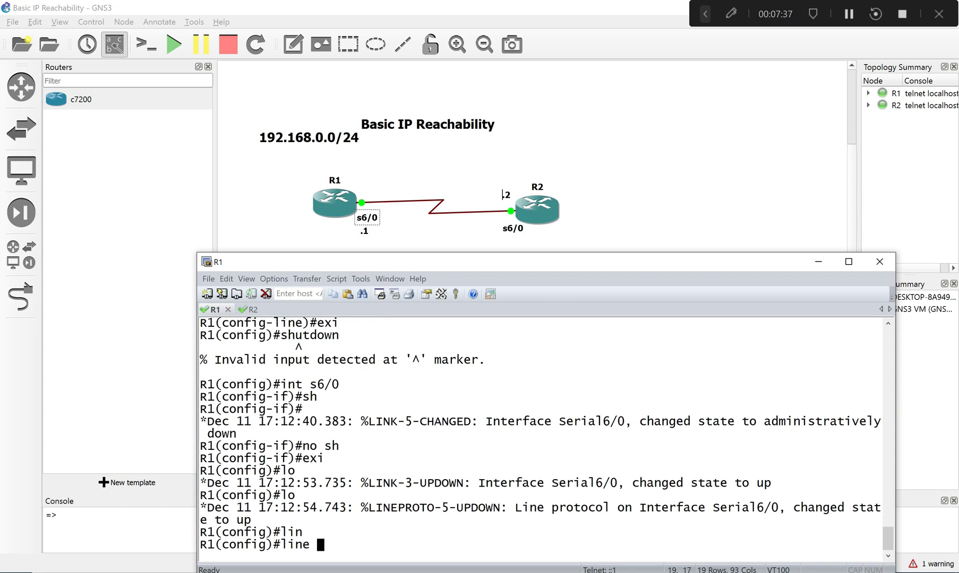
- Check the allowed line numbers for line console with the inline help and enter console line 0 configuration
{"action": "type", "text": "co"}
{"action": "key", "text": "Tab"}
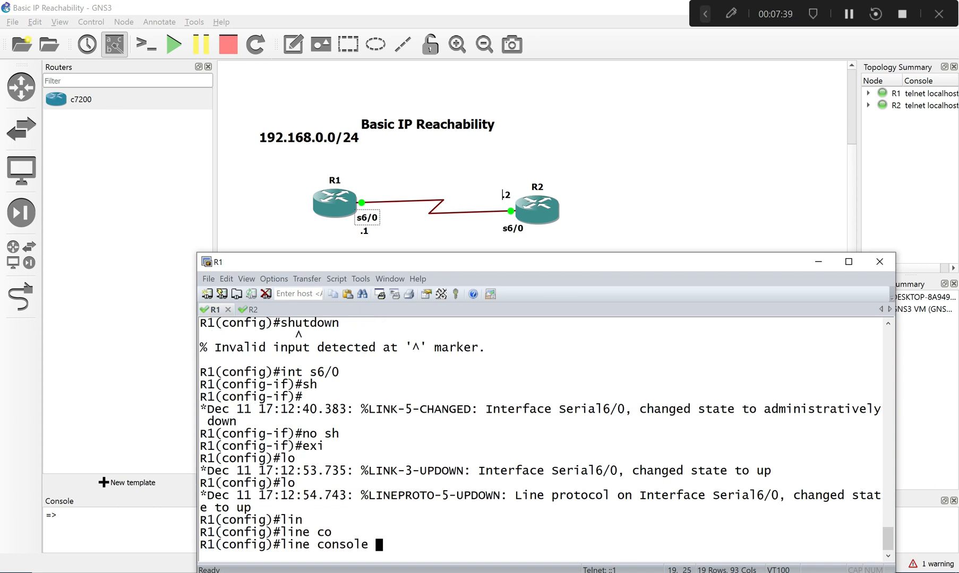
{"action": "type", "text": "?"}
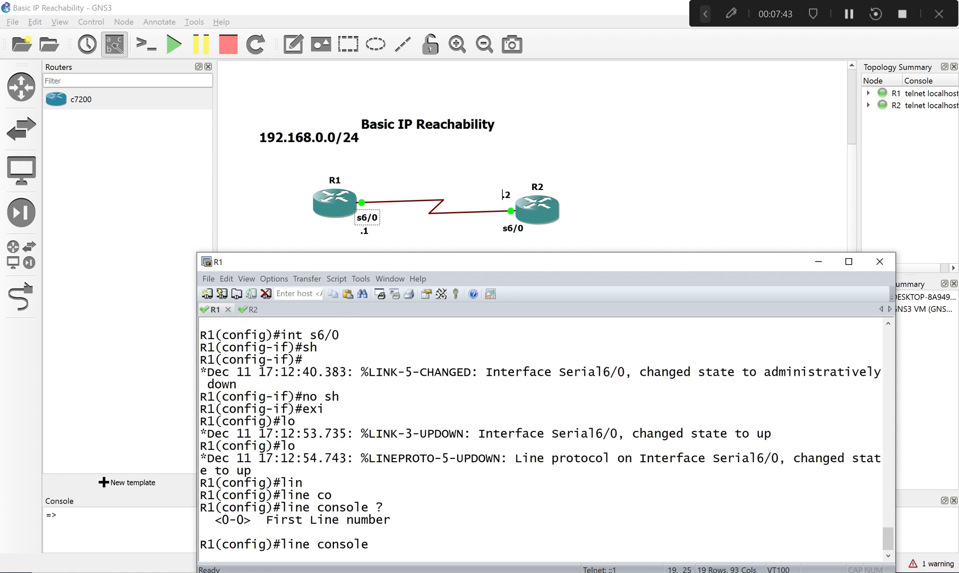
{"action": "type", "text": "?"}
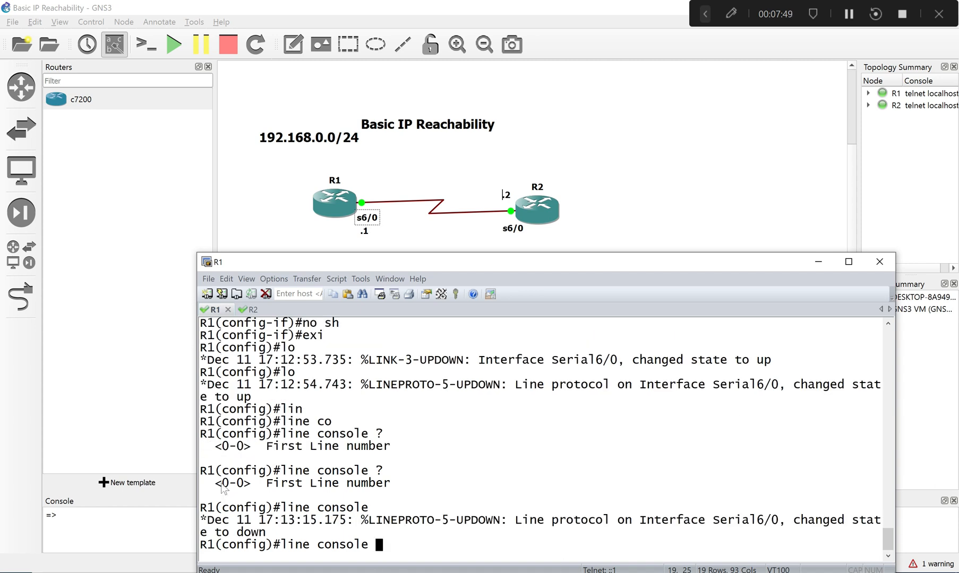
{"action": "left_click_drag", "start_coordinate": [215, 483], "coordinate": [245, 491]}
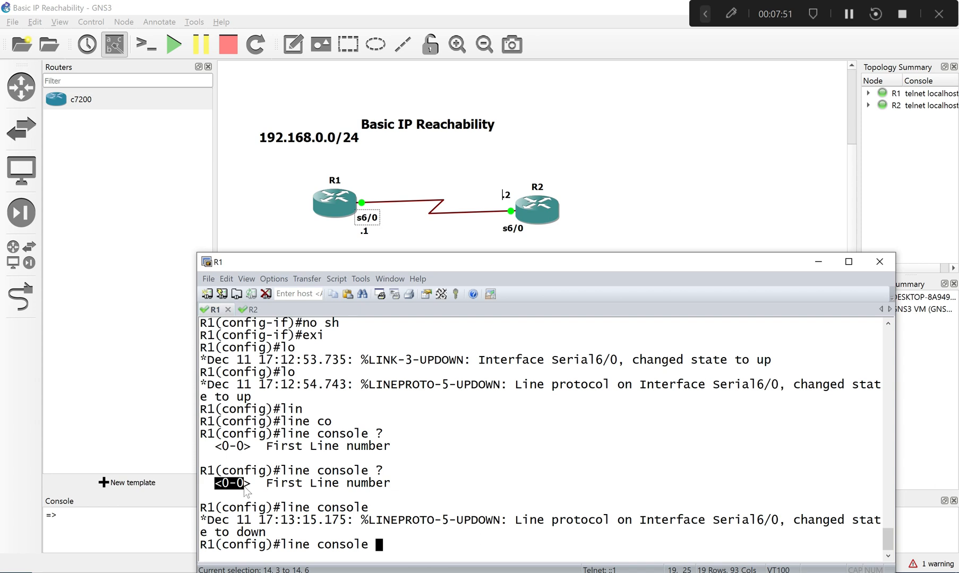
{"action": "left_click", "coordinate": [245, 488]}
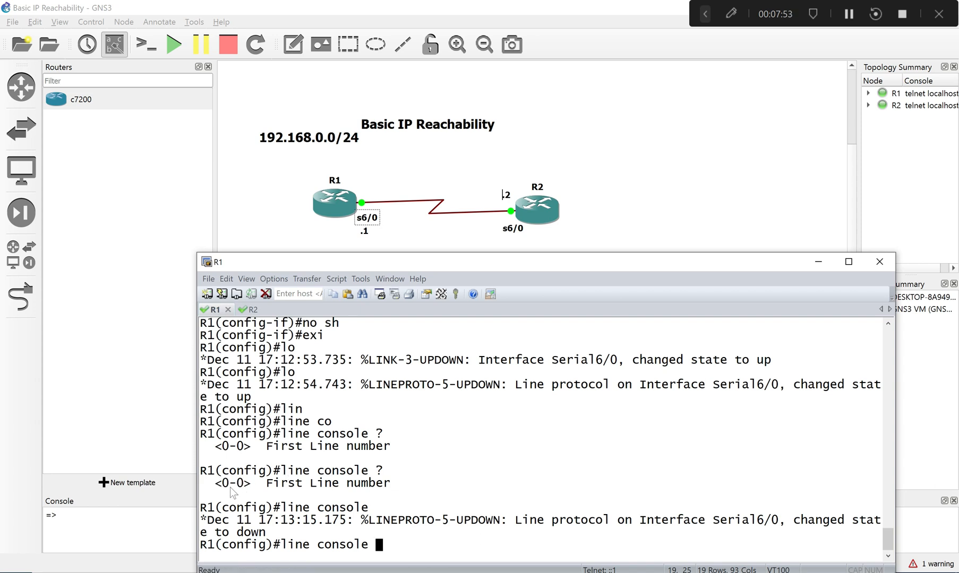
{"action": "type", "text": "0"}
{"action": "key", "text": "Return"}
- Enable logging synchronous on R1's console line 0 and exit to global configuration mode
{"action": "type", "text": "logg"}
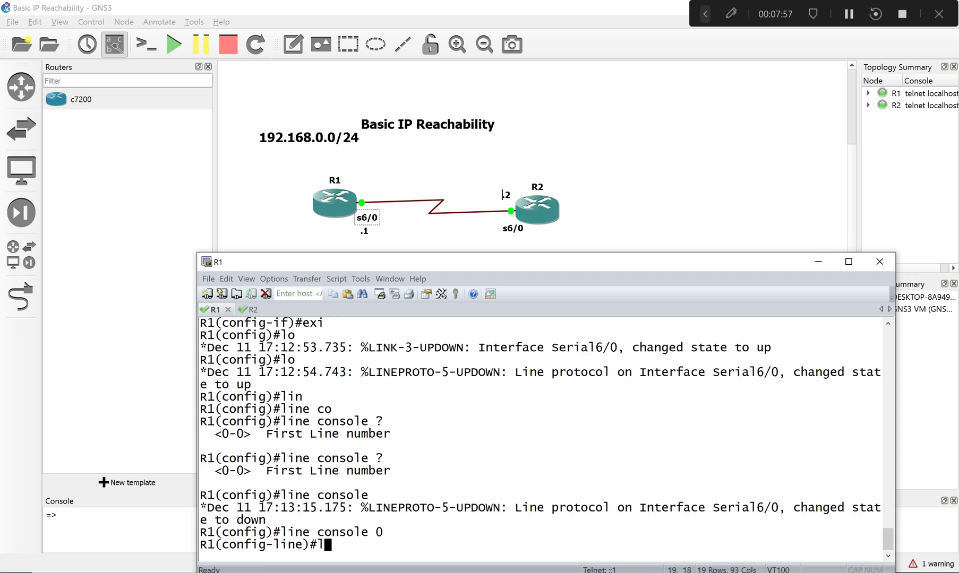
{"action": "key", "text": "Tab"}
{"action": "type", "text": "sy"}
{"action": "key", "text": "Tab"}
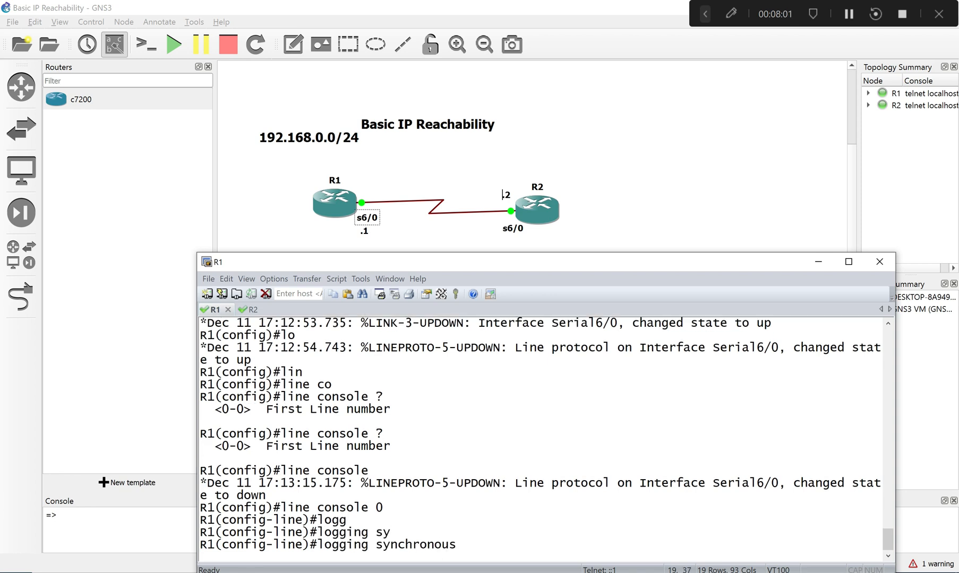
{"action": "key", "text": "Return"}
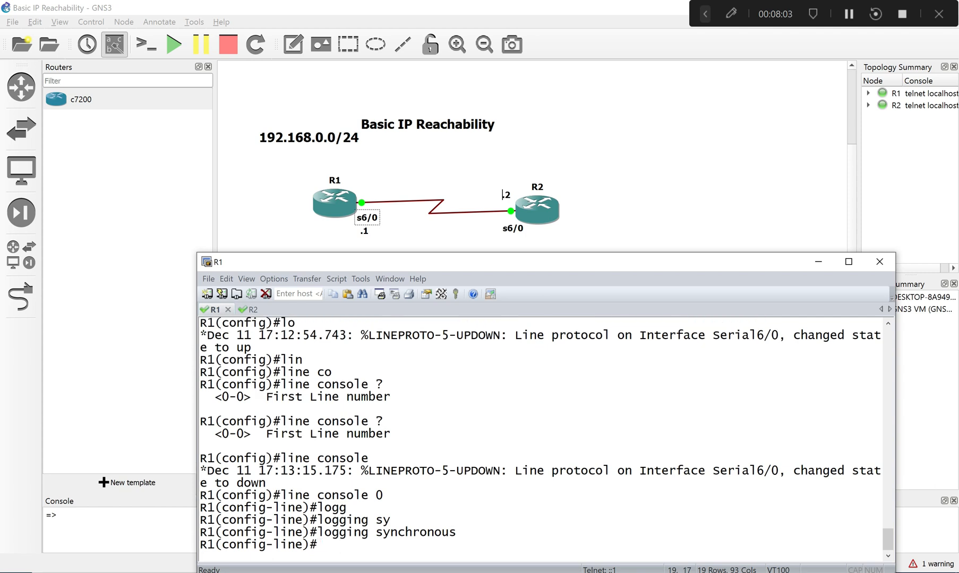
{"action": "type", "text": "exi"}
{"action": "key", "text": "Return"}
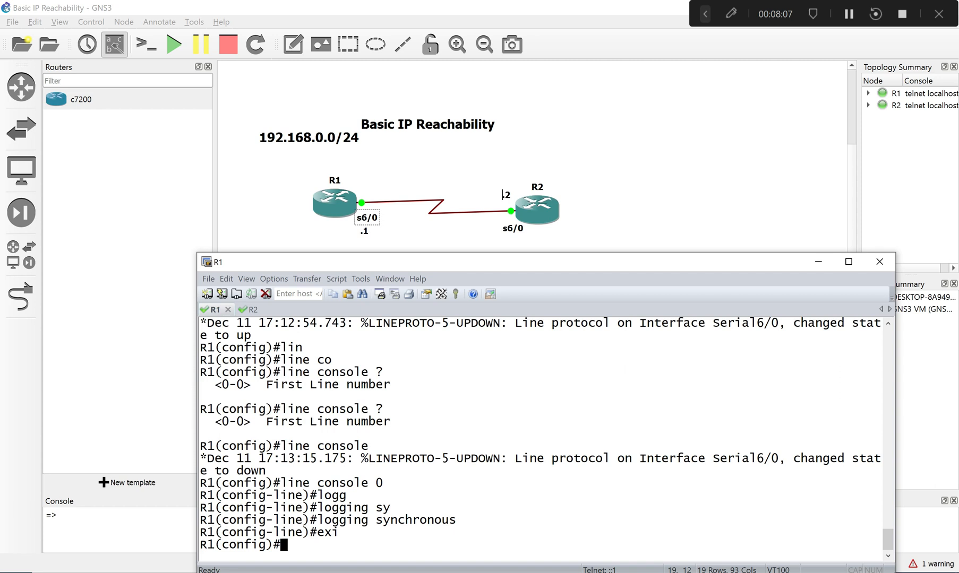
- Reopen the serial 6/0 interface configuration on R1 and shut the interface down again
{"action": "key", "text": "Up"}
{"action": "key", "text": "Up"}
{"action": "key", "text": "Up"}
{"action": "key", "text": "Up"}
{"action": "key", "text": "Up"}
{"action": "key", "text": "Up"}
{"action": "key", "text": "Up"}
{"action": "key", "text": "Return"}
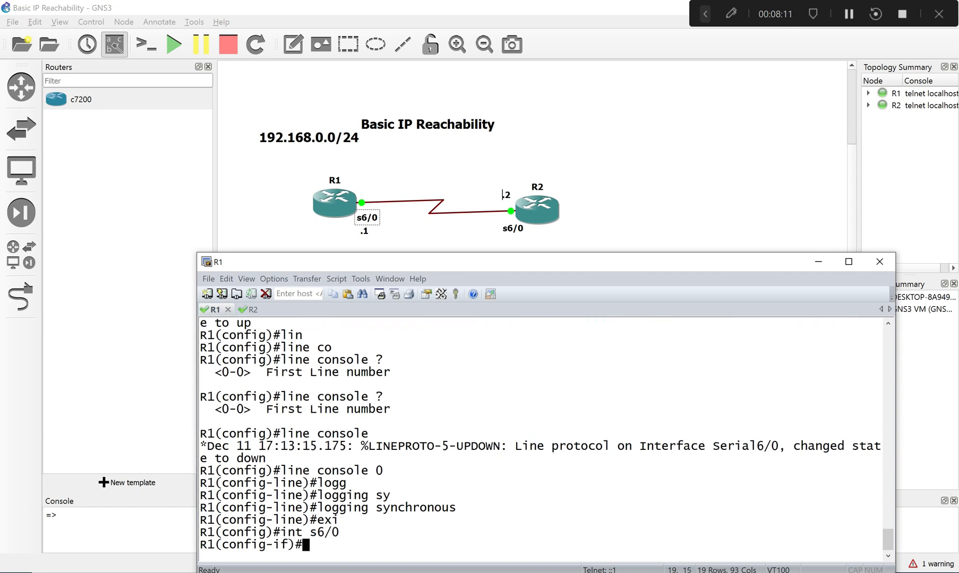
{"action": "type", "text": "sh"}
{"action": "key", "text": "Return"}
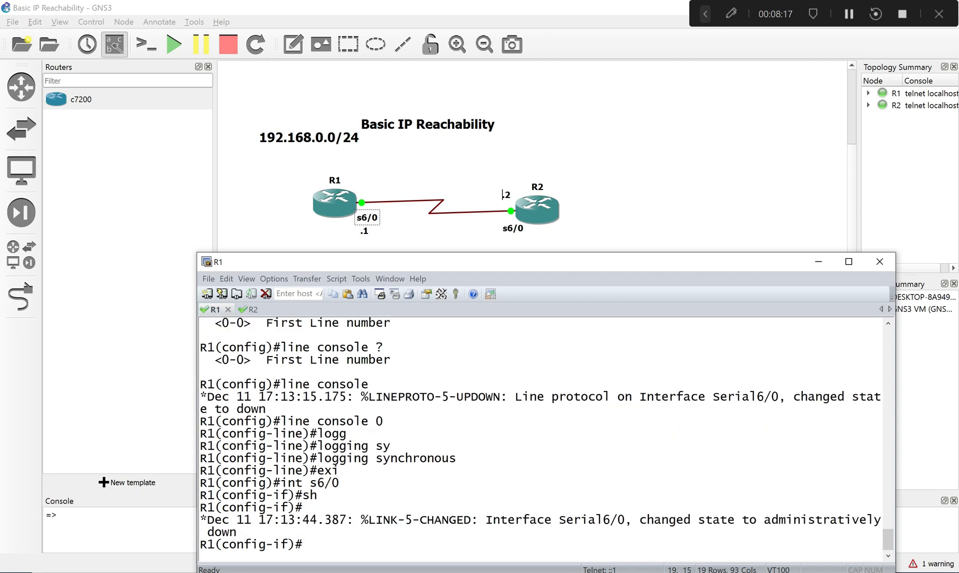
- Re-enable R1's serial 6/0 interface with no shutdown and check the logged interface state messages
{"action": "type", "text": "no sh"}
{"action": "key", "text": "Return"}
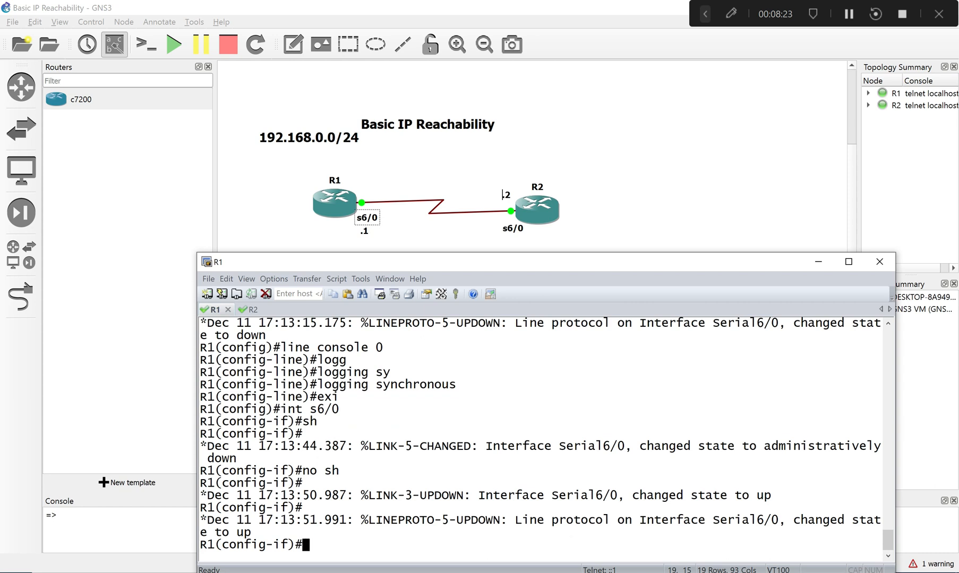
{"action": "left_click_drag", "start_coordinate": [202, 519], "coordinate": [251, 532]}
{"action": "left_click", "coordinate": [390, 539]}
- Review the line console 0 and logging synchronous commands on R1 and the newest Serial6/0 line protocol message
{"action": "left_click_drag", "start_coordinate": [320, 385], "coordinate": [454, 388]}
{"action": "left_click", "coordinate": [281, 357]}
{"action": "left_click_drag", "start_coordinate": [279, 355], "coordinate": [391, 348]}
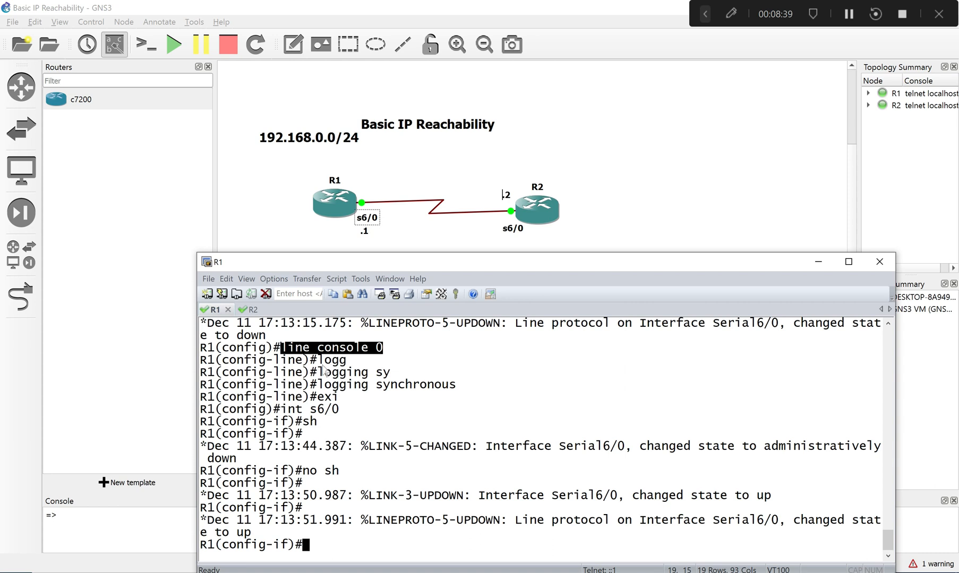
{"action": "left_click", "coordinate": [320, 384]}
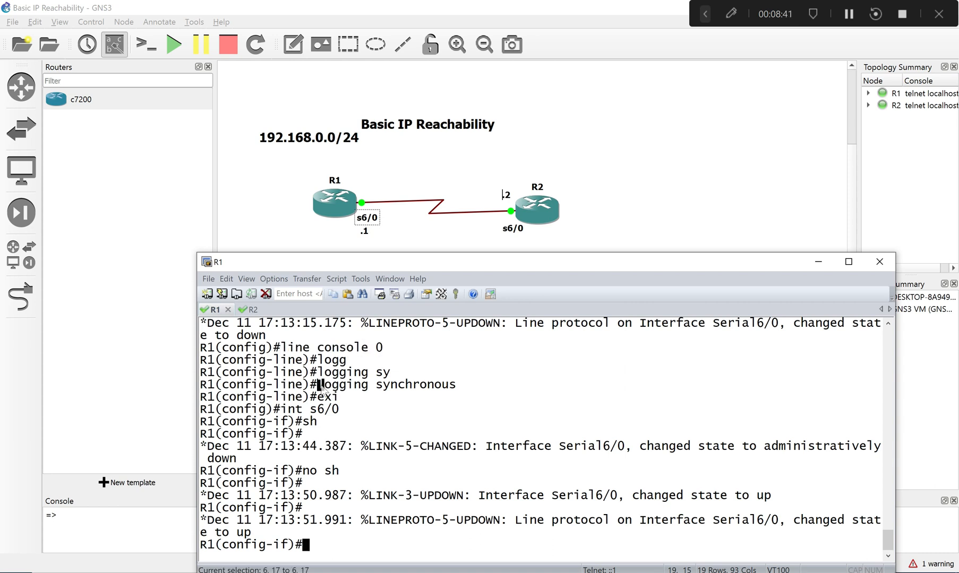
{"action": "left_click_drag", "start_coordinate": [321, 386], "coordinate": [457, 391]}
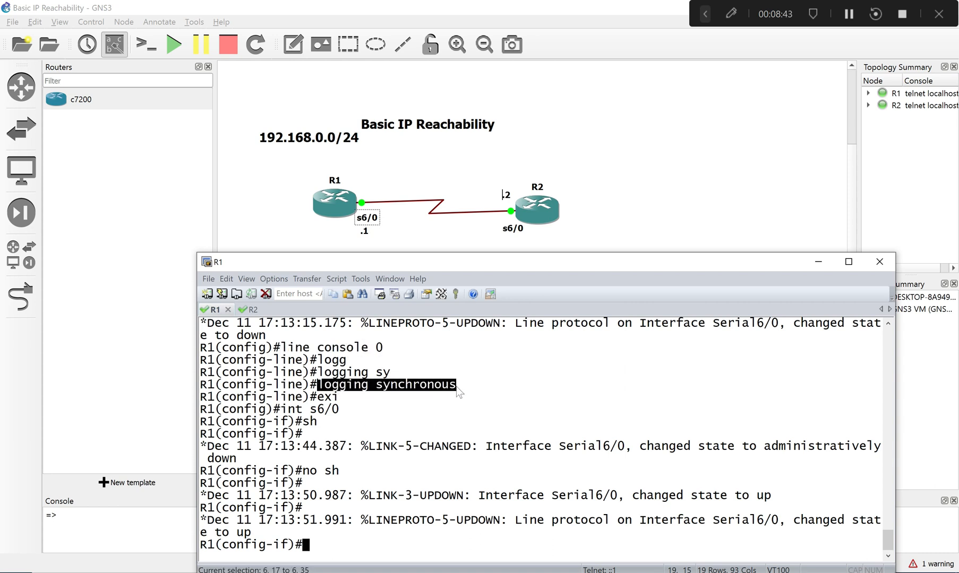
{"action": "left_click", "coordinate": [450, 411]}
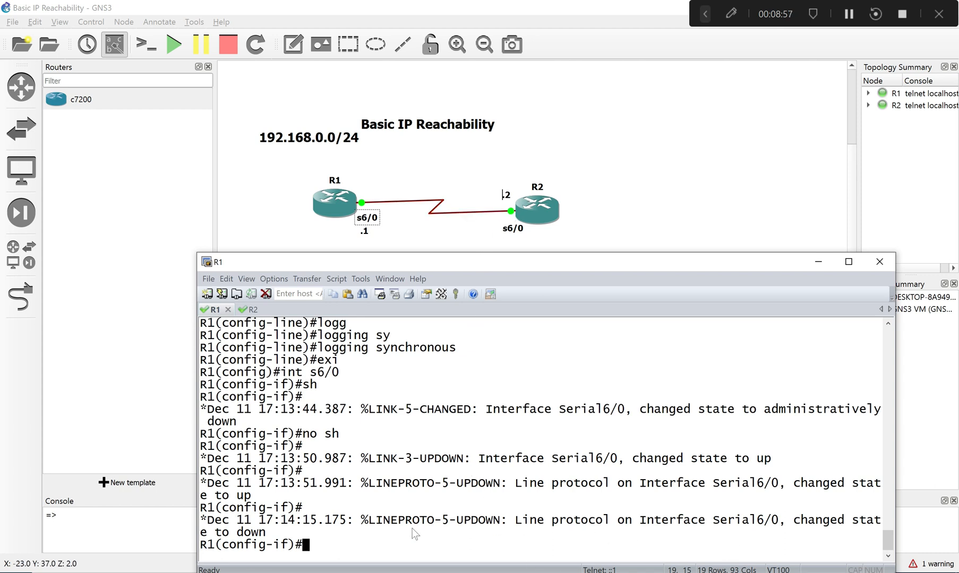
{"action": "left_click_drag", "start_coordinate": [208, 522], "coordinate": [285, 533]}
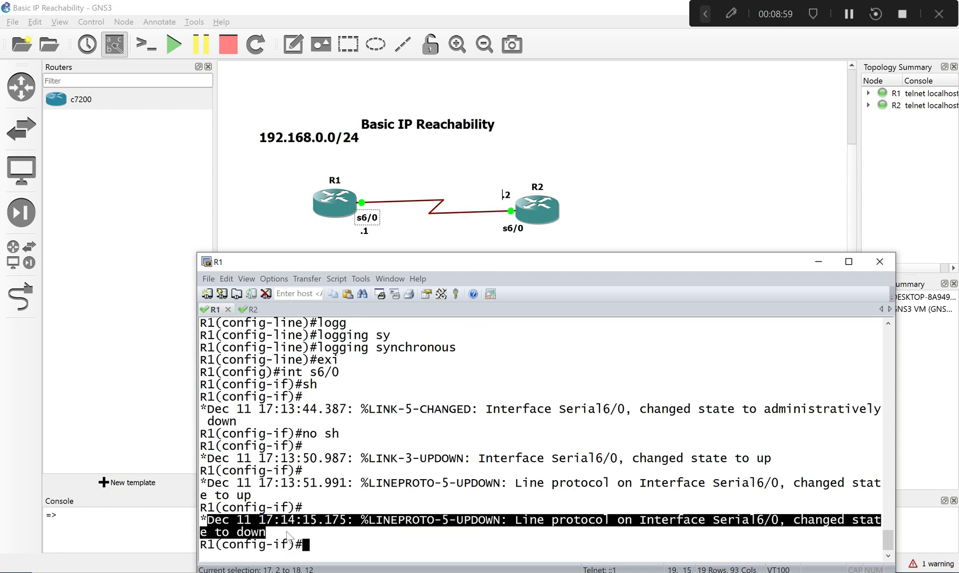
{"action": "left_click", "coordinate": [327, 545]}
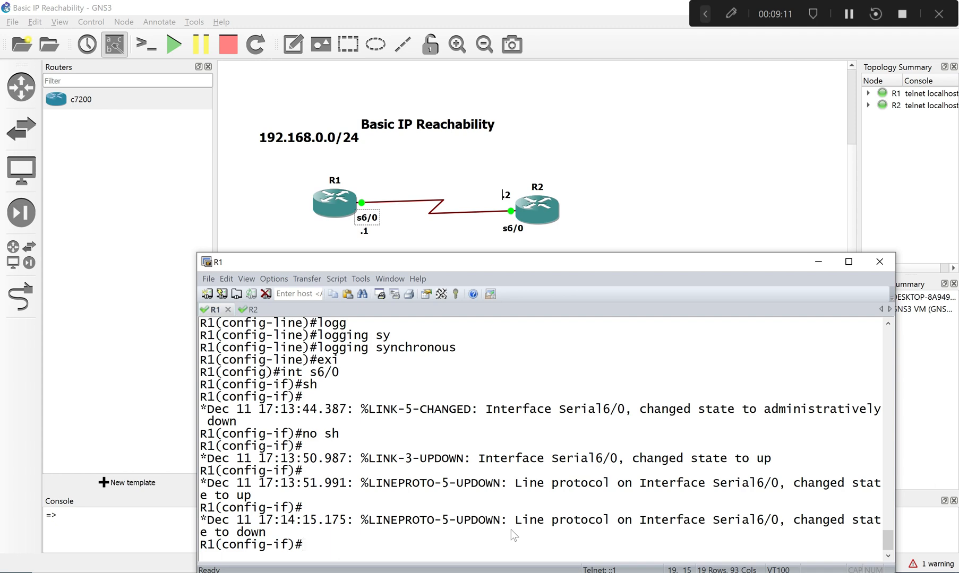
- Switch to R2's session, keeping it connected, and enter console line 0 configuration
{"action": "double_click", "coordinate": [250, 308]}
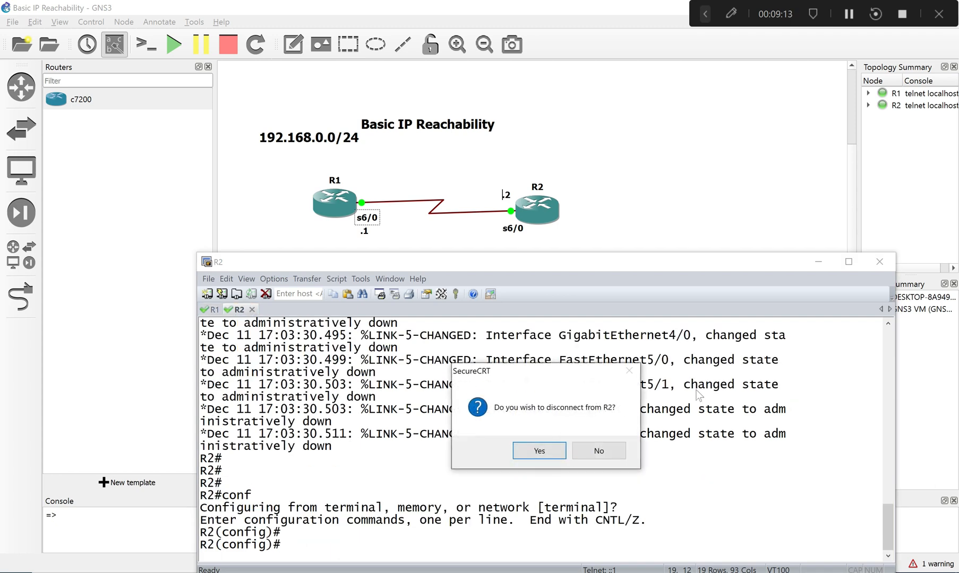
{"action": "left_click", "coordinate": [599, 452]}
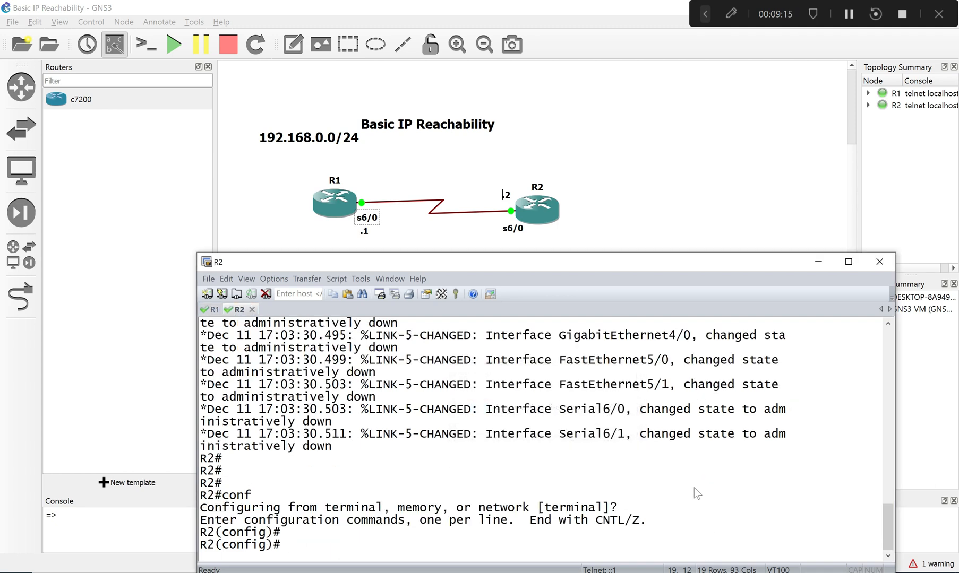
{"action": "type", "text": "in"}
{"action": "key", "text": "BackSpace"}
{"action": "key", "text": "BackSpace"}
{"action": "type", "text": "lin"}
{"action": "key", "text": "Tab"}
{"action": "type", "text": "con"}
{"action": "key", "text": "Tab"}
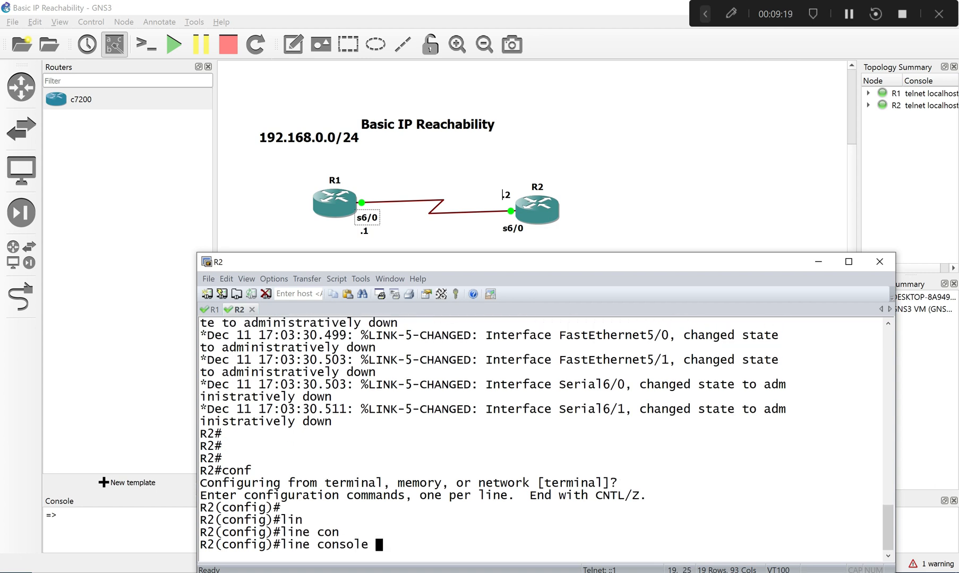
{"action": "type", "text": "0"}
{"action": "key", "text": "Return"}
- Enable logging synchronous on R2's console line 0
{"action": "type", "text": "n"}
{"action": "key", "text": "BackSpace"}
{"action": "type", "text": "logg"}
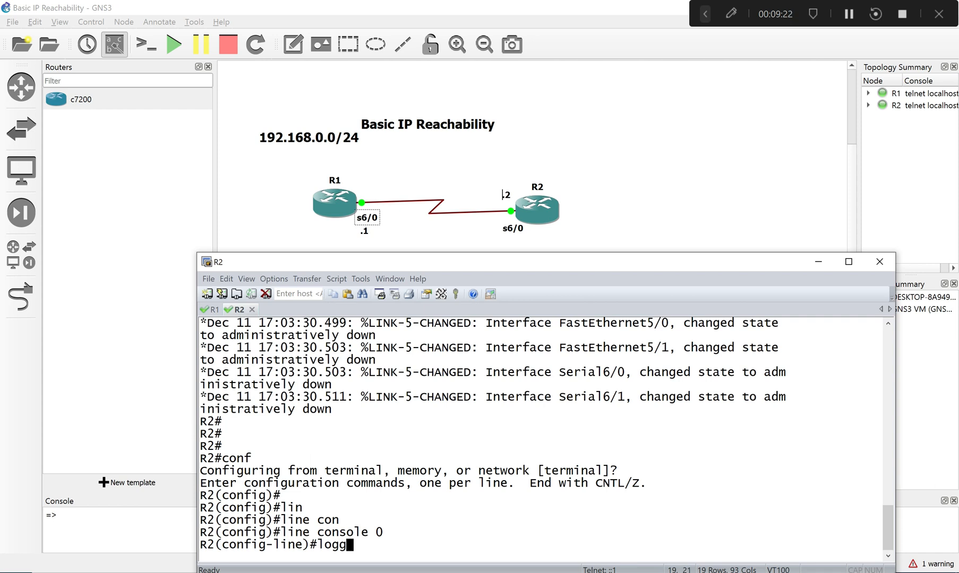
{"action": "key", "text": "Tab"}
{"action": "key", "text": "Return"}
{"action": "key", "text": "Up"}
{"action": "type", "text": "s"}
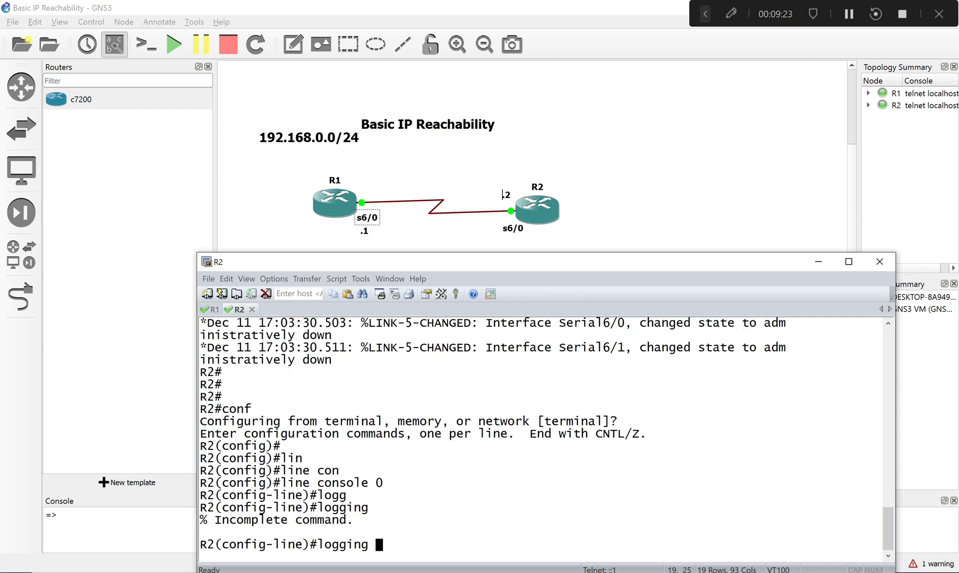
{"action": "key", "text": "Tab"}
{"action": "key", "text": "Return"}
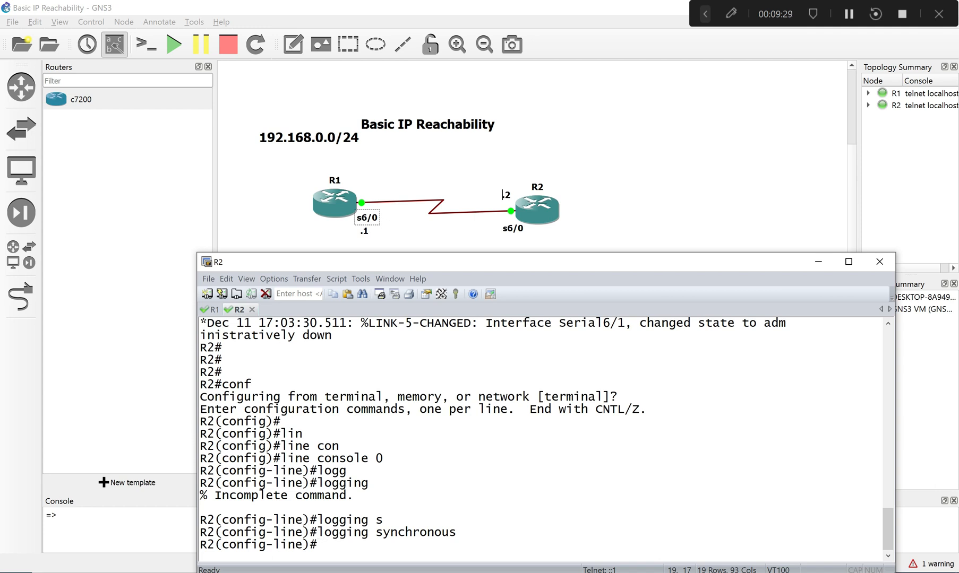
- Try to enable login on R2's console line 0 and examine the router's response
{"action": "type", "text": "lof"}
{"action": "key", "text": "BackSpace"}
{"action": "type", "text": "g"}
{"action": "key", "text": "Tab"}
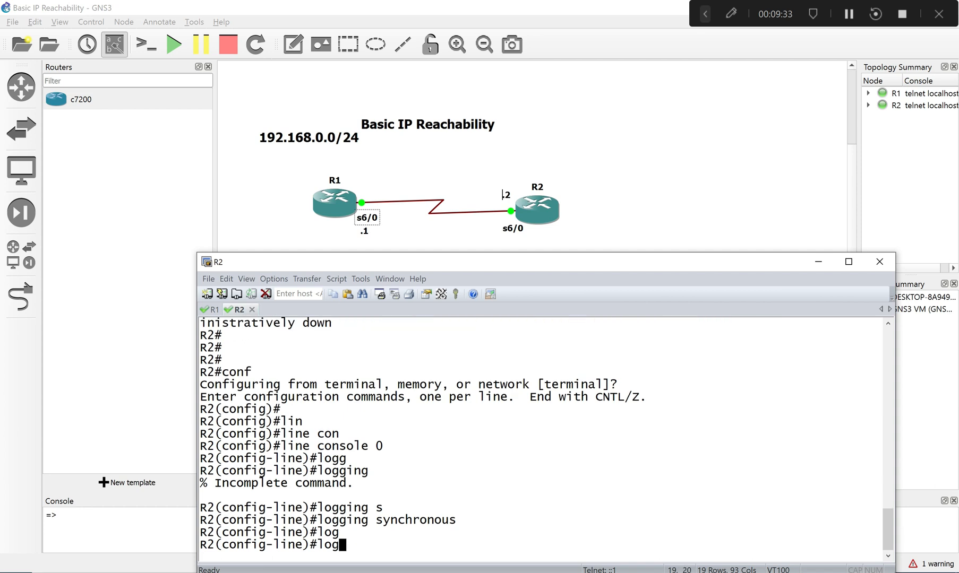
{"action": "type", "text": "i"}
{"action": "key", "text": "Tab"}
{"action": "type", "text": "n"}
{"action": "key", "text": "Return"}
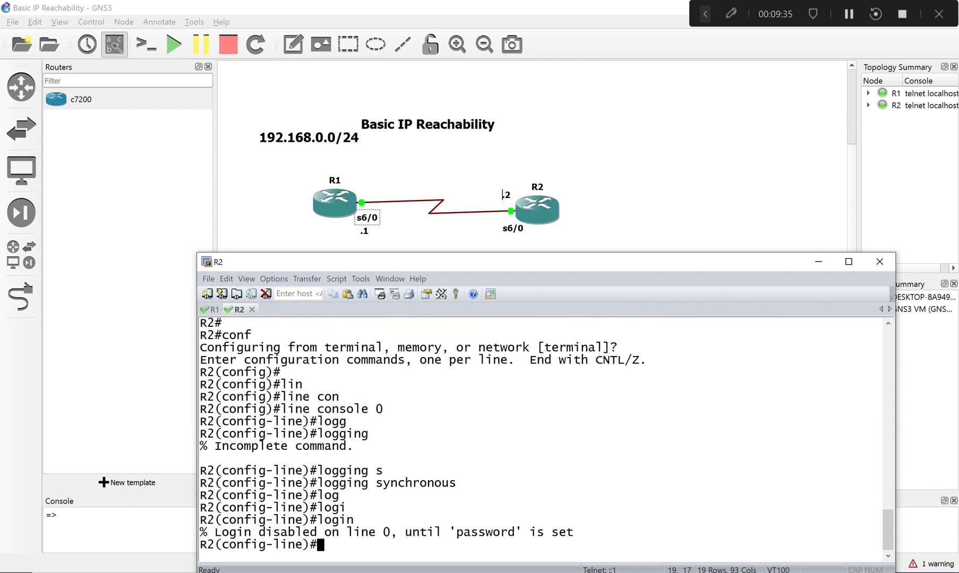
{"action": "left_click_drag", "start_coordinate": [449, 531], "coordinate": [516, 538]}
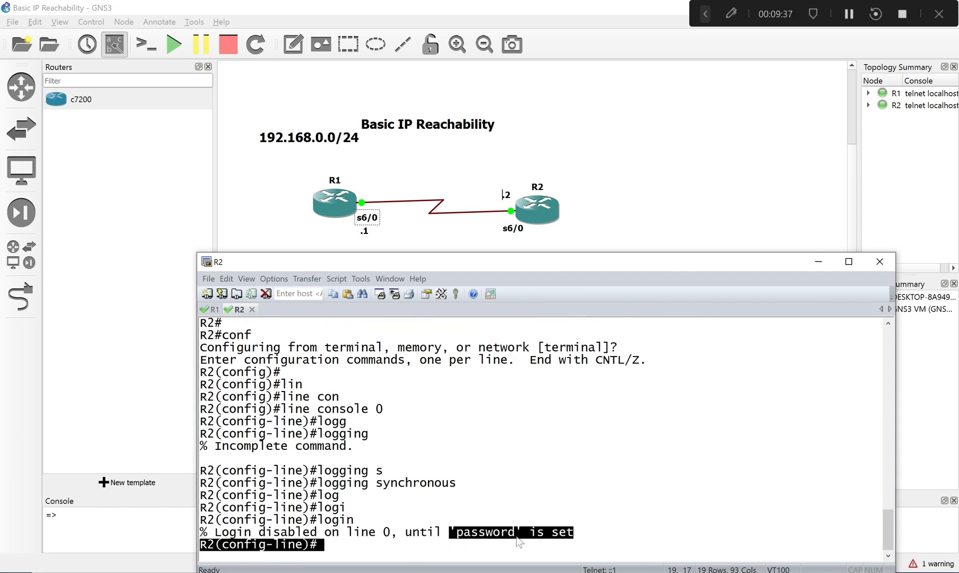
{"action": "left_click", "coordinate": [402, 554]}
- Set the console password on R2's line 0 and enable login
{"action": "type", "text": "pass"}
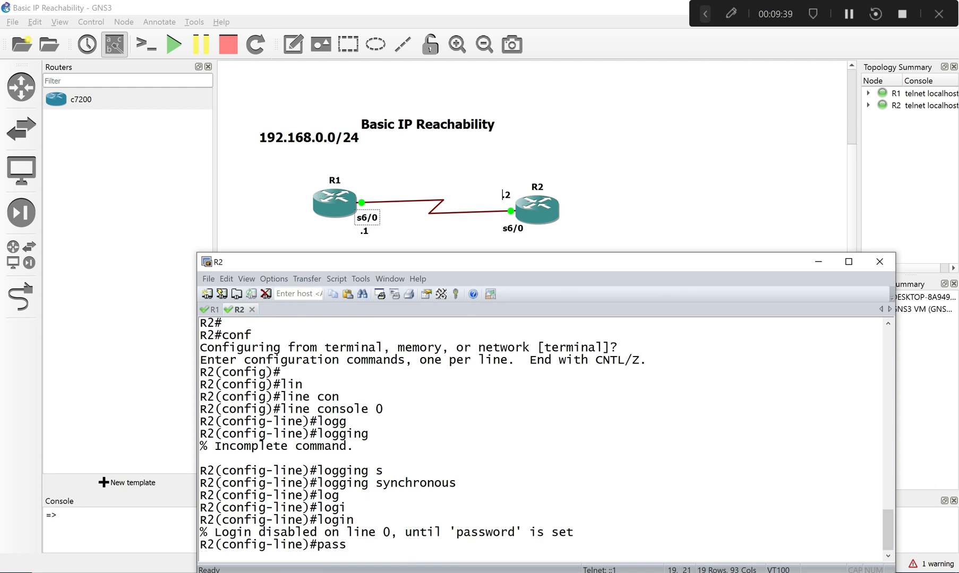
{"action": "key", "text": "Tab"}
{"action": "type", "text": "ci"}
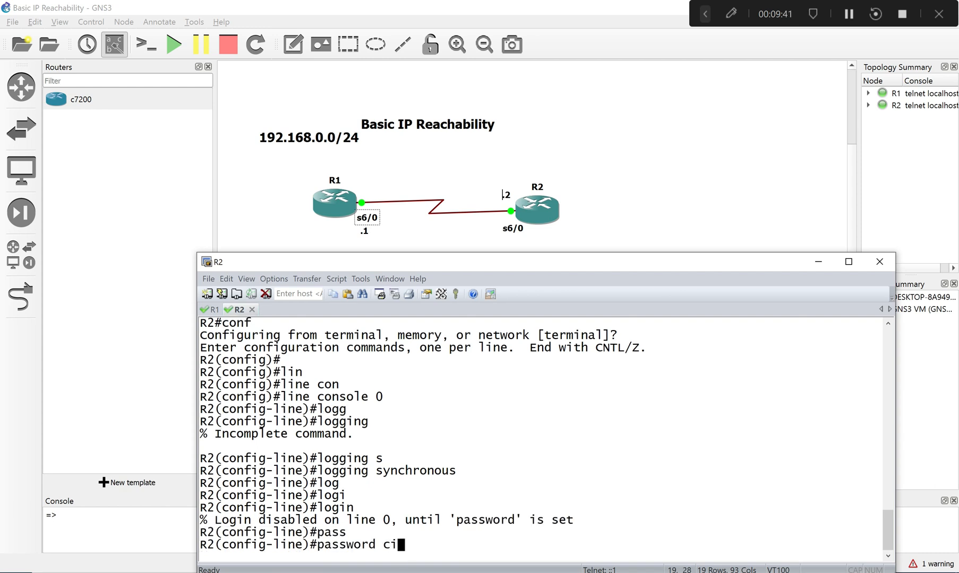
{"action": "type", "text": "sco"}
{"action": "key", "text": "Return"}
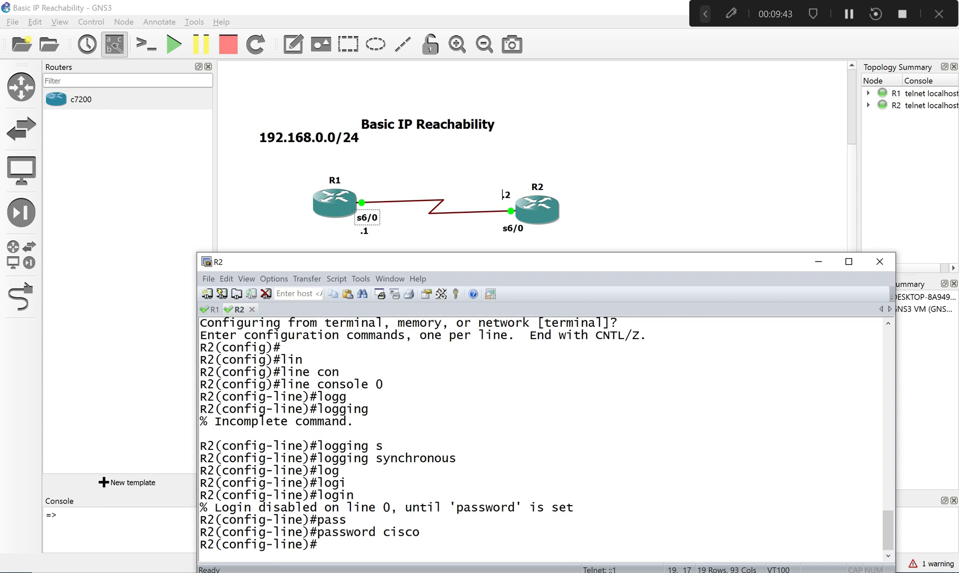
{"action": "type", "text": "login"}
{"action": "key", "text": "Return"}
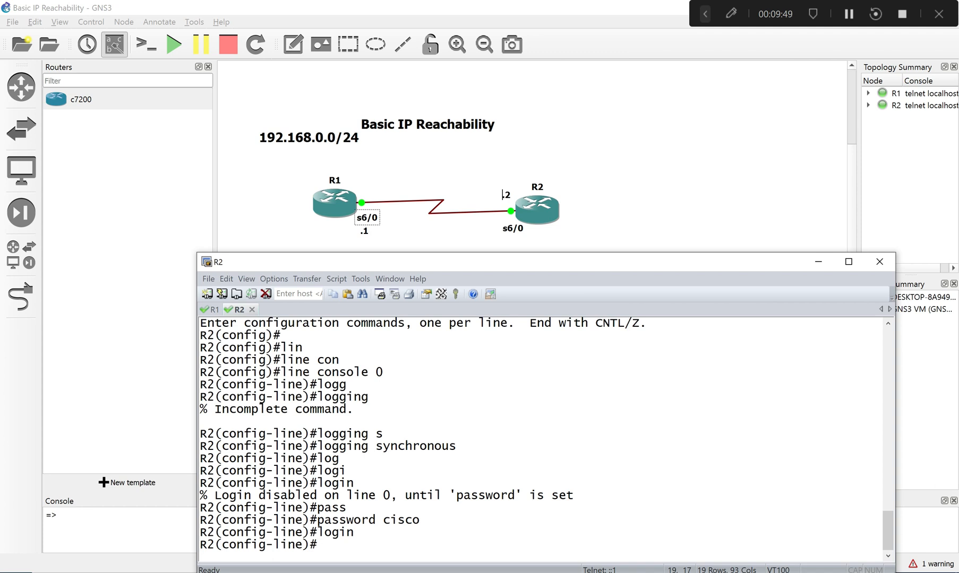
- End R2's configuration, exit the console session and log back in with the console password
{"action": "type", "text": "ex"}
{"action": "key", "text": "BackSpace"}
{"action": "key", "text": "BackSpace"}
{"action": "type", "text": "end"}
{"action": "key", "text": "Return"}
{"action": "type", "text": "exi"}
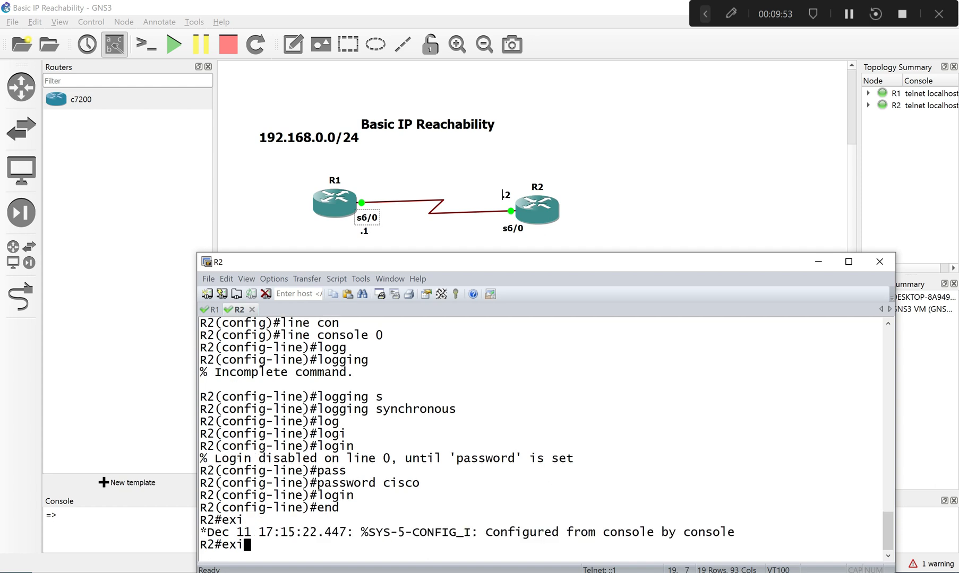
{"action": "key", "text": "Return"}
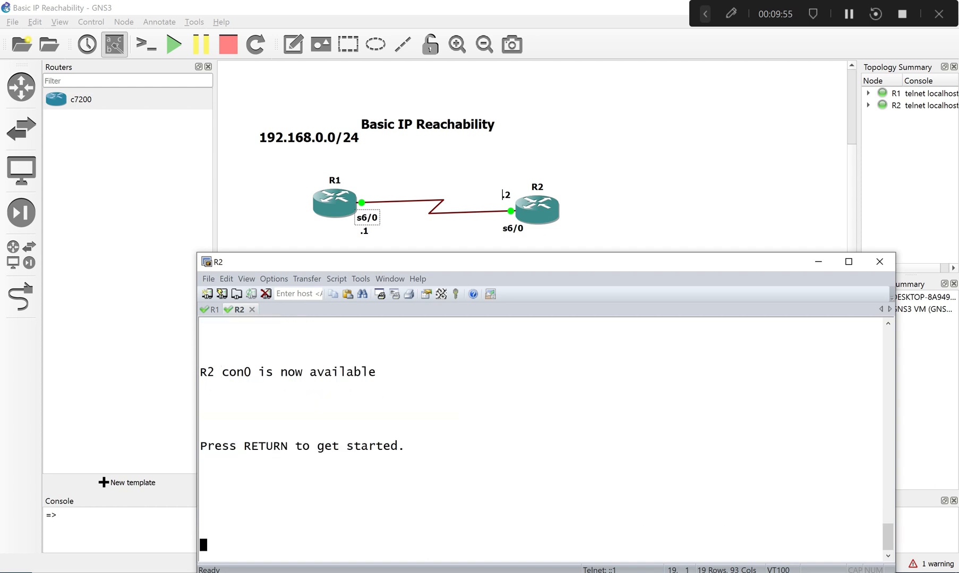
{"action": "key", "text": "Return"}
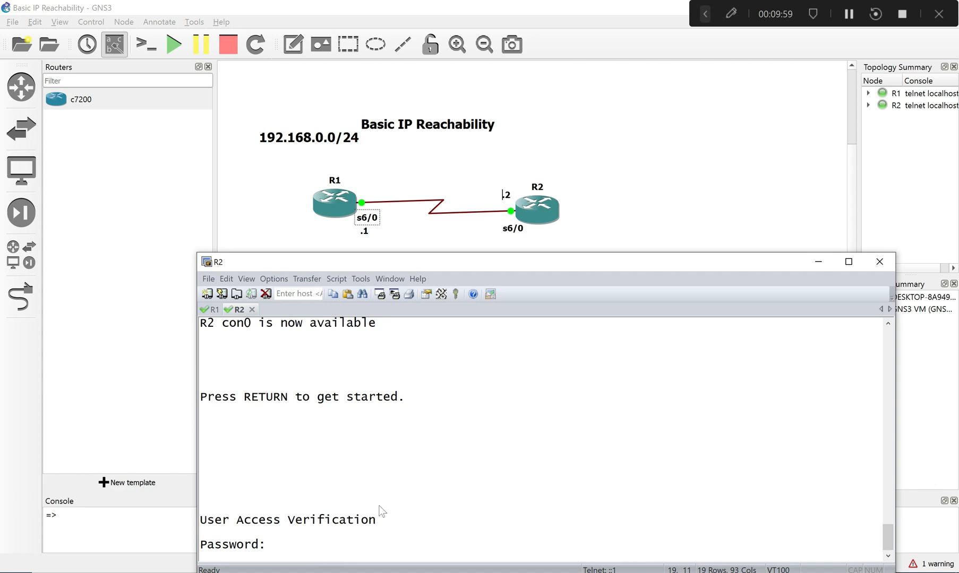
{"action": "key", "text": "Return"}
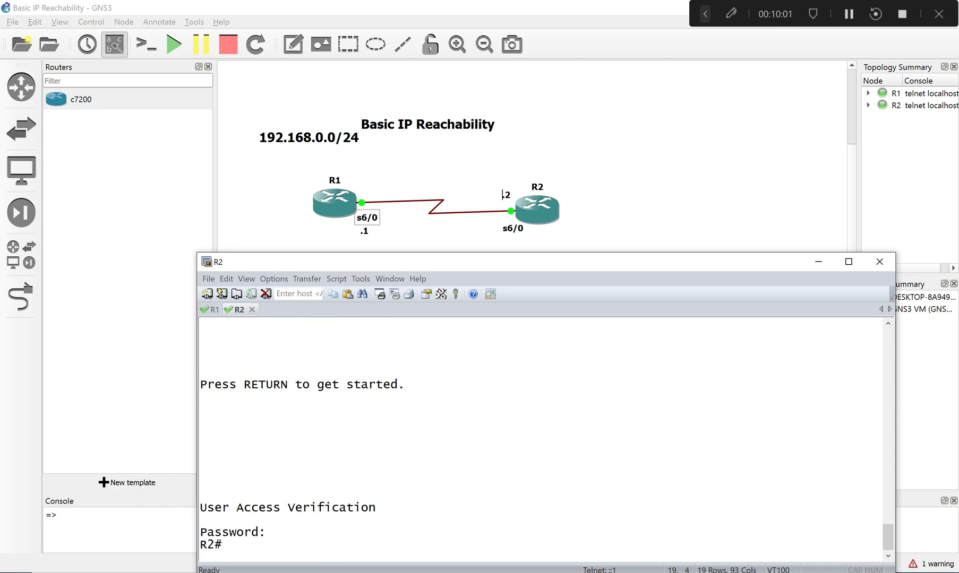
- Enter global configuration mode on R2 and open the serial 6/0 interface configuration
{"action": "type", "text": "conf"}
{"action": "key", "text": "Return"}
{"action": "key", "text": "Return"}
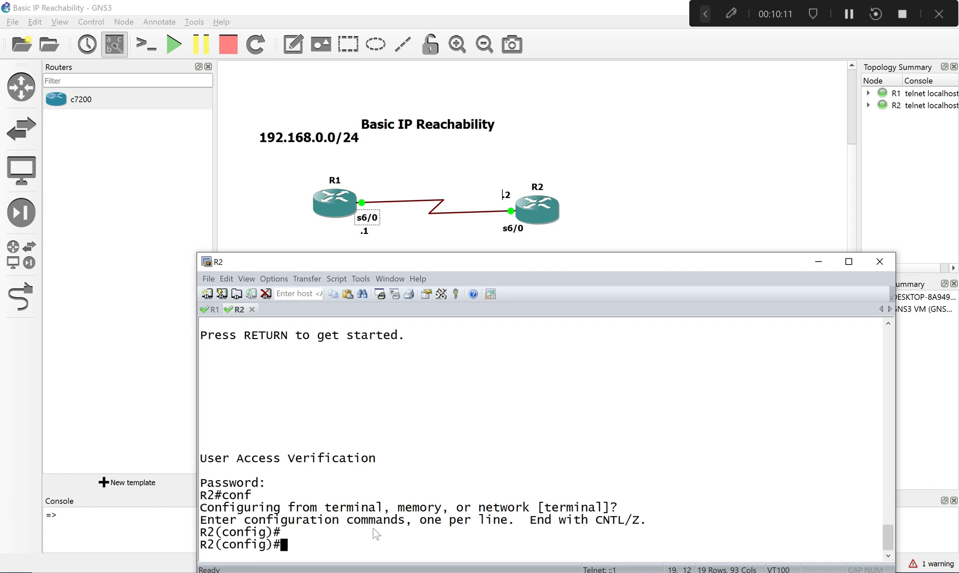
{"action": "type", "text": "int"}
{"action": "key", "text": "Tab"}
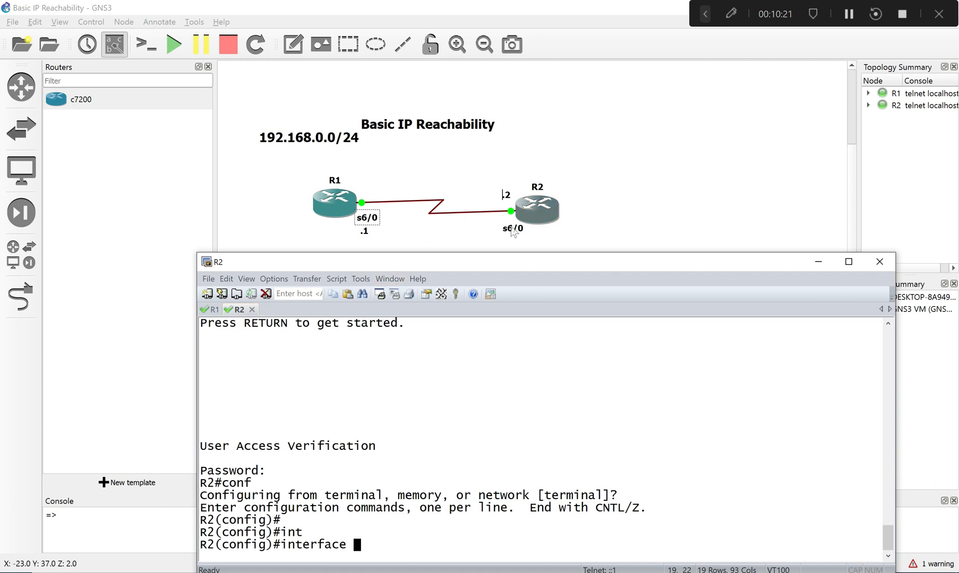
{"action": "type", "text": "ser"}
{"action": "key", "text": "Tab"}
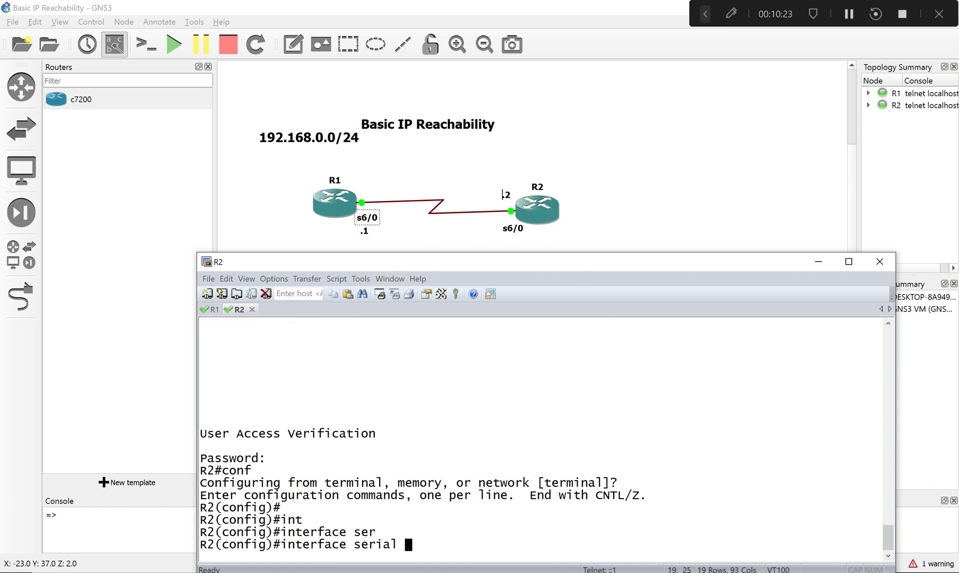
{"action": "type", "text": "60"}
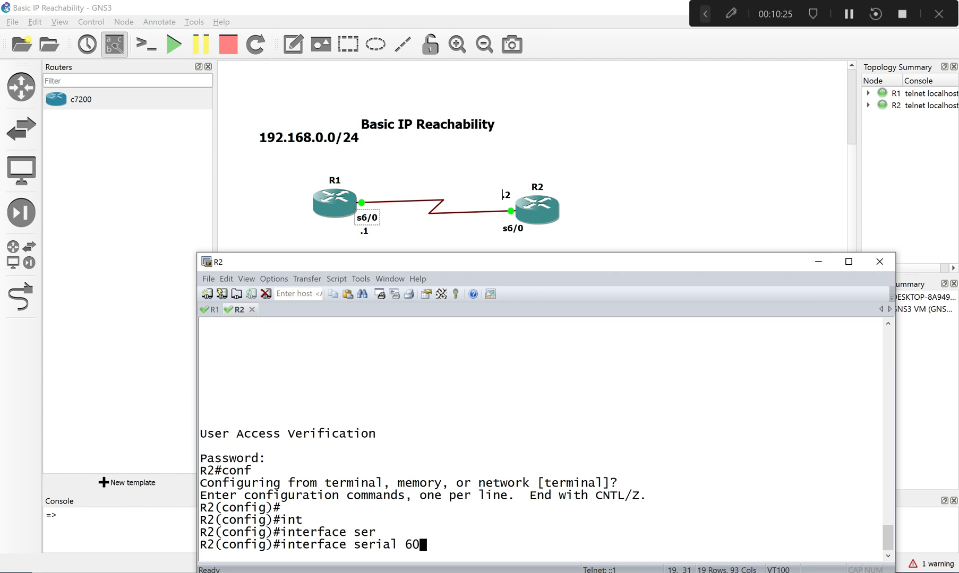
{"action": "key", "text": "BackSpace"}
{"action": "type", "text": "/0"}
{"action": "key", "text": "Return"}
- Bring up R2's serial 6/0 interface with no shutdown
{"action": "type", "text": "no sh"}
{"action": "key", "text": "Return"}
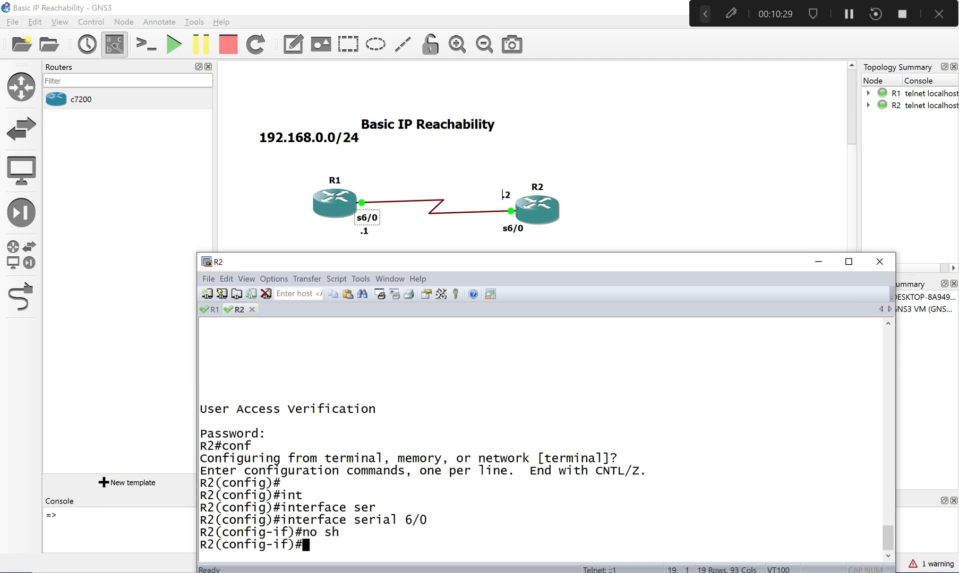
- Compare the Serial6/0 line protocol messages on R1 and R2, writing no sh at R2's prompt without executing it
{"action": "left_click", "coordinate": [213, 310]}
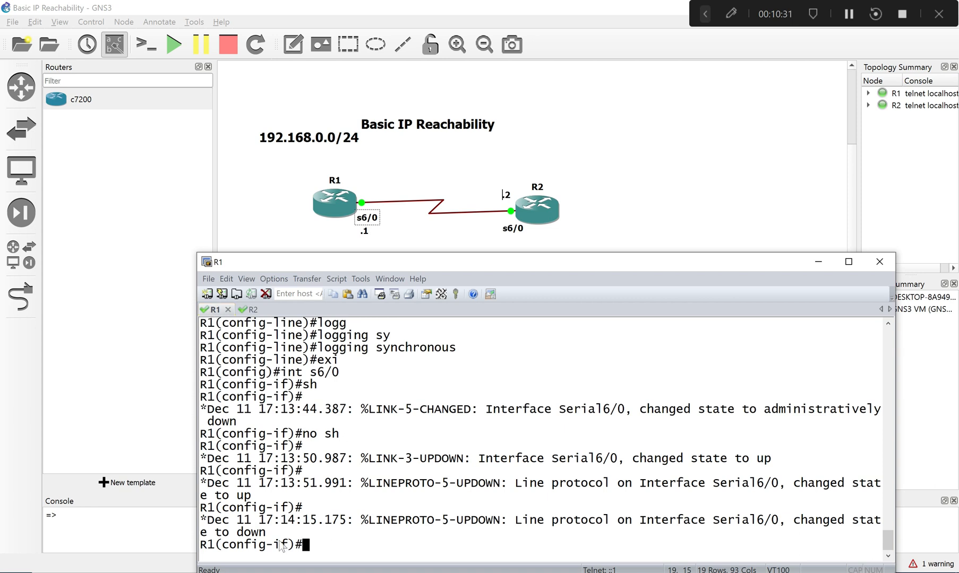
{"action": "left_click_drag", "start_coordinate": [203, 531], "coordinate": [286, 524]}
{"action": "left_click_drag", "start_coordinate": [350, 520], "coordinate": [352, 520]}
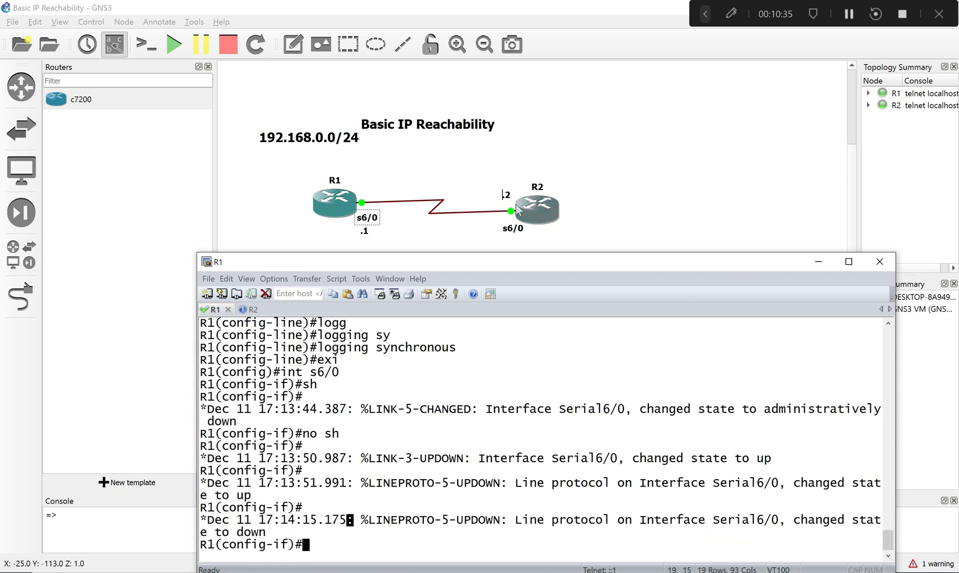
{"action": "left_click", "coordinate": [257, 310]}
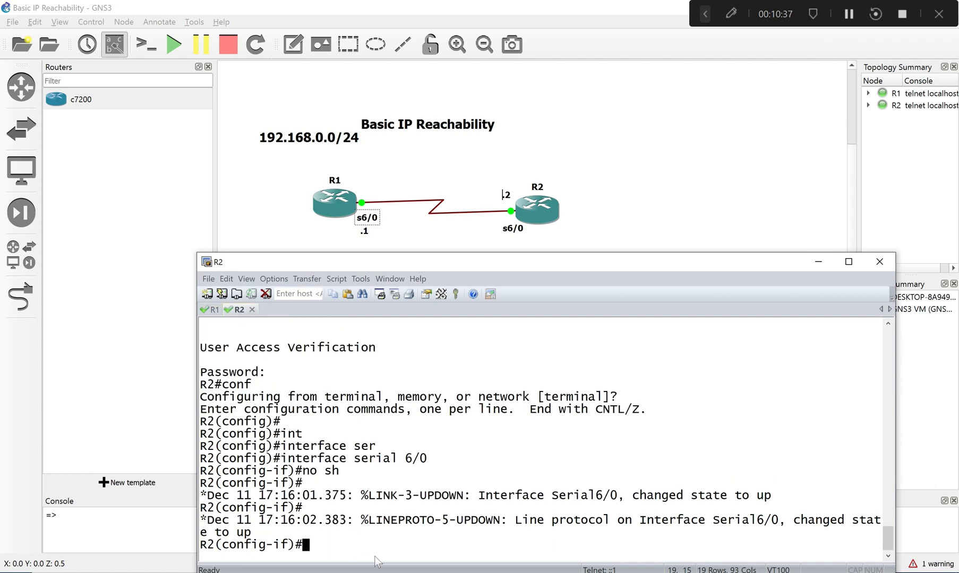
{"action": "type", "text": "no sh"}
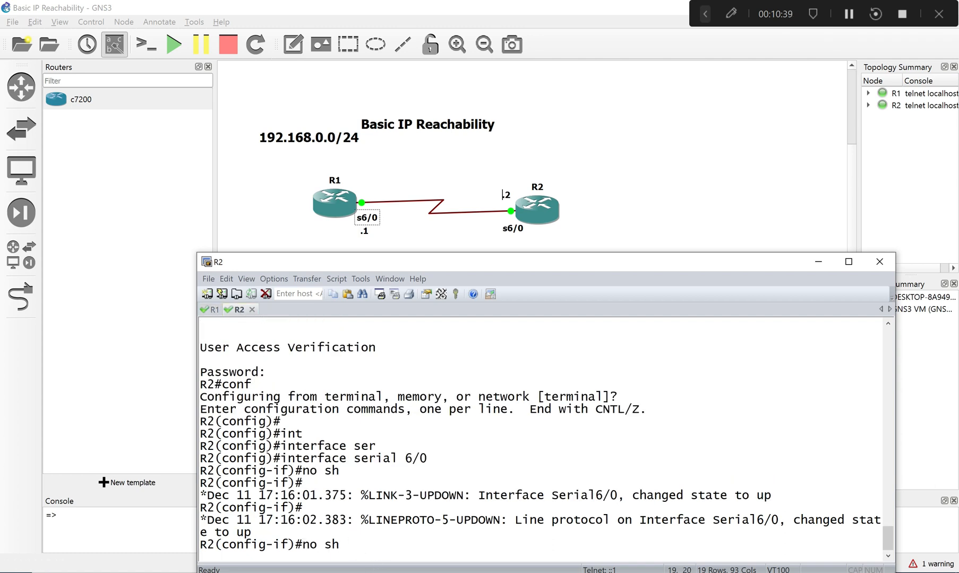
{"action": "left_click", "coordinate": [210, 310]}
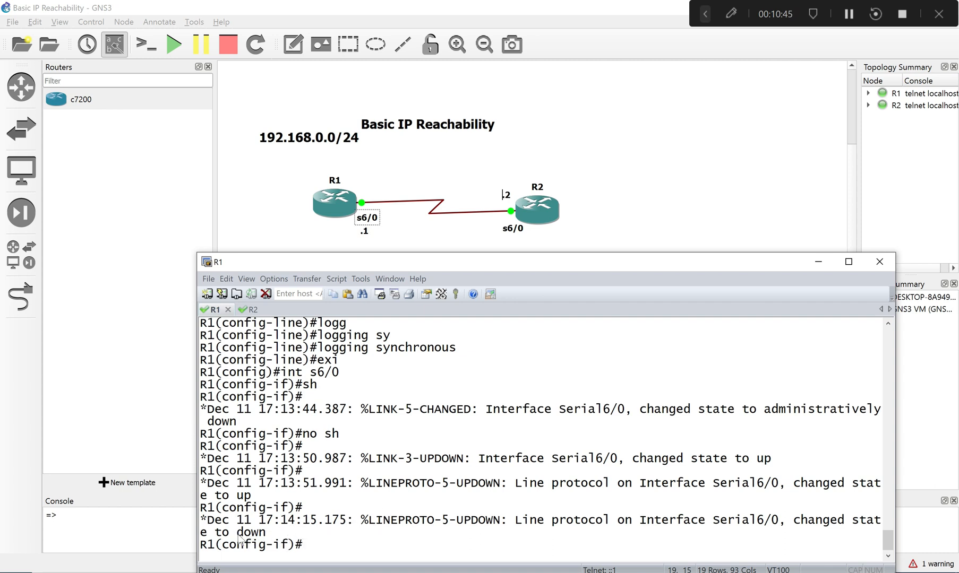
{"action": "left_click_drag", "start_coordinate": [237, 532], "coordinate": [267, 533]}
{"action": "left_click", "coordinate": [312, 545]}
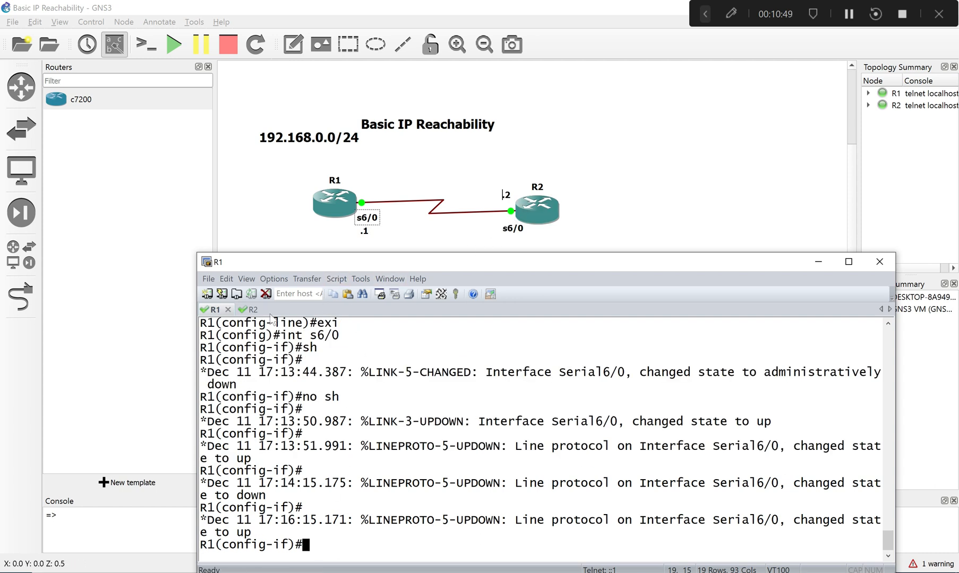
- Run no sh again on R2's serial 6/0 interface and compare the line protocol messages on R2 and R1
{"action": "left_click", "coordinate": [253, 313]}
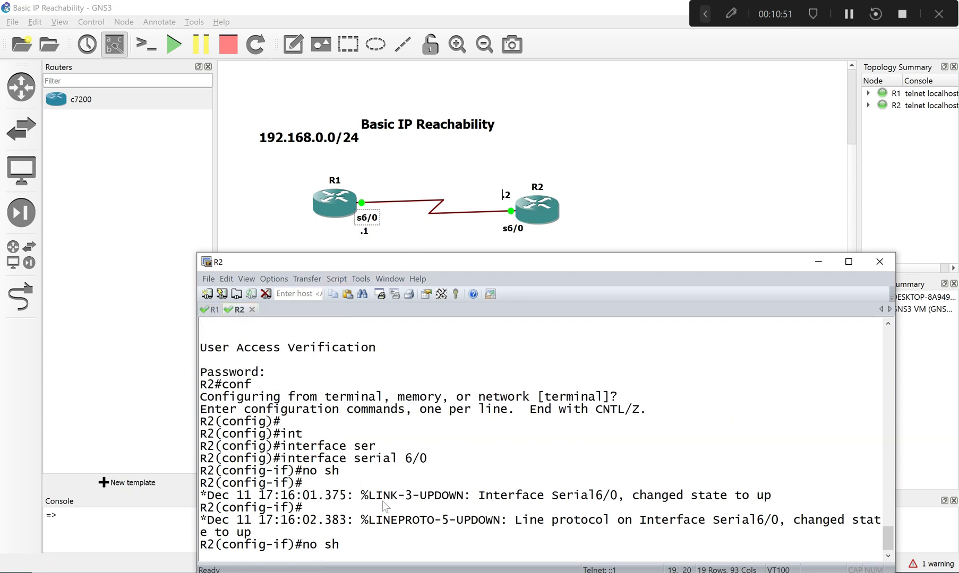
{"action": "key", "text": "Return"}
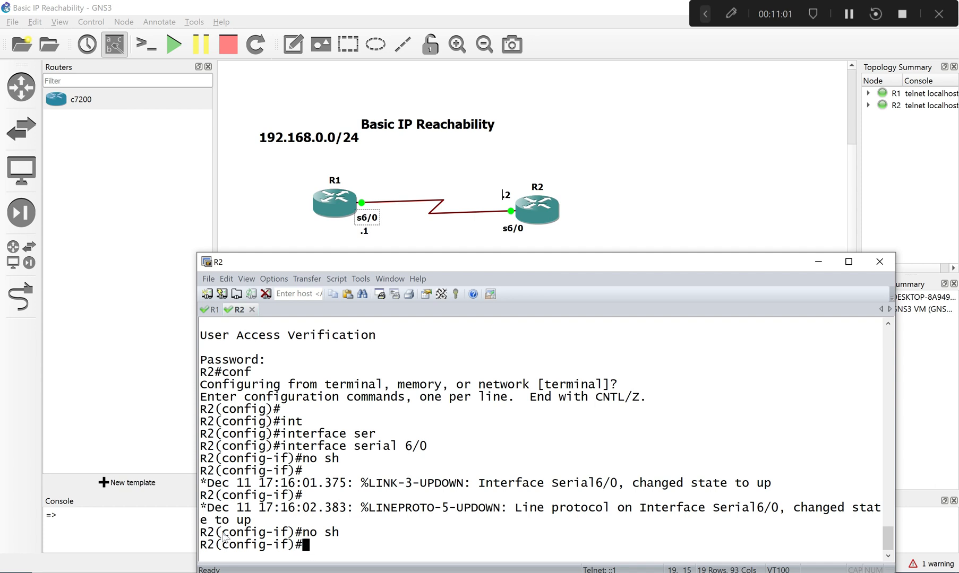
{"action": "left_click_drag", "start_coordinate": [207, 508], "coordinate": [364, 516]}
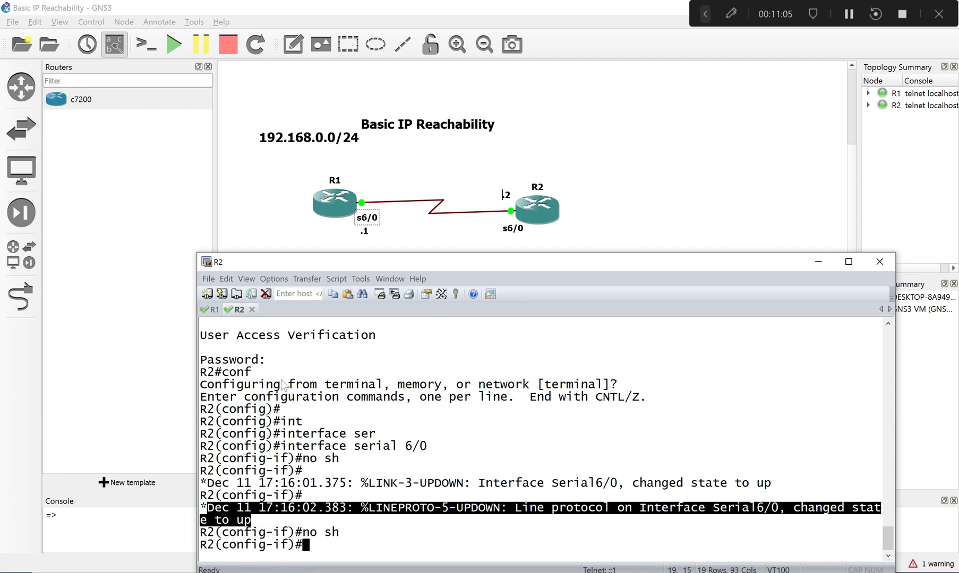
{"action": "left_click", "coordinate": [212, 310]}
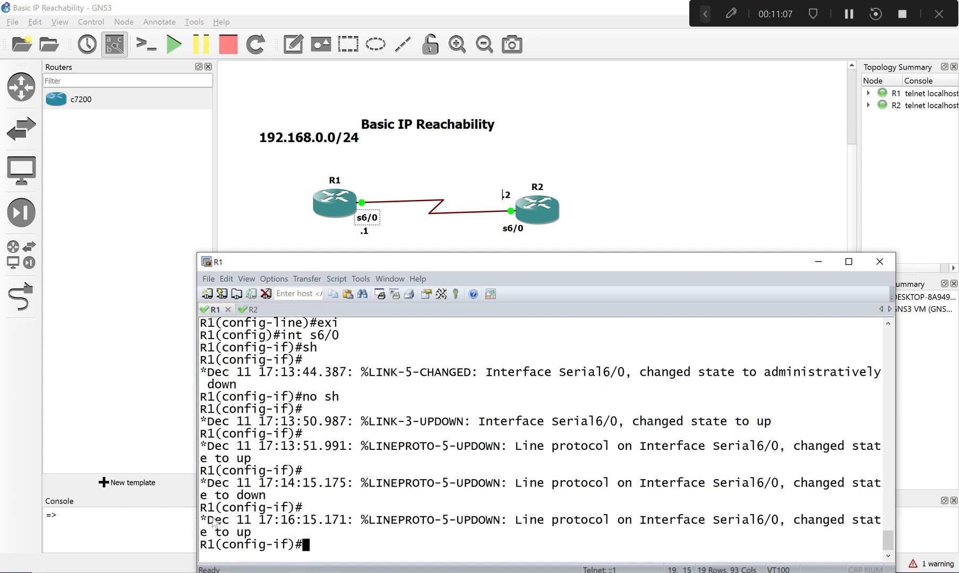
{"action": "left_click_drag", "start_coordinate": [207, 520], "coordinate": [311, 541]}
{"action": "left_click", "coordinate": [249, 530]}
{"action": "left_click_drag", "start_coordinate": [236, 498], "coordinate": [268, 497]}
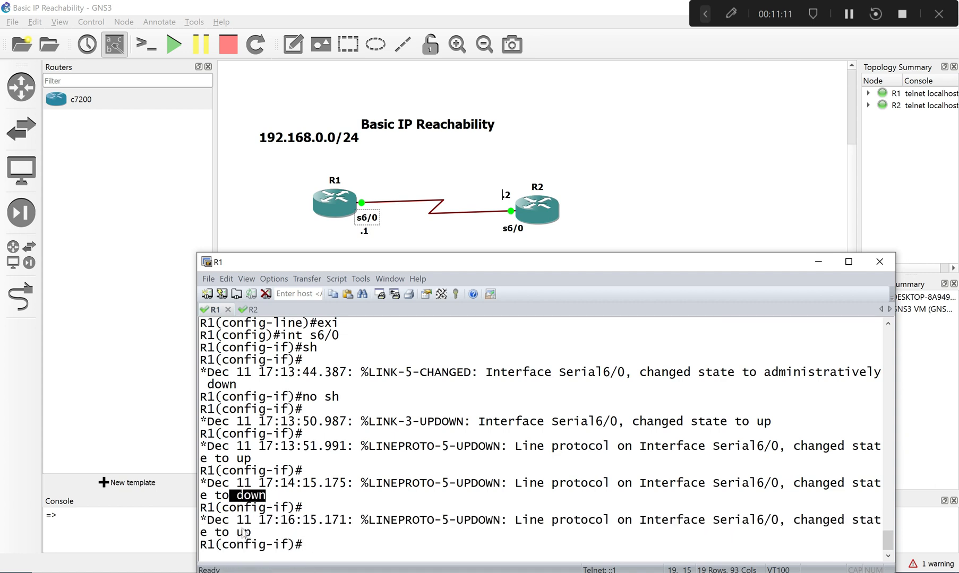
{"action": "left_click_drag", "start_coordinate": [233, 533], "coordinate": [256, 538]}
{"action": "key", "text": "ctrl+c"}
{"action": "left_click", "coordinate": [304, 447]}
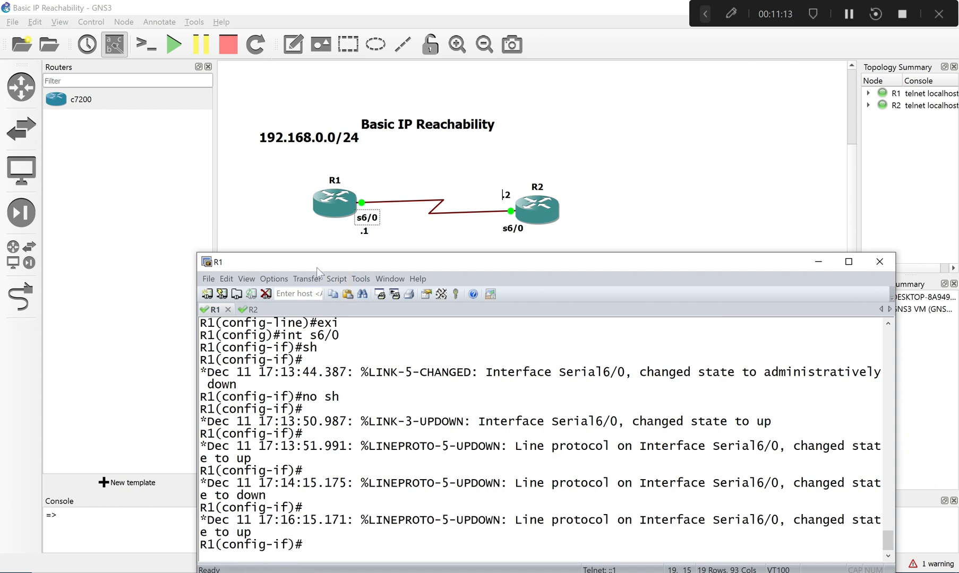
{"action": "left_click", "coordinate": [252, 309]}
{"action": "left_click", "coordinate": [406, 544]}
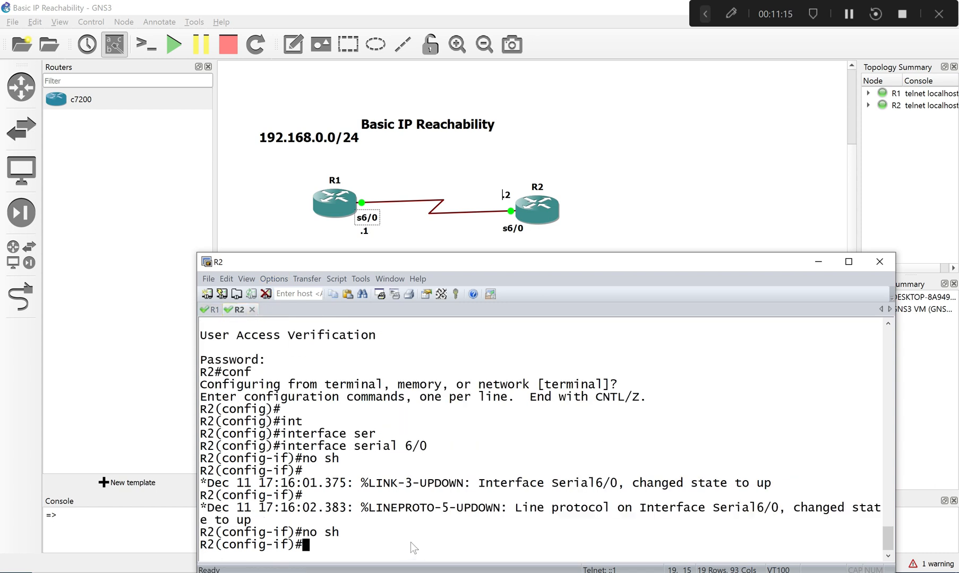
{"action": "right_click", "coordinate": [410, 543]}
{"action": "key", "text": "BackSpace"}
{"action": "key", "text": "BackSpace"}
{"action": "key", "text": "BackSpace"}
{"action": "left_click", "coordinate": [204, 310]}
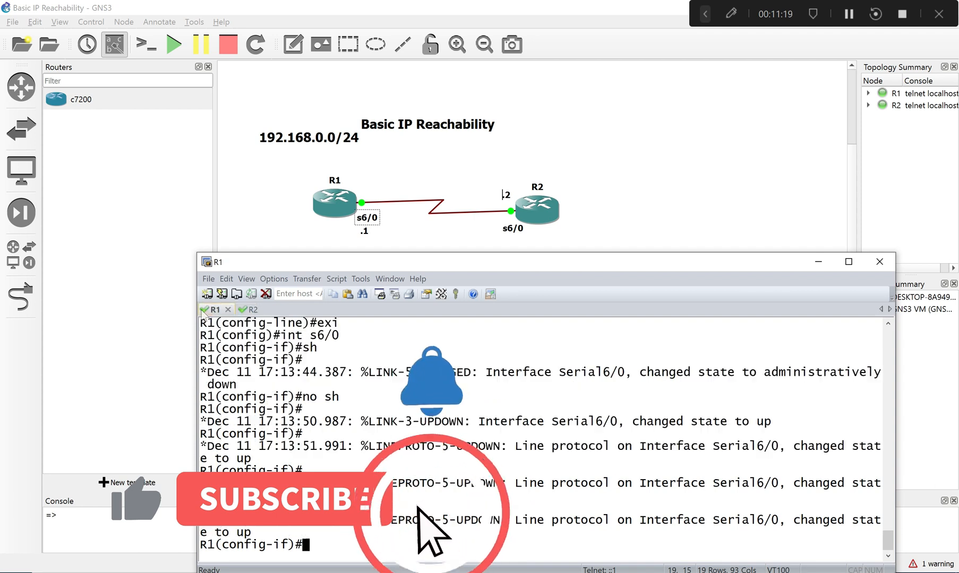
{"action": "type", "text": "sh"}
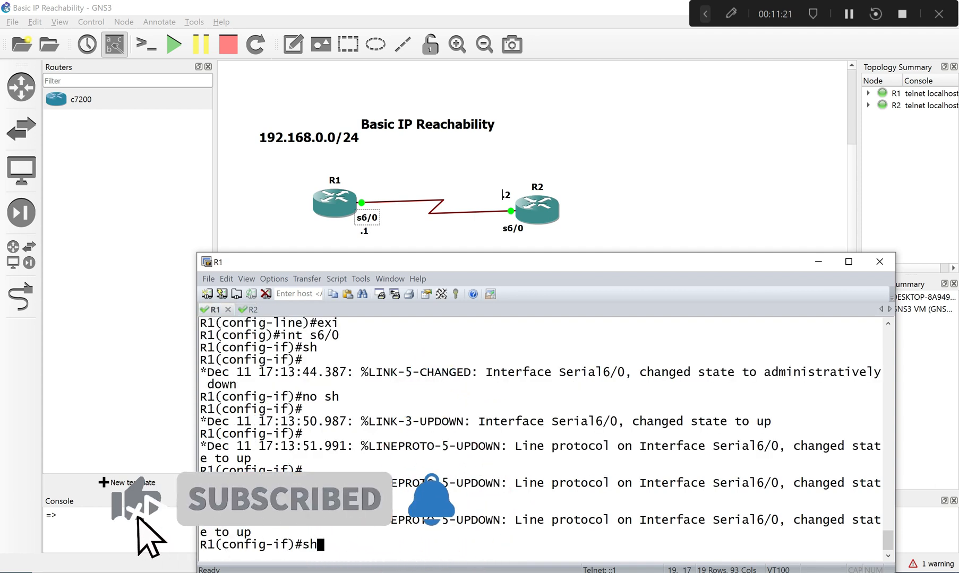
{"action": "key", "text": "Up"}
{"action": "key", "text": "Up"}
{"action": "key", "text": "Up"}
{"action": "key", "text": "Up"}
{"action": "key", "text": "Up"}
{"action": "key", "text": "Down"}
{"action": "key", "text": "Down"}
{"action": "key", "text": "Down"}
{"action": "key", "text": "Down"}
{"action": "key", "text": "Down"}
{"action": "key", "text": "Tab"}
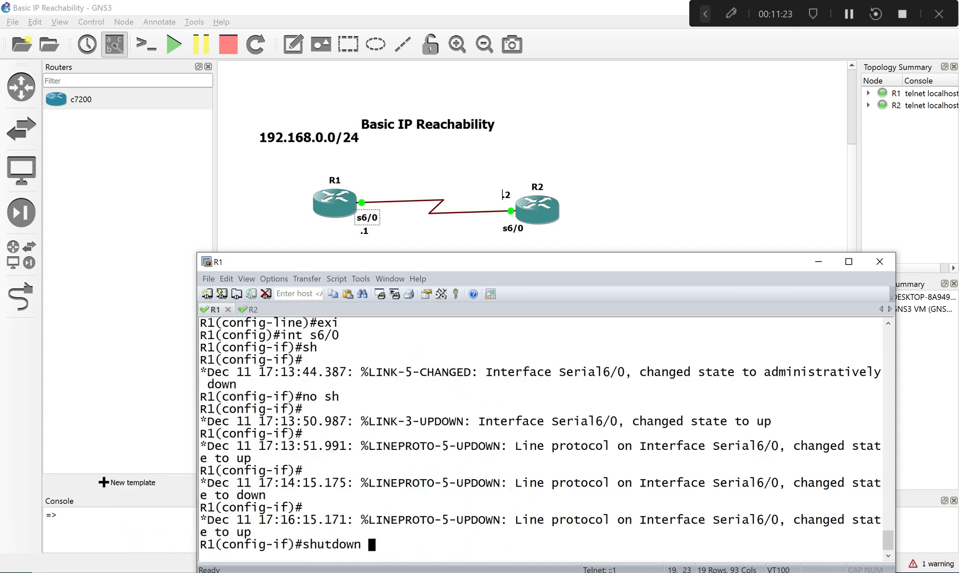
- Recall and copy the command ip address 192.168.0.1 255.255.255.0 on R1, and place it at R1's serial 6/0 prompt without executing it
{"action": "key", "text": "Up"}
{"action": "key", "text": "Up"}
{"action": "key", "text": "Up"}
{"action": "key", "text": "Up"}
{"action": "key", "text": "Up"}
{"action": "key", "text": "Up"}
{"action": "key", "text": "Up"}
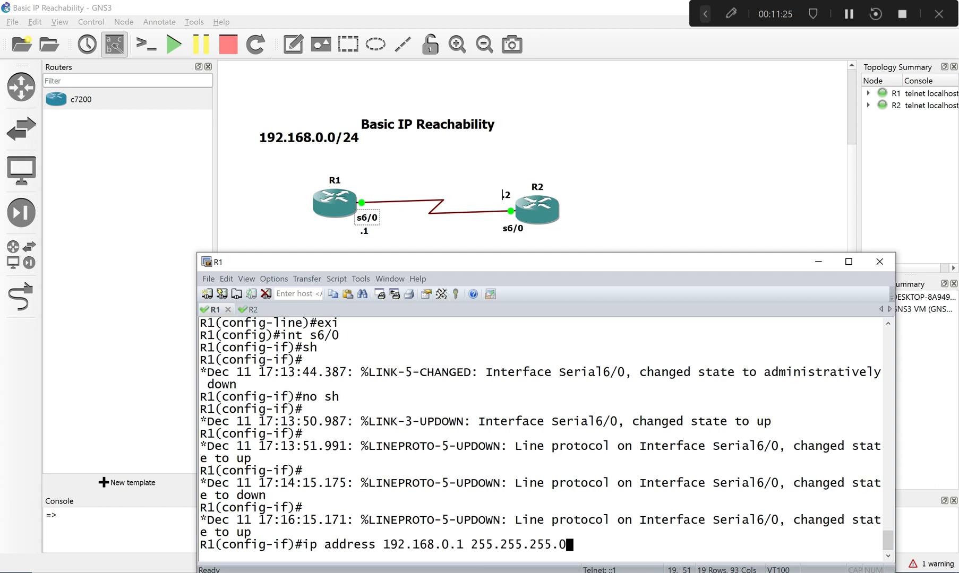
{"action": "left_click_drag", "start_coordinate": [295, 545], "coordinate": [576, 553]}
{"action": "key", "text": "ctrl+c"}
{"action": "left_click", "coordinate": [314, 549]}
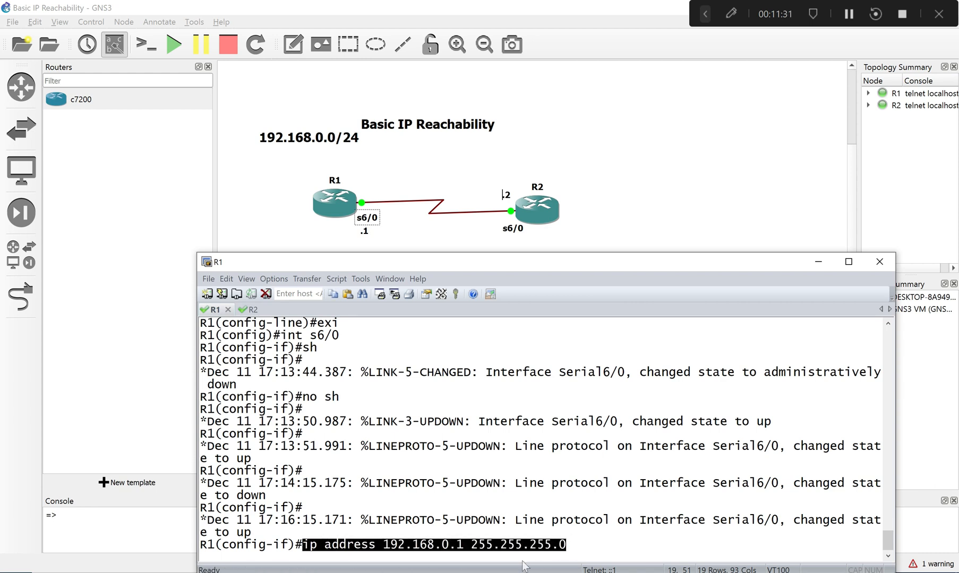
{"action": "right_click", "coordinate": [567, 541]}
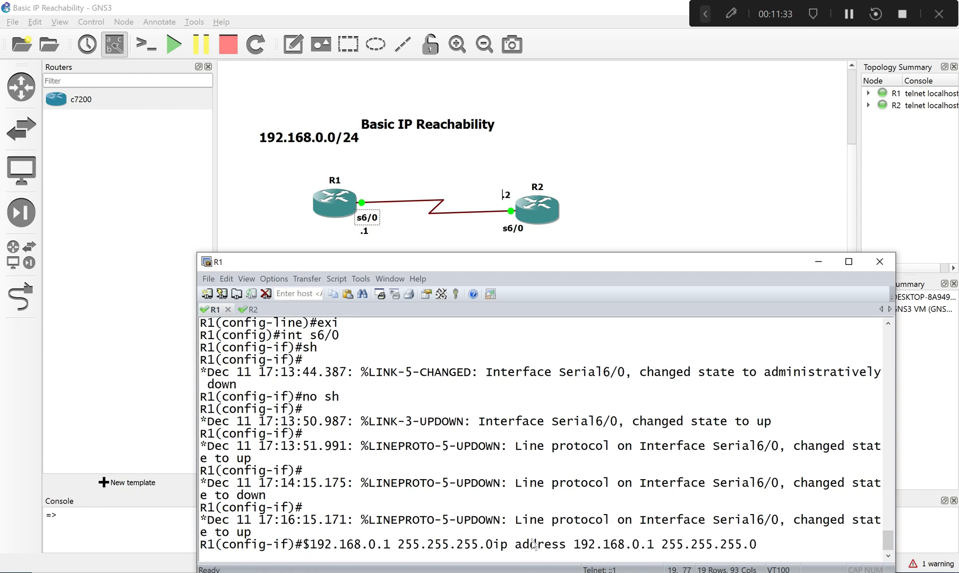
{"action": "key", "text": "Return"}
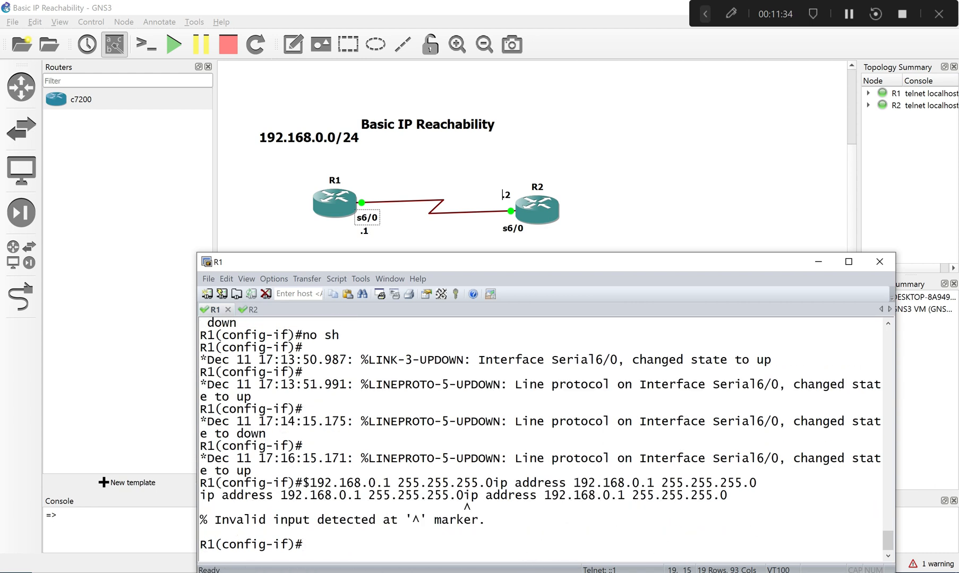
{"action": "right_click", "coordinate": [333, 535]}
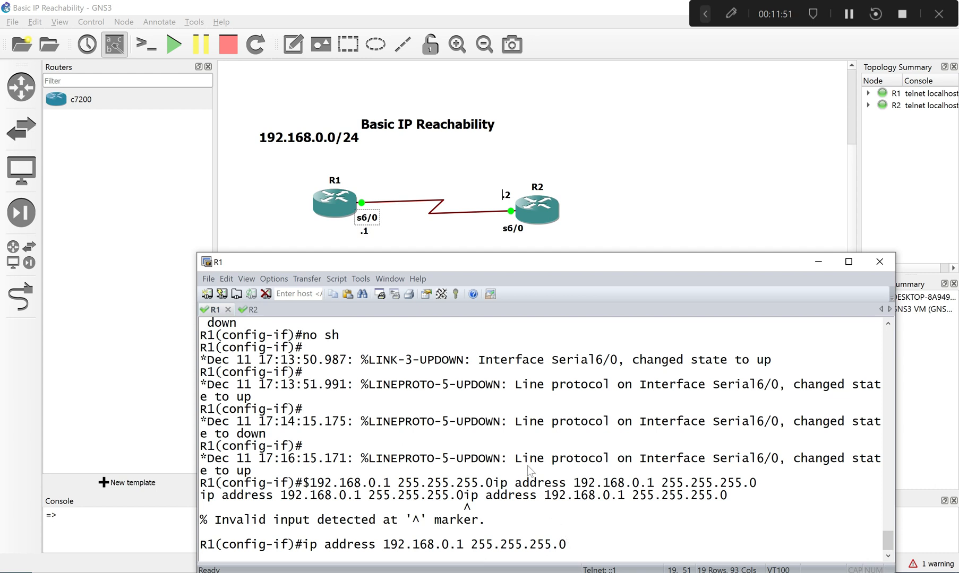
- Apply the copied command ip address 192.168.0.1 255.255.255.0 to R2's serial 6/0 interface
{"action": "left_click", "coordinate": [254, 311]}
{"action": "right_click", "coordinate": [375, 540]}
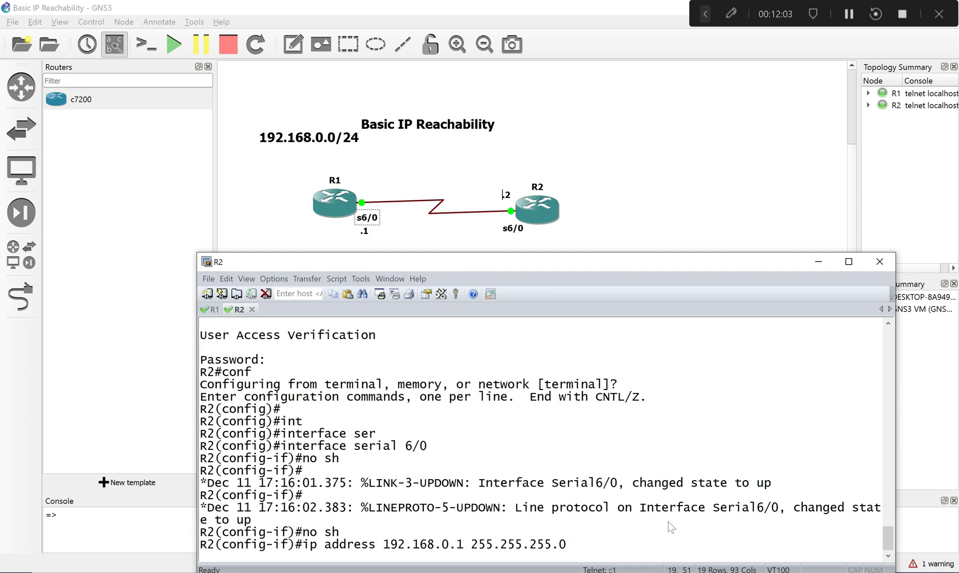
{"action": "key", "text": "Return"}
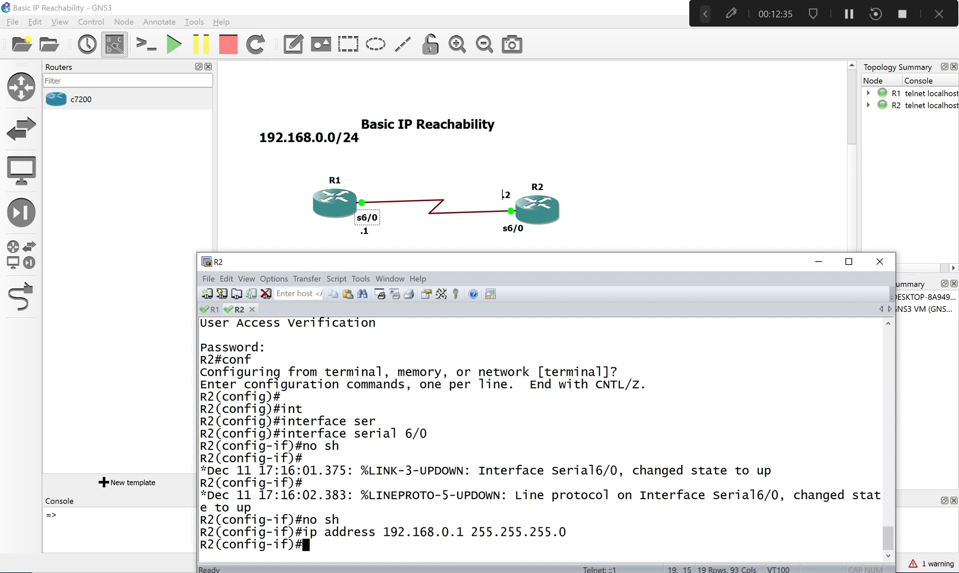
- Exit R2's interface configuration and open the line console 0 configuration
{"action": "type", "text": "exi"}
{"action": "key", "text": "Return"}
{"action": "type", "text": "lin"}
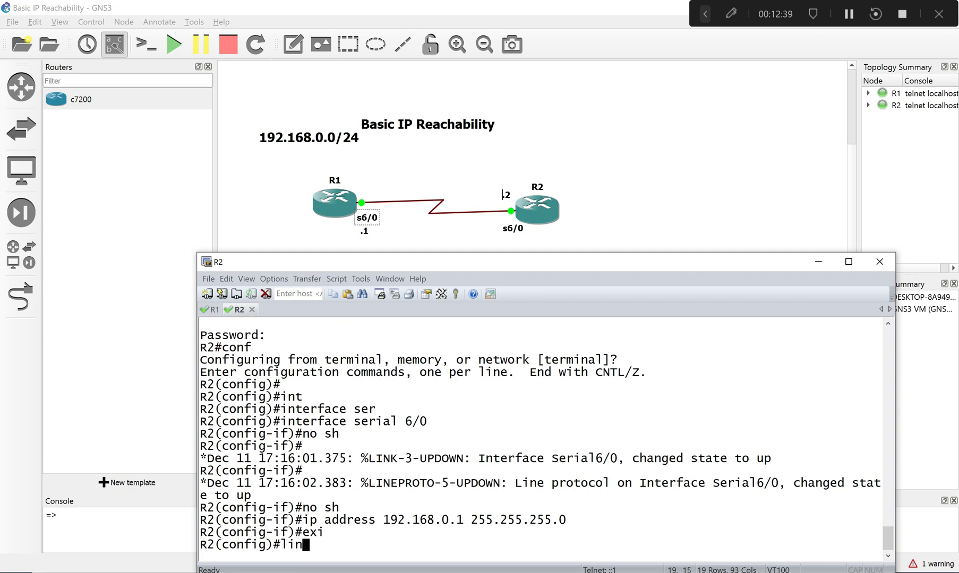
{"action": "key", "text": "Tab"}
{"action": "type", "text": "c"}
{"action": "key", "text": "Tab"}
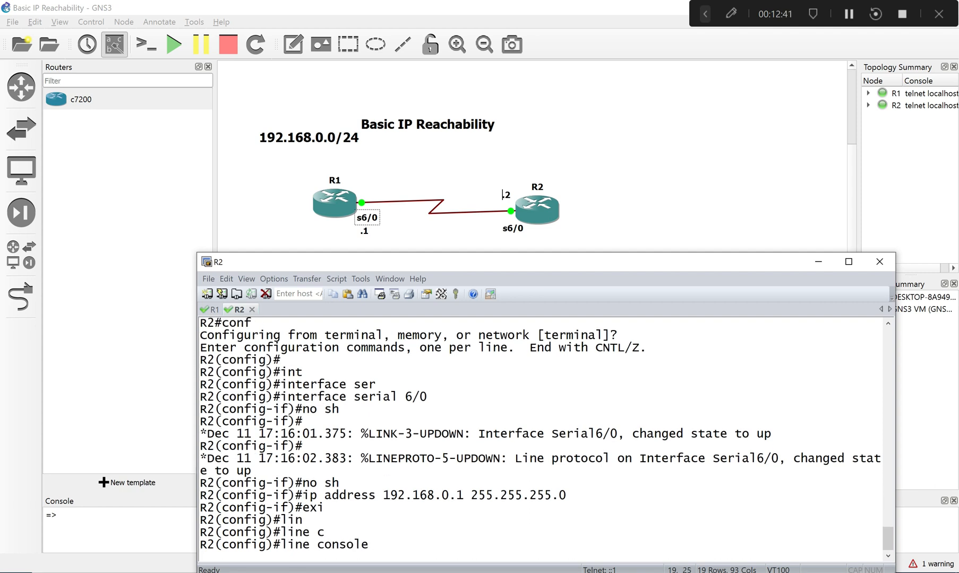
{"action": "type", "text": "0"}
{"action": "key", "text": "Return"}
- Disable synchronous logging on R2's console line with no logging synchronous
{"action": "type", "text": "no logg"}
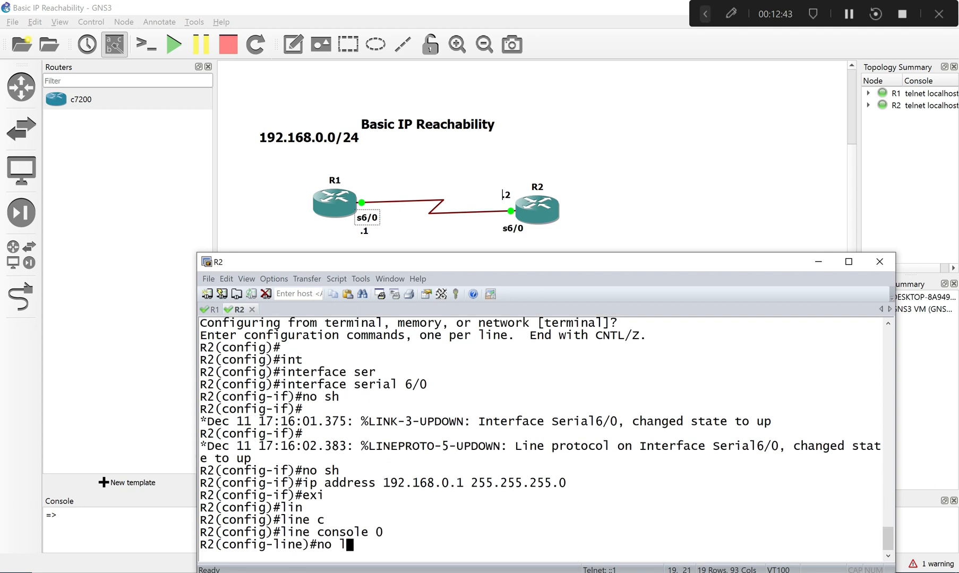
{"action": "key", "text": "Tab"}
{"action": "type", "text": "sy"}
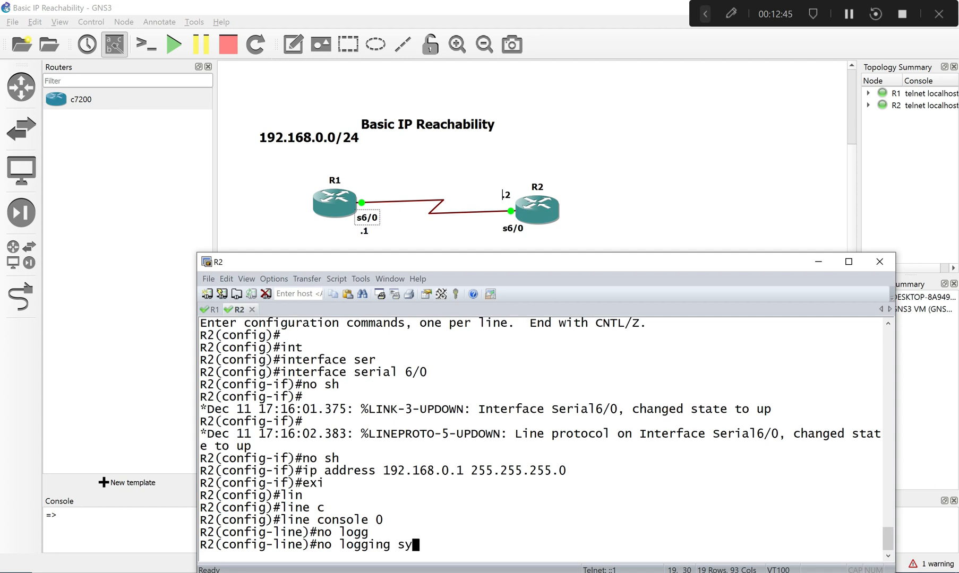
{"action": "key", "text": "Tab"}
{"action": "key", "text": "Return"}
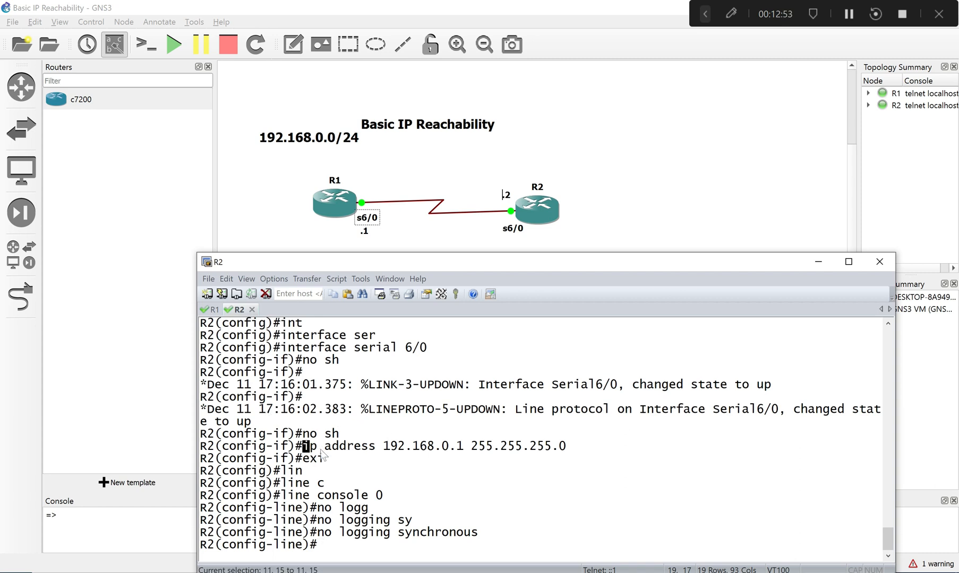
- Copy the ip address command on R2 and execute the pending ip address 192.168.0.1 255.255.255.0 on R1's serial 6/0 interface
{"action": "left_click_drag", "start_coordinate": [303, 446], "coordinate": [569, 449]}
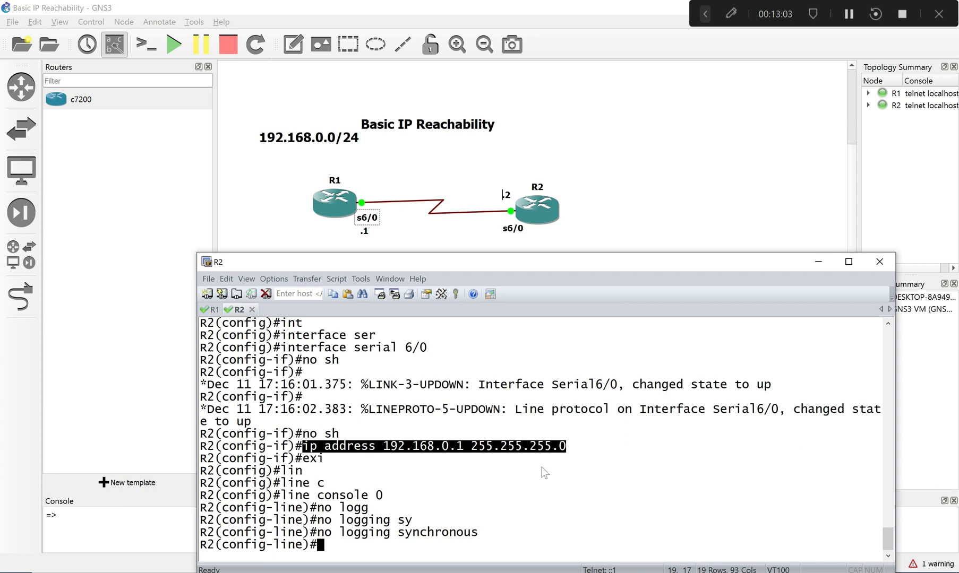
{"action": "left_click", "coordinate": [215, 310]}
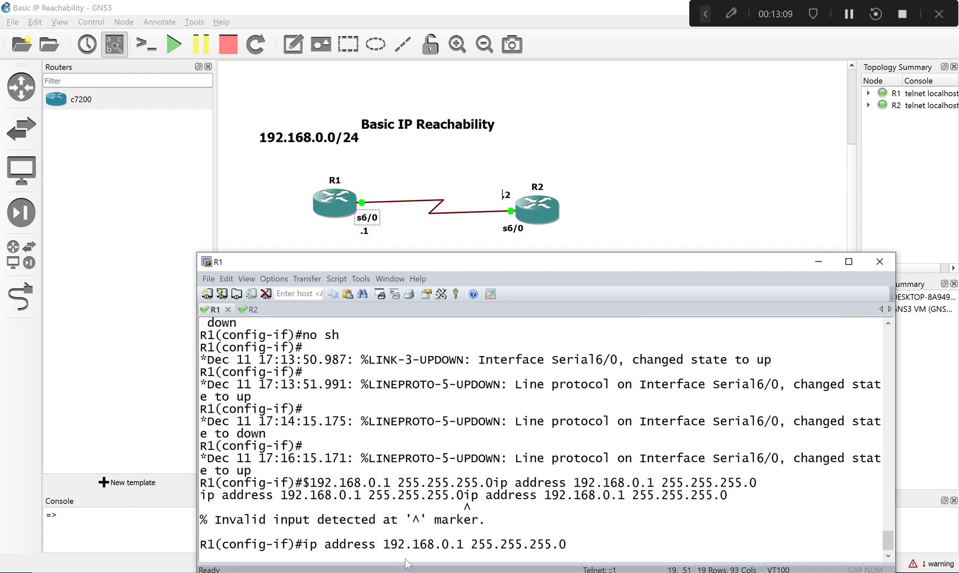
{"action": "key", "text": "Return"}
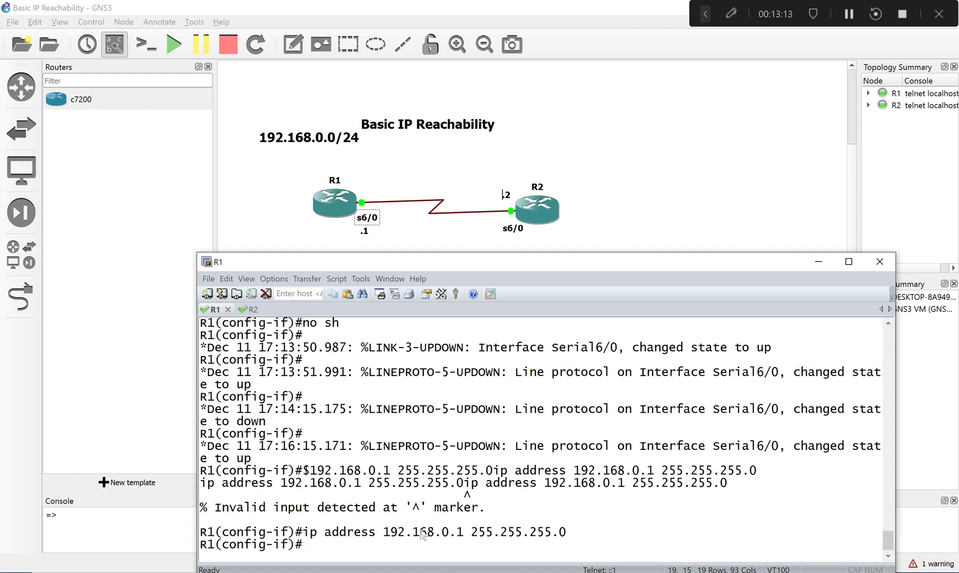
- Enable logging synchronous on R2's console line and exit to global configuration mode
{"action": "left_click", "coordinate": [249, 310]}
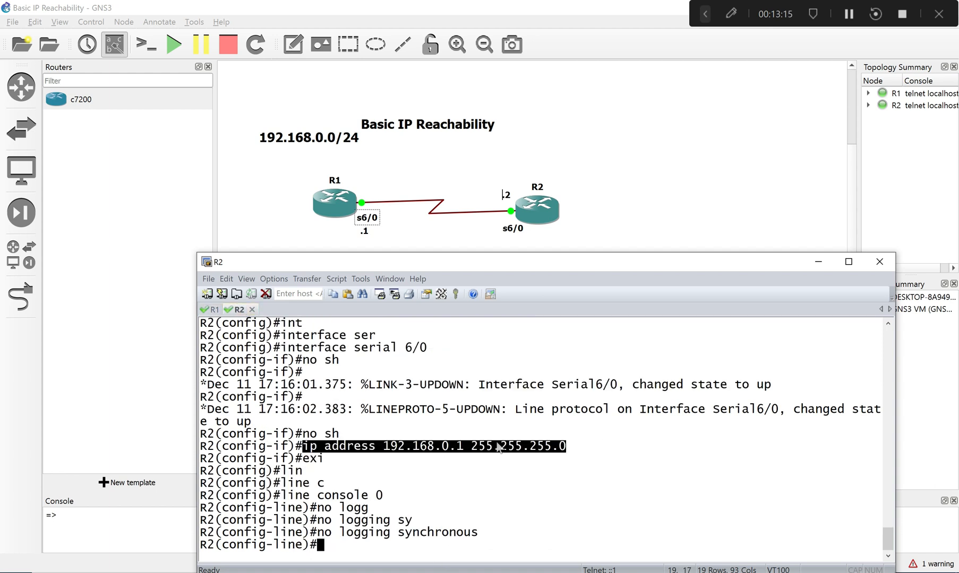
{"action": "type", "text": "logg"}
{"action": "key", "text": "Tab"}
{"action": "type", "text": "sy"}
{"action": "key", "text": "Tab"}
{"action": "key", "text": "Return"}
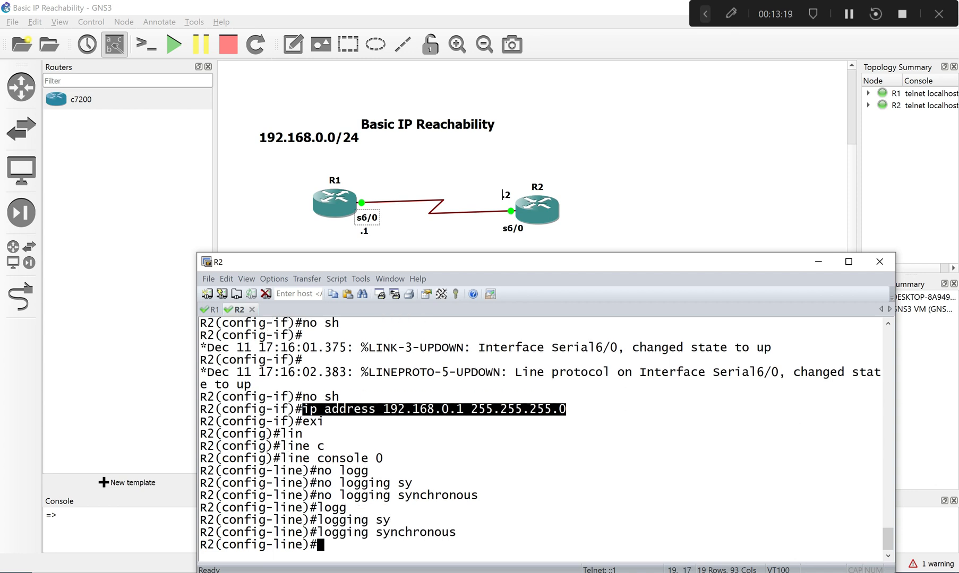
{"action": "type", "text": "exi"}
{"action": "key", "text": "Return"}
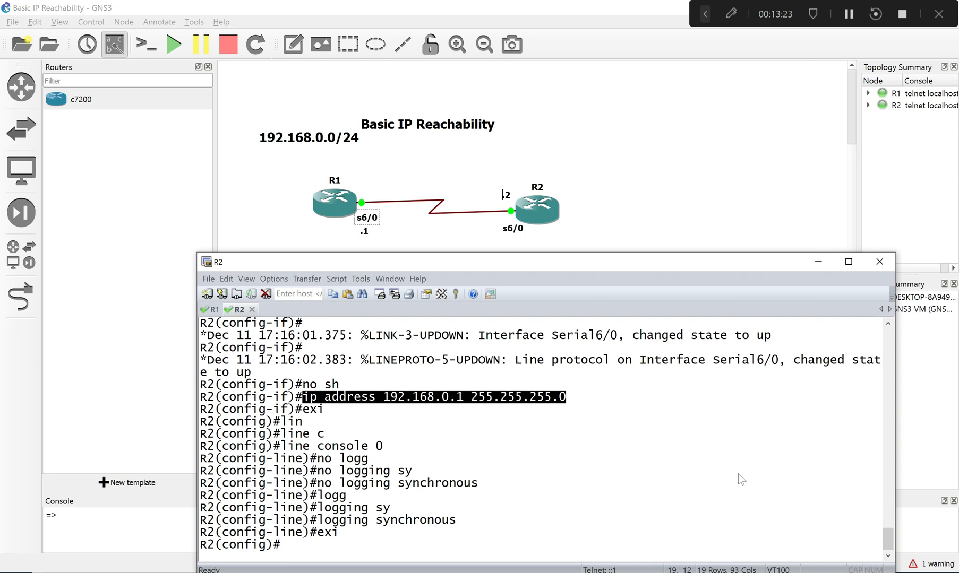
- Reopen R2's serial 6/0 interface configuration by recalling the interface serial 6/0 command
{"action": "left_click", "coordinate": [688, 464]}
{"action": "key", "text": "Up"}
{"action": "key", "text": "Up"}
{"action": "key", "text": "Up"}
{"action": "key", "text": "Up"}
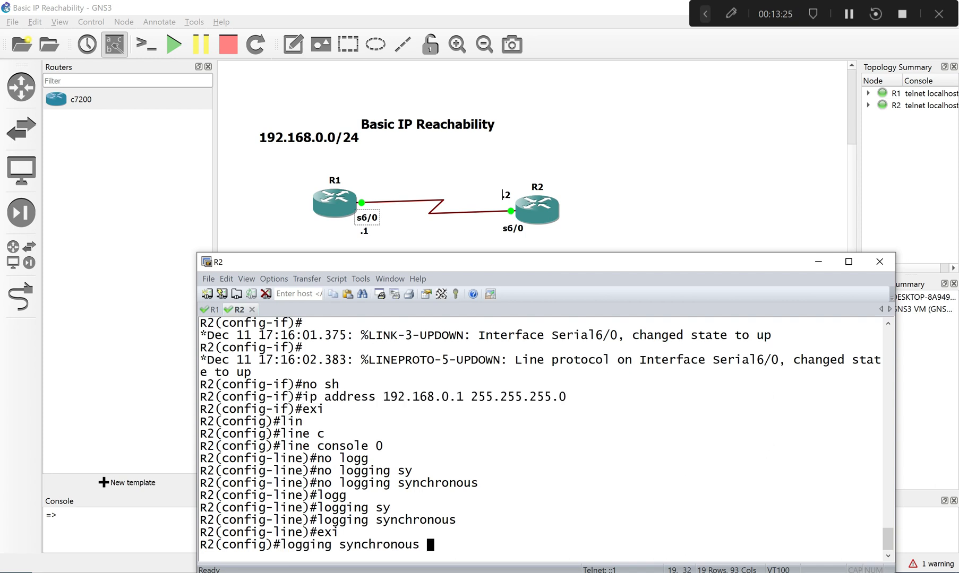
{"action": "key", "text": "Down"}
{"action": "key", "text": "Down"}
{"action": "key", "text": "Down"}
{"action": "key", "text": "Up"}
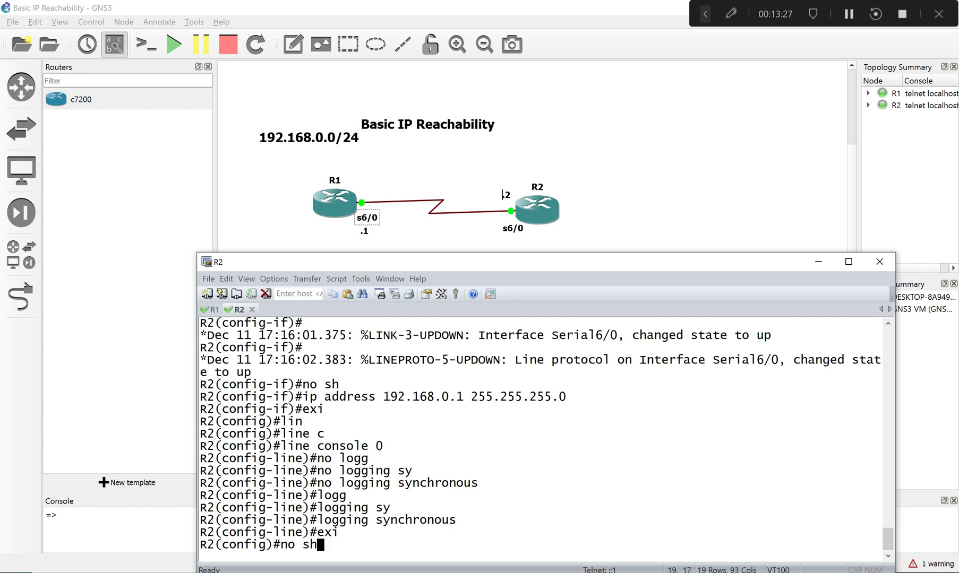
{"action": "key", "text": "Up"}
{"action": "key", "text": "Return"}
- Recall the ip address command on R2 and set the serial 6/0 address to 192.168.0.2 with mask 255.255.255.0
{"action": "key", "text": "Up"}
{"action": "key", "text": "Up"}
{"action": "key", "text": "Up"}
{"action": "key", "text": "Up"}
{"action": "key", "text": "Up"}
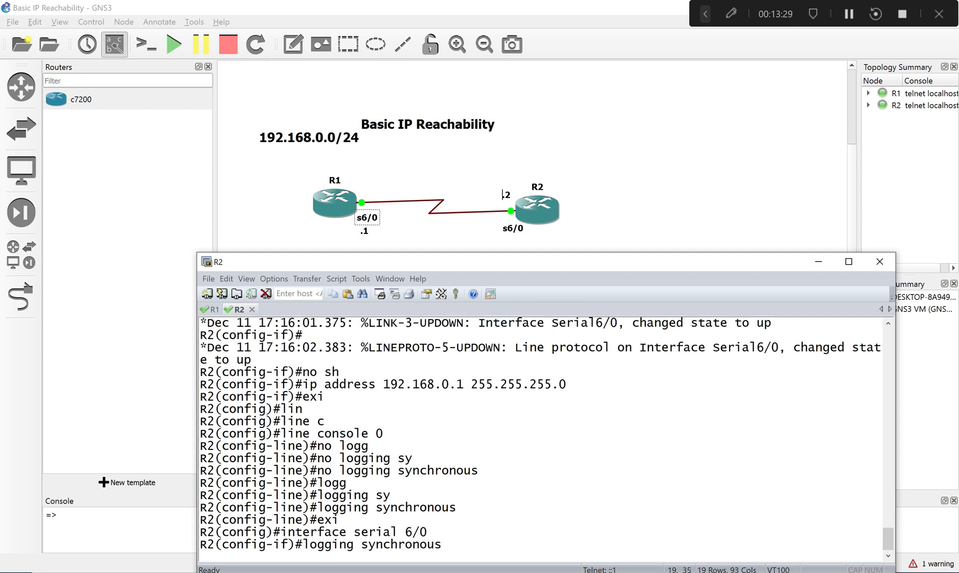
{"action": "key", "text": "Down"}
{"action": "key", "text": "Down"}
{"action": "key", "text": "Down"}
{"action": "key", "text": "Up"}
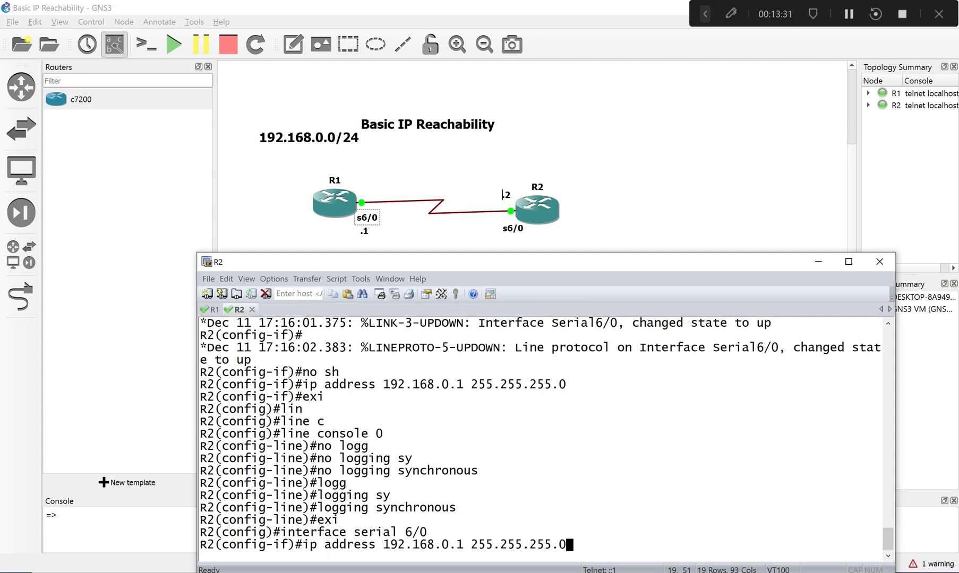
{"action": "key", "text": "Left"}
{"action": "key", "text": "Left"}
{"action": "key", "text": "Left"}
{"action": "key", "text": "Left"}
{"action": "key", "text": "Left"}
{"action": "key", "text": "Left"}
{"action": "key", "text": "Left"}
{"action": "key", "text": "Left"}
{"action": "key", "text": "Left"}
{"action": "key", "text": "Left"}
{"action": "key", "text": "Left"}
{"action": "key", "text": "Left"}
{"action": "key", "text": "Left"}
{"action": "key", "text": "Left"}
{"action": "key", "text": "Delete"}
{"action": "type", "text": "2"}
{"action": "key", "text": "Return"}
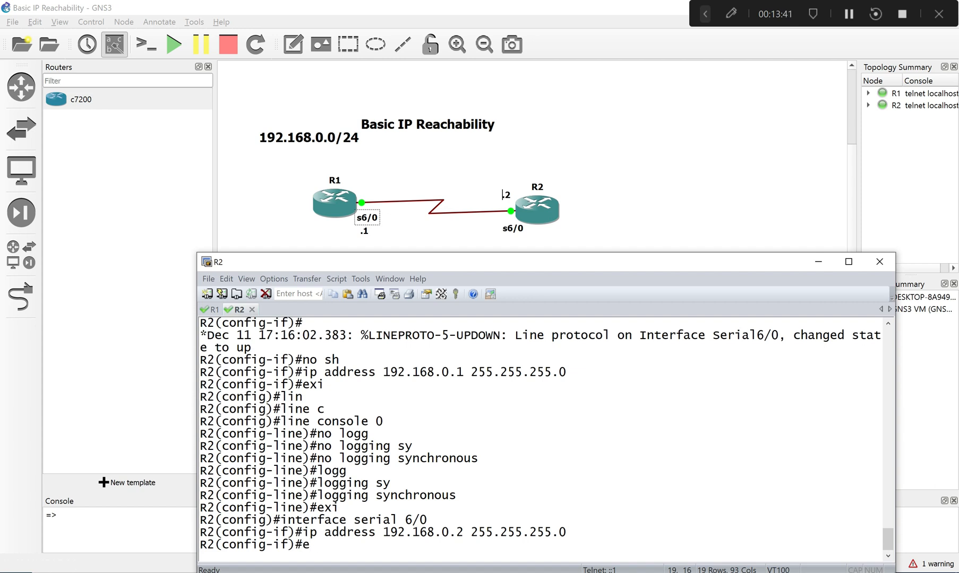
- End configuration mode on R2 and enter ping at the privileged prompt without a target address
{"action": "type", "text": "nd"}
{"action": "key", "text": "Return"}
{"action": "type", "text": "pin"}
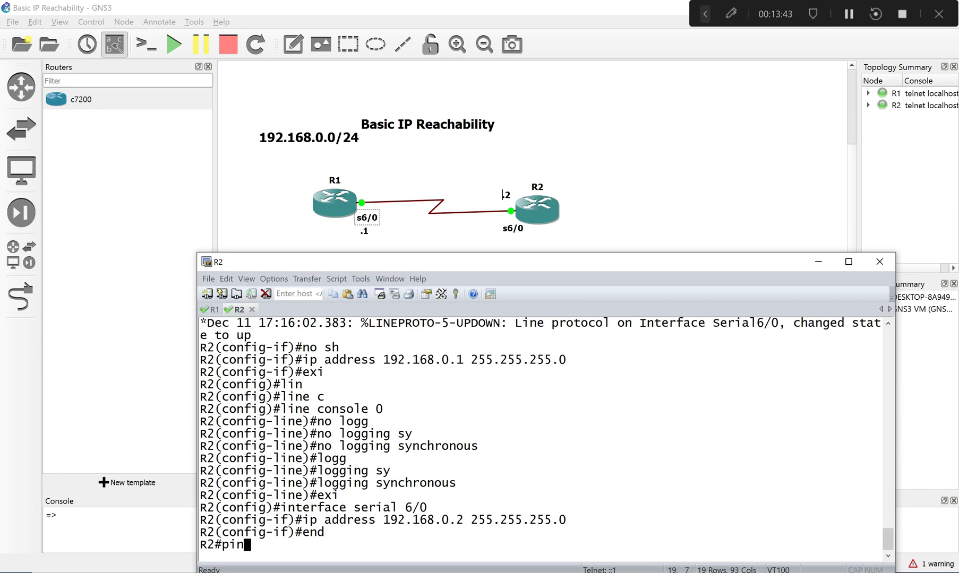
{"action": "type", "text": "g"}
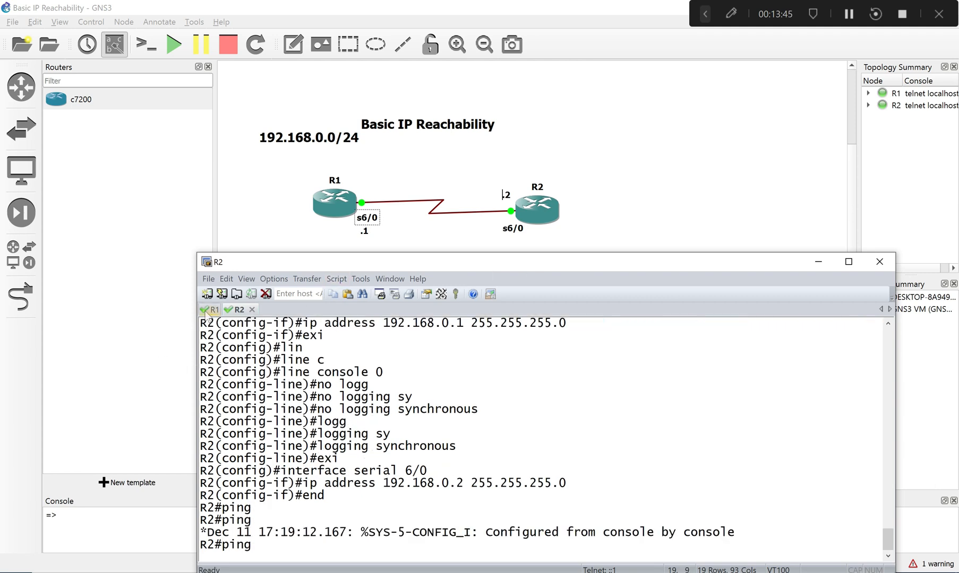
- Display R1's full brief IP interface summary from interface configuration mode with do sh ip int br
{"action": "left_click", "coordinate": [210, 310]}
{"action": "type", "text": "d"}
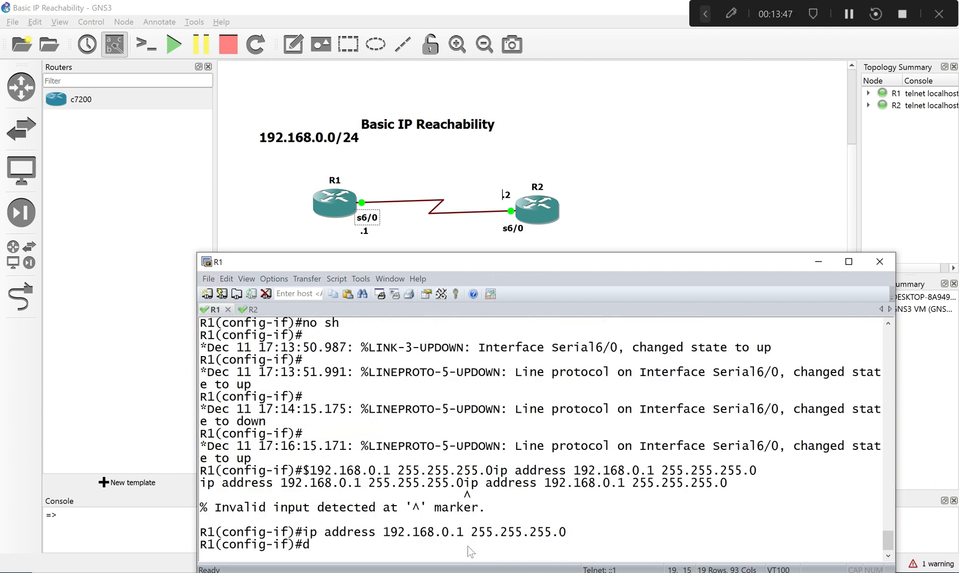
{"action": "type", "text": "o sh ip int br"}
{"action": "key", "text": "Return"}
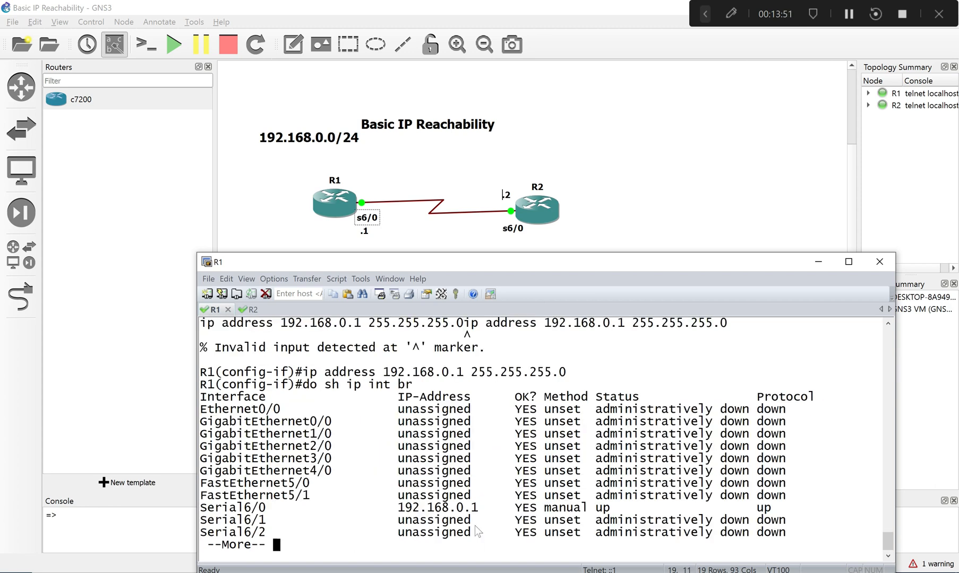
{"action": "key", "text": "space"}
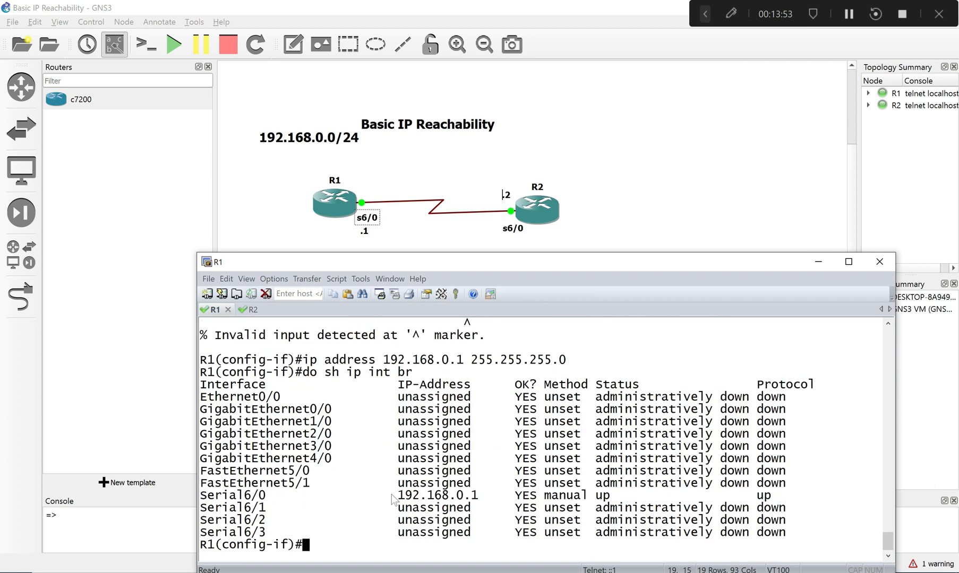
- Copy R1's serial 6/0 address 192.168.0.1 from the interface summary and ping it from R2
{"action": "left_click_drag", "start_coordinate": [391, 495], "coordinate": [479, 495]}
{"action": "right_click", "coordinate": [479, 496]}
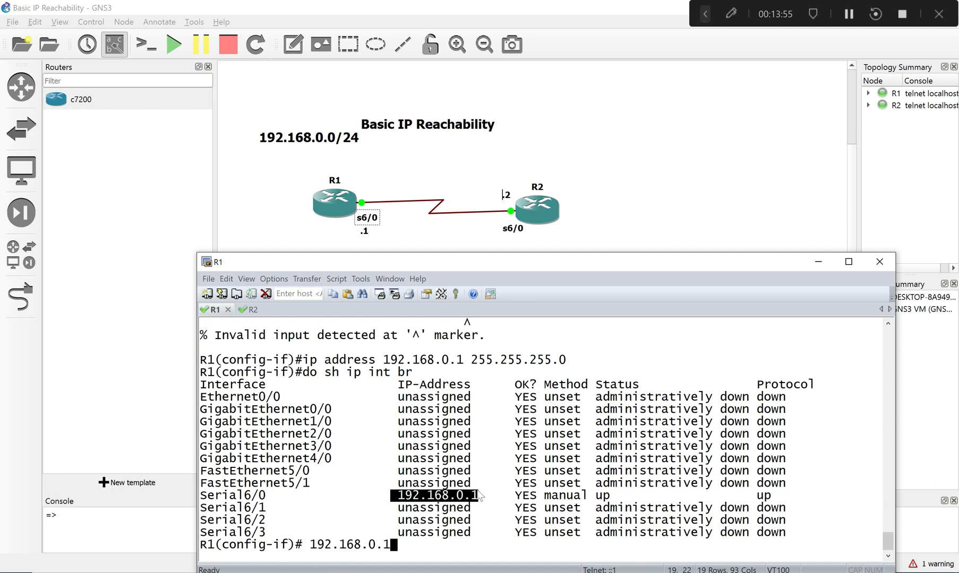
{"action": "left_click", "coordinate": [258, 313]}
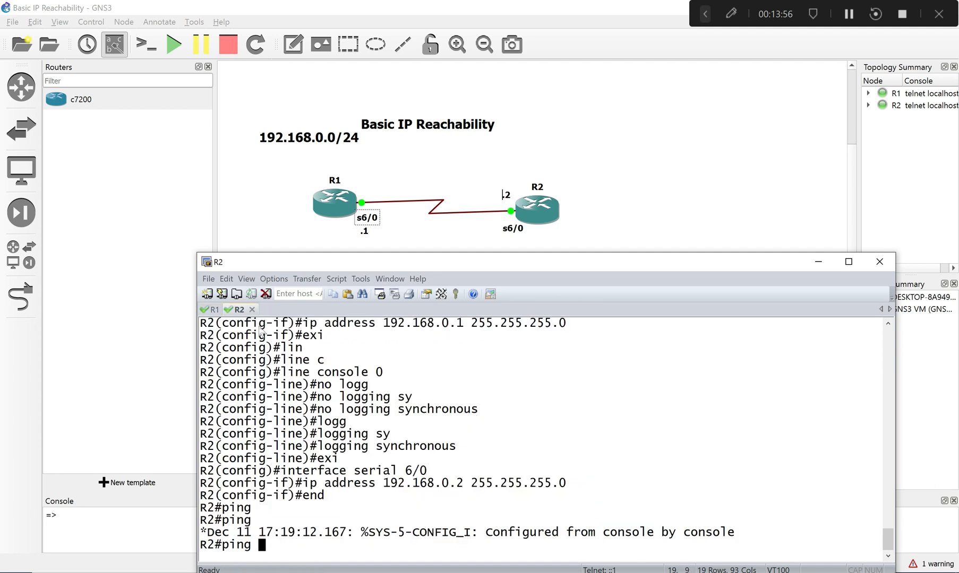
{"action": "right_click", "coordinate": [371, 493]}
{"action": "key", "text": "Return"}
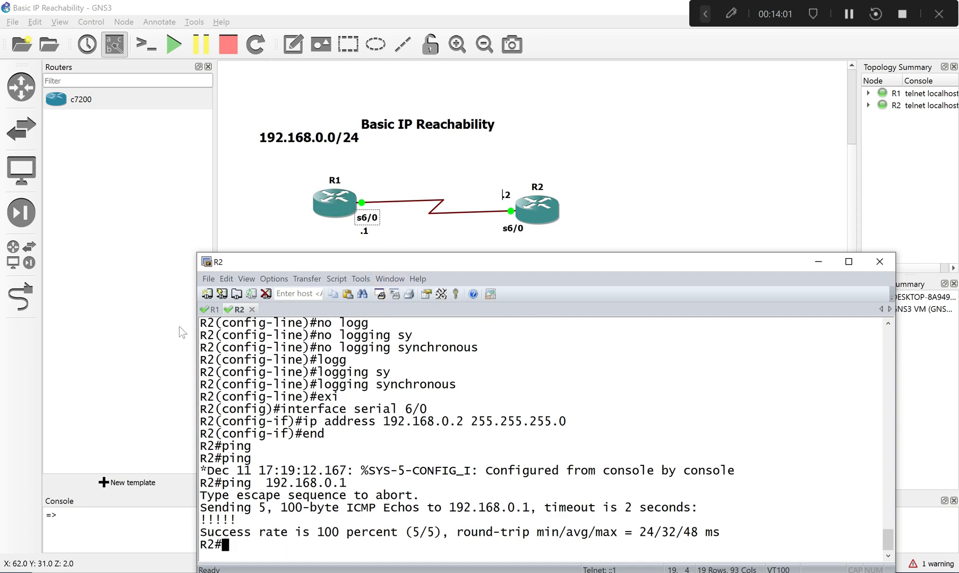
- Change the address pending at R1's prompt to 192.168.0.2 and execute the line
{"action": "left_click", "coordinate": [212, 310]}
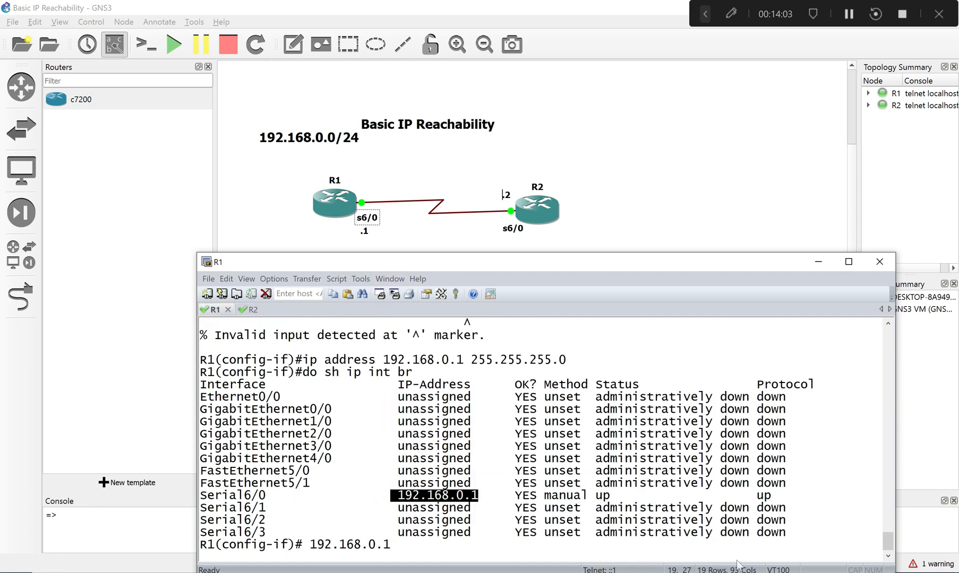
{"action": "key", "text": "BackSpace"}
{"action": "type", "text": "2"}
{"action": "key", "text": "Return"}
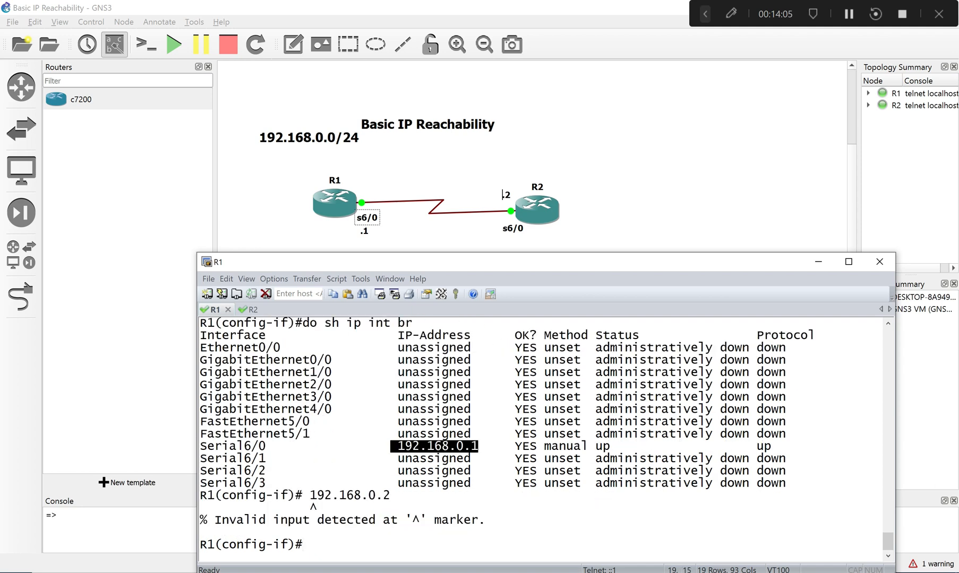
- Recall the 192.168.0.2 line on R1, prefix it with do ping, and run the ping
{"action": "key", "text": "Up"}
{"action": "key", "text": "Left"}
{"action": "key", "text": "Left"}
{"action": "key", "text": "Left"}
{"action": "key", "text": "Left"}
{"action": "key", "text": "Left"}
{"action": "key", "text": "Left"}
{"action": "key", "text": "Left"}
{"action": "key", "text": "Left"}
{"action": "key", "text": "Left"}
{"action": "key", "text": "Left"}
{"action": "key", "text": "Left"}
{"action": "key", "text": "Left"}
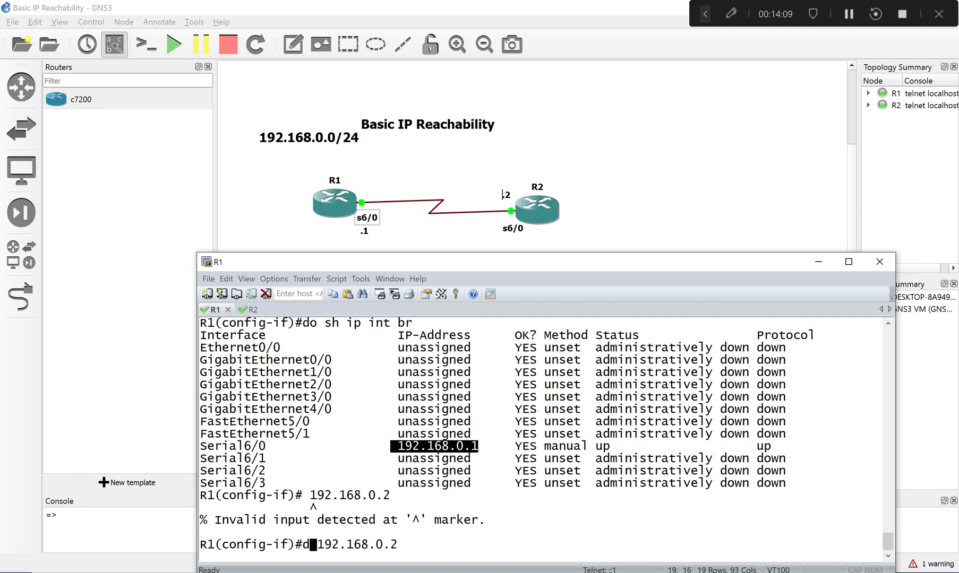
{"action": "type", "text": "do ping"}
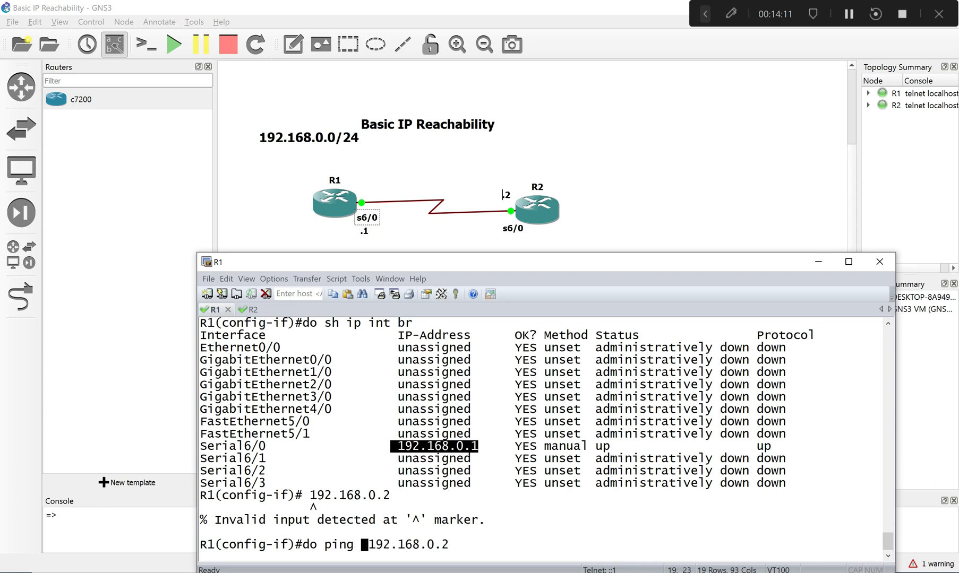
{"action": "left_click_drag", "start_coordinate": [316, 545], "coordinate": [308, 547]}
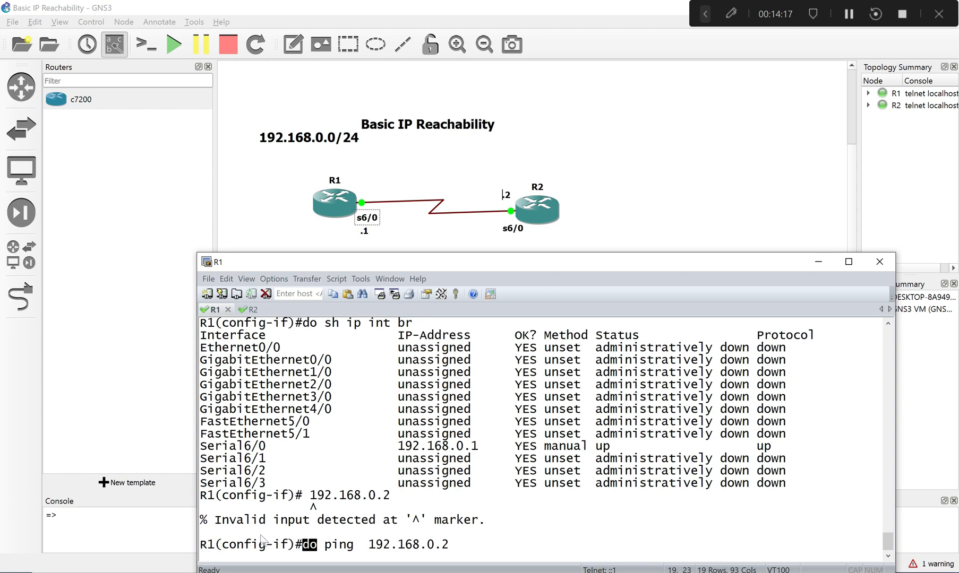
{"action": "key", "text": "Return"}
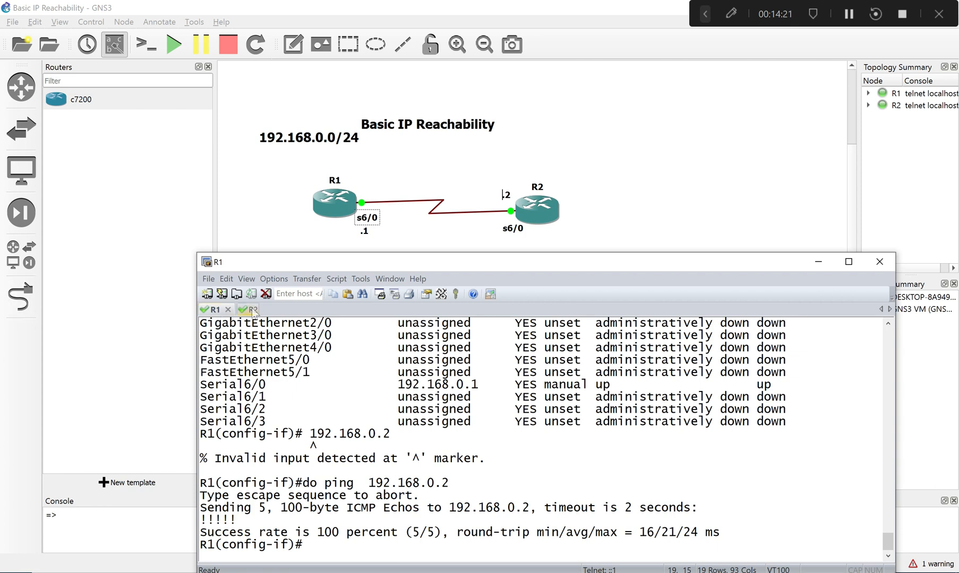
- Return to the topology and add a note reading 2.2.2.2/32 in the empty space beside R2
{"action": "left_click", "coordinate": [781, 198]}
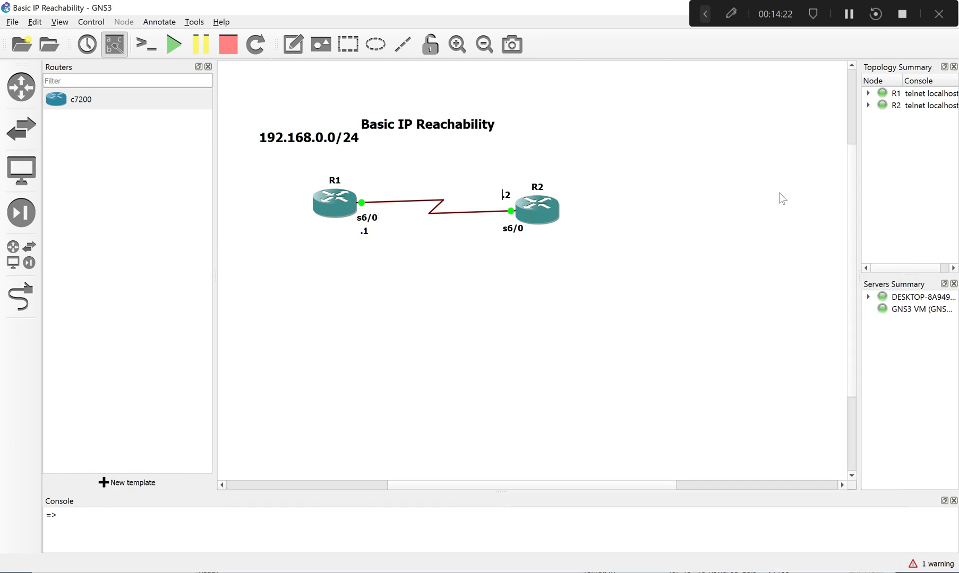
{"action": "left_click", "coordinate": [293, 44]}
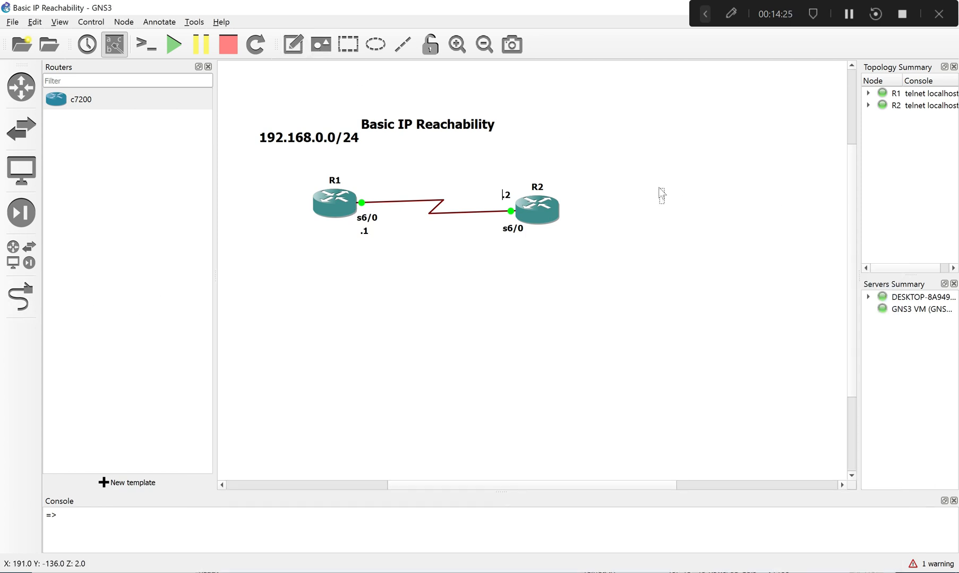
{"action": "left_click", "coordinate": [660, 191]}
{"action": "type", "text": "2.2.2."}
{"action": "type", "text": "2."}
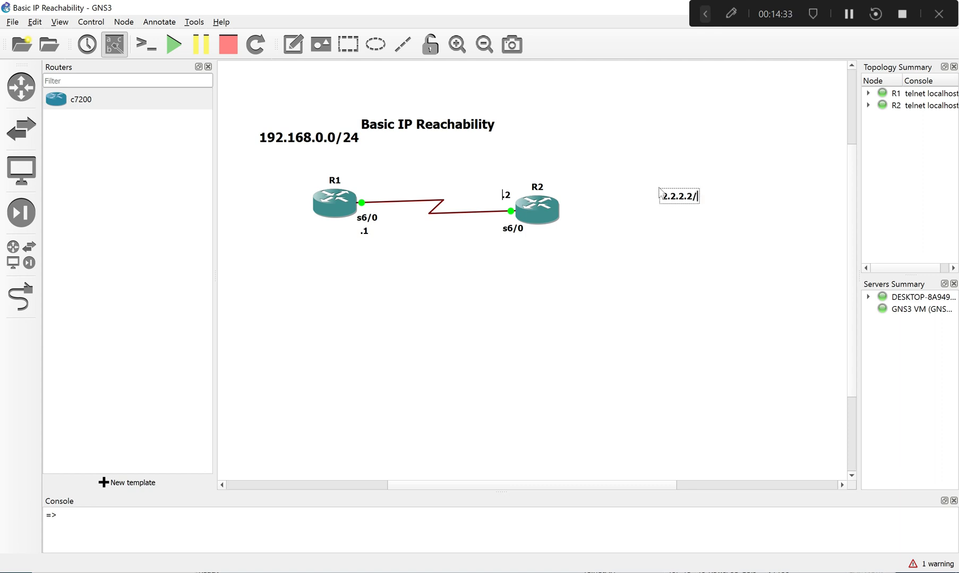
{"action": "type", "text": "32"}
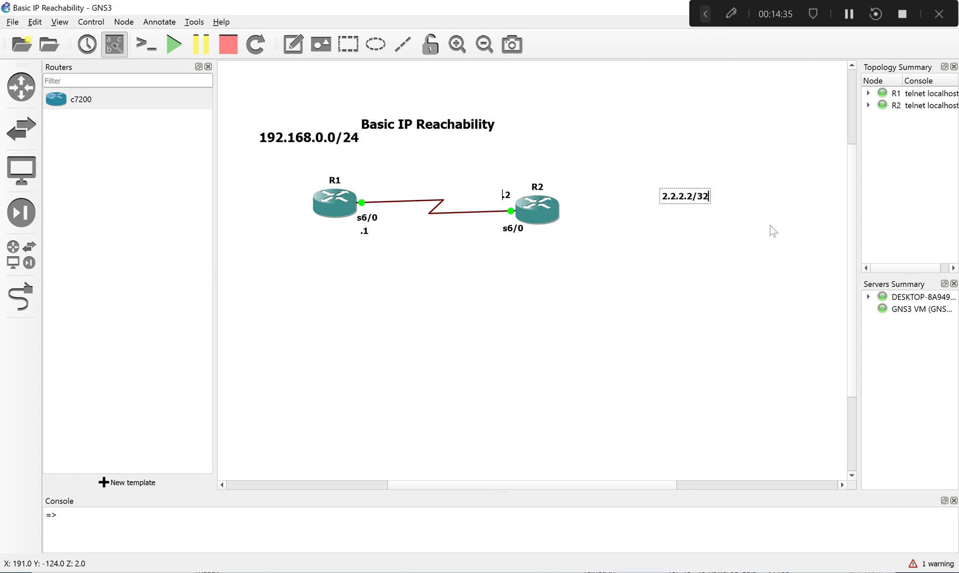
- Add a second line reading 22.22.22.22/32 to the note beside R2
{"action": "key", "text": "Return"}
{"action": "type", "text": "2"}
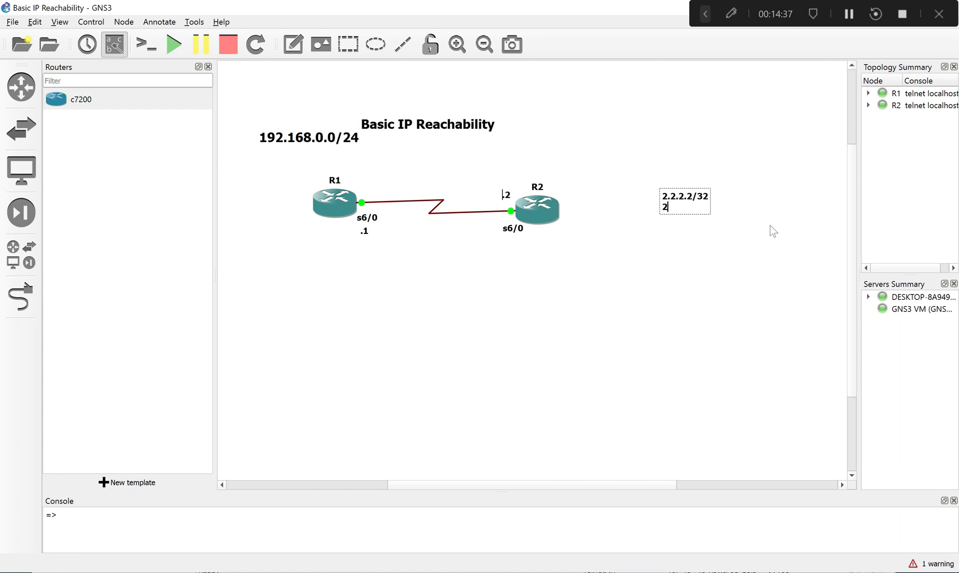
{"action": "type", "text": "2.22.22.22/32"}
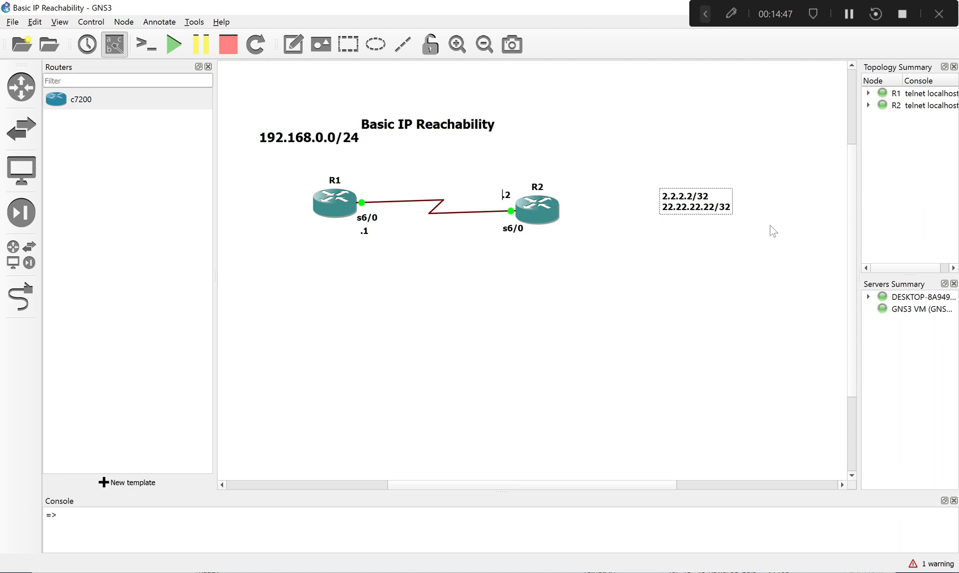
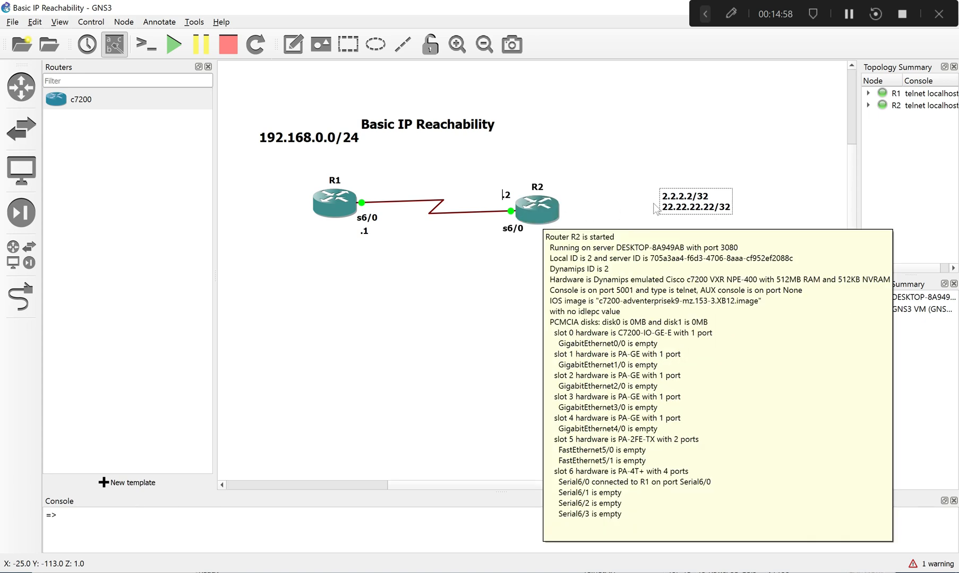
- Move the 192.168.0.0/24 label above the R1–R2 link and the two-line /32 note close beside R2
{"action": "double_click", "coordinate": [666, 201]}
{"action": "left_click", "coordinate": [664, 195]}
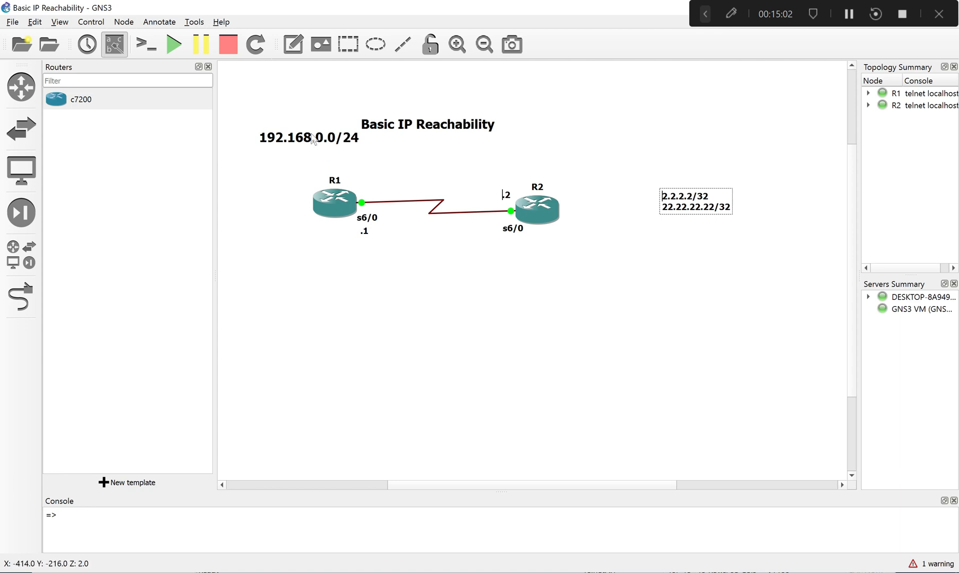
{"action": "left_click_drag", "start_coordinate": [301, 135], "coordinate": [403, 166]}
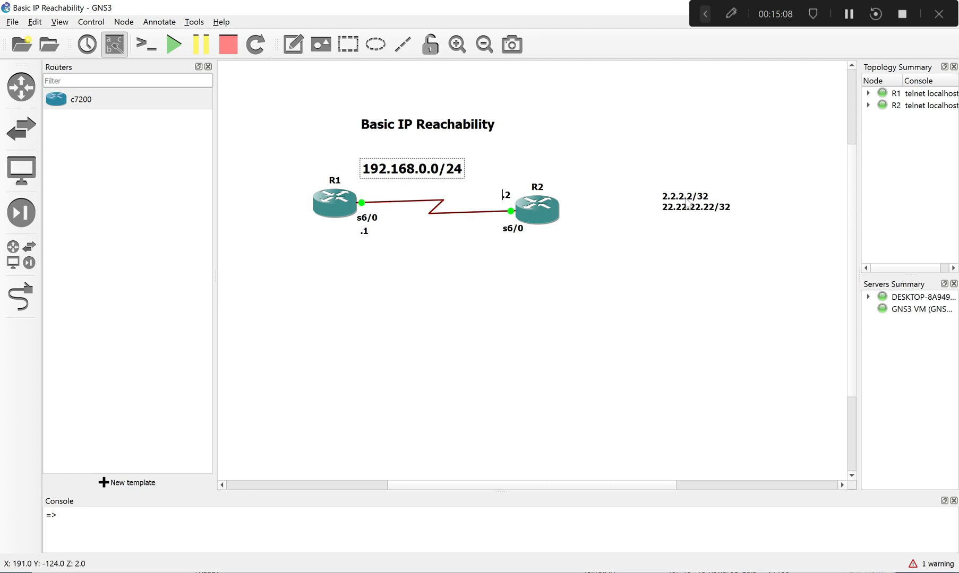
{"action": "left_click_drag", "start_coordinate": [690, 208], "coordinate": [608, 224]}
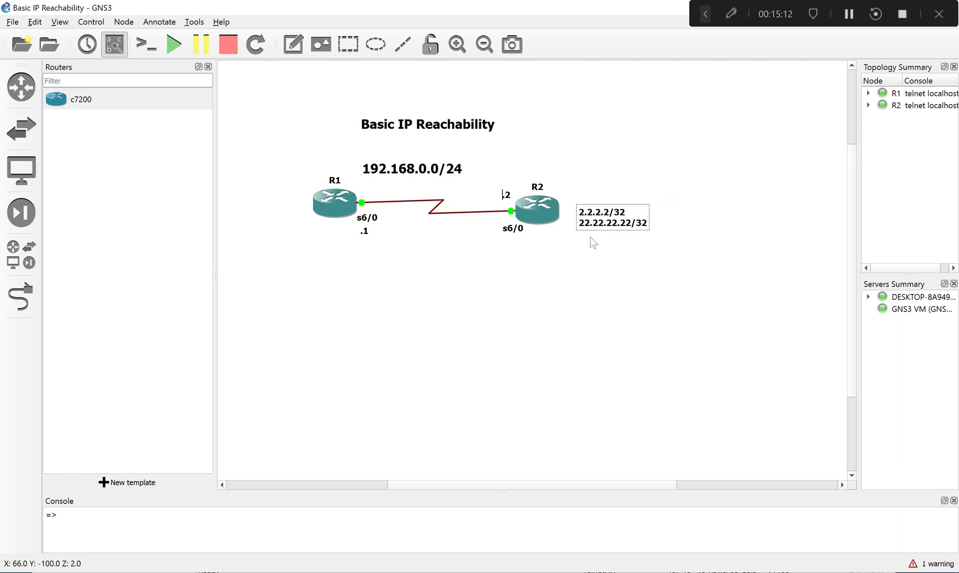
- Switch to R1's console, exit the serial interface configuration, and query the allowed numbers for int loopback
{"action": "key", "text": "alt+Tab"}
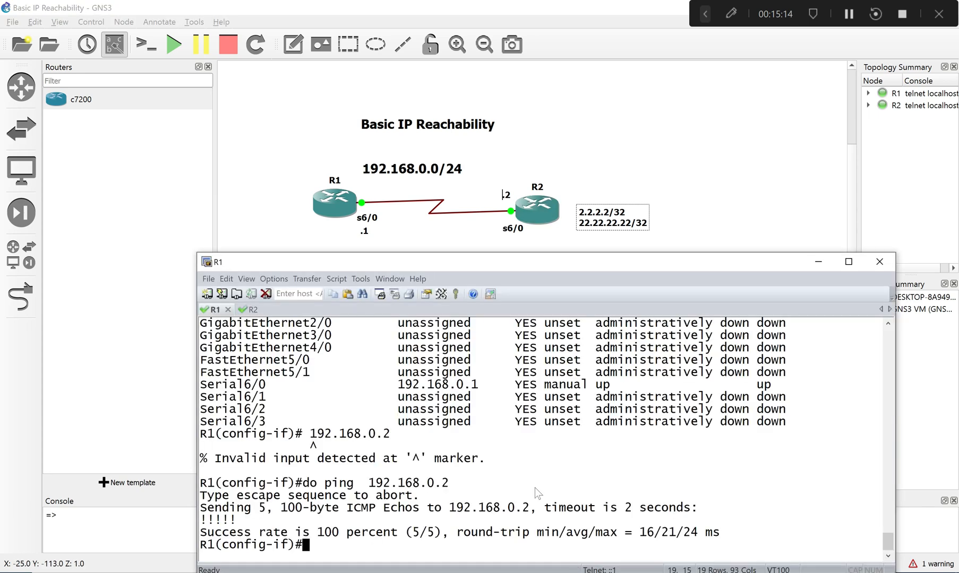
{"action": "type", "text": "exi"}
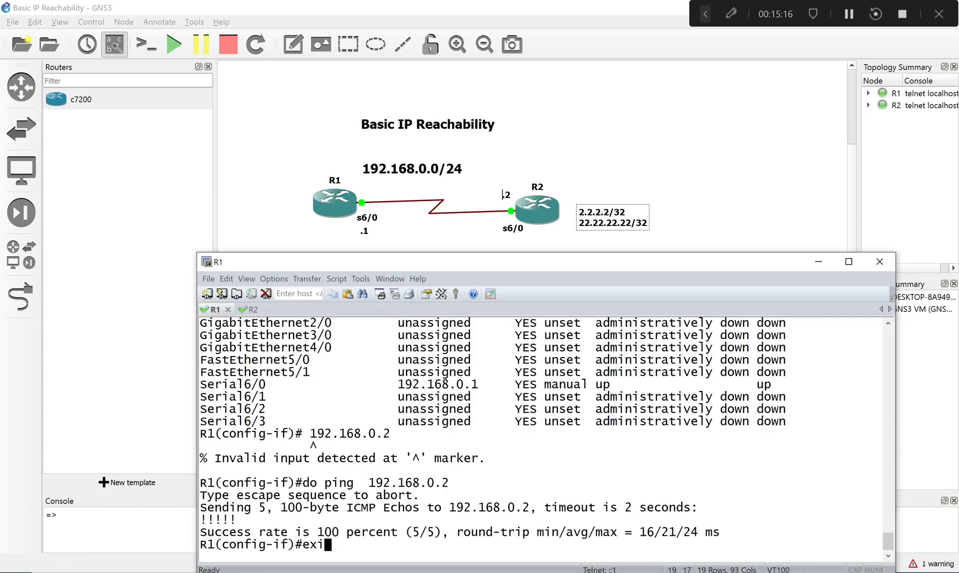
{"action": "key", "text": "Return"}
{"action": "type", "text": "int "}
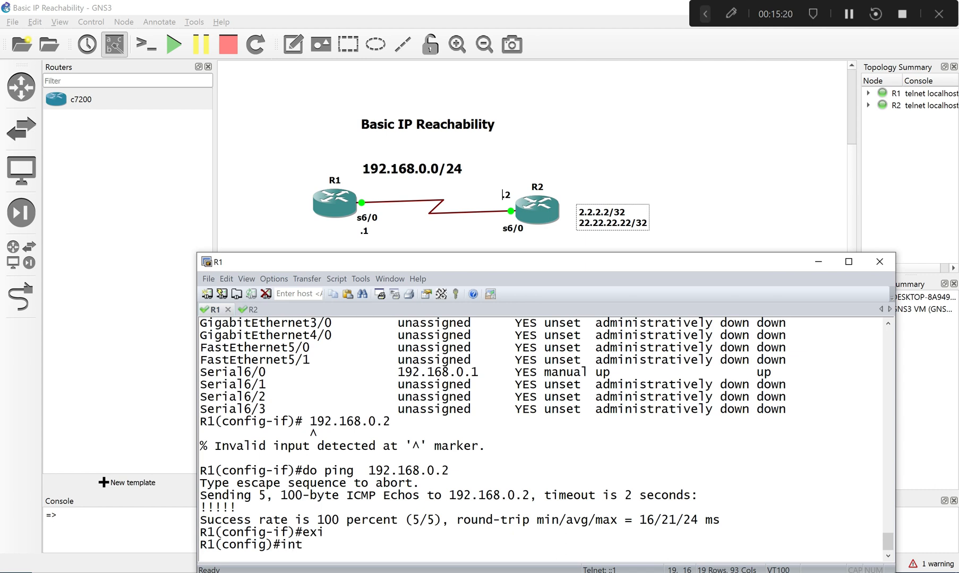
{"action": "type", "text": "loo"}
{"action": "key", "text": "Tab"}
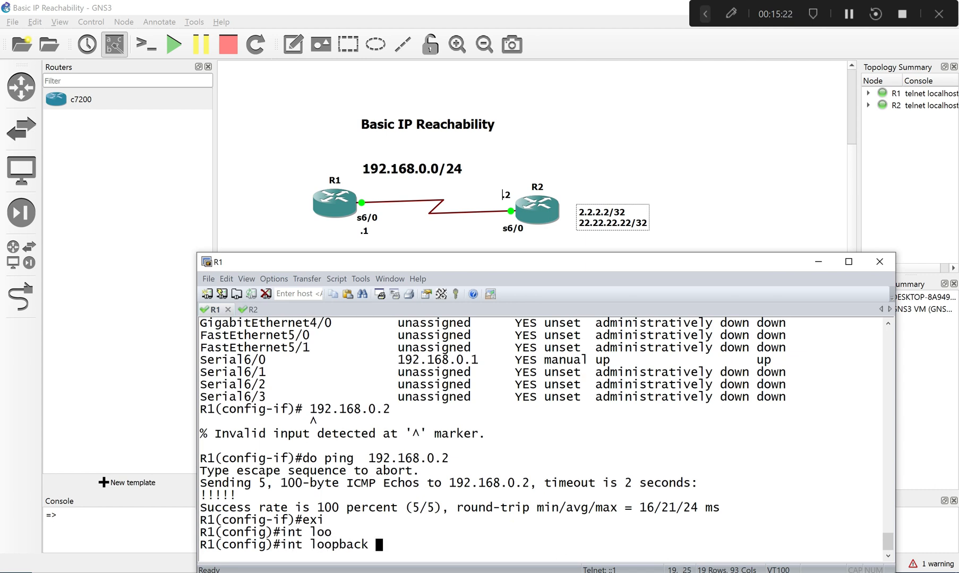
{"action": "type", "text": "0"}
{"action": "key", "text": "BackSpace"}
{"action": "type", "text": "?"}
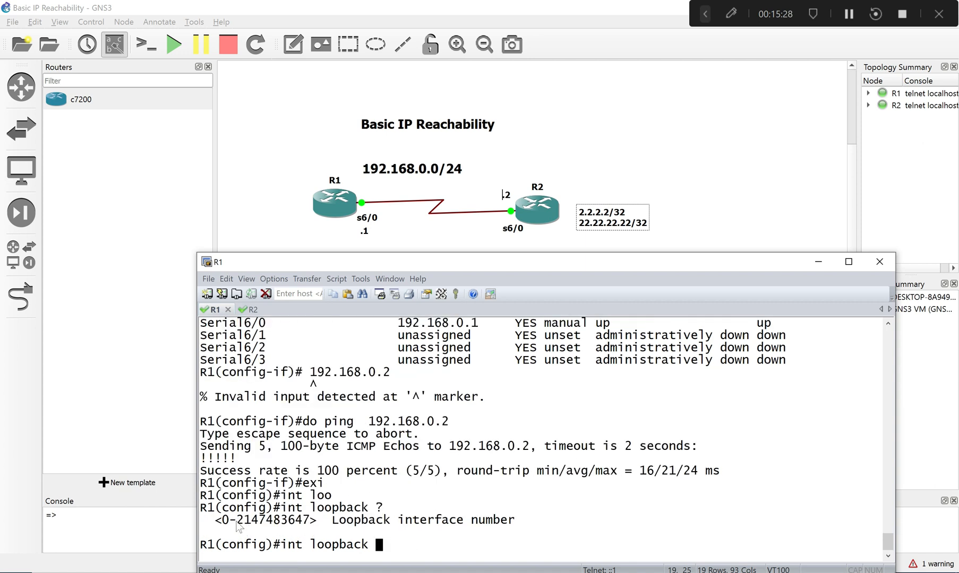
- Highlight the listed loopback number range and create R1's loopback 0 interface with int loopback 0
{"action": "left_click_drag", "start_coordinate": [236, 522], "coordinate": [314, 532]}
{"action": "left_click", "coordinate": [433, 551]}
{"action": "type", "text": "0"}
{"action": "key", "text": "Return"}
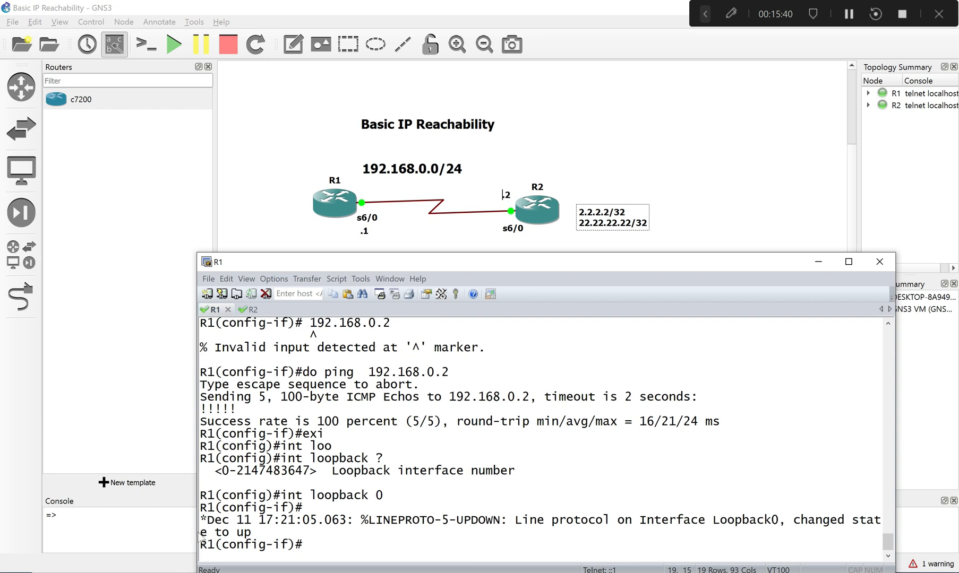
- Assign ip address 2.2.2.2 255.255.255.255 to R1's loopback 0 and highlight the mask
{"action": "left_click_drag", "start_coordinate": [202, 533], "coordinate": [276, 529]}
{"action": "left_click", "coordinate": [325, 544]}
{"action": "type", "text": "ip add"}
{"action": "key", "text": "Tab"}
{"action": "type", "text": "2.2.2.2."}
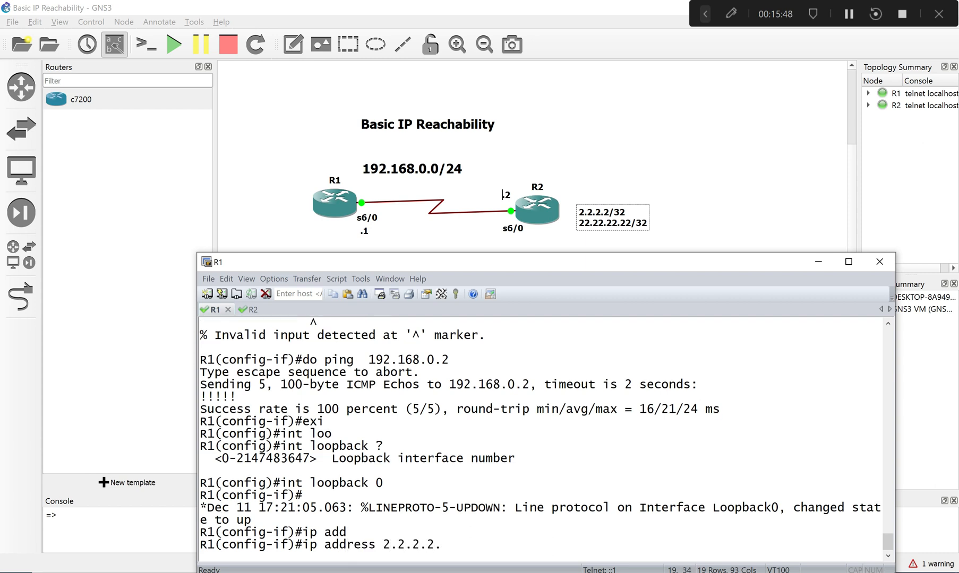
{"action": "key", "text": "BackSpace"}
{"action": "type", "text": "255.22"}
{"action": "key", "text": "BackSpace"}
{"action": "type", "text": "55.255"}
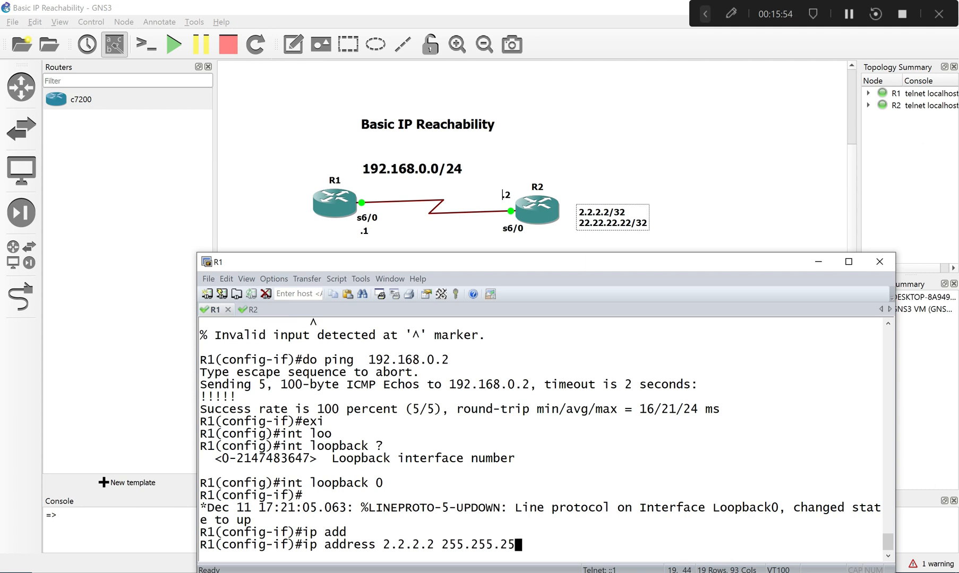
{"action": "type", "text": ".255.255"}
{"action": "key", "text": "Return"}
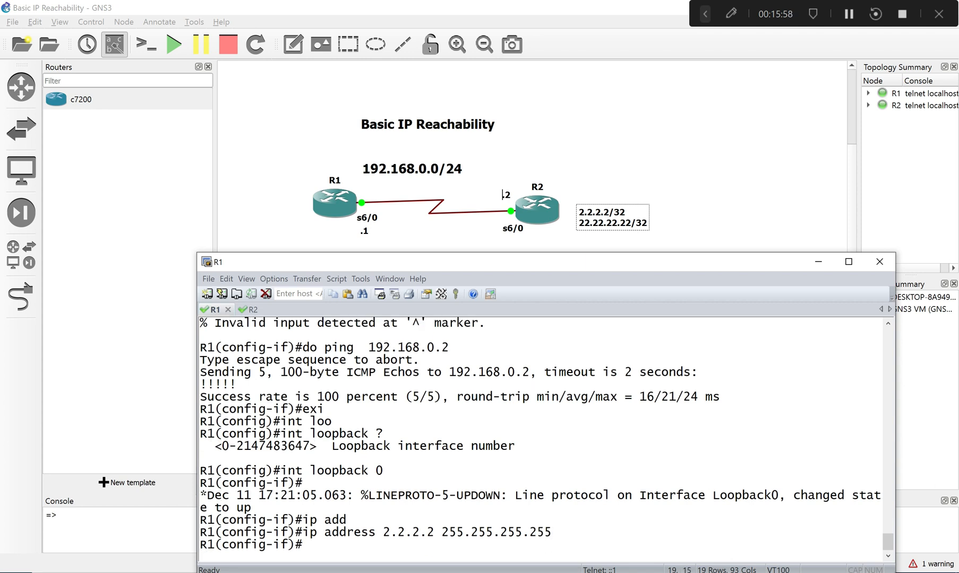
{"action": "left_click_drag", "start_coordinate": [434, 533], "coordinate": [552, 534]}
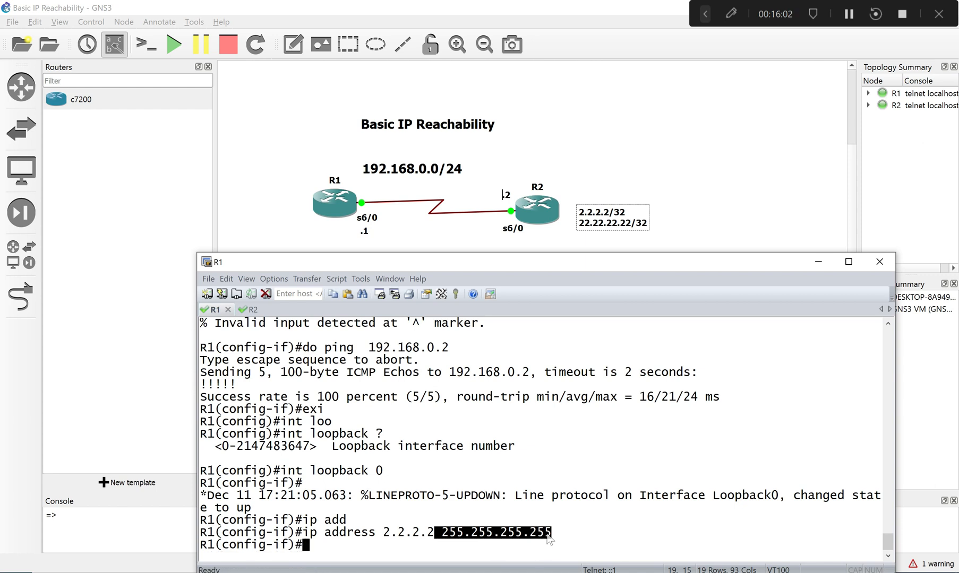
- Recall the ip address line on loopback 0, change the address to 22.22.22.22, and execute it
{"action": "key", "text": "Up"}
{"action": "key", "text": "Left"}
{"action": "key", "text": "Left"}
{"action": "key", "text": "Left"}
{"action": "key", "text": "Left"}
{"action": "key", "text": "Left"}
{"action": "key", "text": "Left"}
{"action": "key", "text": "Left"}
{"action": "key", "text": "Left"}
{"action": "key", "text": "Left"}
{"action": "key", "text": "Left"}
{"action": "key", "text": "Left"}
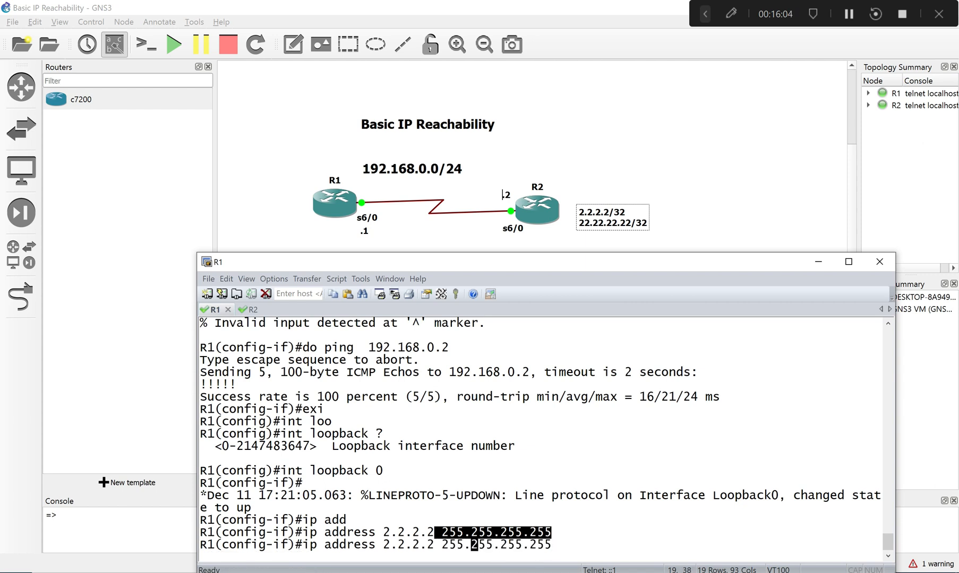
{"action": "key", "text": "Left"}
{"action": "key", "text": "Left"}
{"action": "key", "text": "Left"}
{"action": "key", "text": "Left"}
{"action": "key", "text": "Left"}
{"action": "key", "text": "Left"}
{"action": "key", "text": "Left"}
{"action": "key", "text": "Left"}
{"action": "key", "text": "Left"}
{"action": "type", "text": "2"}
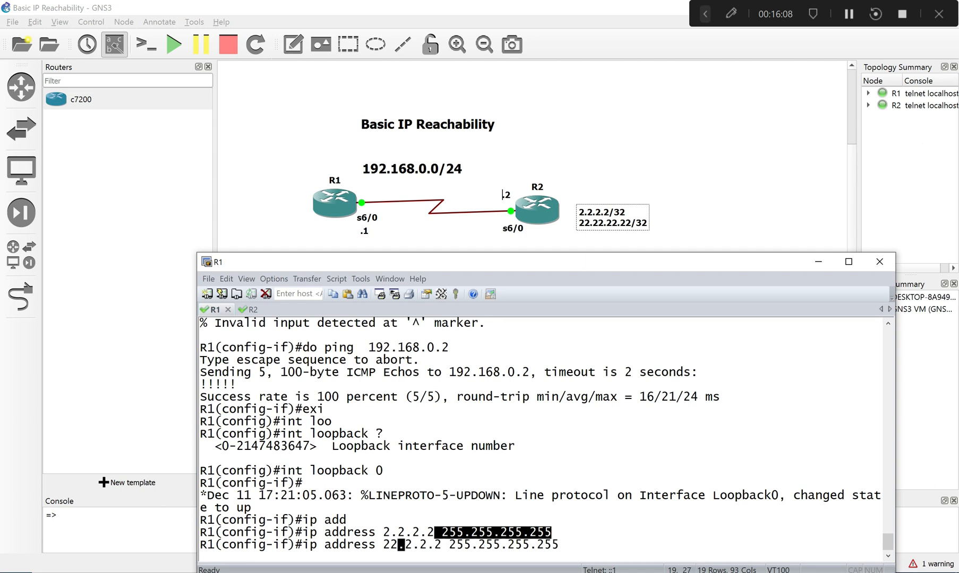
{"action": "type", "text": "2"}
{"action": "key", "text": "Right"}
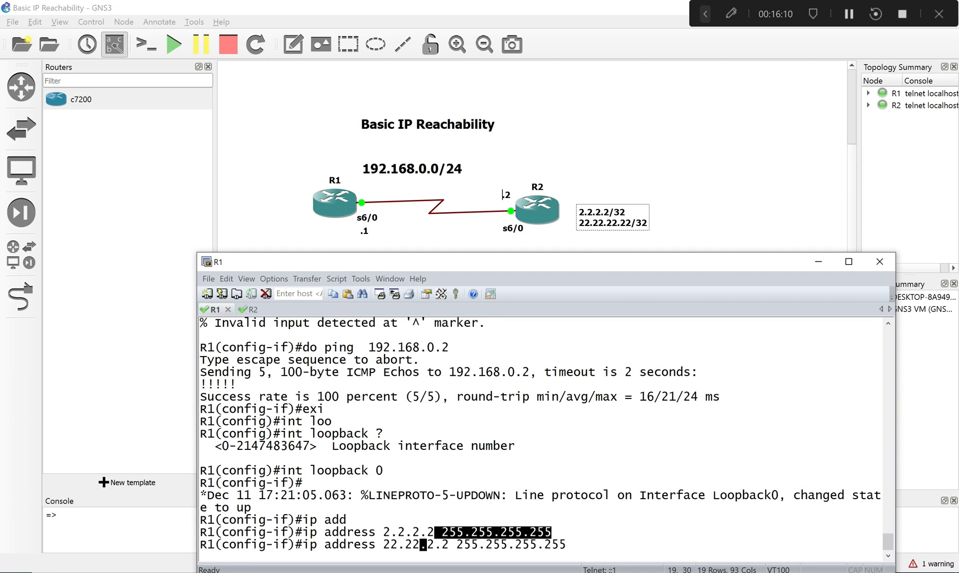
{"action": "key", "text": "Right"}
{"action": "type", "text": "2"}
{"action": "key", "text": "Right"}
{"action": "key", "text": "Right"}
{"action": "type", "text": "2"}
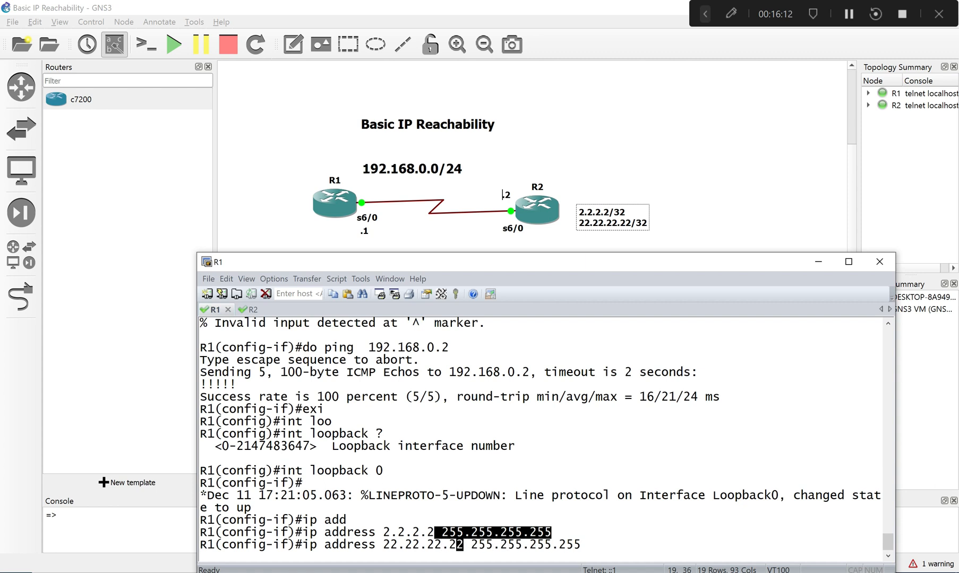
{"action": "key", "text": "Return"}
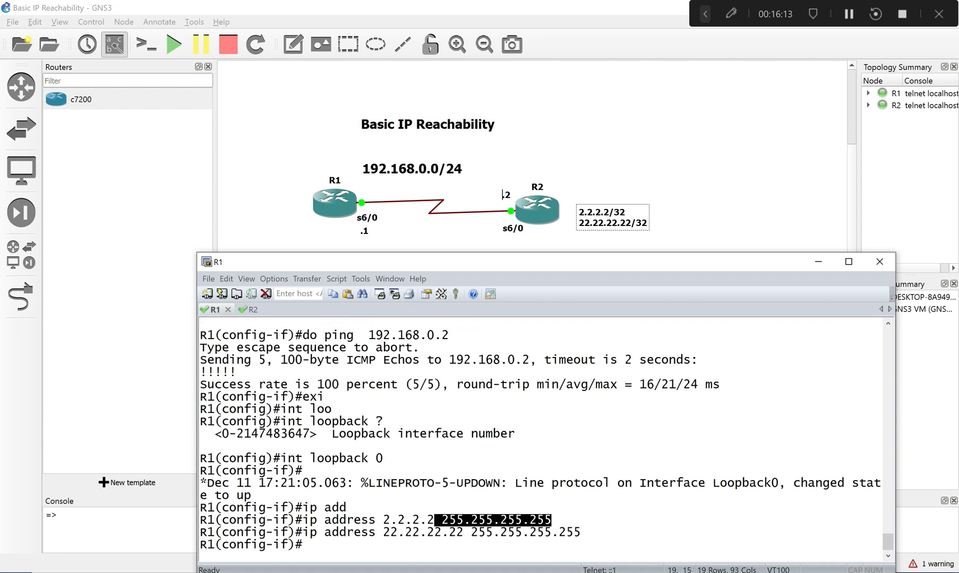
- Recall and execute ip address 2.2.2.2 255.255.255.255 again on R1's loopback 0
{"action": "left_click", "coordinate": [639, 541]}
{"action": "key", "text": "Up"}
{"action": "key", "text": "Up"}
{"action": "key", "text": "Up"}
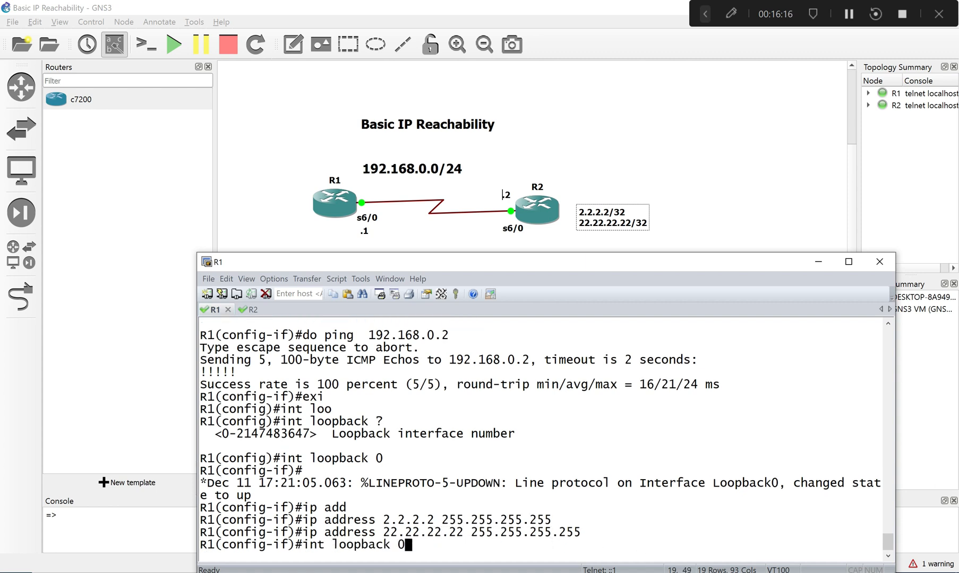
{"action": "key", "text": "Down"}
{"action": "key", "text": "Return"}
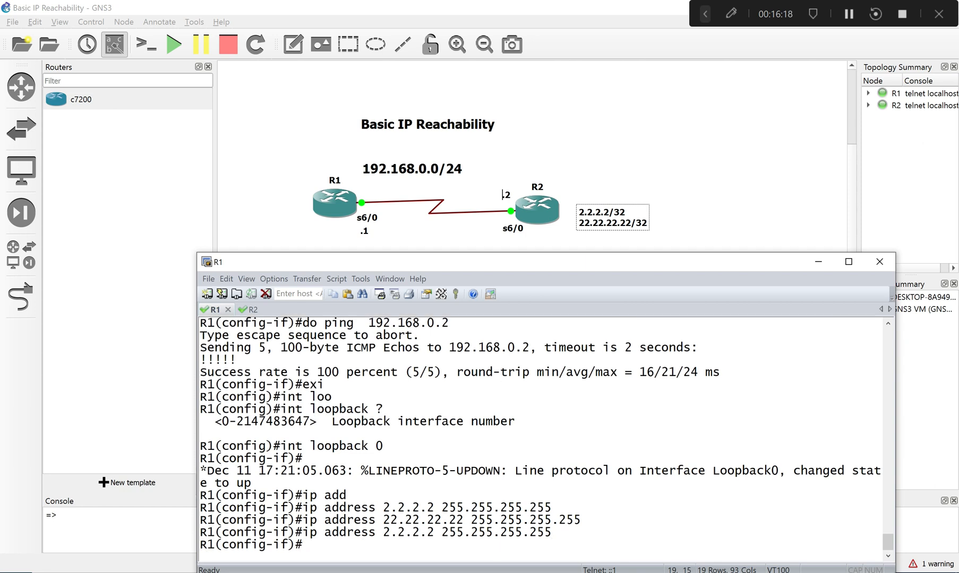
- Recall the int loopback 0 line, change the number to 1, and execute it to create loopback 1
{"action": "key", "text": "Up"}
{"action": "key", "text": "Up"}
{"action": "key", "text": "Up"}
{"action": "key", "text": "Up"}
{"action": "key", "text": "Up"}
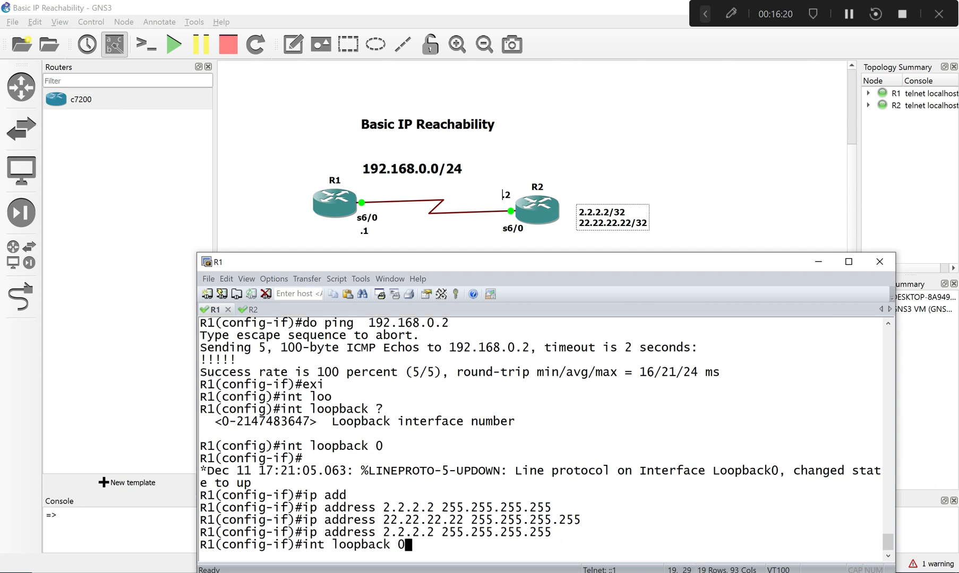
{"action": "key", "text": "BackSpace"}
{"action": "type", "text": "1"}
{"action": "key", "text": "Return"}
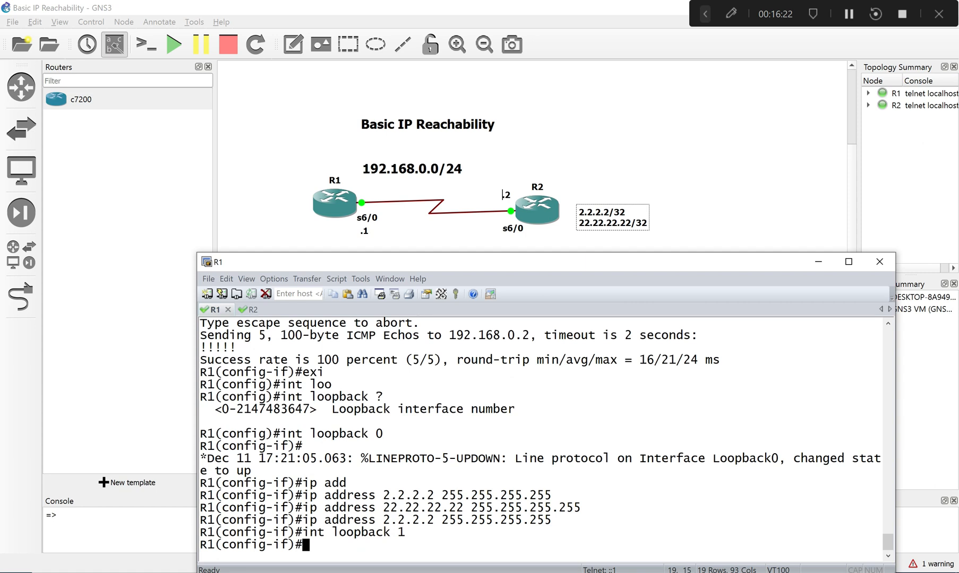
{"action": "key", "text": "Up"}
{"action": "key", "text": "Up"}
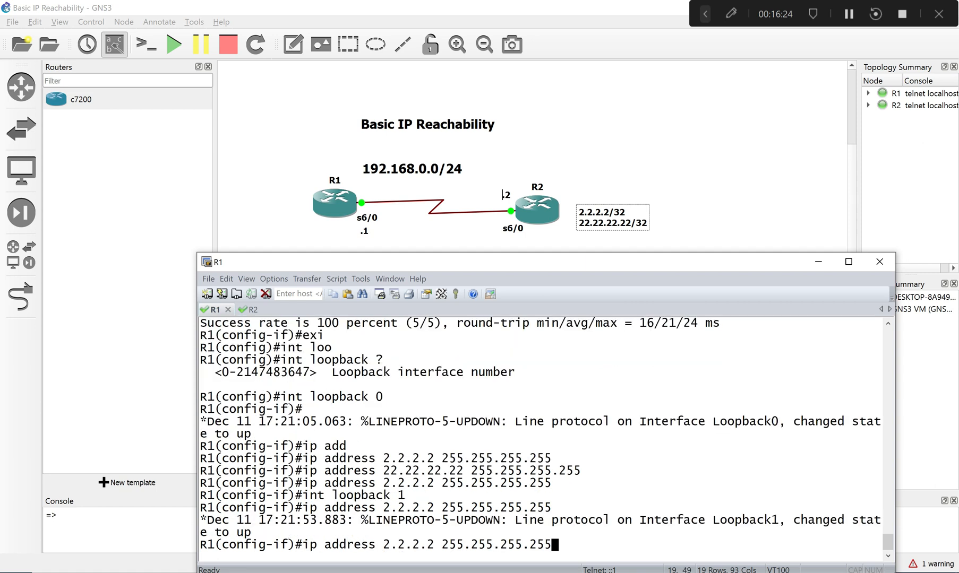
{"action": "key", "text": "Up"}
{"action": "key", "text": "Down"}
{"action": "key", "text": "Up"}
{"action": "key", "text": "BackSpace"}
{"action": "type", "text": "0"}
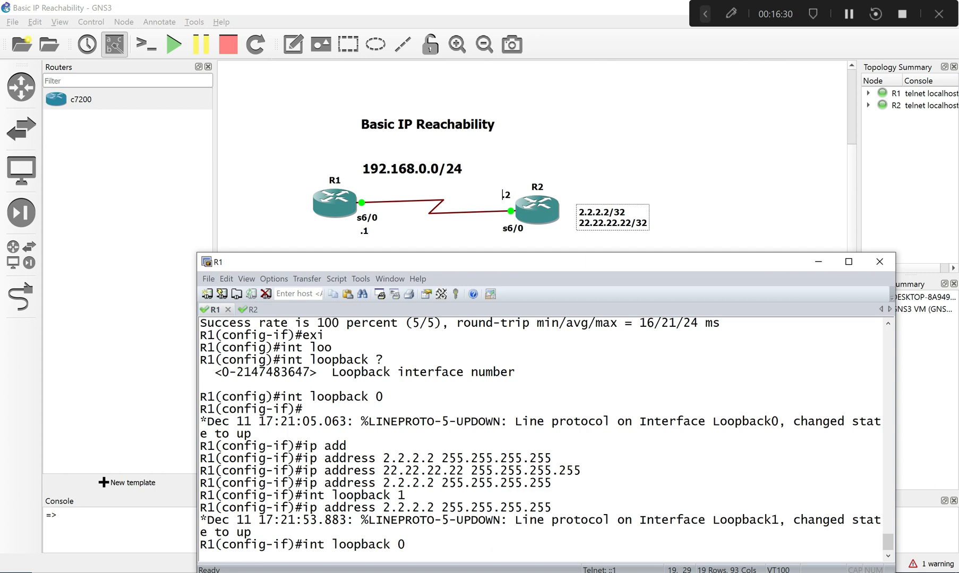
- Recall the ip address 22.22.22.22 255.255.255.255 line and apply it to R1's loopback 1
{"action": "key", "text": "Up"}
{"action": "key", "text": "Up"}
{"action": "key", "text": "Up"}
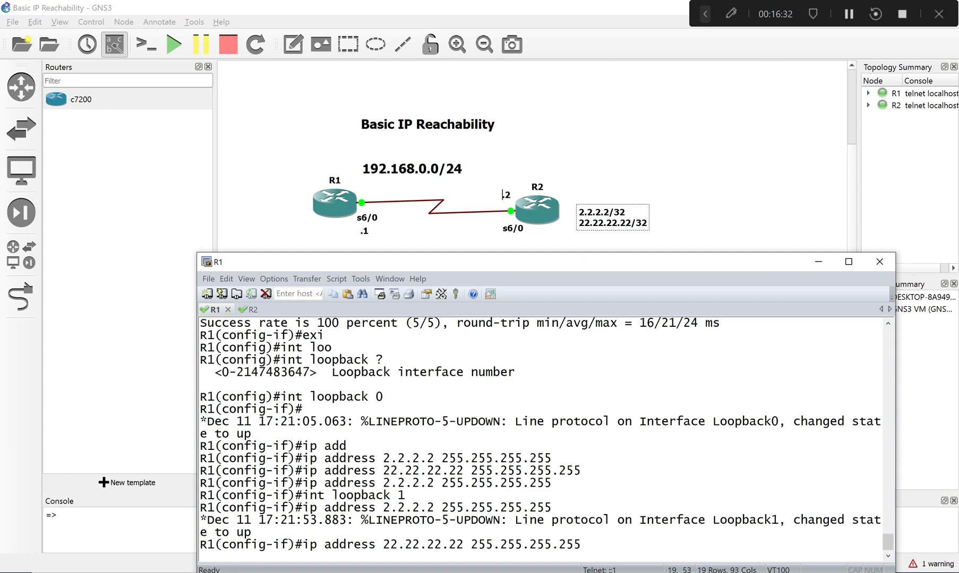
{"action": "key", "text": "Return"}
- Run do sh ip int br on R1, show the rest of the list, and highlight the loopback entries
{"action": "type", "text": "do s"}
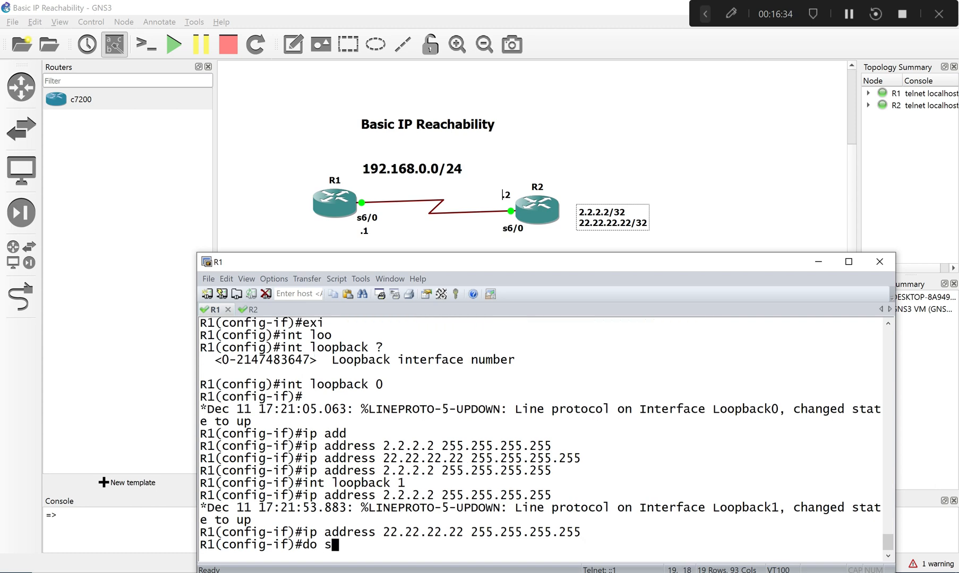
{"action": "type", "text": "h ip int br"}
{"action": "key", "text": "Return"}
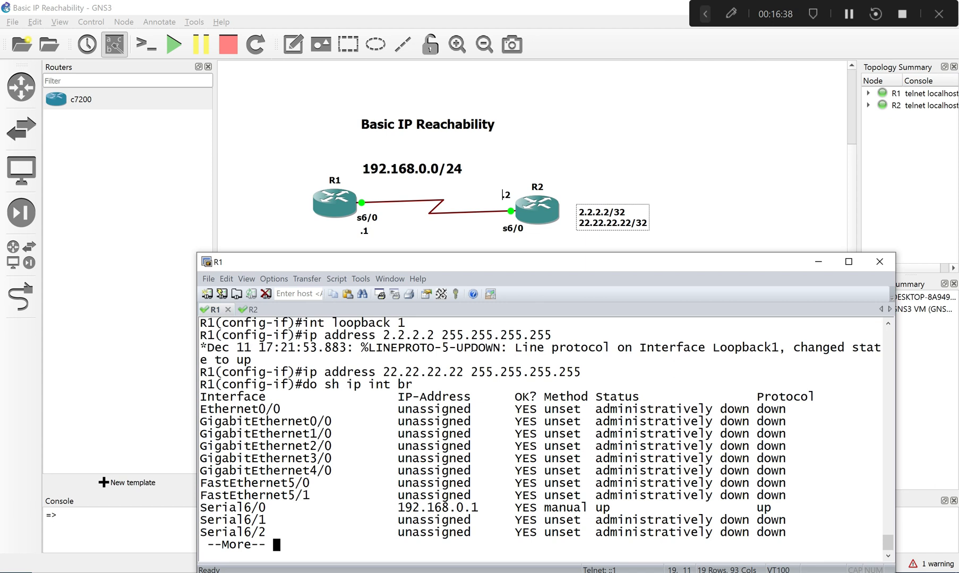
{"action": "key", "text": "space"}
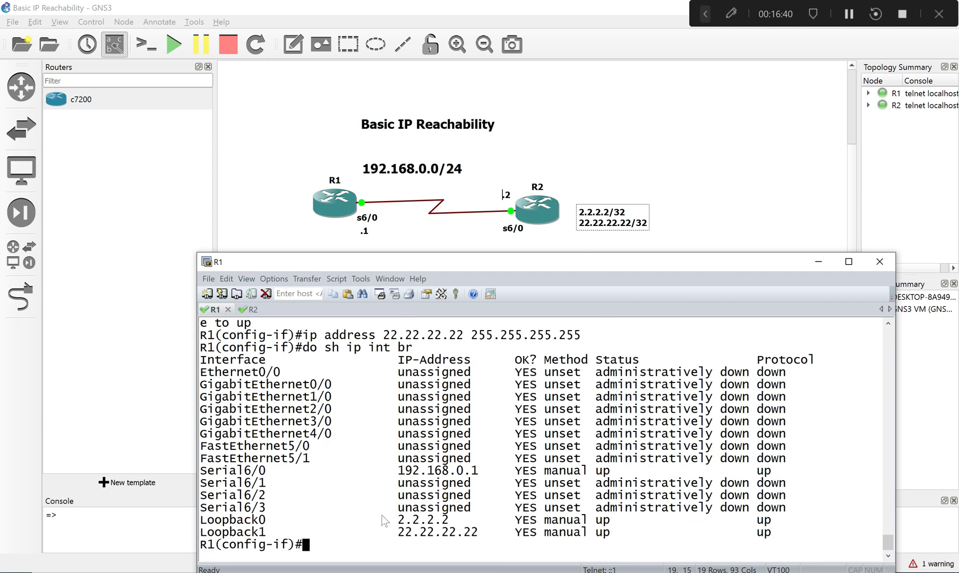
{"action": "left_click_drag", "start_coordinate": [384, 520], "coordinate": [801, 542]}
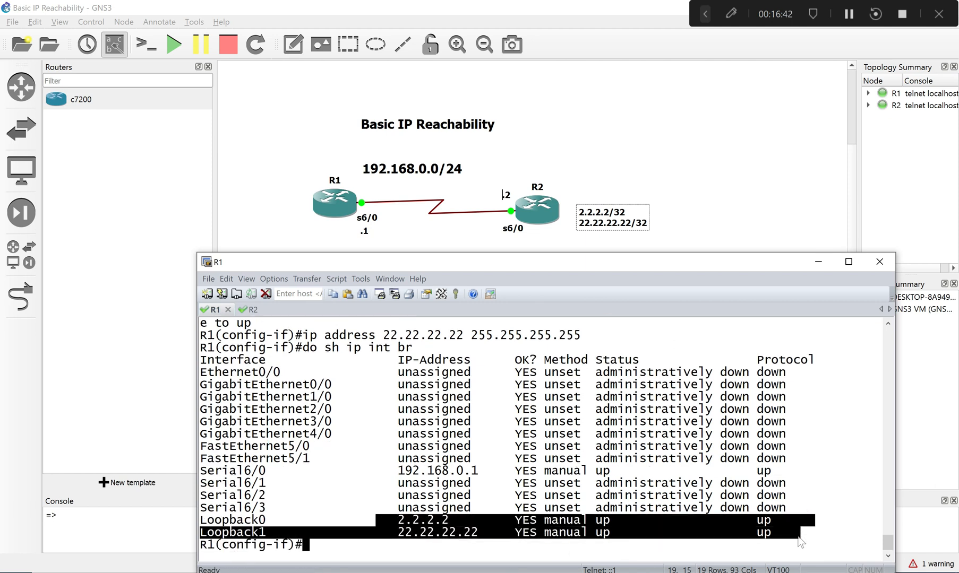
{"action": "left_click", "coordinate": [729, 545]}
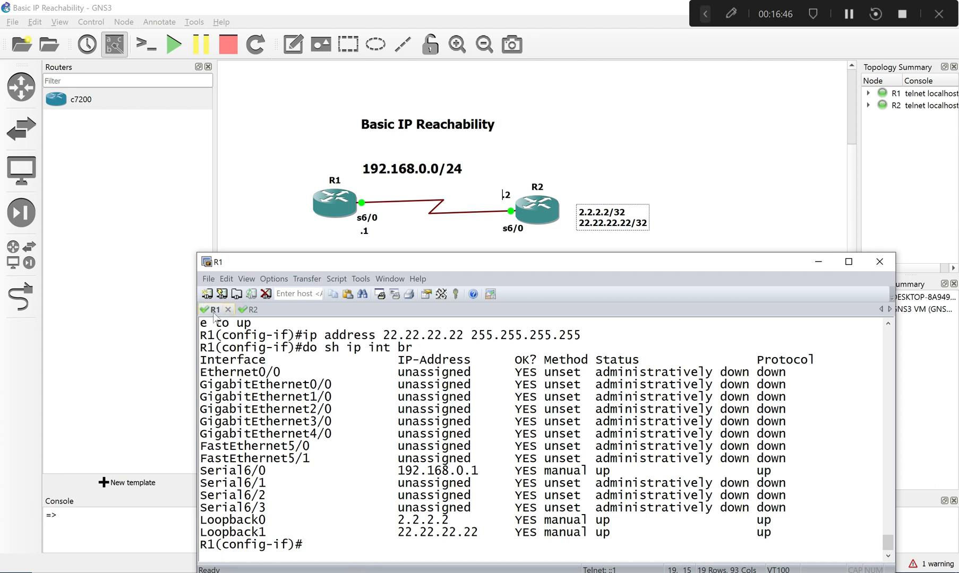
- Try to remove loopback 0 from R1 with no lo0 and with no loo0
{"action": "type", "text": "no lo"}
{"action": "type", "text": "0"}
{"action": "key", "text": "Return"}
{"action": "key", "text": "Up"}
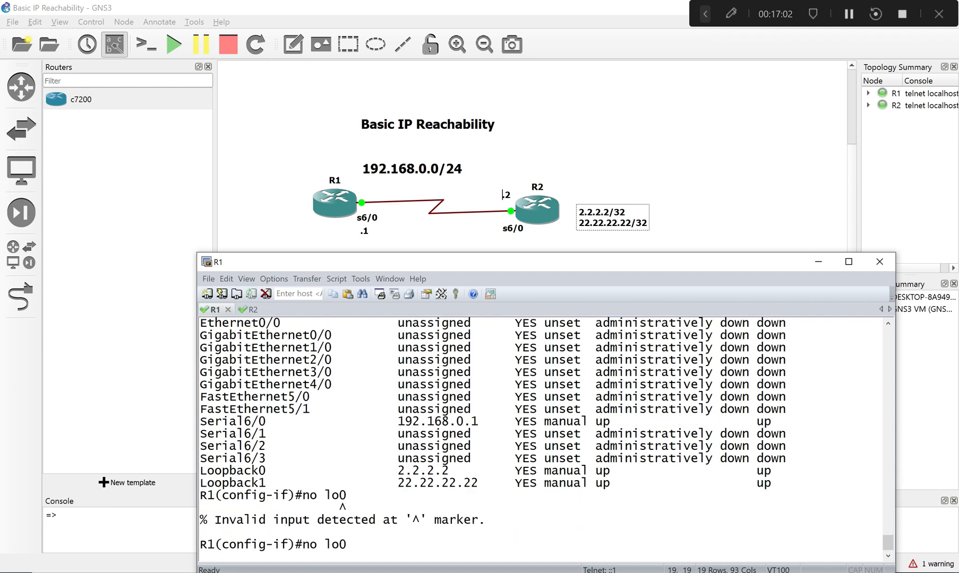
{"action": "type", "text": "o"}
{"action": "key", "text": "Return"}
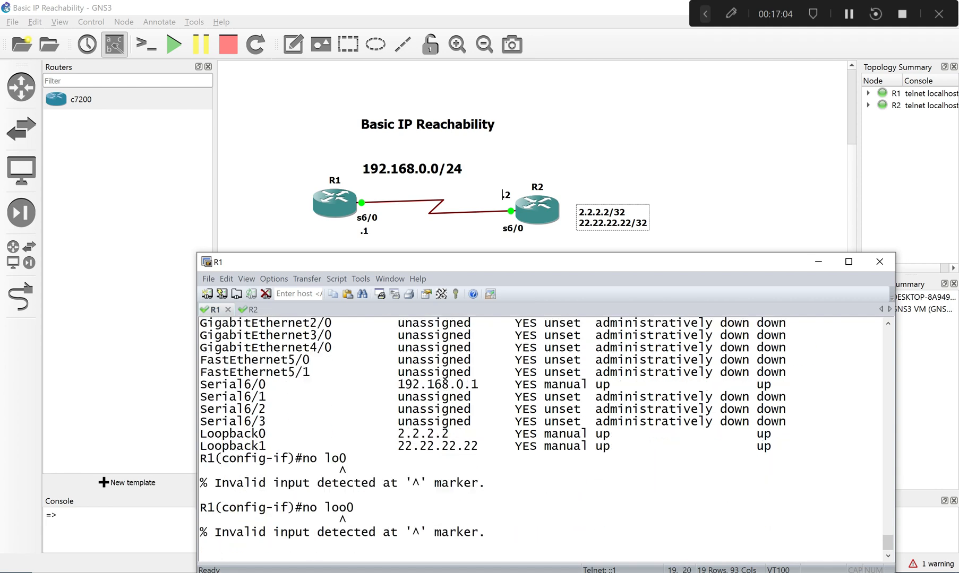
- Recall the removal command, rewrite it as no loo 0, and execute it on R1
{"action": "key", "text": "Up"}
{"action": "key", "text": "BackSpace"}
{"action": "key", "text": "BackSpace"}
{"action": "key", "text": "BackSpace"}
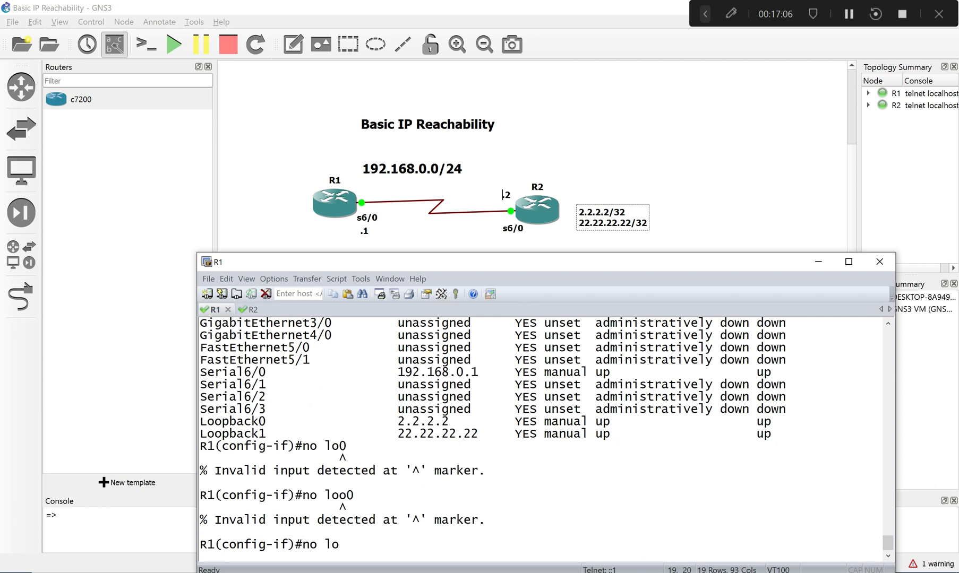
{"action": "type", "text": "oo"}
{"action": "type", "text": "b0"}
{"action": "key", "text": "BackSpace"}
{"action": "key", "text": "BackSpace"}
{"action": "key", "text": "BackSpace"}
{"action": "type", "text": "0"}
{"action": "key", "text": "Return"}
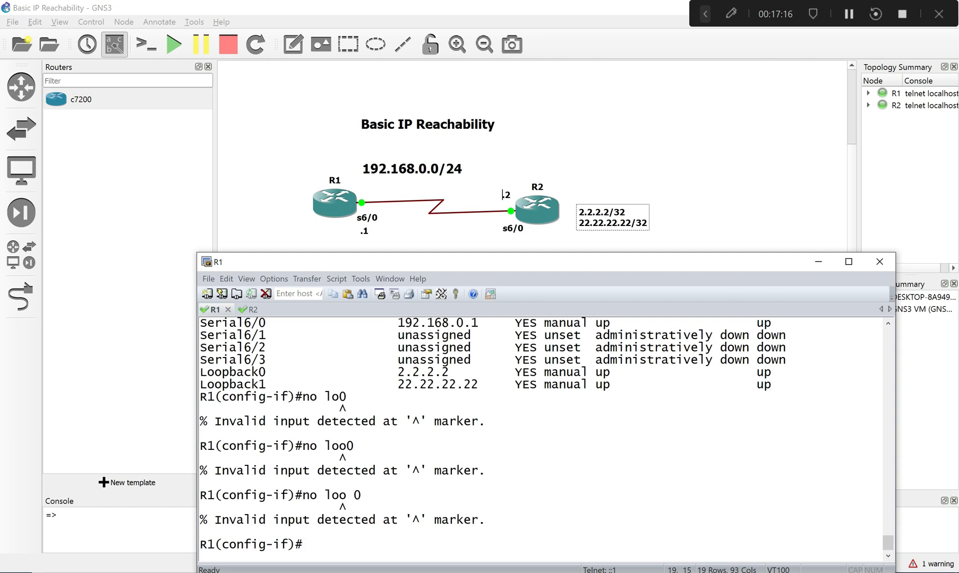
- Enter interface configuration on R1 for loopback 0 and loopback 1 with int lo0 and int lo1
{"action": "type", "text": "in t lo0"}
{"action": "key", "text": "Return"}
{"action": "key", "text": "Up"}
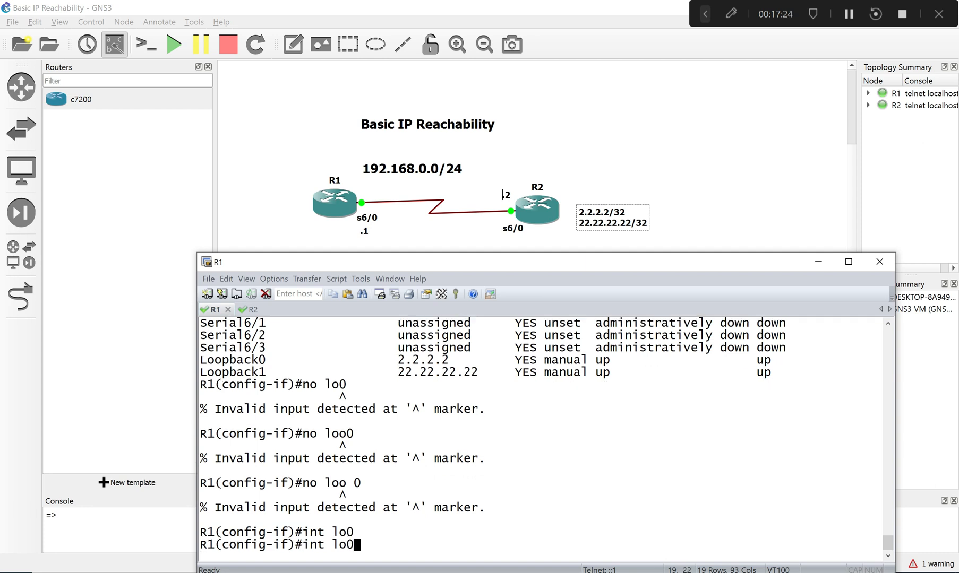
{"action": "key", "text": "BackSpace"}
{"action": "type", "text": "1"}
{"action": "key", "text": "Return"}
- Try to list R1's interfaces with do sh int br
{"action": "type", "text": "do s"}
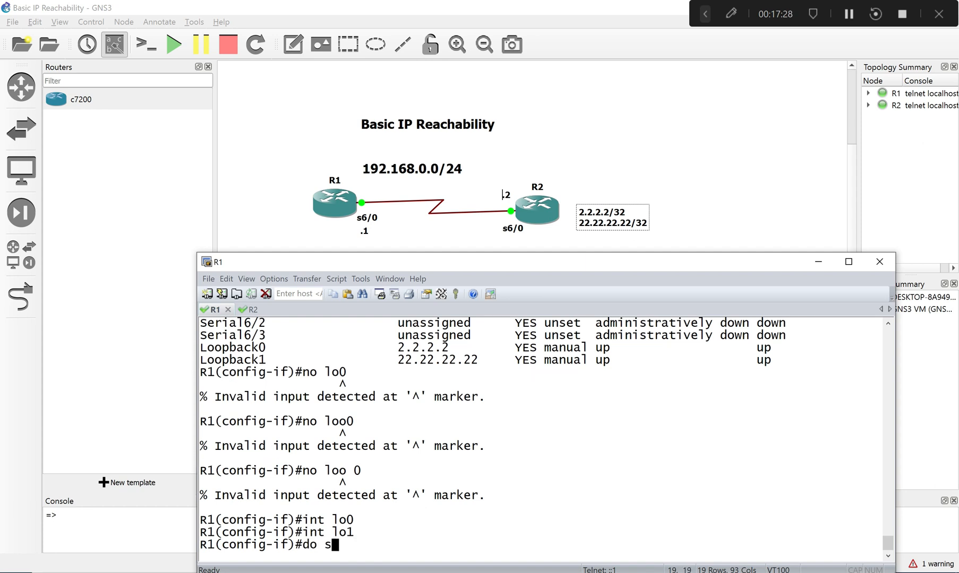
{"action": "type", "text": "h int br"}
{"action": "key", "text": "Return"}
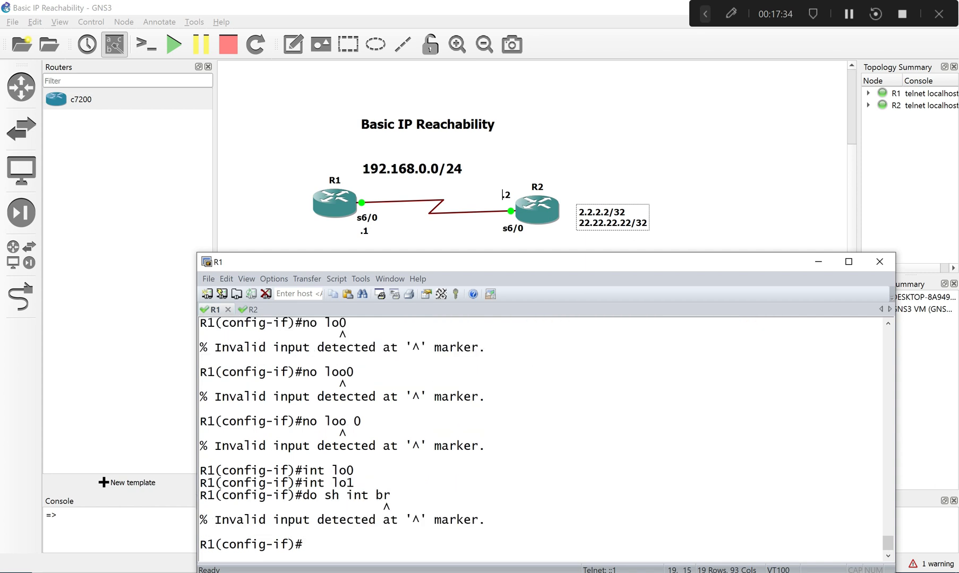
- Correct the listing command to do sh ip int br on R1 and show the rest of the list
{"action": "key", "text": "Up"}
{"action": "key", "text": "Left"}
{"action": "key", "text": "Left"}
{"action": "key", "text": "Left"}
{"action": "key", "text": "Left"}
{"action": "key", "text": "Left"}
{"action": "key", "text": "Left"}
{"action": "type", "text": "ip"}
{"action": "key", "text": "Return"}
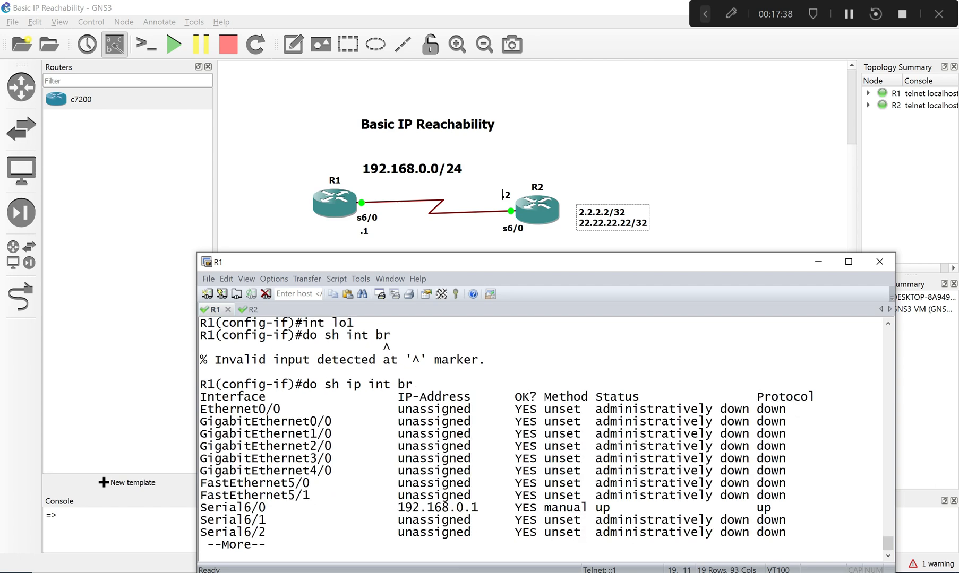
{"action": "key", "text": "space"}
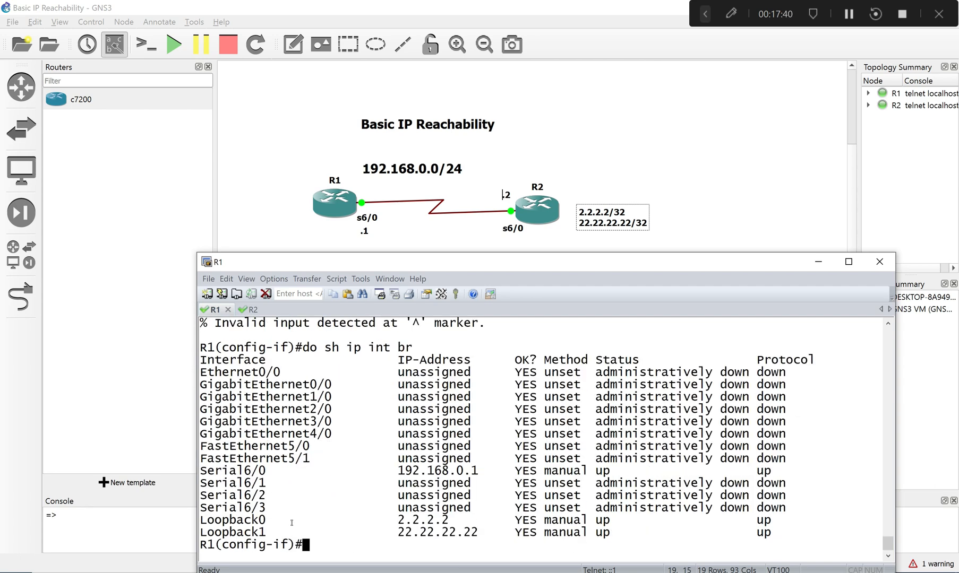
- Remove loopback 0 from R1 with no int Loopback0, copying the interface name from the list
{"action": "type", "text": "no int"}
{"action": "left_click_drag", "start_coordinate": [265, 521], "coordinate": [204, 520]}
{"action": "right_click", "coordinate": [205, 519]}
{"action": "key", "text": "Return"}
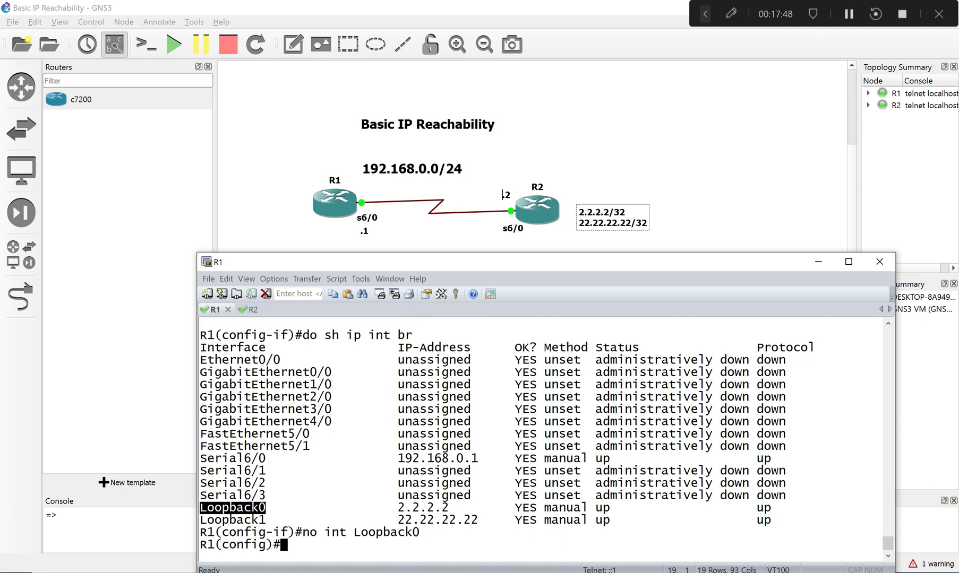
- Recall the removal command, change it to no int Loopback1, and execute it on R1
{"action": "key", "text": "Up"}
{"action": "key", "text": "BackSpace"}
{"action": "type", "text": "1"}
{"action": "key", "text": "Return"}
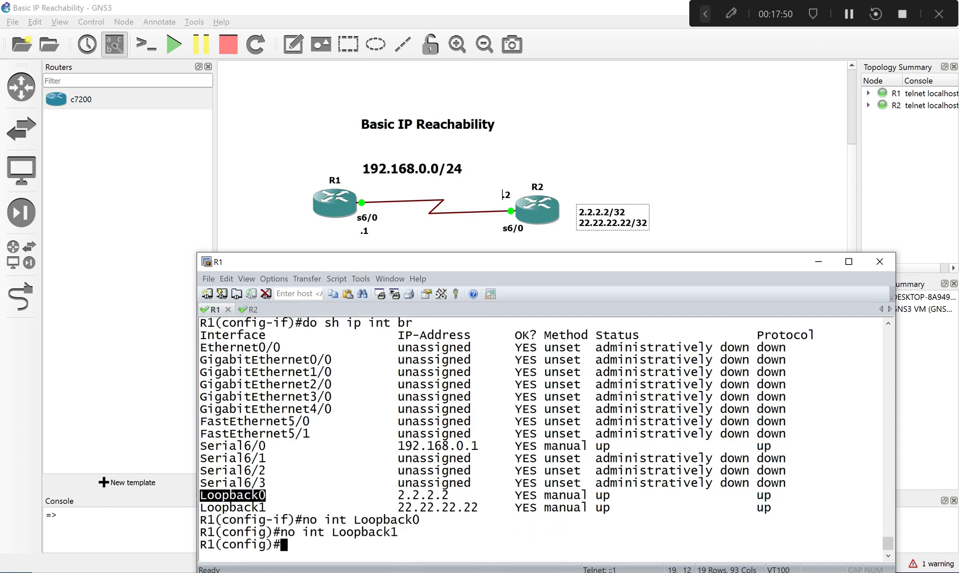
- Recall and run do sh ip int br on R1 to check that the loopbacks are gone
{"action": "key", "text": "Up"}
{"action": "key", "text": "Up"}
{"action": "key", "text": "Up"}
{"action": "key", "text": "Return"}
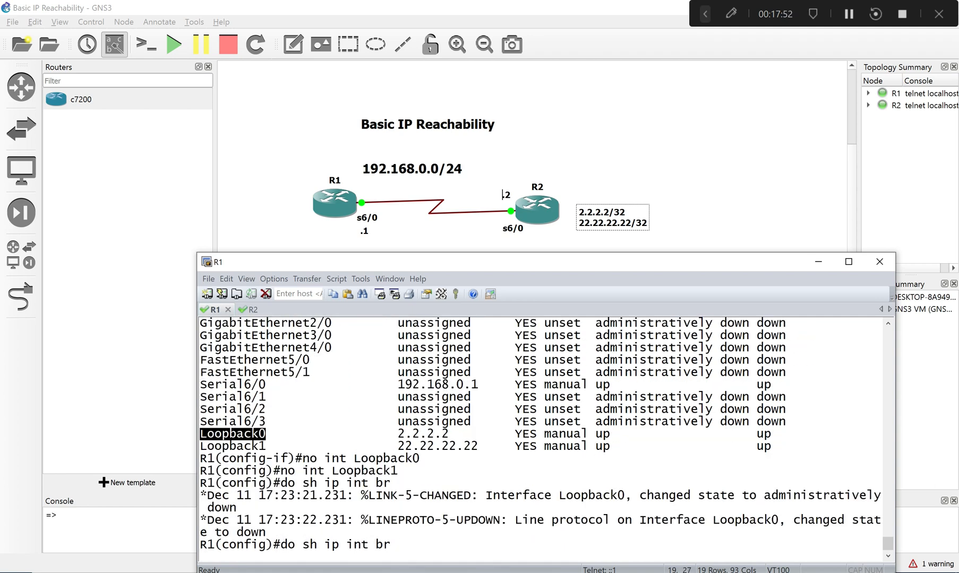
{"action": "key", "text": "Return"}
{"action": "key", "text": "Return"}
{"action": "key", "text": "Return"}
{"action": "key", "text": "Return"}
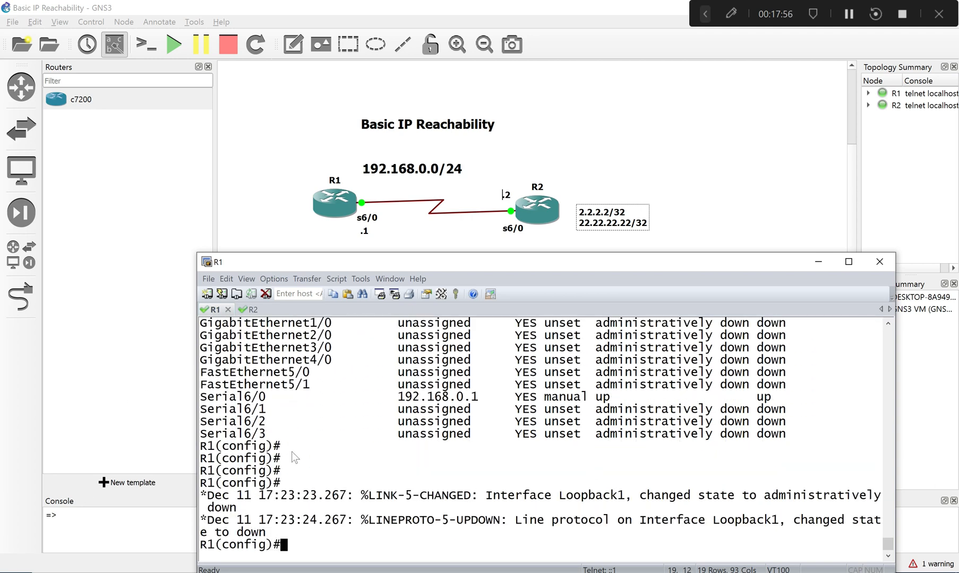
- Rerun the interface listing on R1 and highlight the Serial6/0 entry
{"action": "key", "text": "Up"}
{"action": "key", "text": "Return"}
{"action": "key", "text": "Return"}
{"action": "key", "text": "Return"}
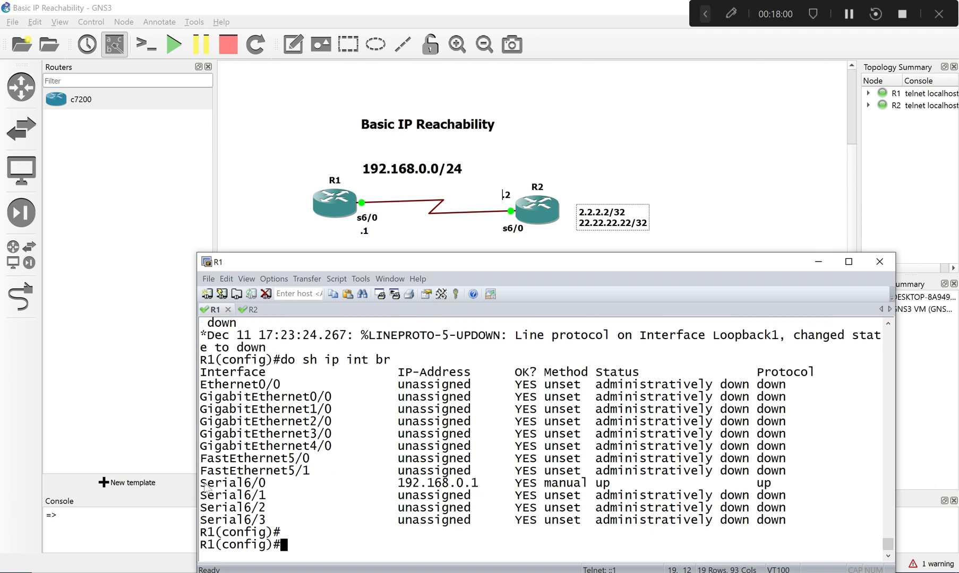
{"action": "left_click_drag", "start_coordinate": [201, 483], "coordinate": [532, 486]}
- Recall the ip address 2.2.2.2 255.255.255.255 line from R1's command history and copy it
{"action": "key", "text": "Up"}
{"action": "key", "text": "Up"}
{"action": "key", "text": "Up"}
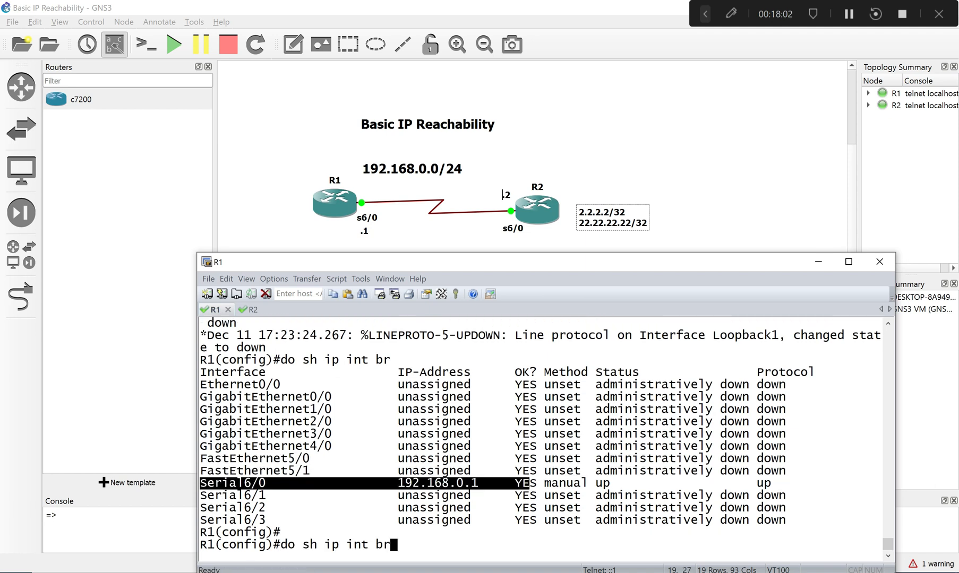
{"action": "key", "text": "Up"}
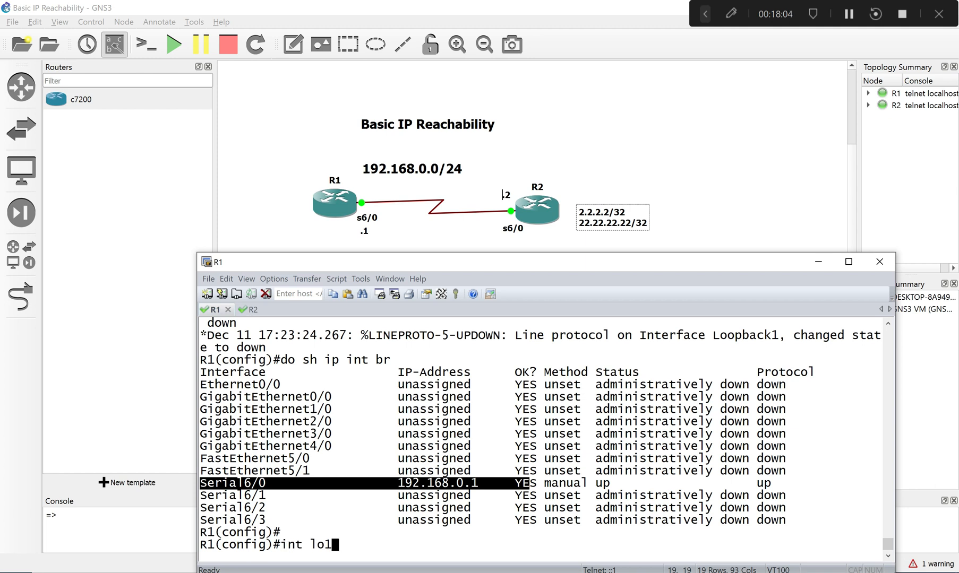
{"action": "key", "text": "Up"}
{"action": "key", "text": "Up"}
{"action": "key", "text": "Up"}
{"action": "key", "text": "Up"}
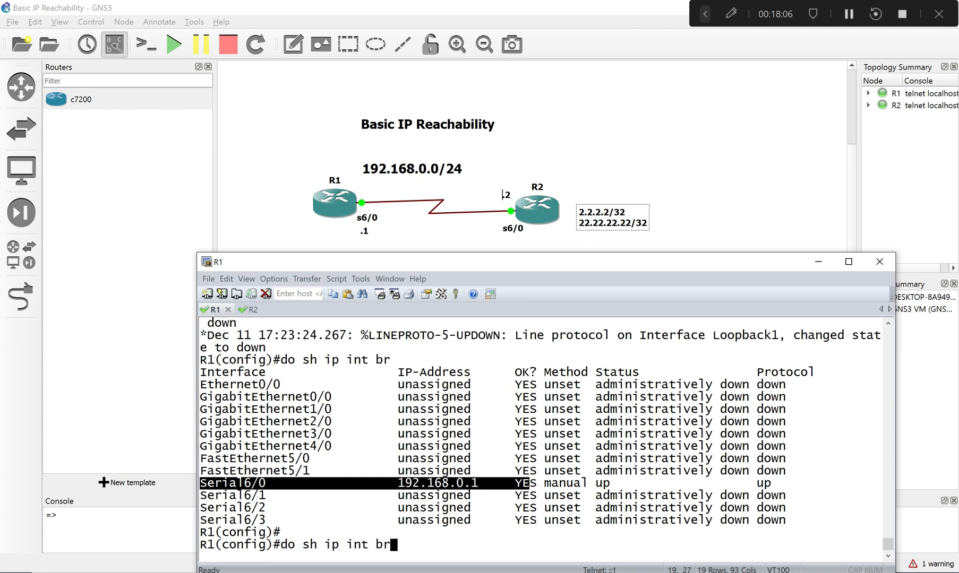
{"action": "key", "text": "Up"}
{"action": "key", "text": "Up"}
{"action": "key", "text": "Up"}
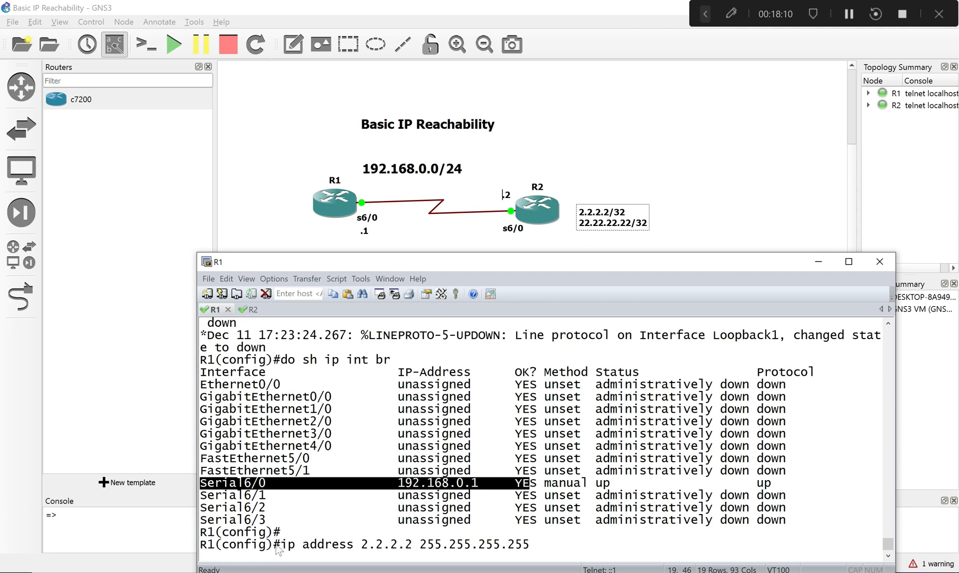
{"action": "left_click_drag", "start_coordinate": [273, 545], "coordinate": [491, 566]}
{"action": "left_click_drag", "start_coordinate": [439, 551], "coordinate": [429, 551]}
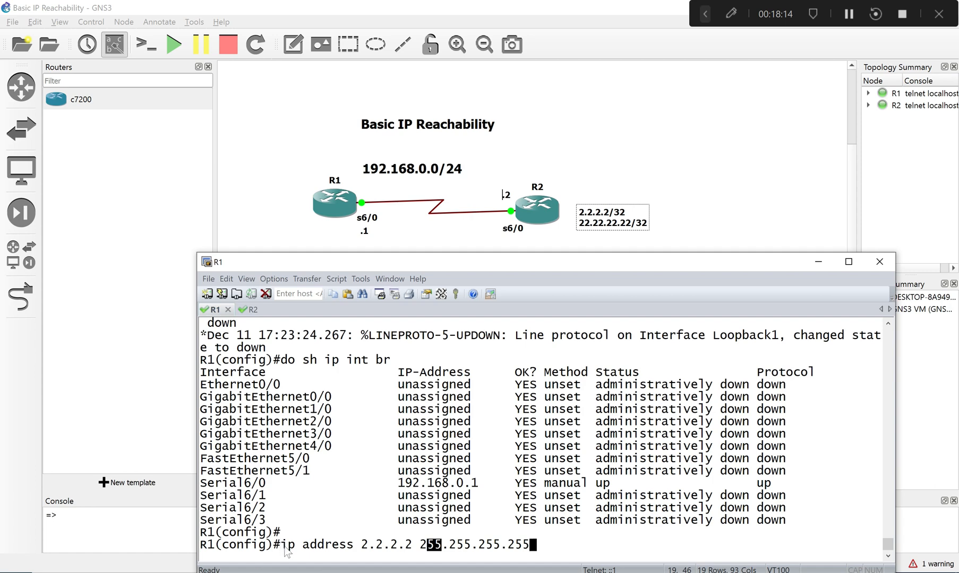
{"action": "left_click_drag", "start_coordinate": [280, 547], "coordinate": [533, 552]}
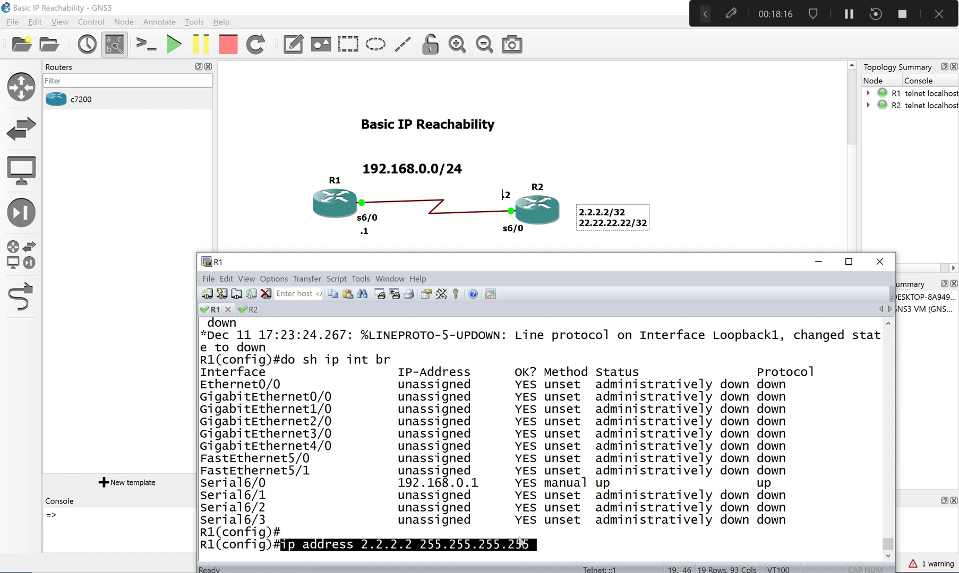
{"action": "right_click", "coordinate": [523, 547]}
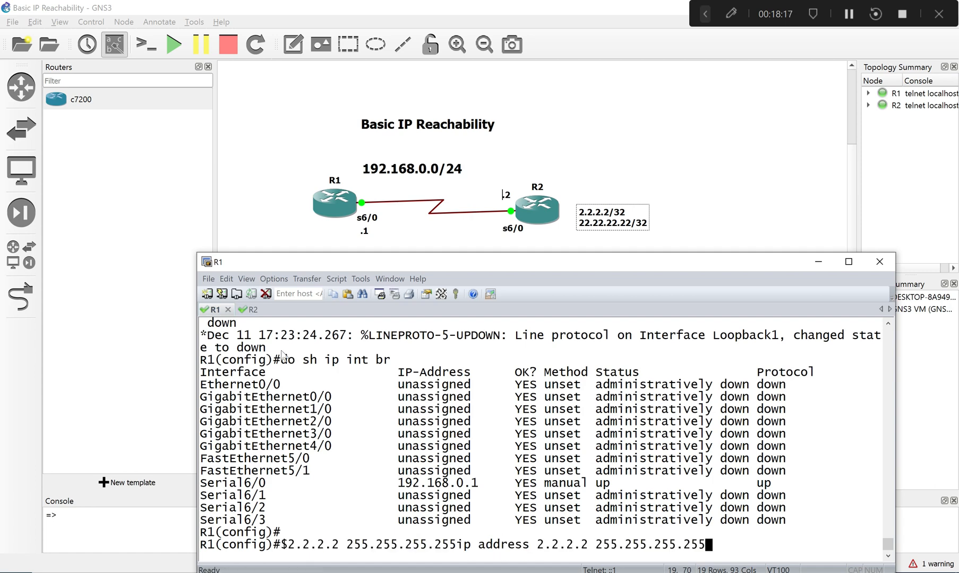
- Switch to R2 without disconnecting it and assign ip address 2.2.2.2 255.255.255.255 to its loopback 0 in configuration mode
{"action": "left_click", "coordinate": [252, 310]}
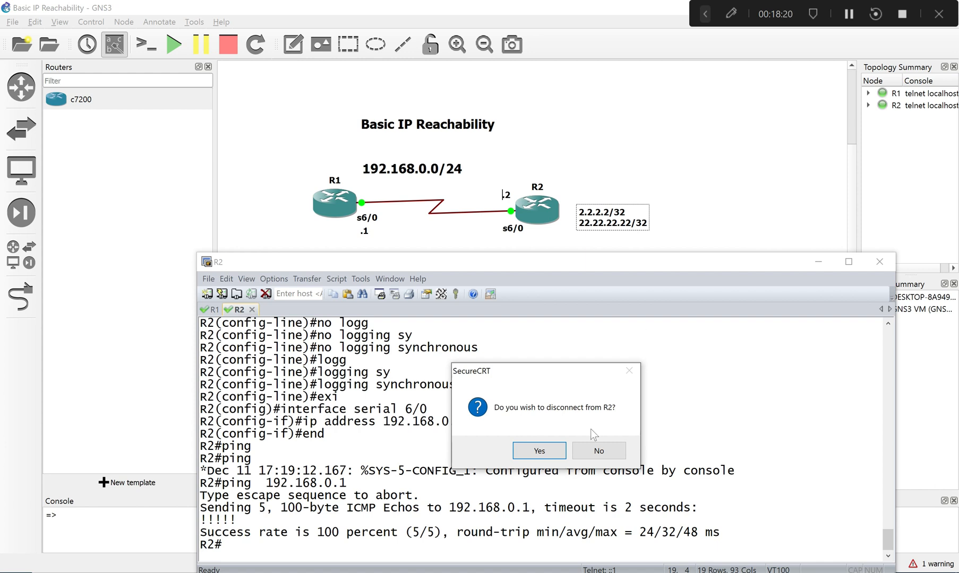
{"action": "left_click", "coordinate": [599, 451]}
{"action": "type", "text": "conf"}
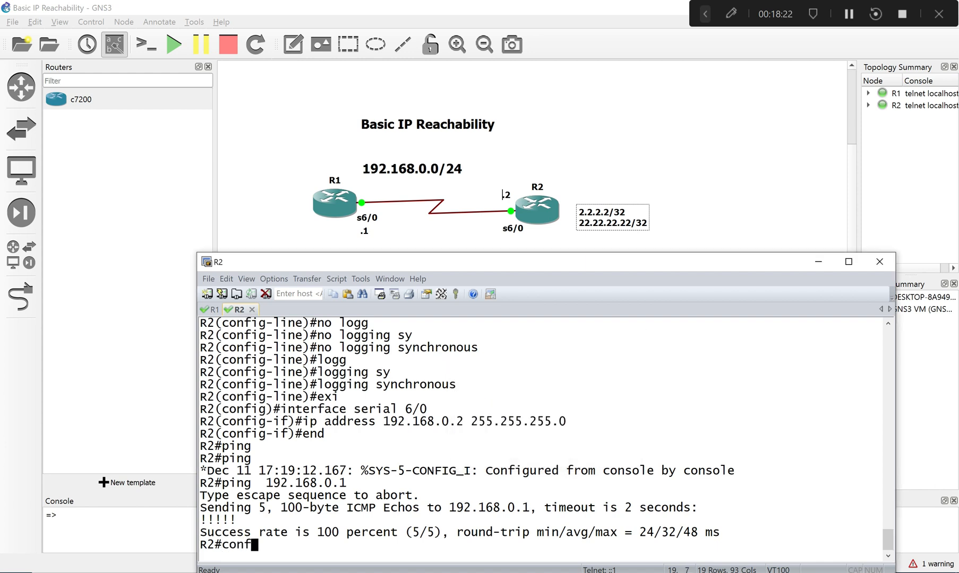
{"action": "key", "text": "Return"}
{"action": "type", "text": "in"}
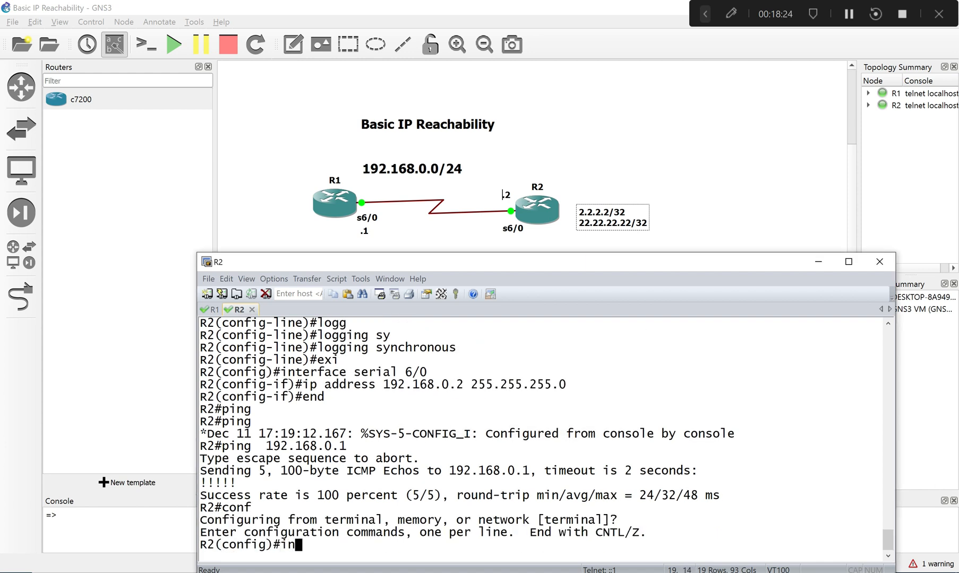
{"action": "type", "text": "t lo0"}
{"action": "key", "text": "Return"}
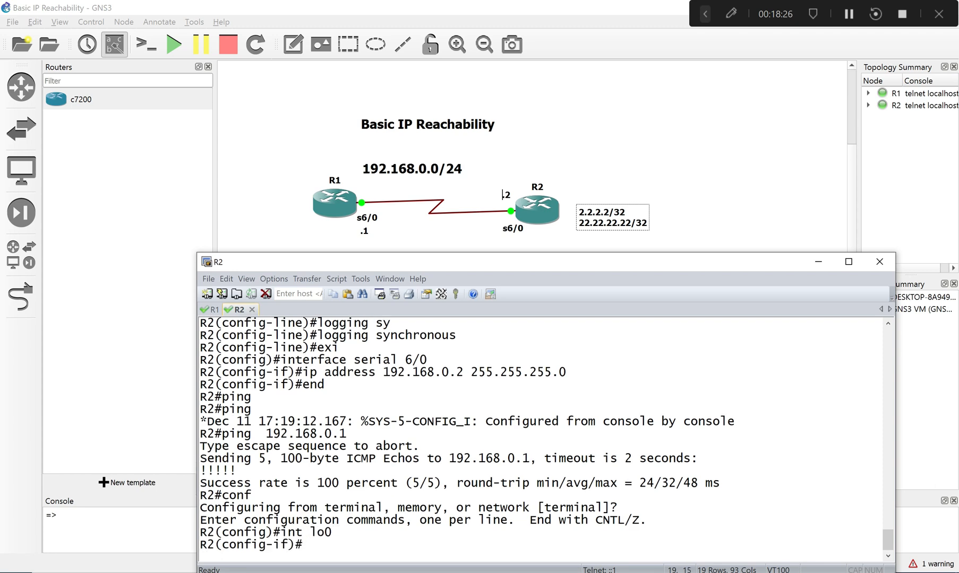
{"action": "type", "text": "ip address 2.2.2.2 255.255.255.255"}
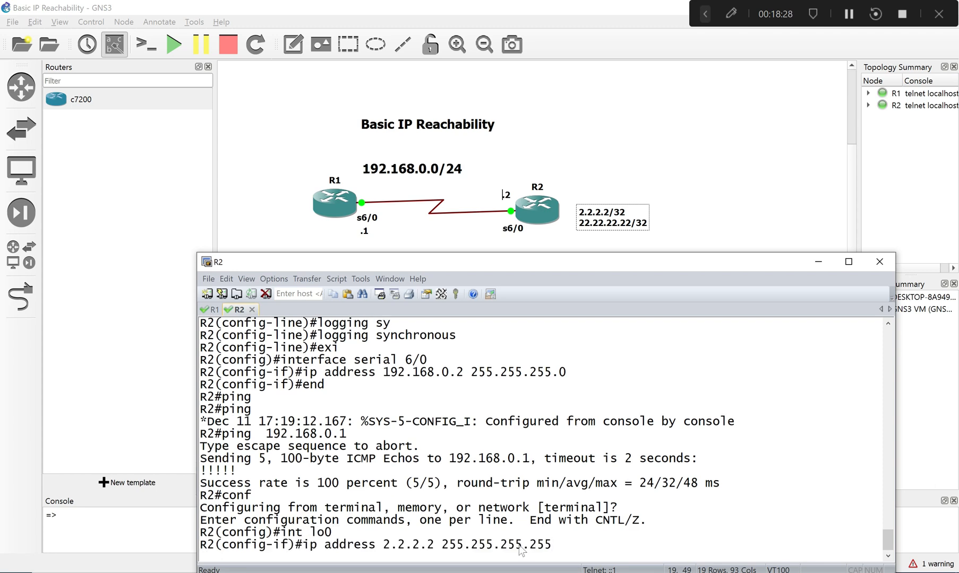
{"action": "key", "text": "Return"}
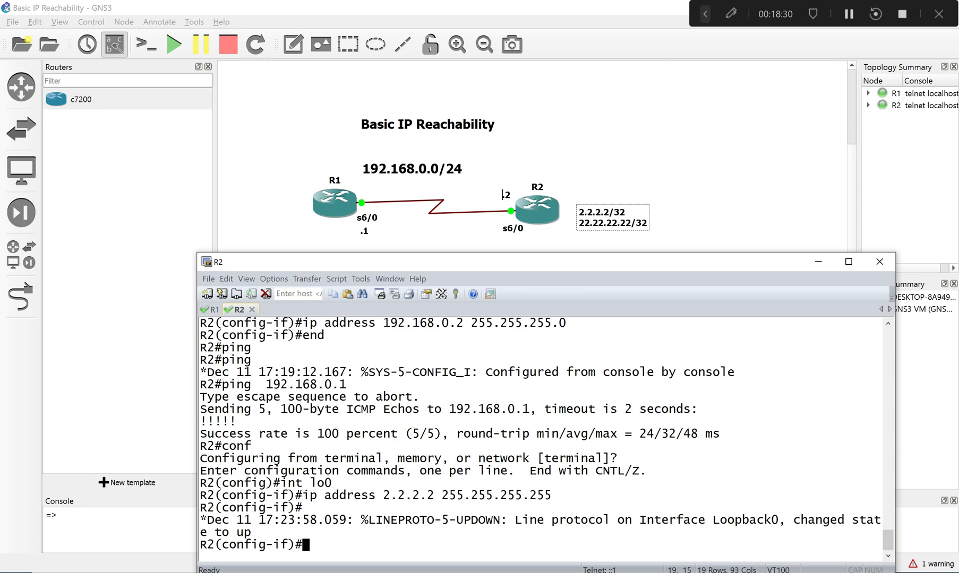
- Return to R1, recall the ip address 22.22.22.22 255.255.255.255 line, and copy it
{"action": "left_click_drag", "start_coordinate": [238, 309], "coordinate": [204, 310]}
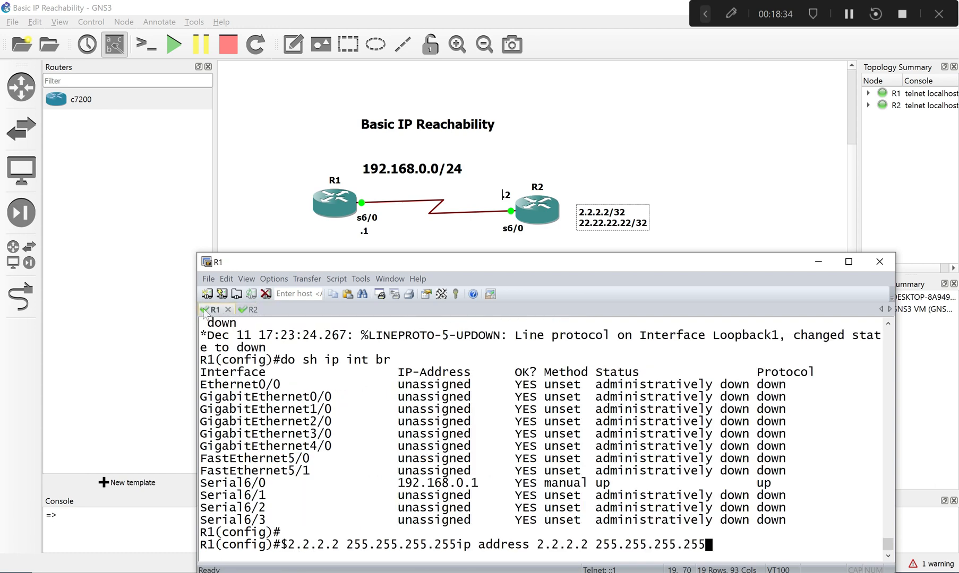
{"action": "left_click", "coordinate": [239, 310]}
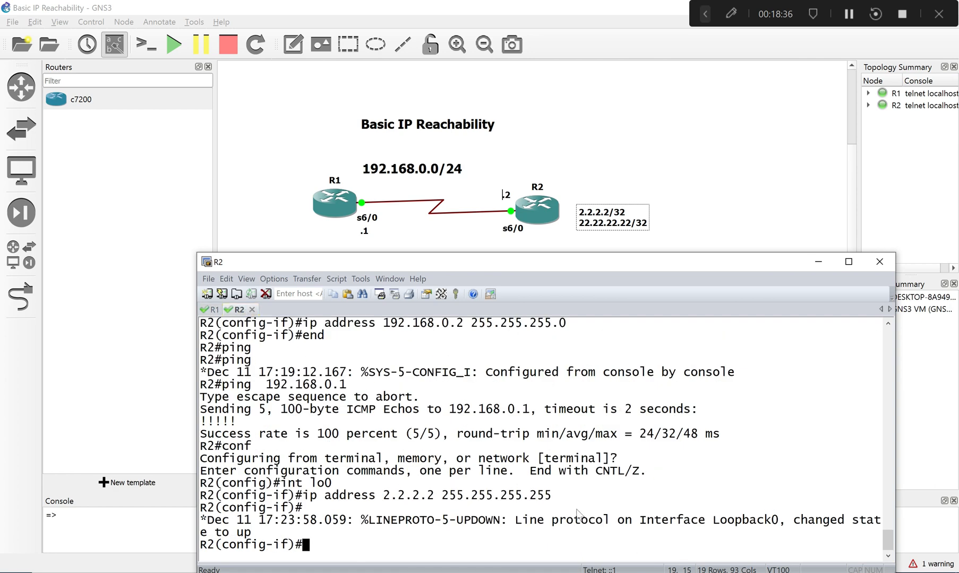
{"action": "left_click", "coordinate": [214, 310]}
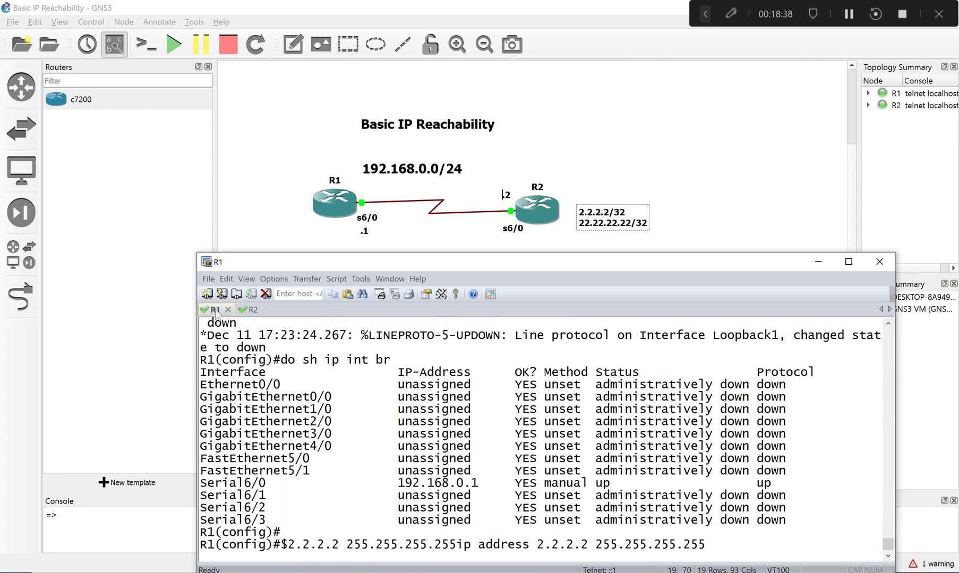
{"action": "key", "text": "Up"}
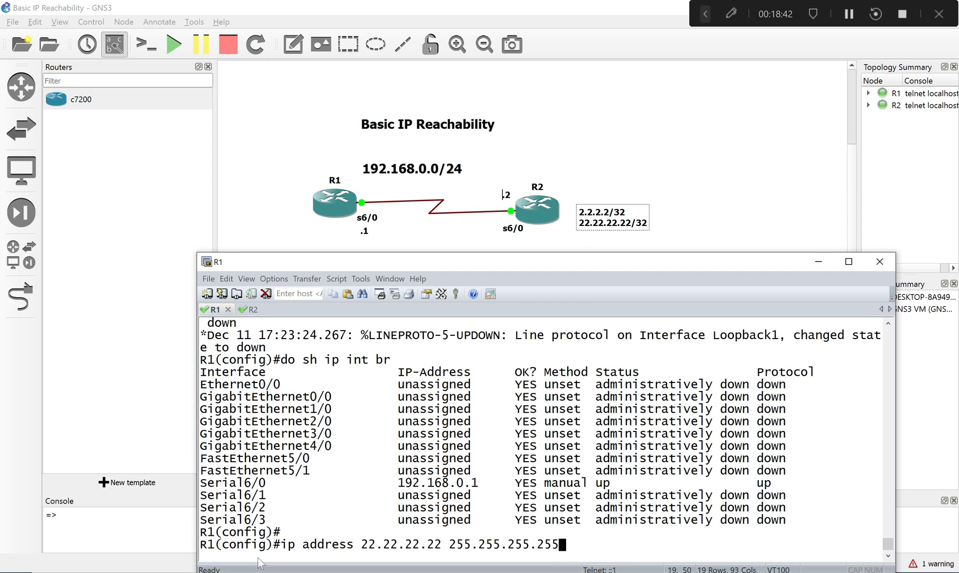
{"action": "left_click_drag", "start_coordinate": [282, 547], "coordinate": [574, 545]}
{"action": "right_click", "coordinate": [539, 545]}
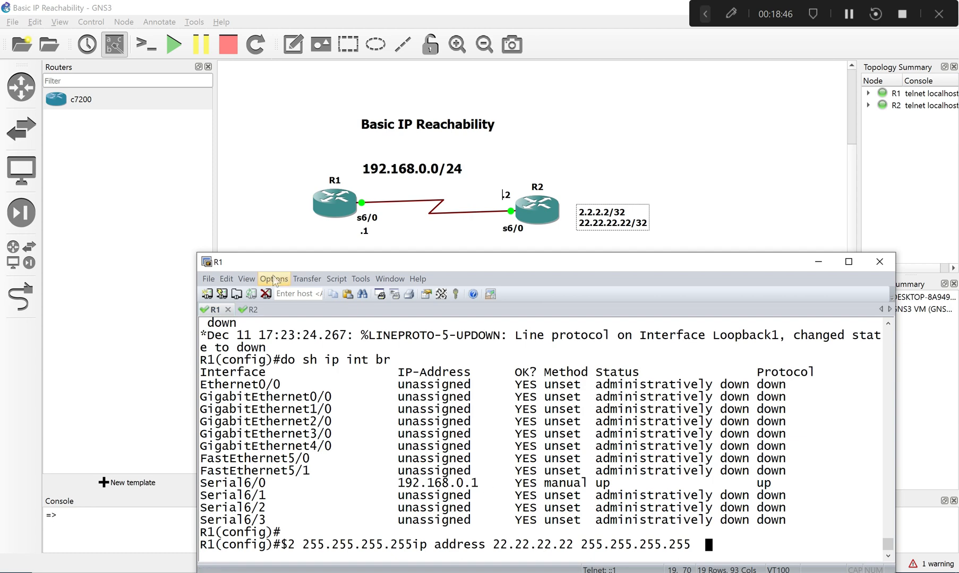
- On R2, enter int lo1 and paste ip address 22.22.22.22 255.255.255.255 to address loopback 1
{"action": "left_click", "coordinate": [255, 309]}
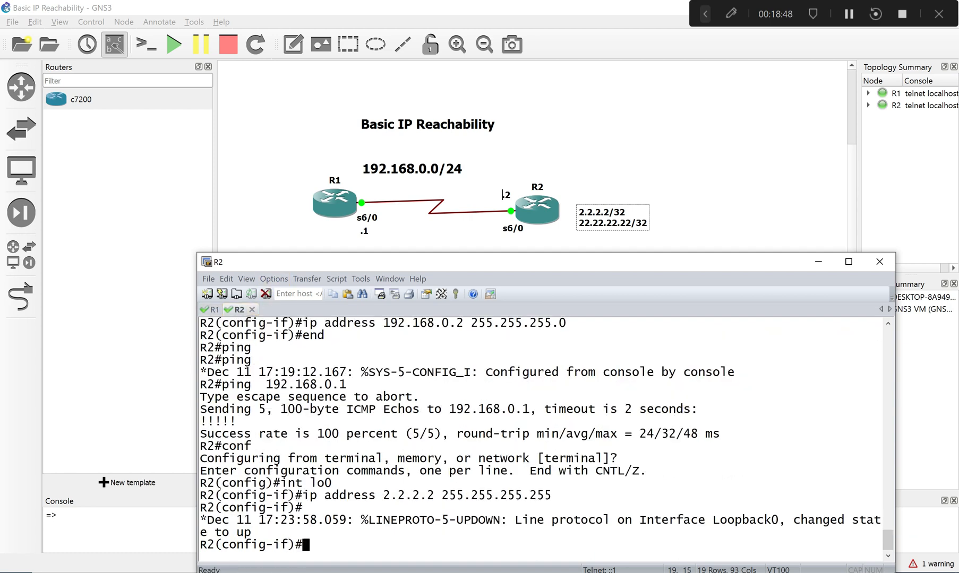
{"action": "key", "text": "Up"}
{"action": "key", "text": "Down"}
{"action": "key", "text": "Up"}
{"action": "key", "text": "Up"}
{"action": "key", "text": "BackSpace"}
{"action": "type", "text": "1"}
{"action": "key", "text": "Return"}
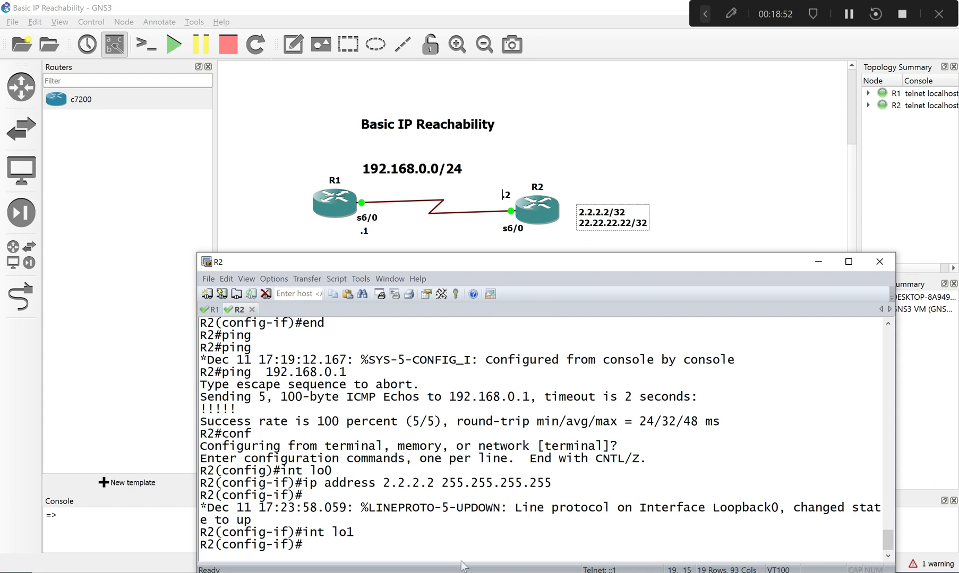
{"action": "type", "text": "ip address 22.22.22.22 255.255.255.255"}
{"action": "key", "text": "Return"}
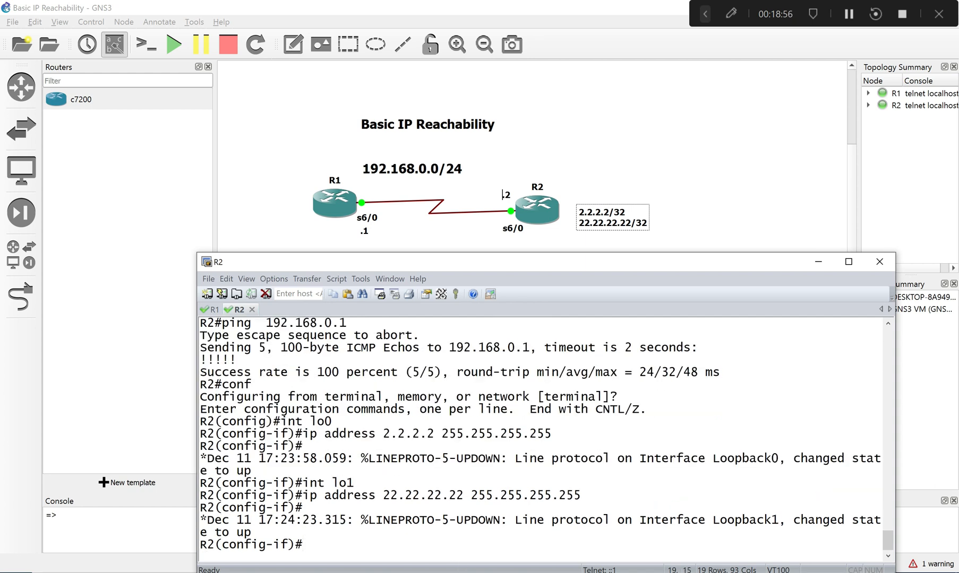
- End configuration mode on R2, run sh ip int br through to its last entries, and highlight both loopbacks
{"action": "type", "text": "end"}
{"action": "key", "text": "Return"}
{"action": "type", "text": "sh ip"}
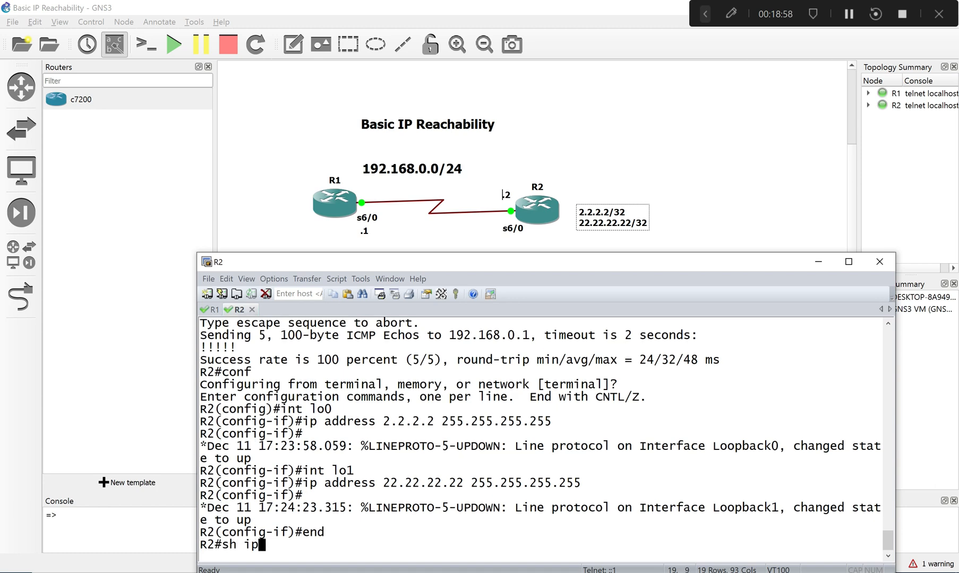
{"action": "type", "text": " int br"}
{"action": "key", "text": "Return"}
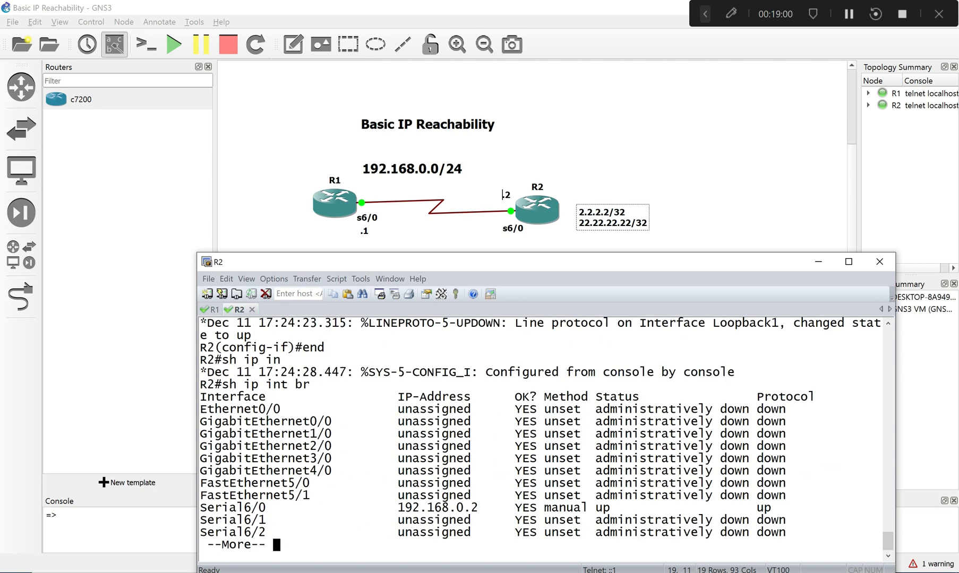
{"action": "key", "text": "space"}
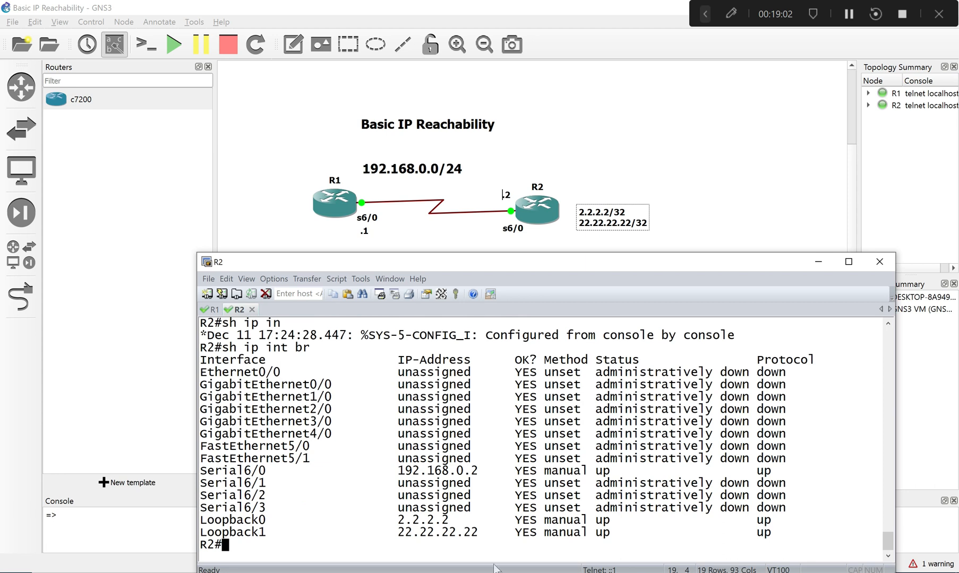
{"action": "left_click_drag", "start_coordinate": [200, 520], "coordinate": [343, 546]}
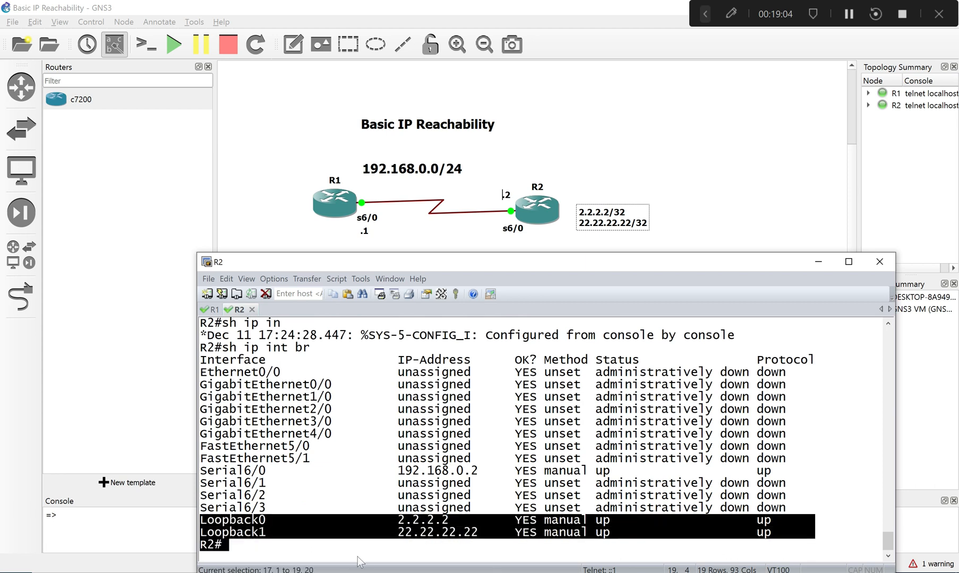
- Switch the console session to R1 and add a topology note beside R1 reading Lo0 1.1.1.1.1/32
{"action": "left_click", "coordinate": [372, 520]}
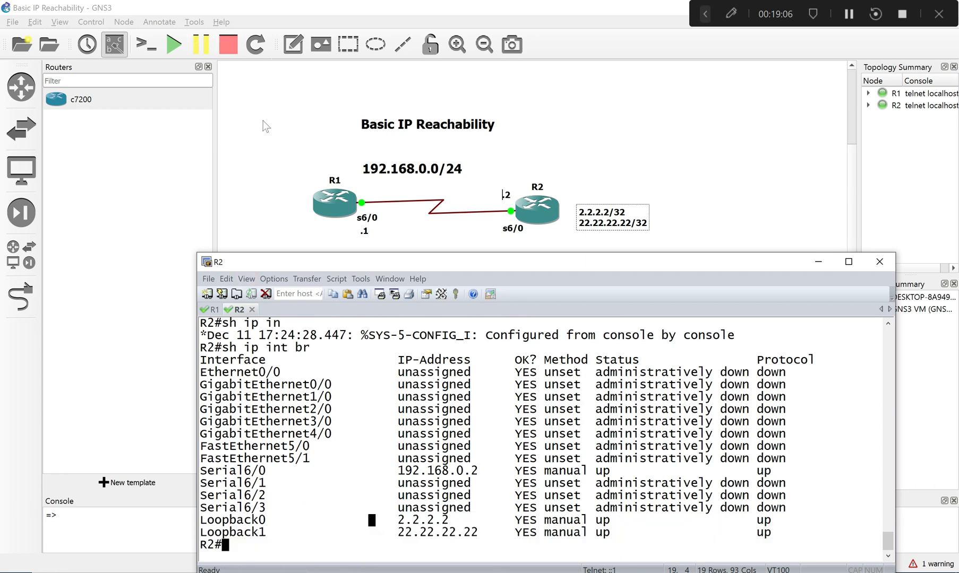
{"action": "left_click_drag", "start_coordinate": [301, 261], "coordinate": [380, 271]}
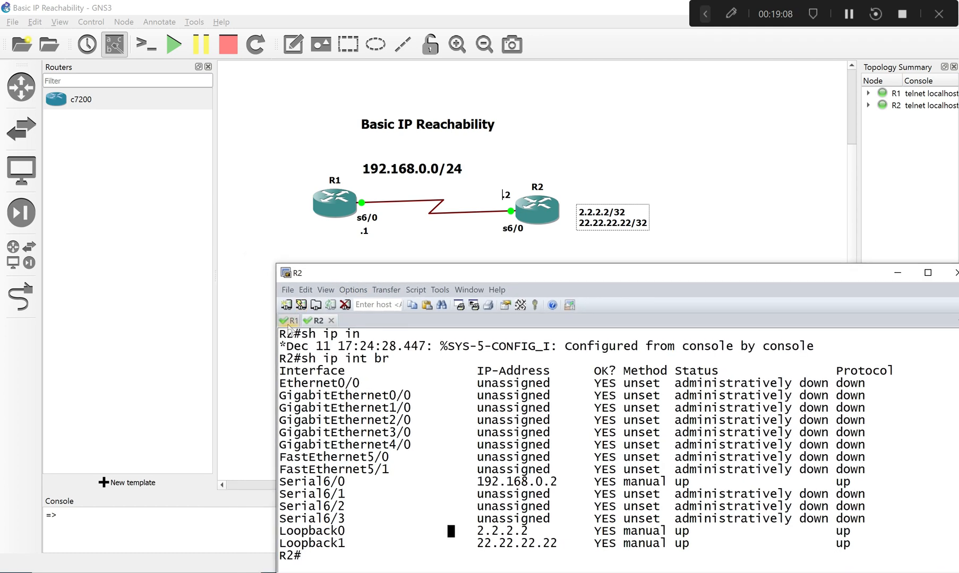
{"action": "left_click", "coordinate": [289, 322]}
{"action": "left_click", "coordinate": [275, 214]}
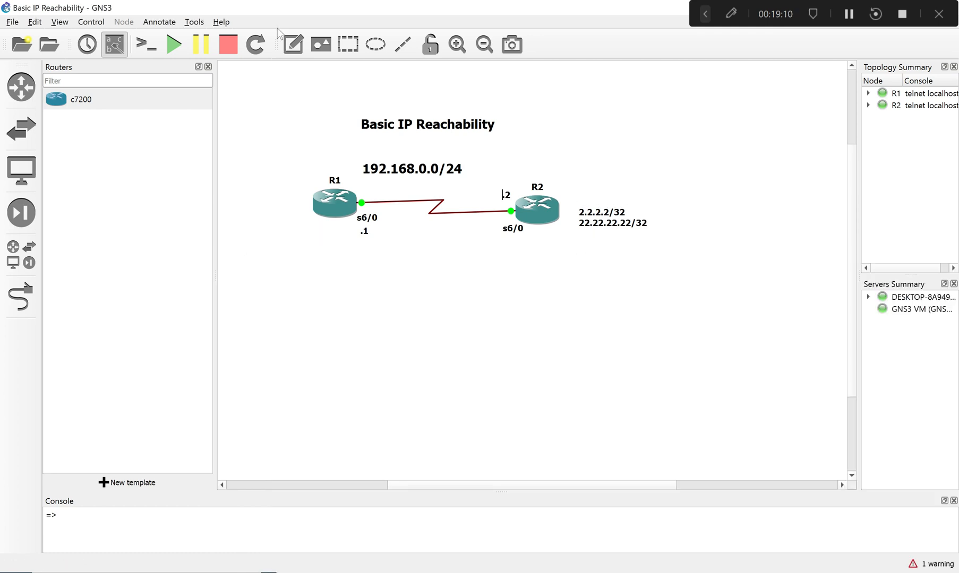
{"action": "left_click", "coordinate": [293, 44]}
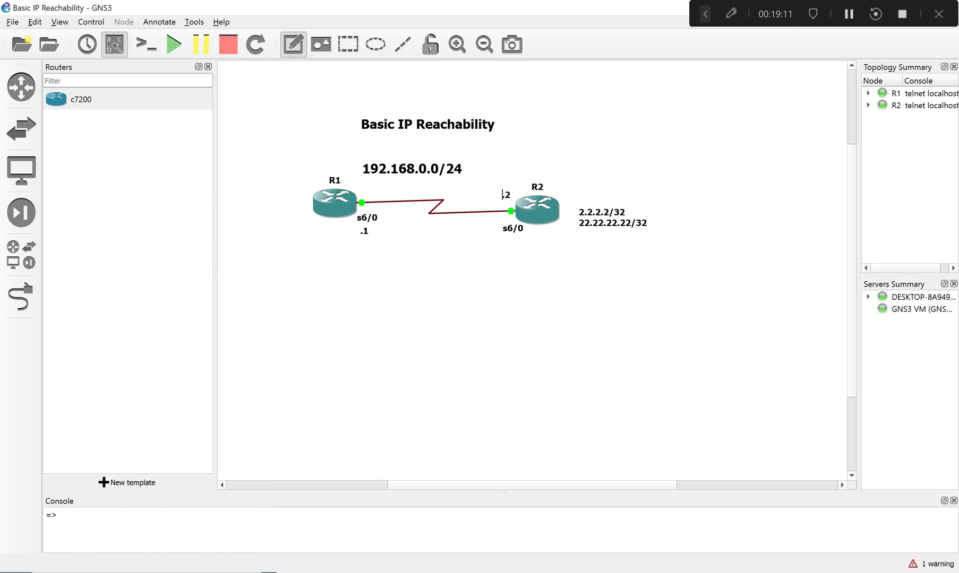
{"action": "left_click", "coordinate": [265, 211]}
{"action": "type", "text": "Lo"}
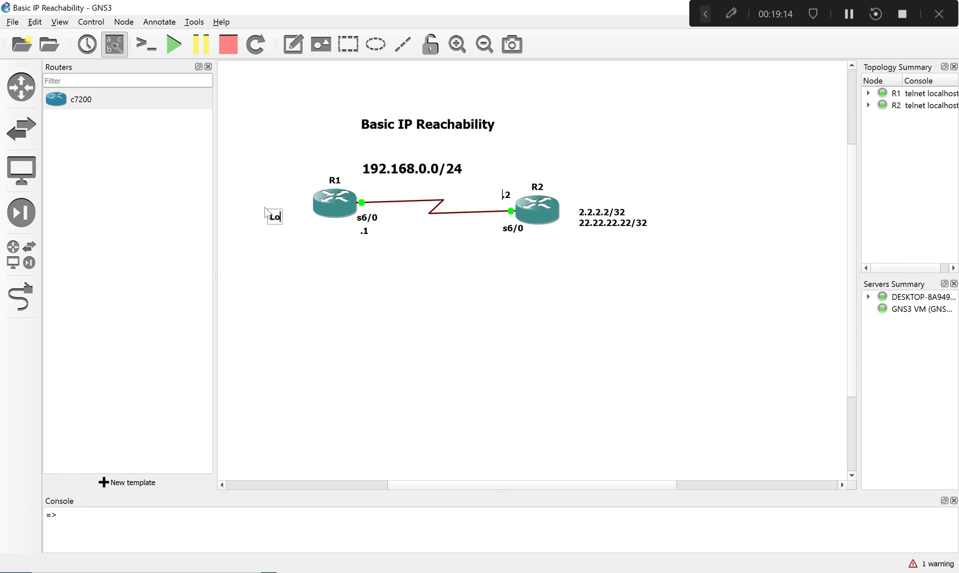
{"action": "type", "text": "0 1.1.1"}
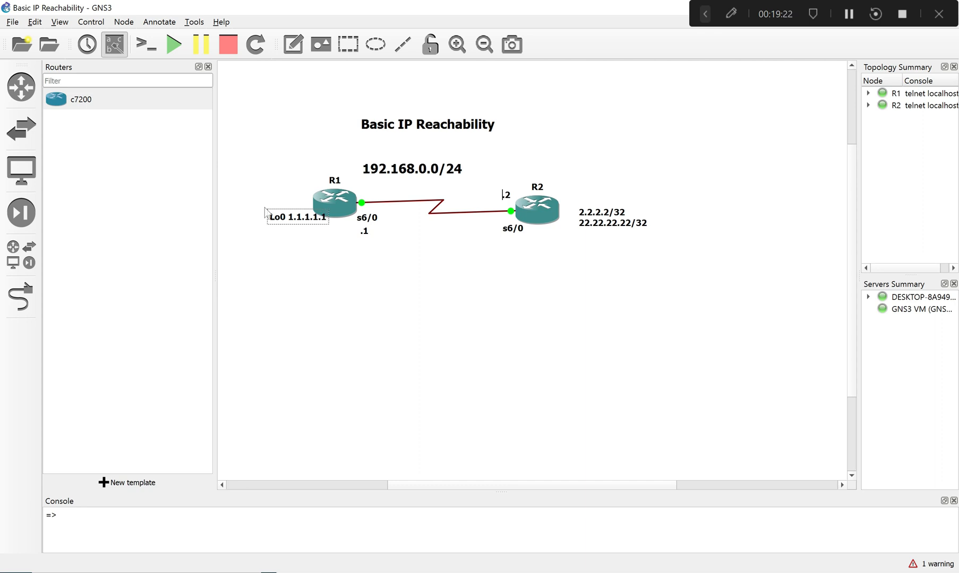
{"action": "type", "text": ".1.1/32"}
{"action": "left_click", "coordinate": [304, 291]}
- Move the Lo0 note up and away from the R1 icon and correct its text to Lo0 1.1.1.1/32
{"action": "left_click_drag", "start_coordinate": [271, 221], "coordinate": [248, 192]}
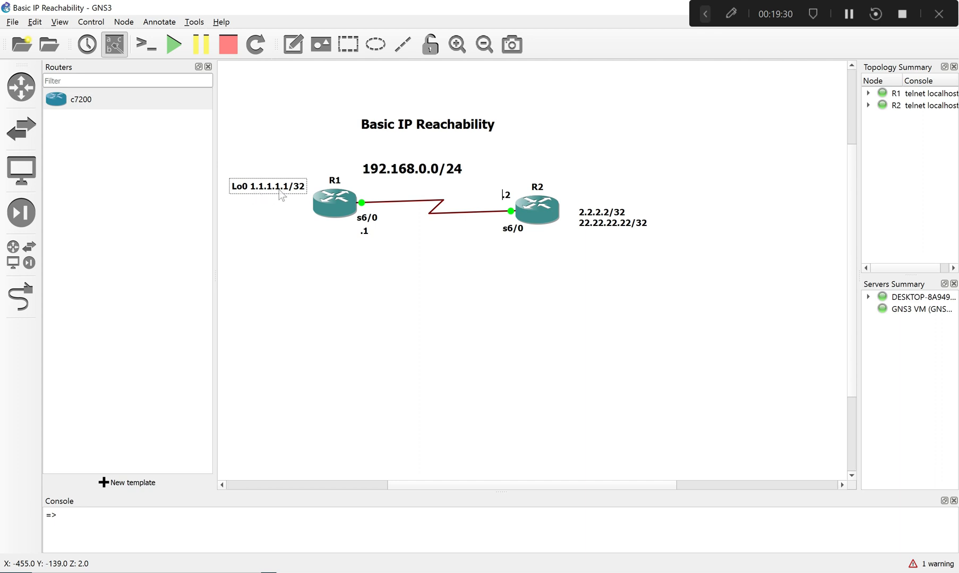
{"action": "double_click", "coordinate": [283, 188]}
{"action": "left_click", "coordinate": [285, 192]}
{"action": "key", "text": "BackSpace"}
{"action": "key", "text": "BackSpace"}
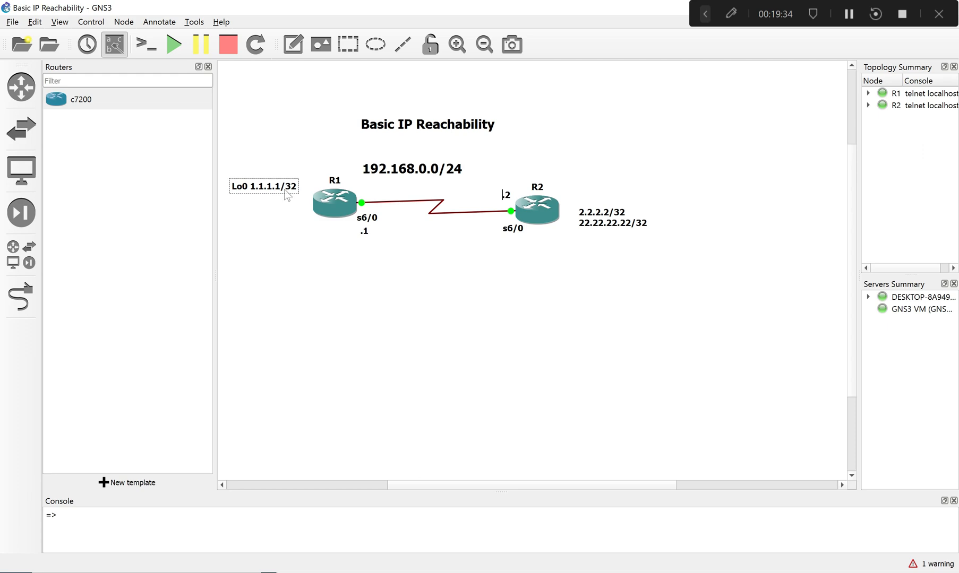
{"action": "left_click", "coordinate": [288, 197]}
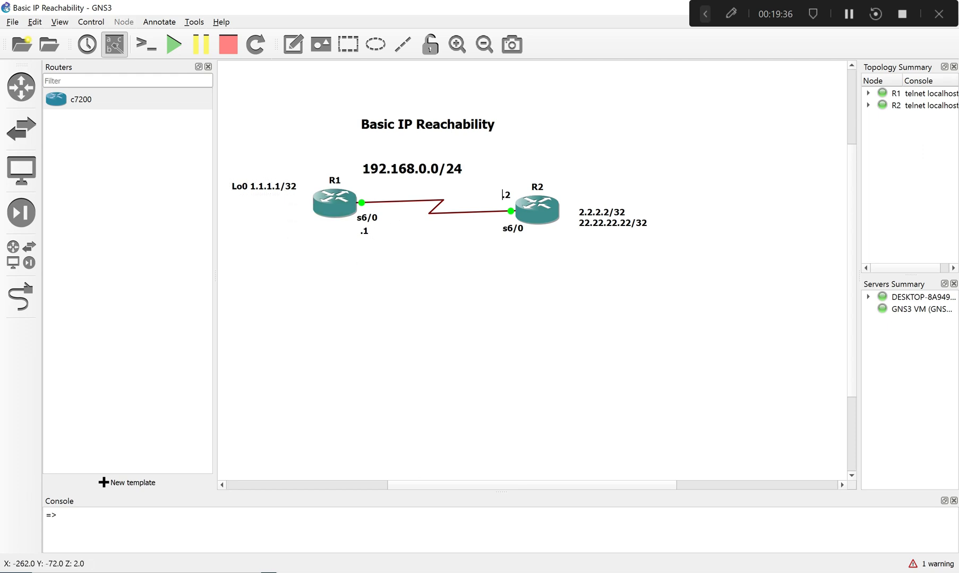
- Return to the R1 console, submit the leftover line to clear it, and enter int lo0
{"action": "key", "text": "alt+Tab"}
{"action": "left_click_drag", "start_coordinate": [468, 275], "coordinate": [394, 257]}
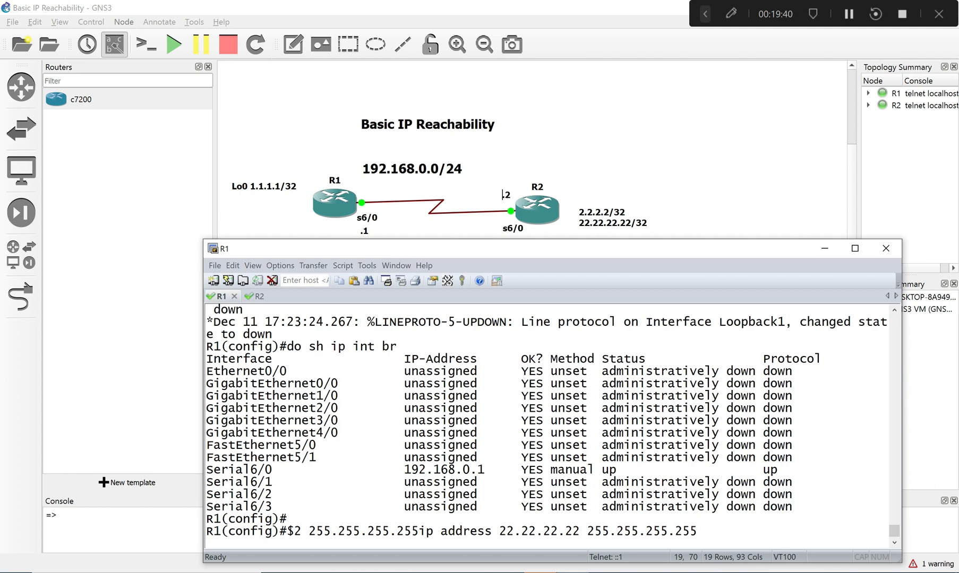
{"action": "key", "text": "Return"}
{"action": "type", "text": "int l"}
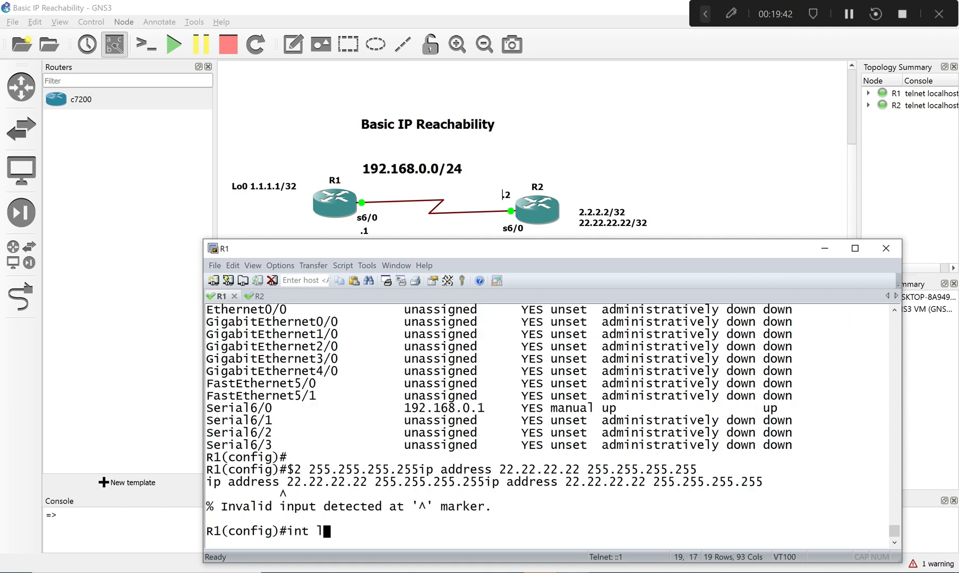
{"action": "type", "text": "o0"}
{"action": "key", "text": "Return"}
- Assign ip address 1.1.1.1 255.255.255.255 to R1's loopback 0 and end configuration mode
{"action": "type", "text": "in"}
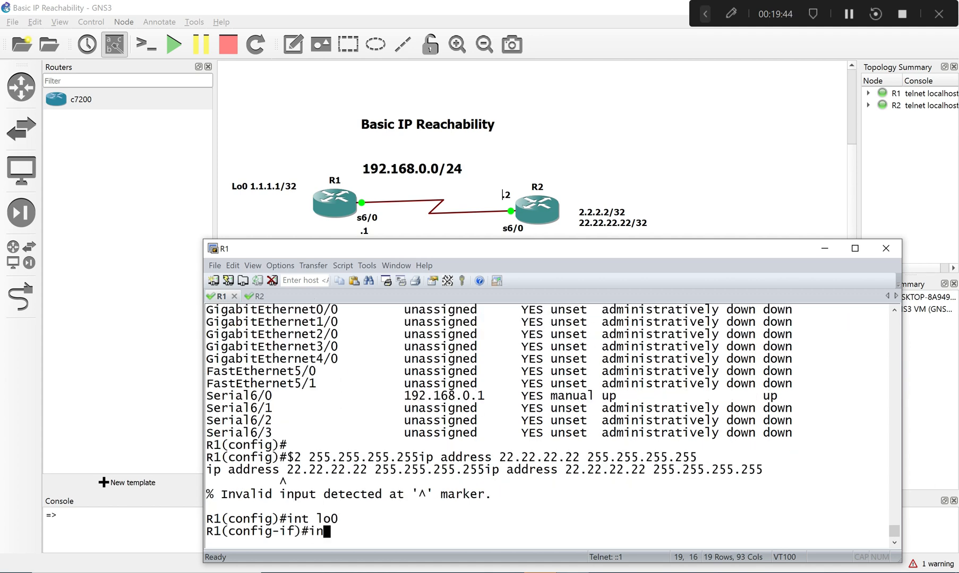
{"action": "key", "text": "BackSpace"}
{"action": "key", "text": "BackSpace"}
{"action": "type", "text": "ip add"}
{"action": "key", "text": "Tab"}
{"action": "type", "text": "1.1."}
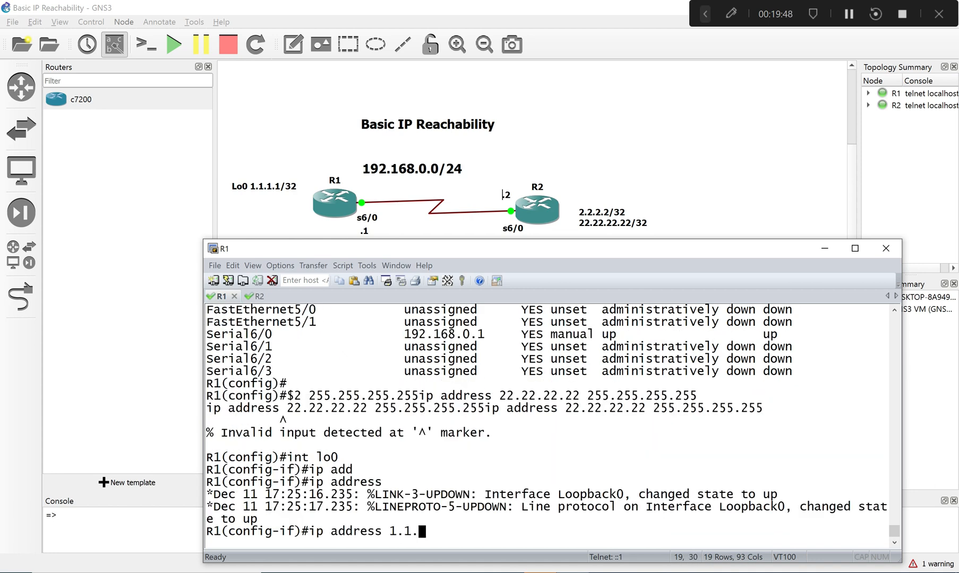
{"action": "type", "text": "1.1 255.255"}
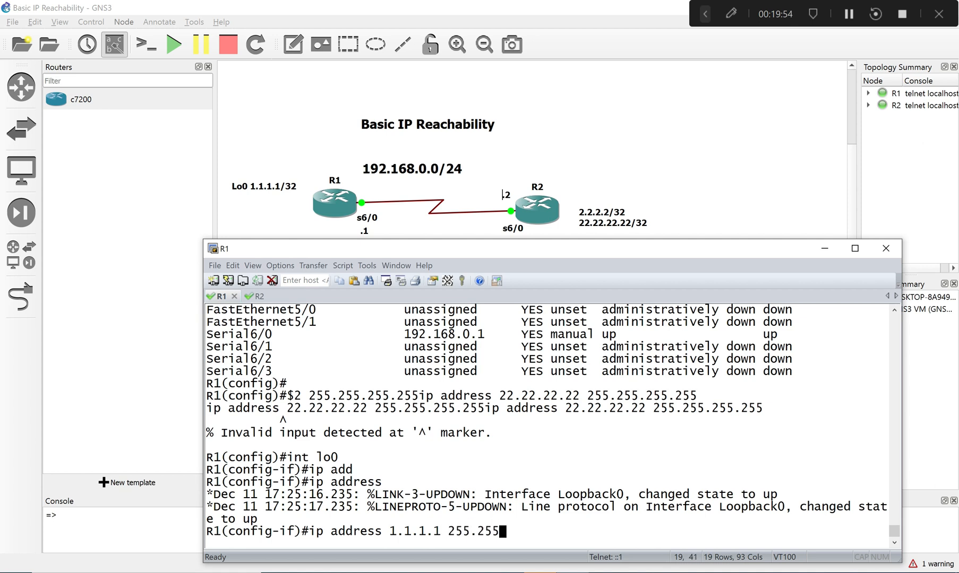
{"action": "type", "text": ".255.255.255"}
{"action": "key", "text": "Return"}
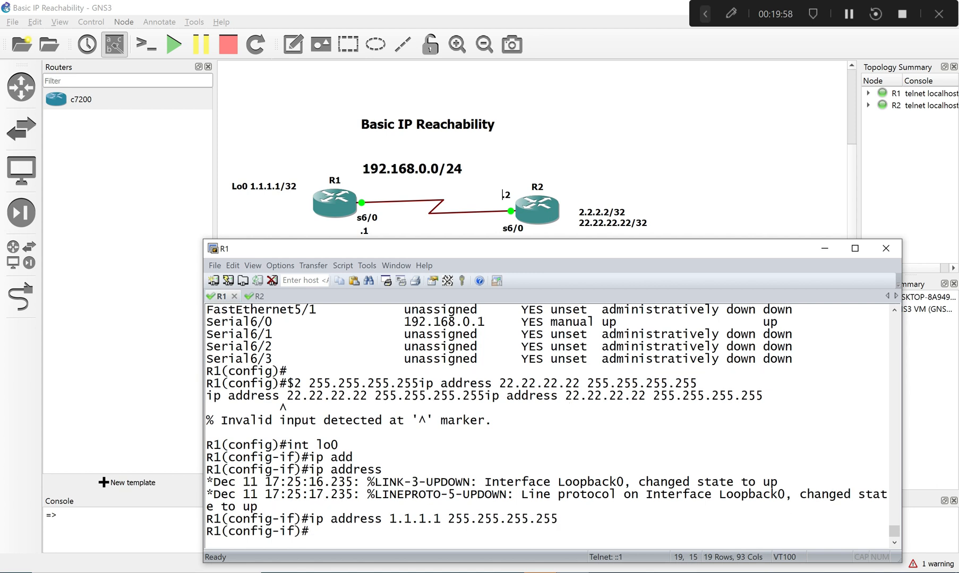
{"action": "type", "text": "end"}
{"action": "key", "text": "Return"}
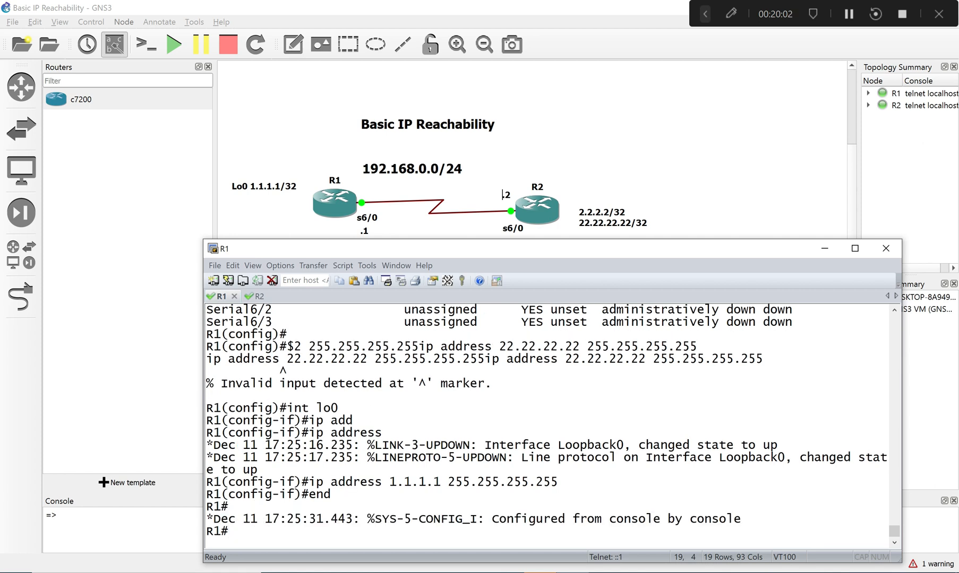
- Reposition the topology notes, moving R2's loopback addresses closer to R2 and the Lo0 note down beside R1
{"action": "type", "text": "ping"}
{"action": "key", "text": "Tab"}
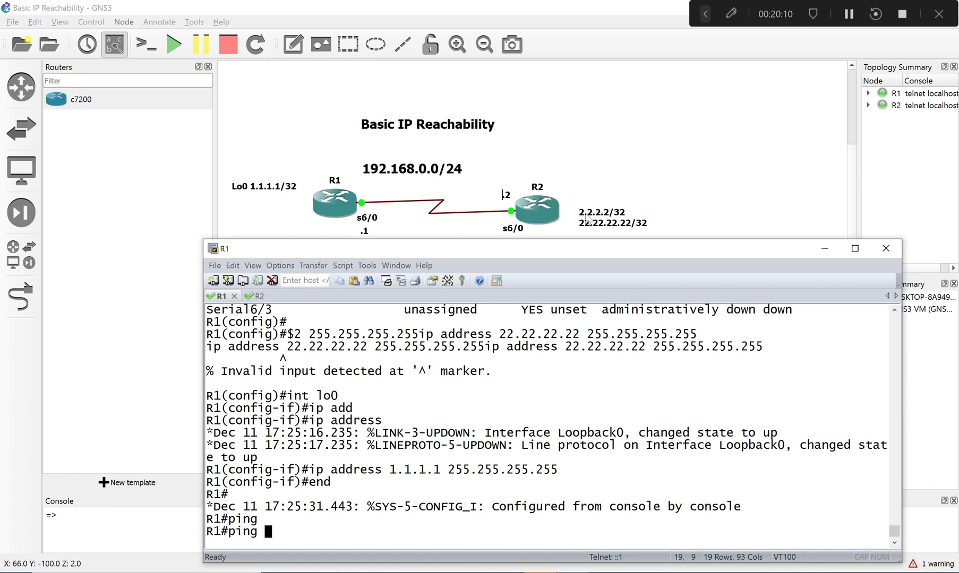
{"action": "left_click_drag", "start_coordinate": [586, 217], "coordinate": [575, 218]}
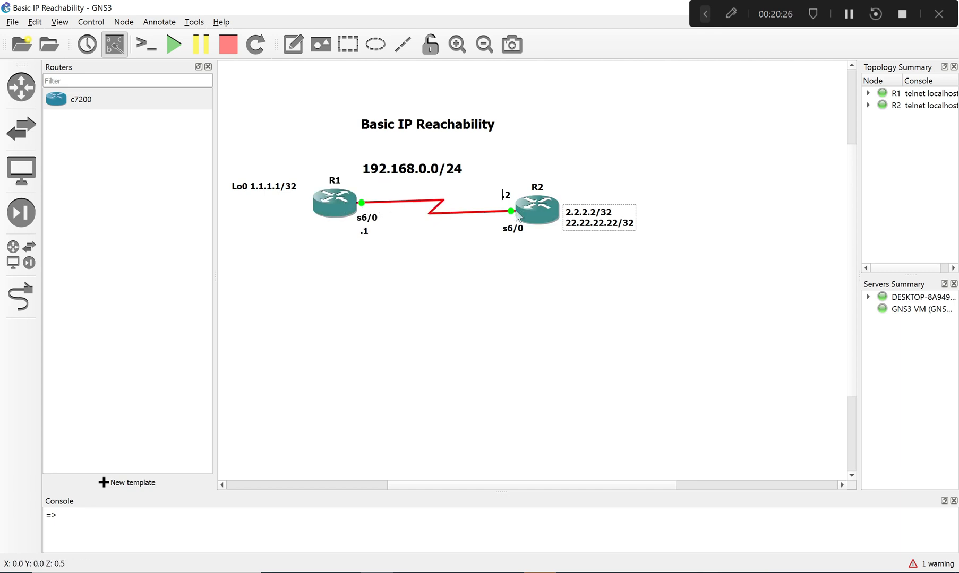
{"action": "mouse_move", "coordinate": [516, 212]}
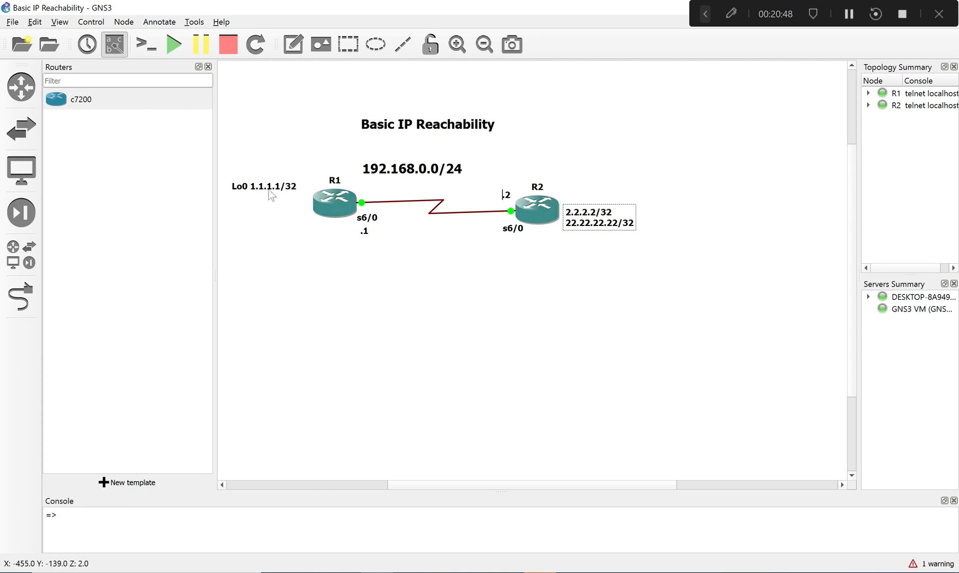
{"action": "left_click_drag", "start_coordinate": [269, 192], "coordinate": [280, 216]}
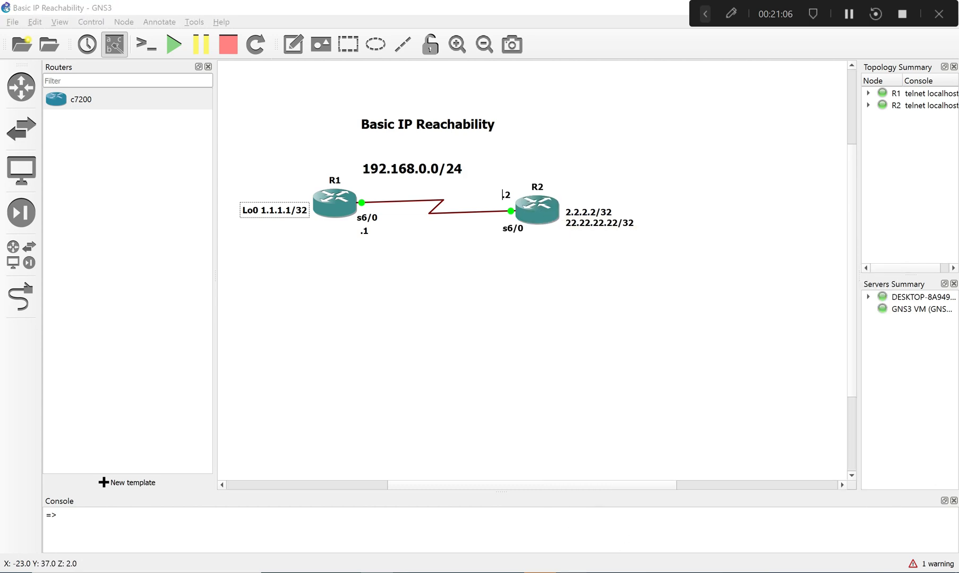
- On the R1 console, clear the unfinished command, ping 1.1.1.1, and highlight the echo replies
{"action": "key", "text": "alt+Tab"}
{"action": "key", "text": "BackSpace"}
{"action": "key", "text": "BackSpace"}
{"action": "key", "text": "BackSpace"}
{"action": "key", "text": "BackSpace"}
{"action": "key", "text": "BackSpace"}
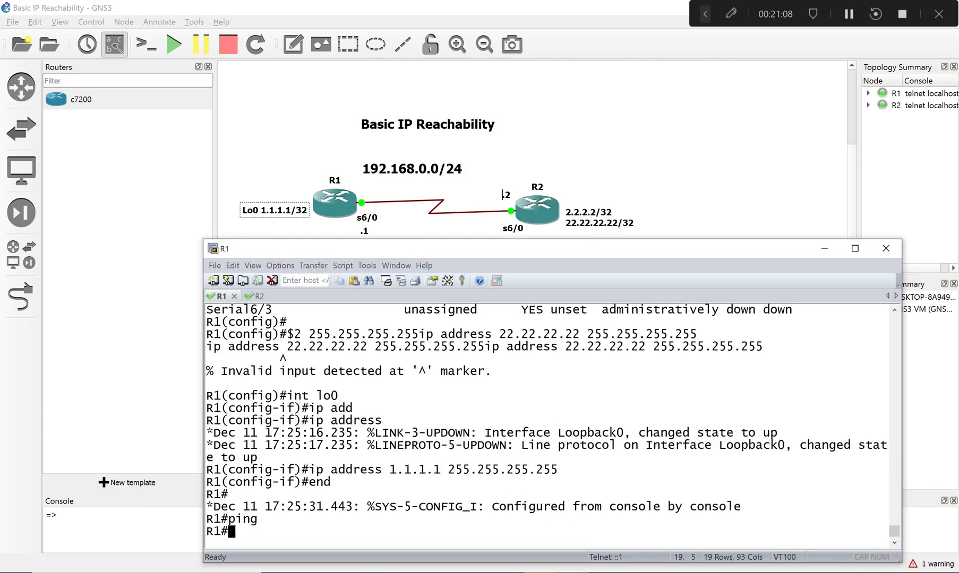
{"action": "type", "text": "pin"}
{"action": "key", "text": "Tab"}
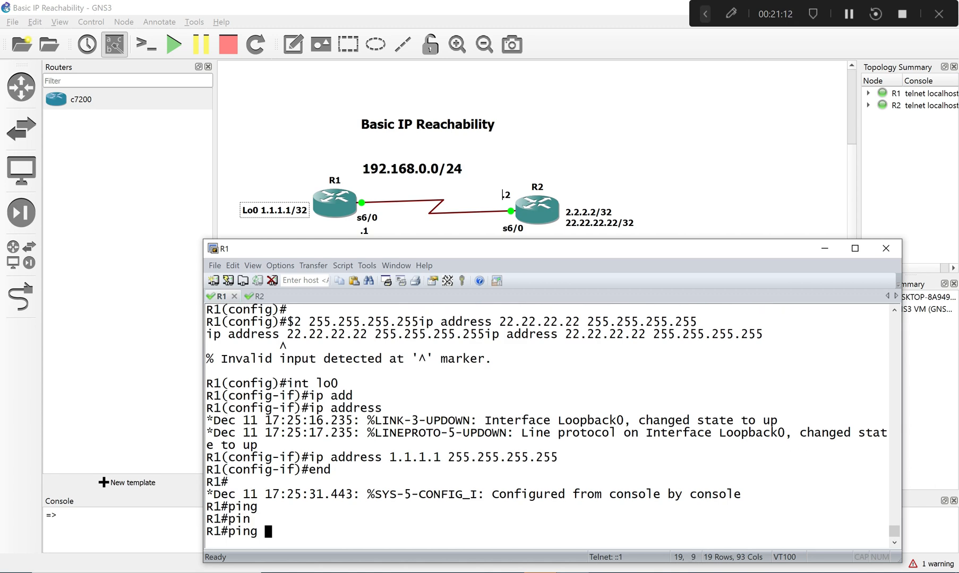
{"action": "type", "text": "1.1.1.1"}
{"action": "key", "text": "Return"}
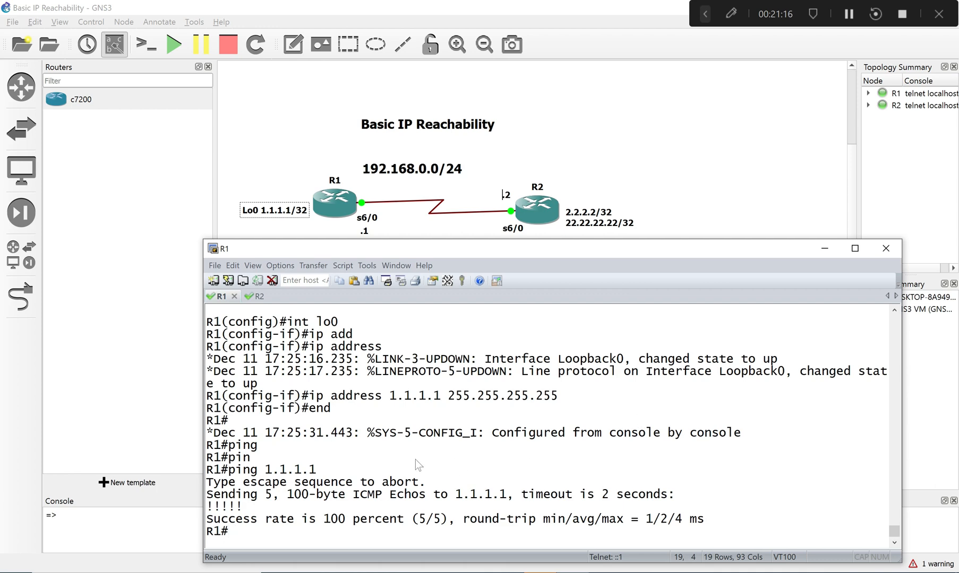
{"action": "left_click_drag", "start_coordinate": [208, 509], "coordinate": [235, 507]}
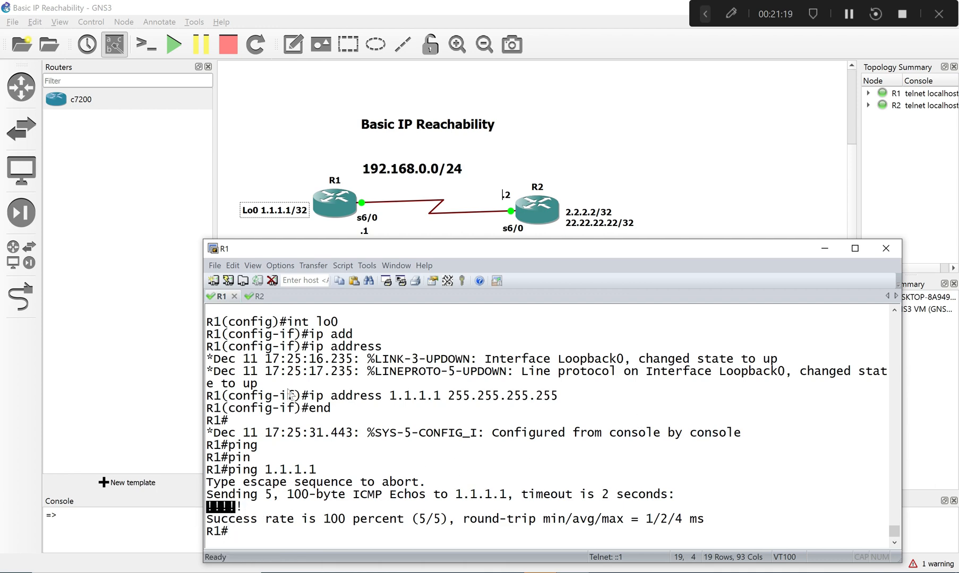
- Switch to R2 and ping its own loopback 0, pasting 2.2.2.2 from the interface list
{"action": "left_click", "coordinate": [258, 297]}
{"action": "type", "text": "ping"}
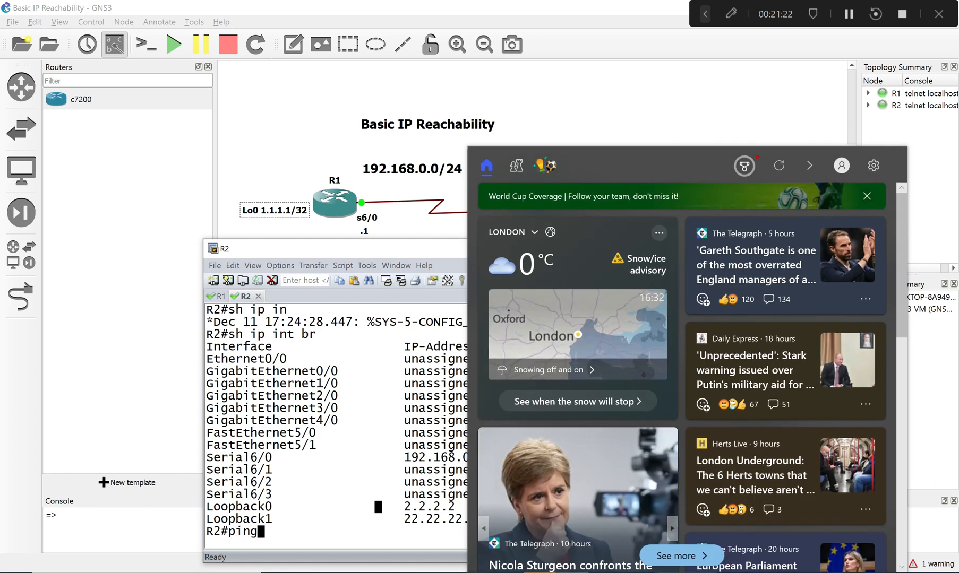
{"action": "left_click", "coordinate": [362, 444]}
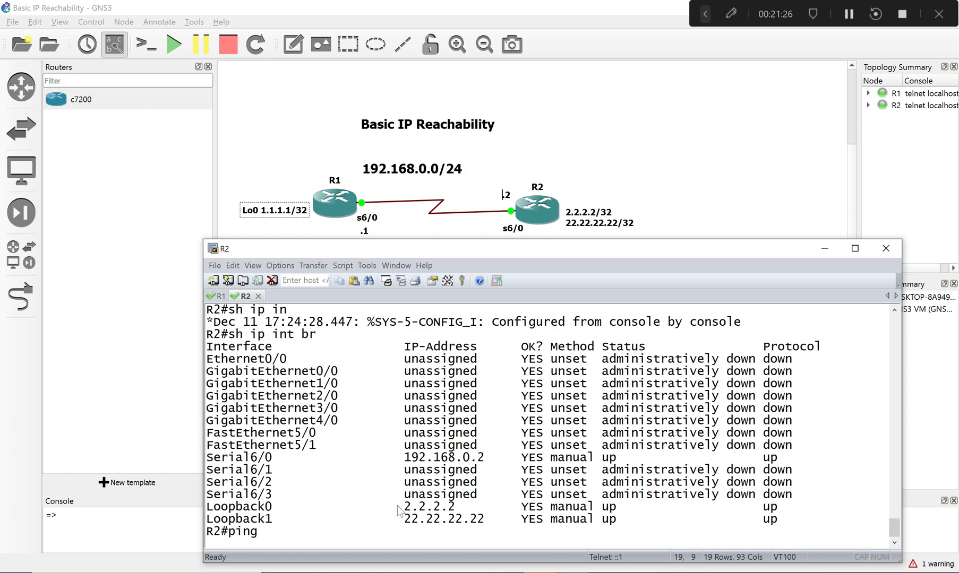
{"action": "left_click_drag", "start_coordinate": [397, 507], "coordinate": [457, 517]}
{"action": "right_click", "coordinate": [458, 518]}
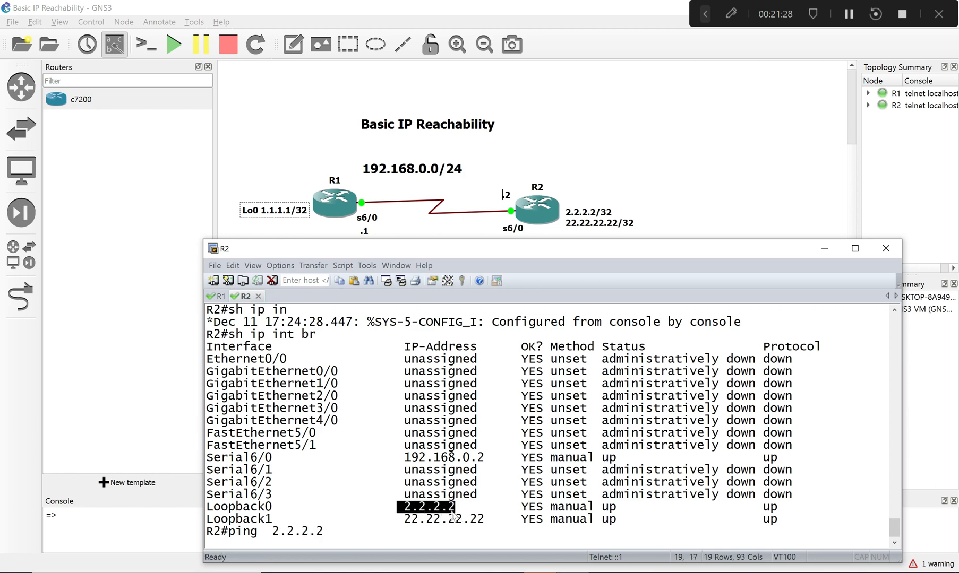
{"action": "key", "text": "Return"}
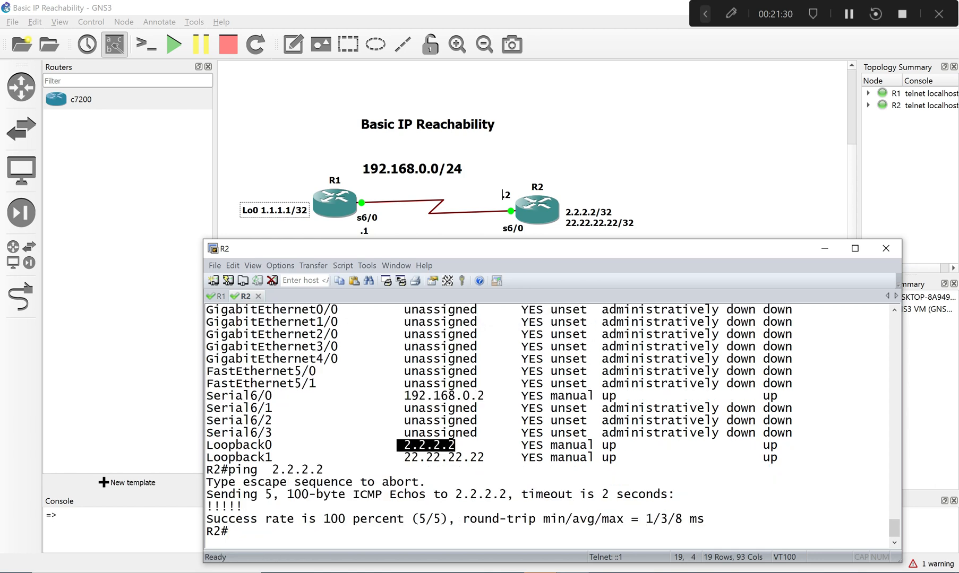
- Ping R2's own loopback 1, pasting 22.22.22.22 from the interface list
{"action": "type", "text": "ping"}
{"action": "left_click_drag", "start_coordinate": [404, 457], "coordinate": [488, 457]}
{"action": "right_click", "coordinate": [480, 465]}
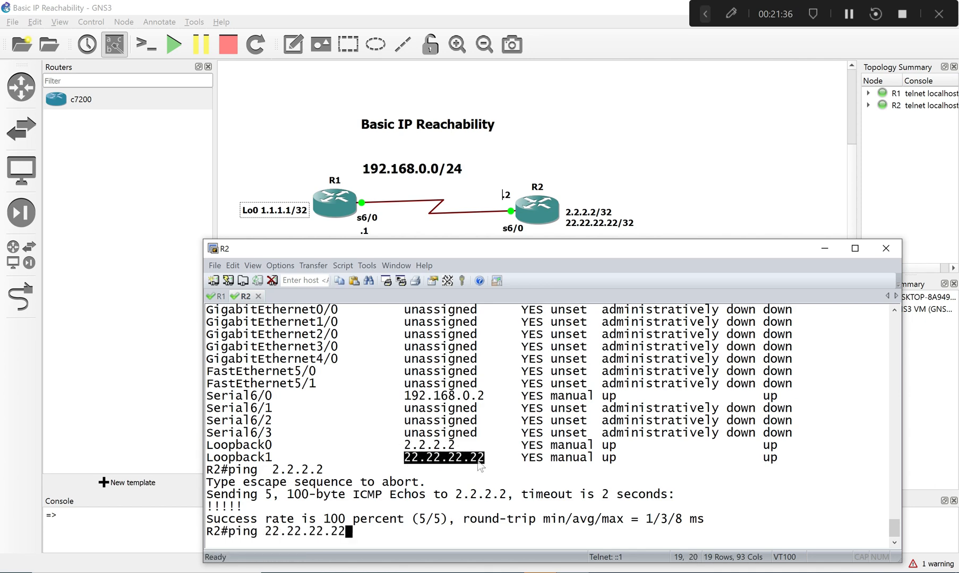
{"action": "key", "text": "Return"}
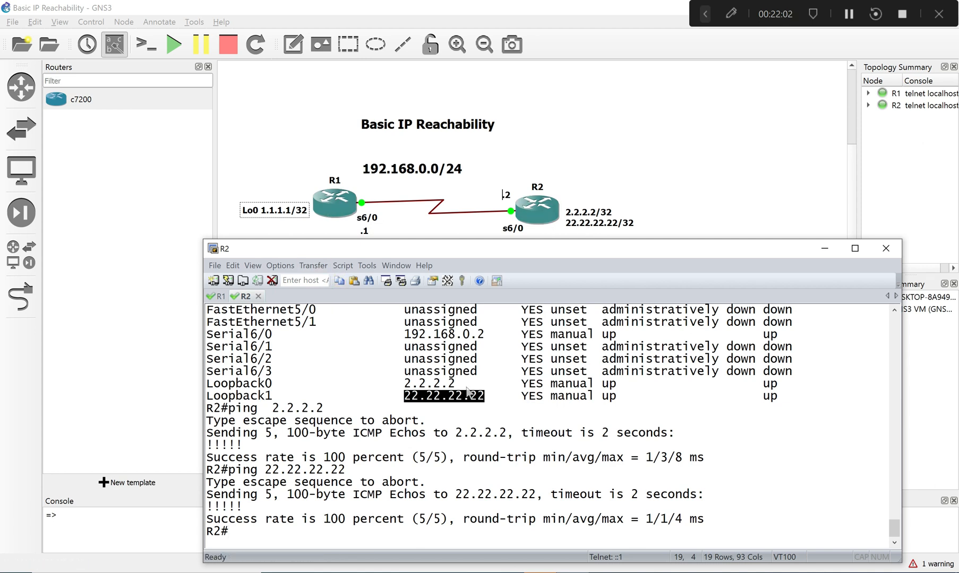
- From R2, ping R1's loopback address 1.1.1.1
{"action": "type", "text": "ping 1.1.1.1."}
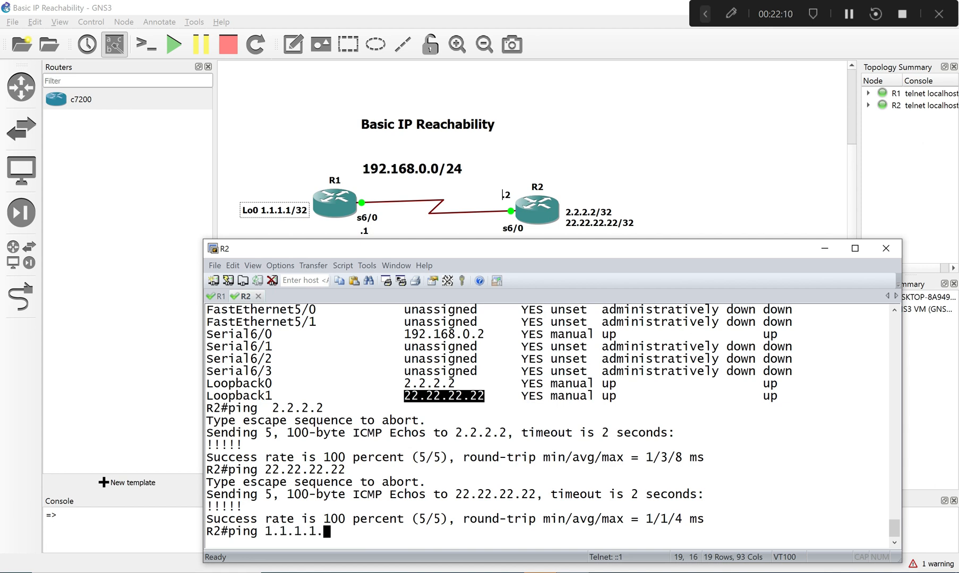
{"action": "key", "text": "BackSpace"}
{"action": "key", "text": "Return"}
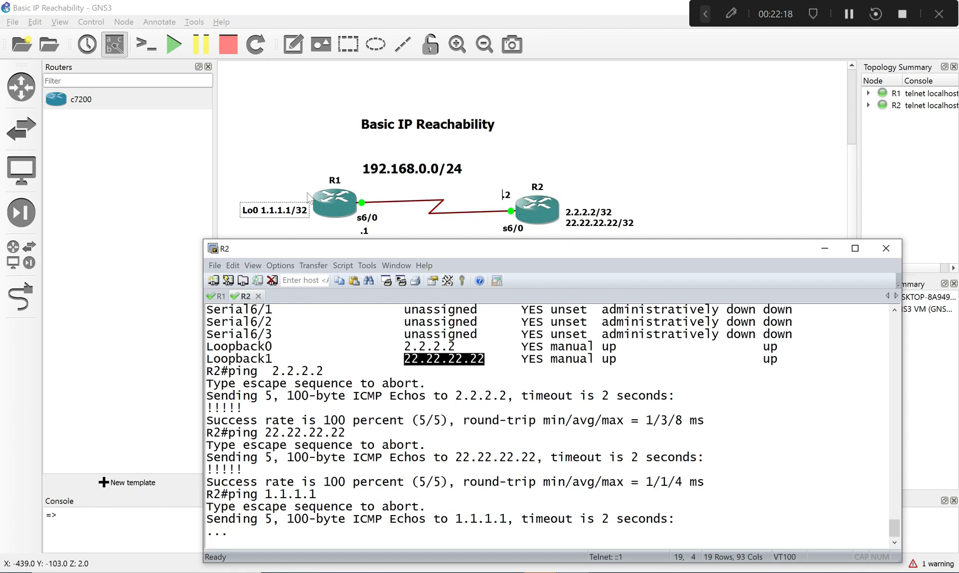
- Switch to R1 and ping R2's loopback address 2.2.2.2
{"action": "left_click", "coordinate": [217, 296]}
{"action": "type", "text": "pin"}
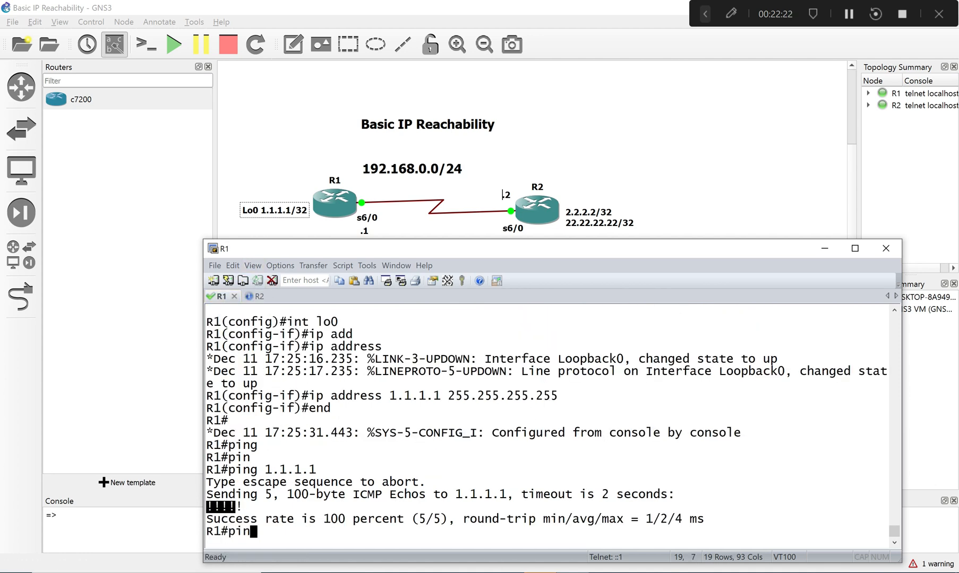
{"action": "key", "text": "Tab"}
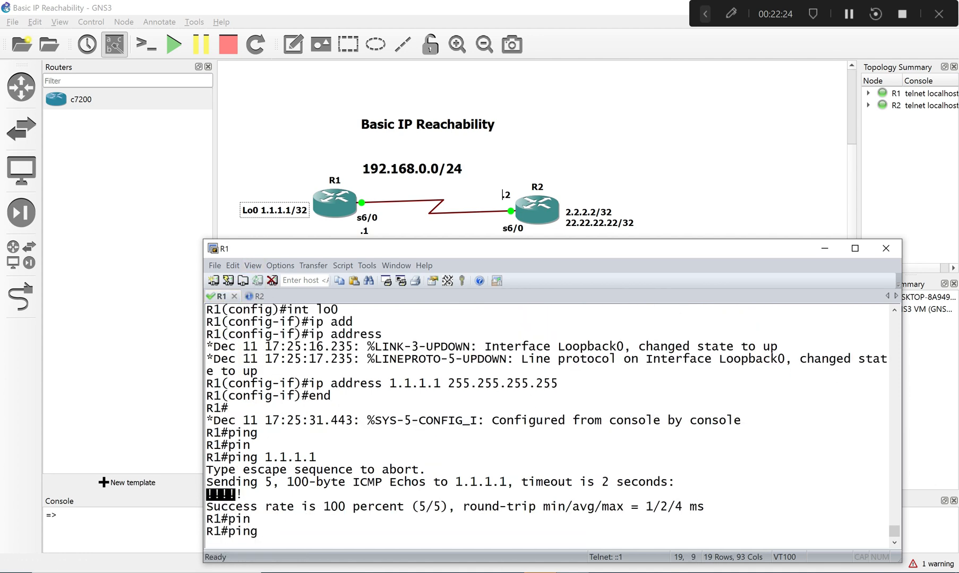
{"action": "type", "text": "2.2.2.2"}
{"action": "key", "text": "Return"}
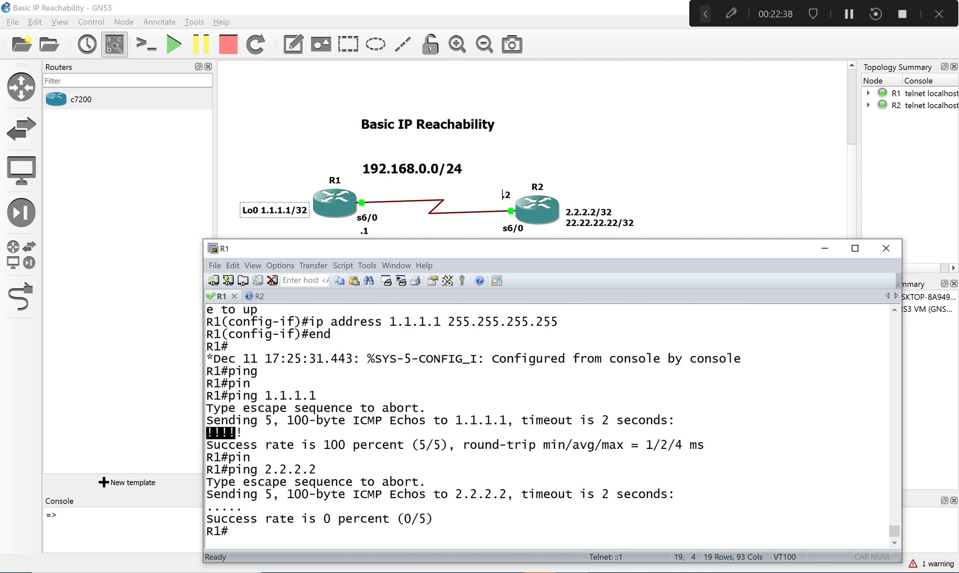
- From R1, ping R2's second loopback address 22.22.22.22
{"action": "key", "text": "Up"}
{"action": "key", "text": "BackSpace"}
{"action": "key", "text": "BackSpace"}
{"action": "key", "text": "BackSpace"}
{"action": "key", "text": "BackSpace"}
{"action": "type", "text": "2.22.2."}
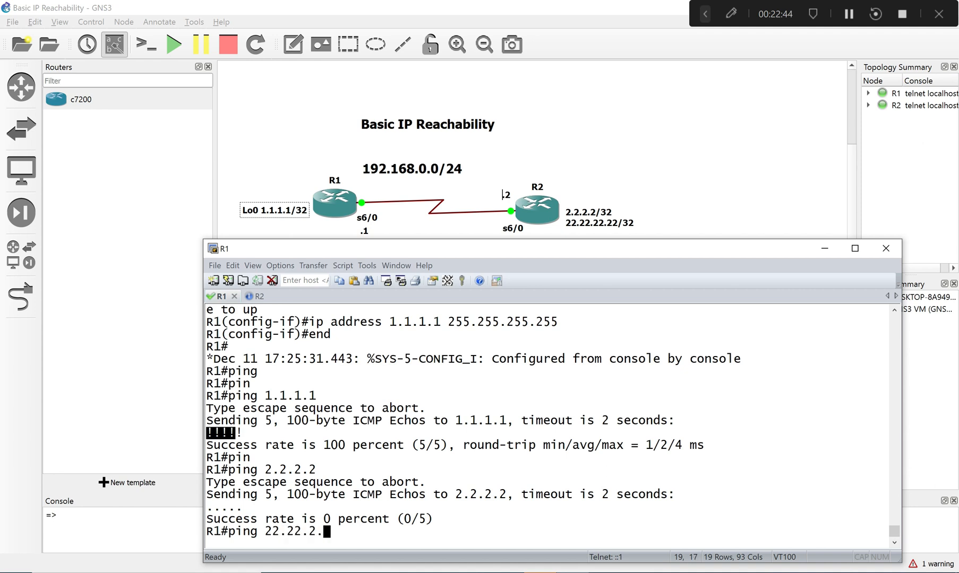
{"action": "key", "text": "BackSpace"}
{"action": "type", "text": "2.22"}
{"action": "key", "text": "Return"}
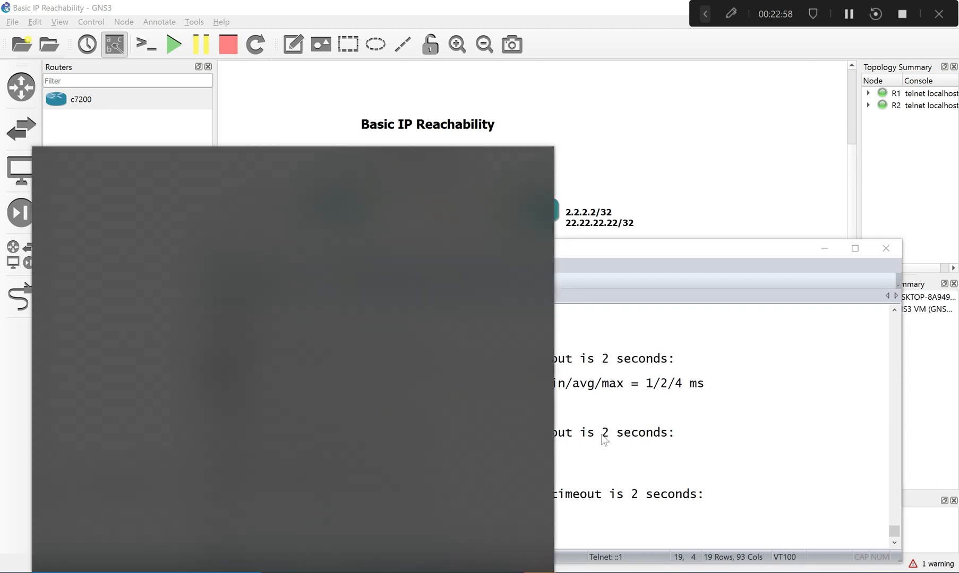
{"action": "left_click_drag", "start_coordinate": [760, 312], "coordinate": [749, 322]}
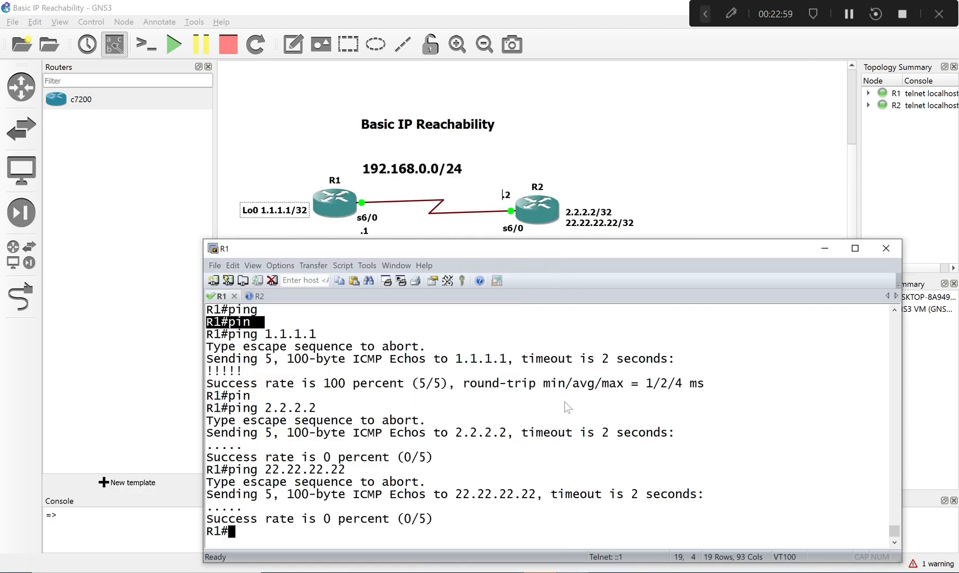
{"action": "left_click", "coordinate": [347, 513]}
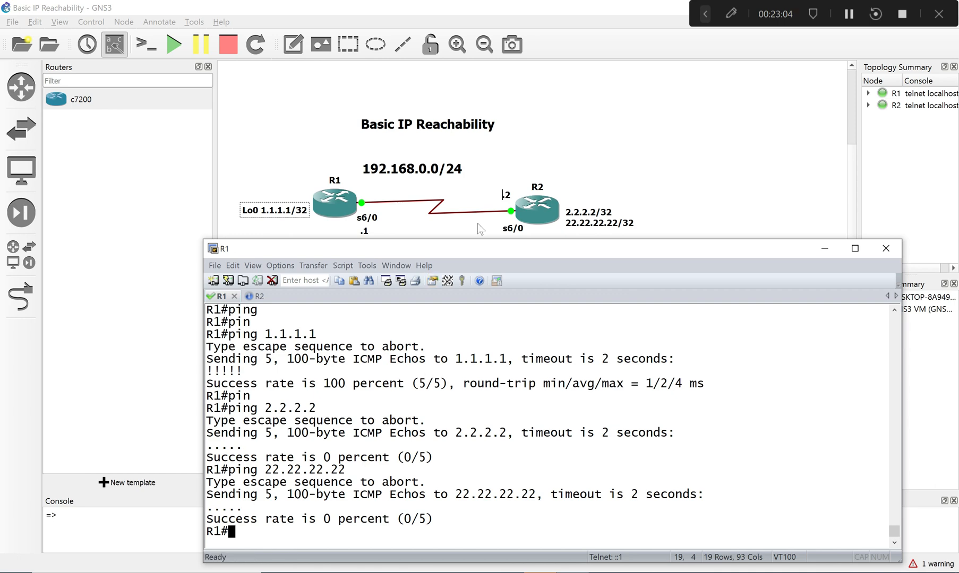
- Switch to the Notepad lab notes and review the heading on configuring, troubleshooting and verifying IPv4 addressing, then return to the GNS3 topology
{"action": "left_click_drag", "start_coordinate": [470, 254], "coordinate": [358, 224]}
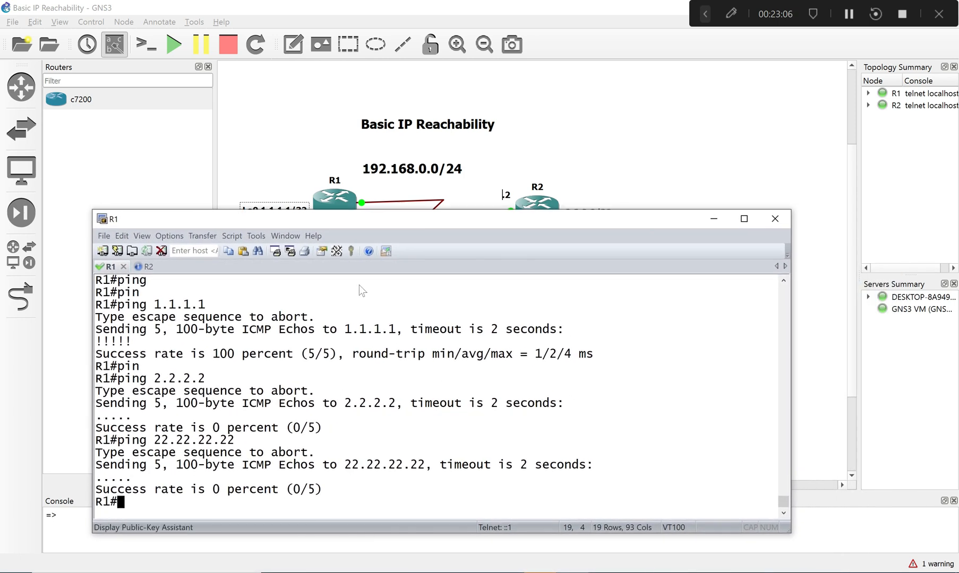
{"action": "key", "text": "alt+Tab"}
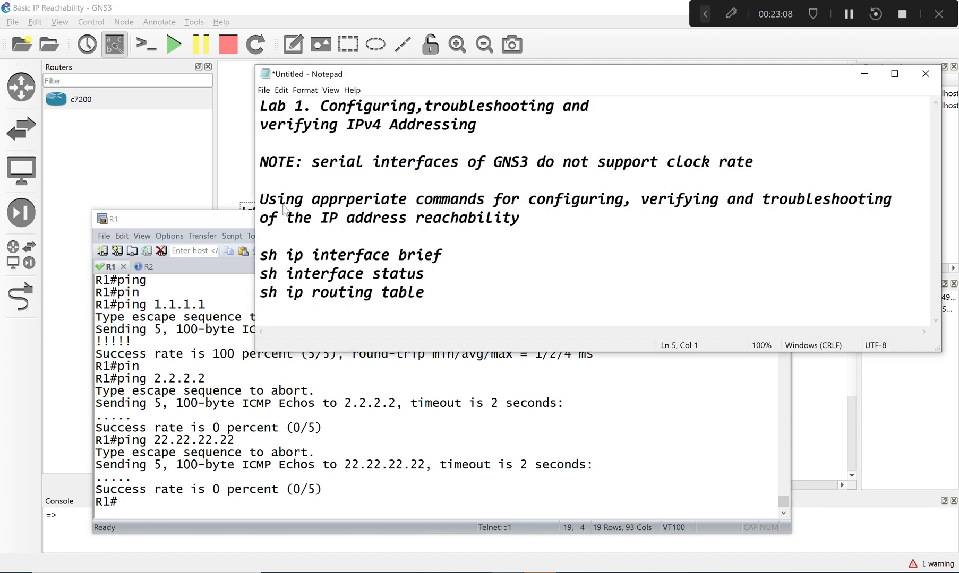
{"action": "left_click_drag", "start_coordinate": [312, 105], "coordinate": [536, 108]}
{"action": "left_click", "coordinate": [450, 124]}
{"action": "left_click_drag", "start_coordinate": [416, 106], "coordinate": [321, 106]}
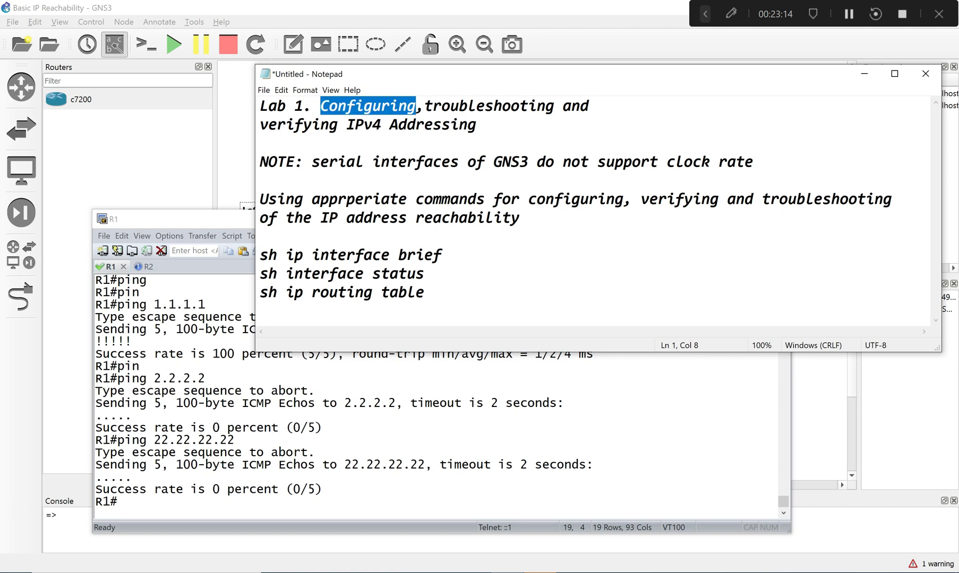
{"action": "left_click", "coordinate": [425, 106]}
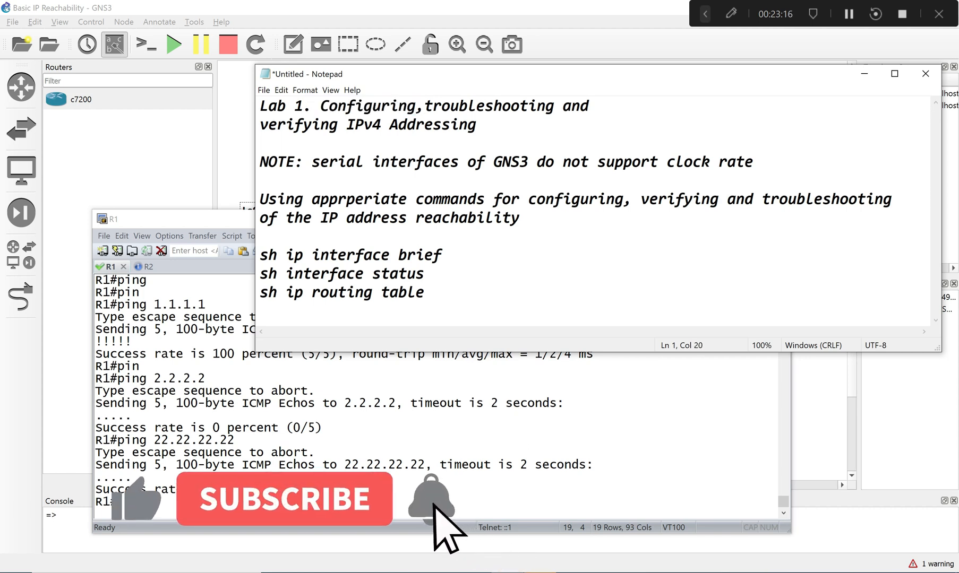
{"action": "mouse_move", "coordinate": [260, 124]}
{"action": "left_mouse_down"}
{"action": "mouse_move", "coordinate": [476, 125]}
{"action": "mouse_move", "coordinate": [338, 125]}
{"action": "mouse_move", "coordinate": [381, 125]}
{"action": "mouse_move", "coordinate": [260, 144]}
{"action": "left_mouse_up"}
{"action": "left_click", "coordinate": [477, 125]}
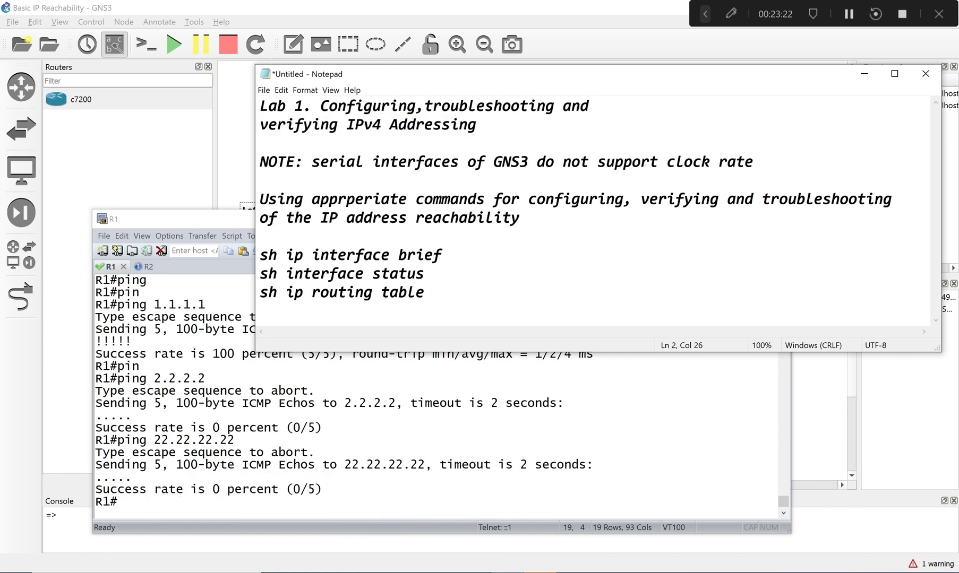
{"action": "left_click_drag", "start_coordinate": [424, 105], "coordinate": [554, 105]}
{"action": "left_click_drag", "start_coordinate": [307, 502], "coordinate": [304, 489]}
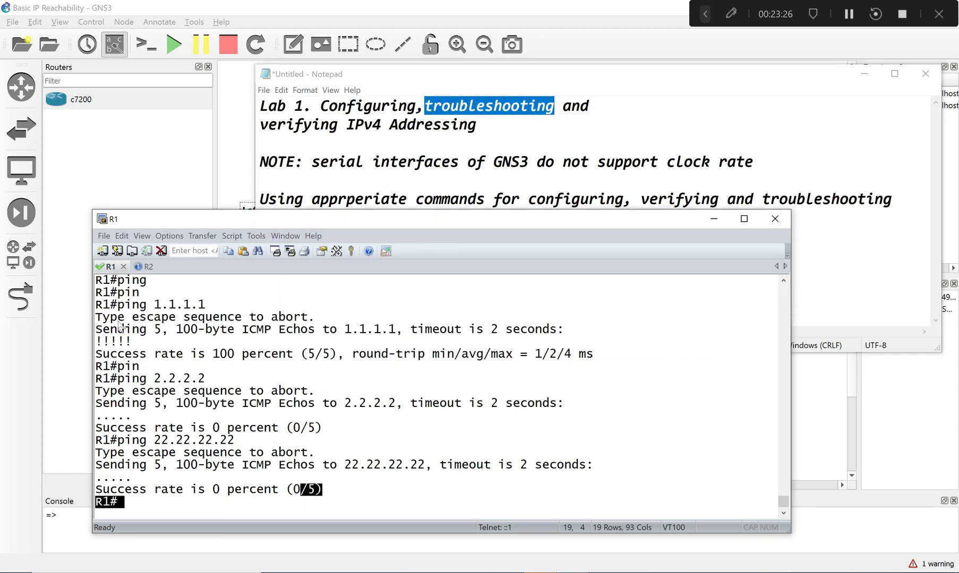
{"action": "left_click", "coordinate": [238, 118]}
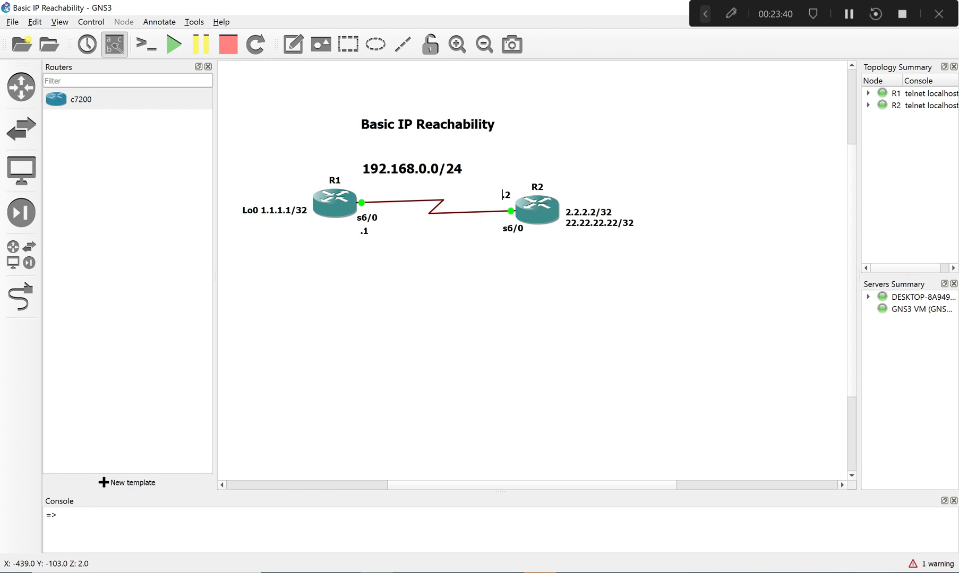
- Reopen the Notepad notes, add blank lines at the end and review the listed verification commands, including sh ip interface brief
{"action": "mouse_move", "coordinate": [539, 572]}
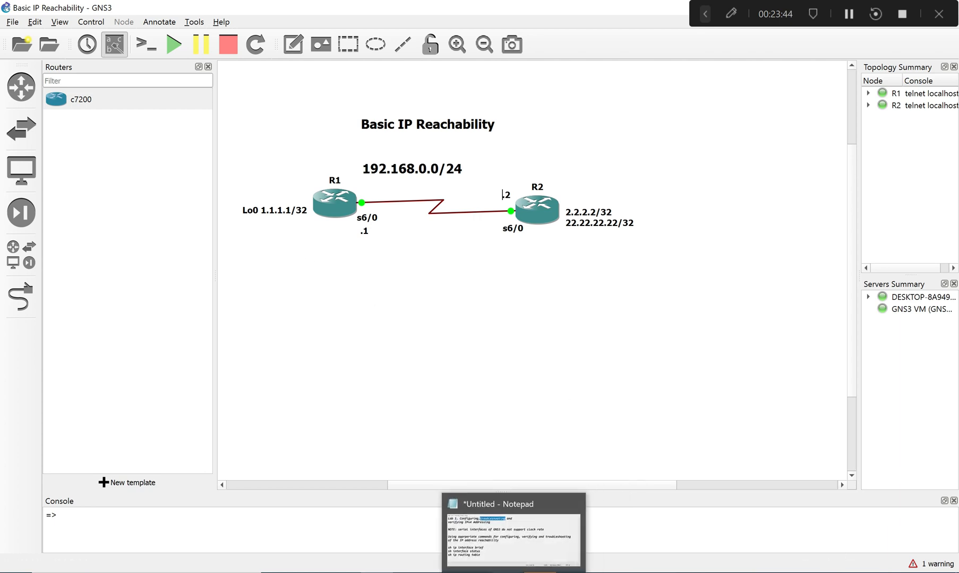
{"action": "left_click", "coordinate": [510, 572]}
{"action": "key", "text": "ctrl+End"}
{"action": "key", "text": "Return"}
{"action": "key", "text": "Return"}
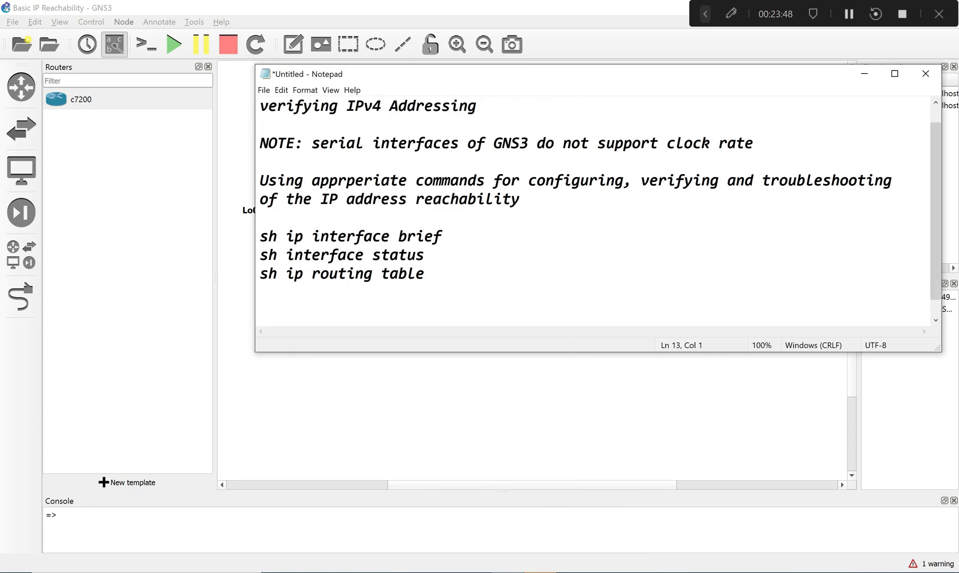
{"action": "left_click_drag", "start_coordinate": [260, 236], "coordinate": [441, 235]}
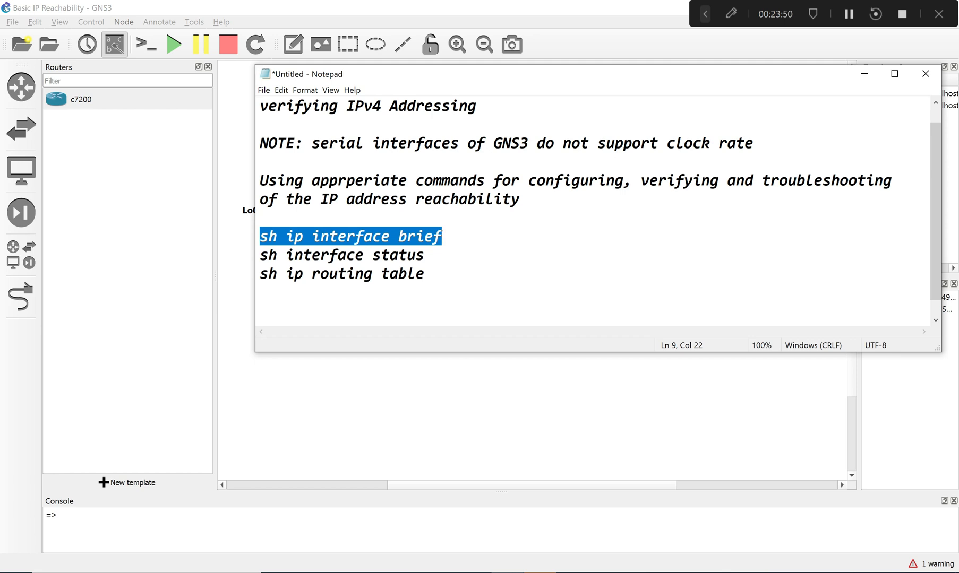
{"action": "left_click", "coordinate": [425, 274]}
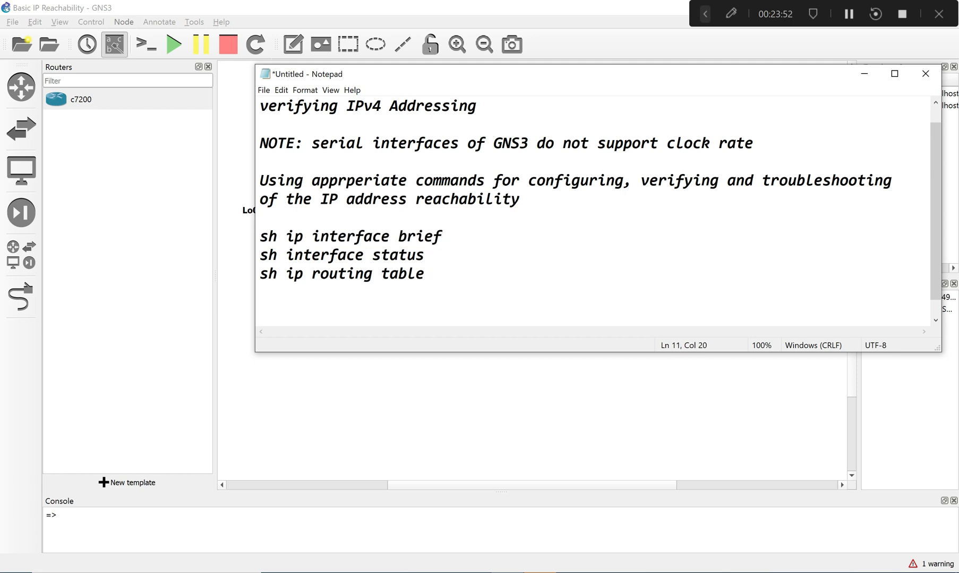
- Switch to the R1 console, run sh ip route and examine the Loopback0 and Serial6/0 connected routes
{"action": "key", "text": "alt+Tab"}
{"action": "type", "text": "sh"}
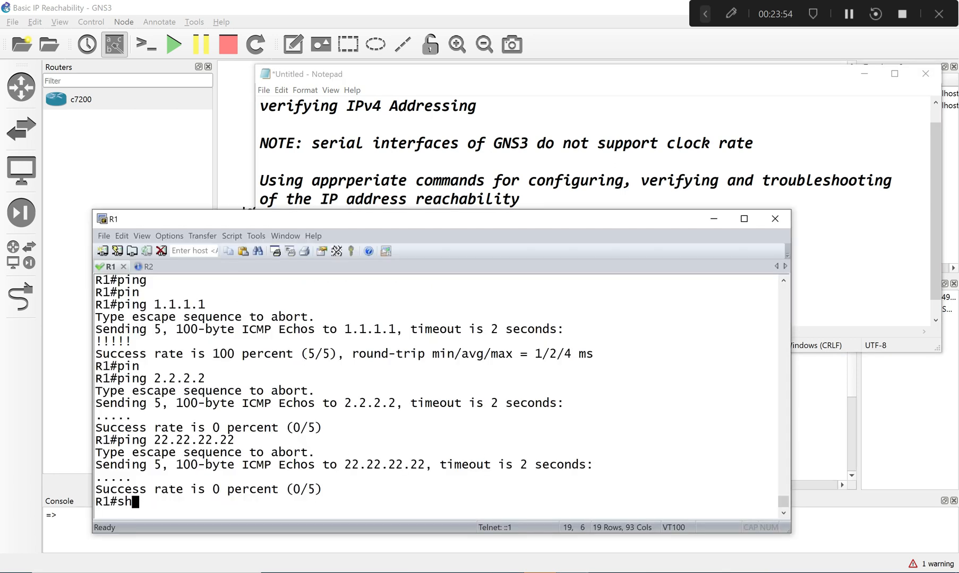
{"action": "type", "text": " ip rou"}
{"action": "key", "text": "Tab"}
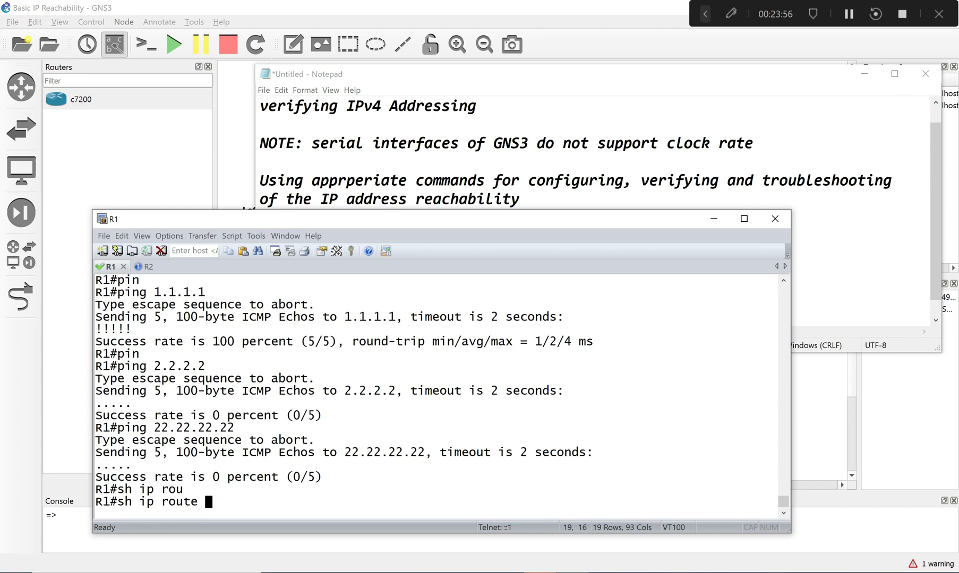
{"action": "key", "text": "Return"}
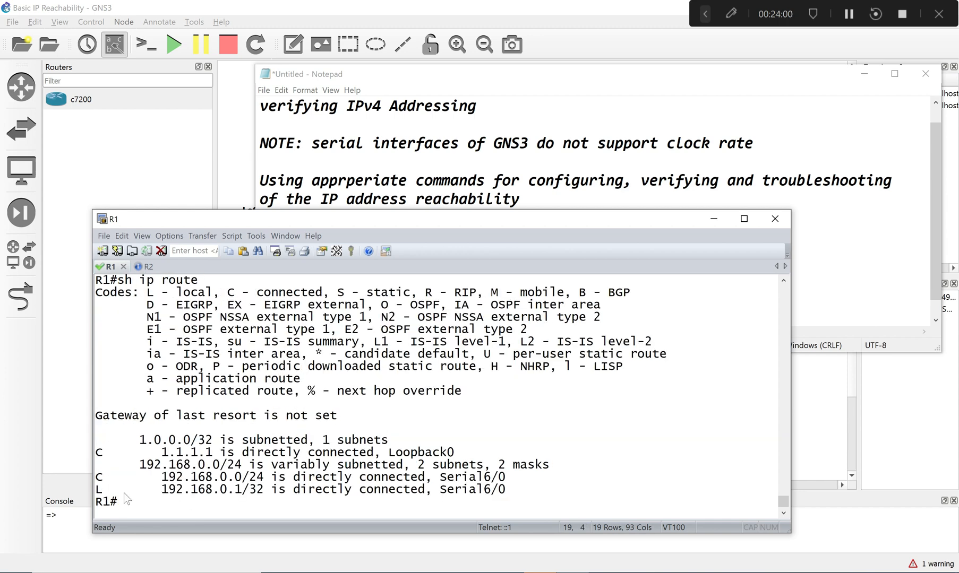
{"action": "left_click_drag", "start_coordinate": [139, 444], "coordinate": [97, 463]}
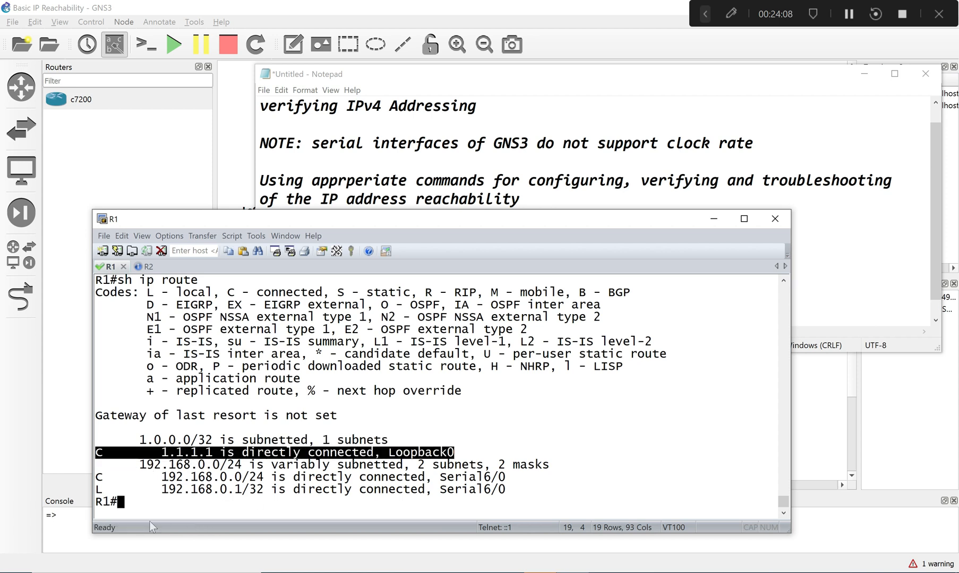
{"action": "left_click_drag", "start_coordinate": [154, 477], "coordinate": [506, 490]}
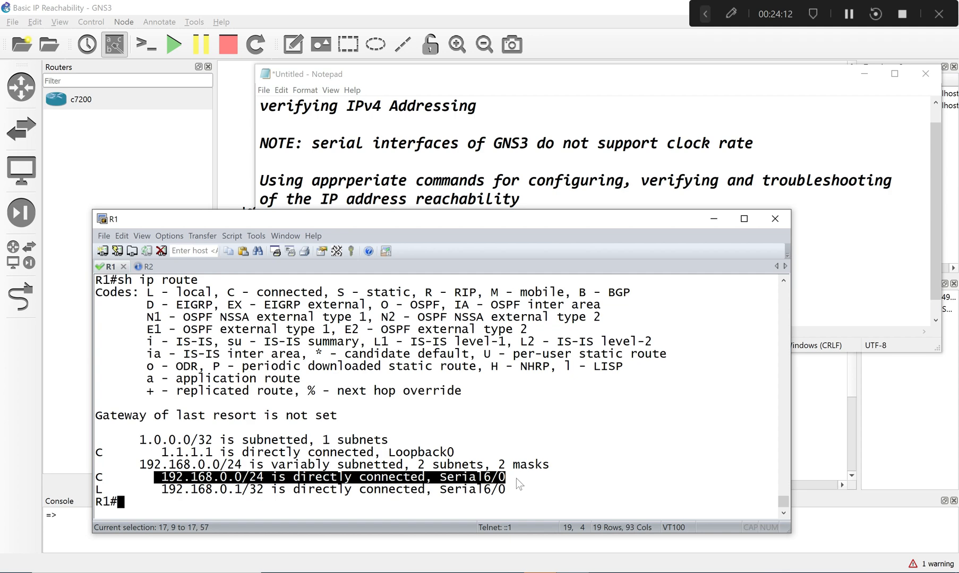
- Switch to R2, display its IP routing table and examine the loopback and 192.168.0.0/24 entries
{"action": "left_click", "coordinate": [143, 267]}
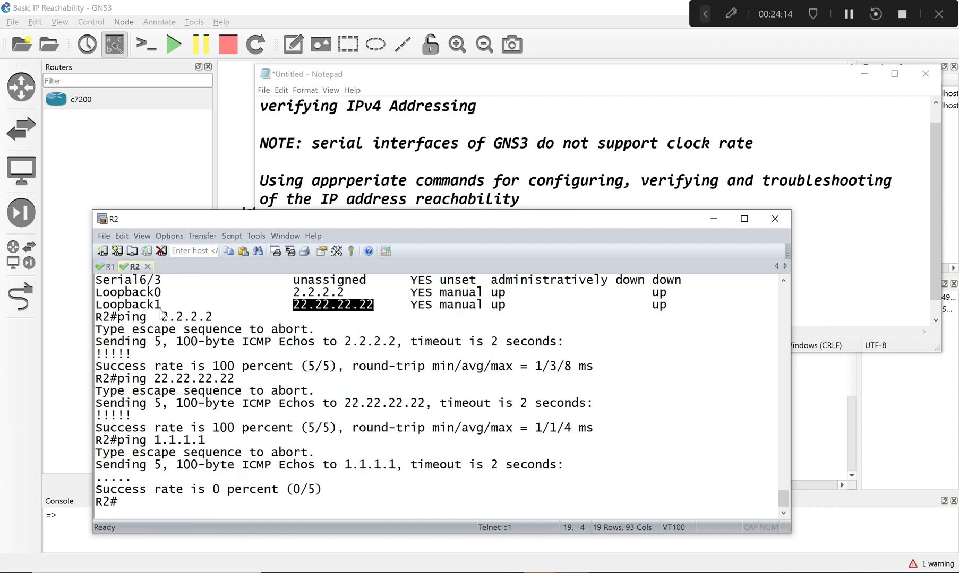
{"action": "type", "text": "sh ip rou"}
{"action": "key", "text": "Return"}
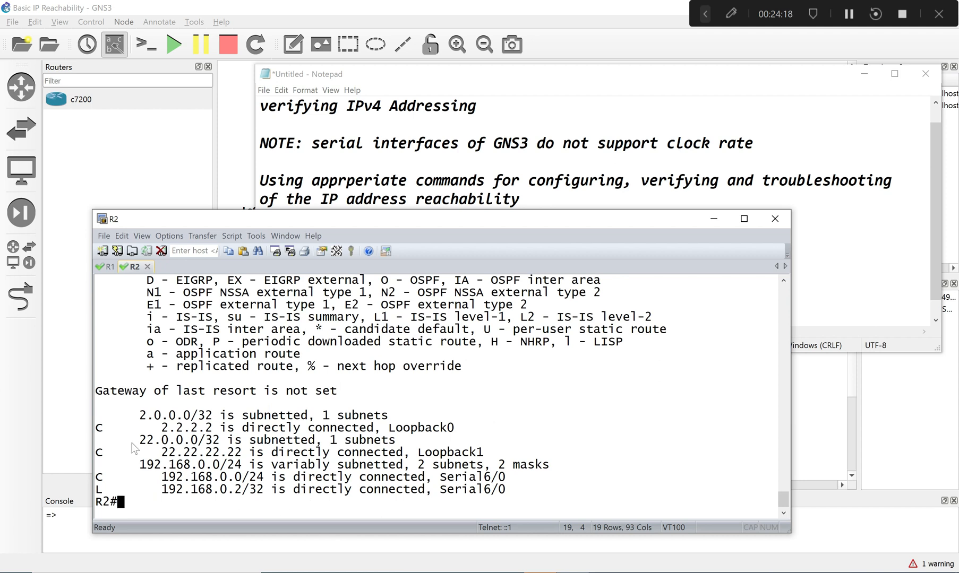
{"action": "left_click", "coordinate": [96, 430]}
{"action": "left_click_drag", "start_coordinate": [97, 432], "coordinate": [307, 438]}
{"action": "left_click_drag", "start_coordinate": [242, 431], "coordinate": [386, 429]}
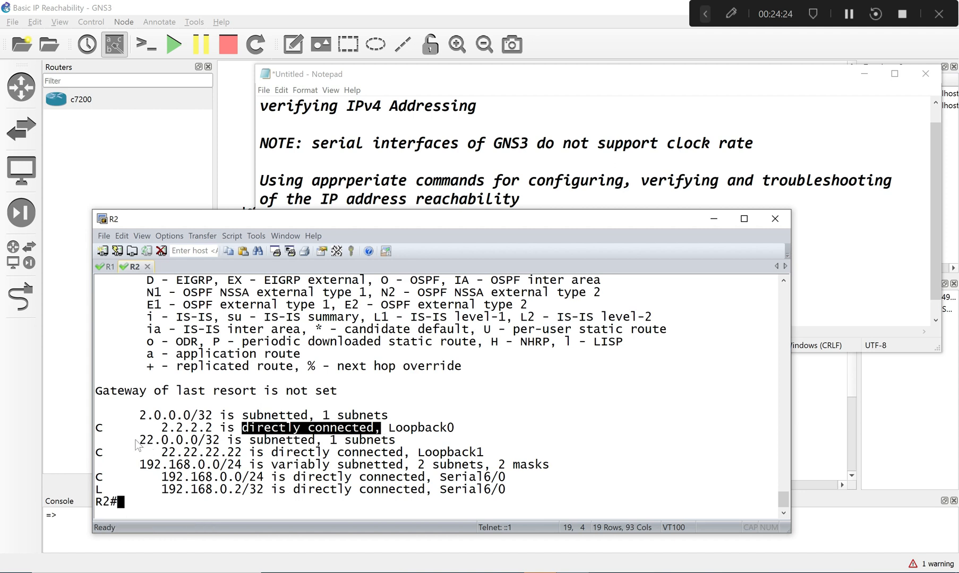
{"action": "left_click_drag", "start_coordinate": [133, 441], "coordinate": [338, 442]}
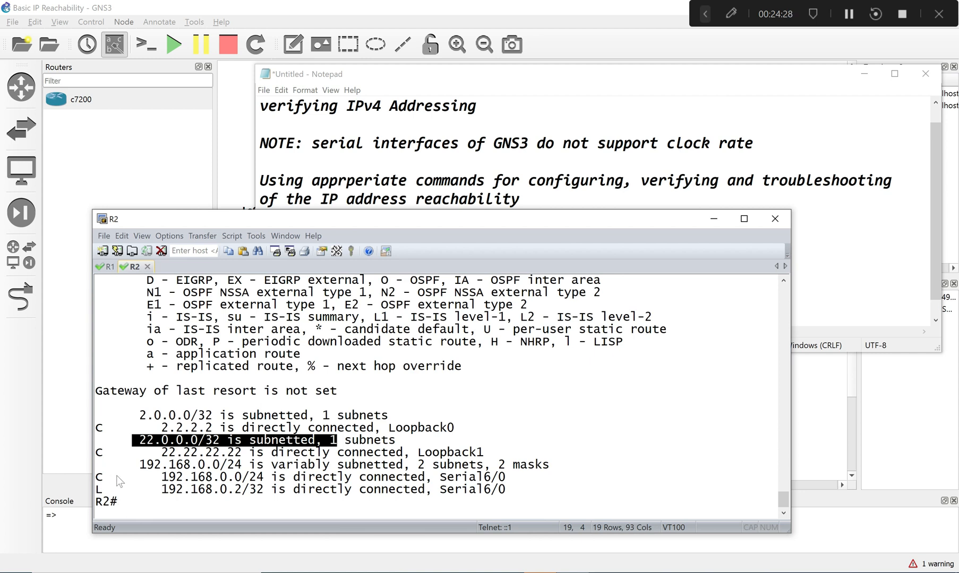
{"action": "left_click_drag", "start_coordinate": [154, 477], "coordinate": [276, 477]}
{"action": "left_click", "coordinate": [222, 503]}
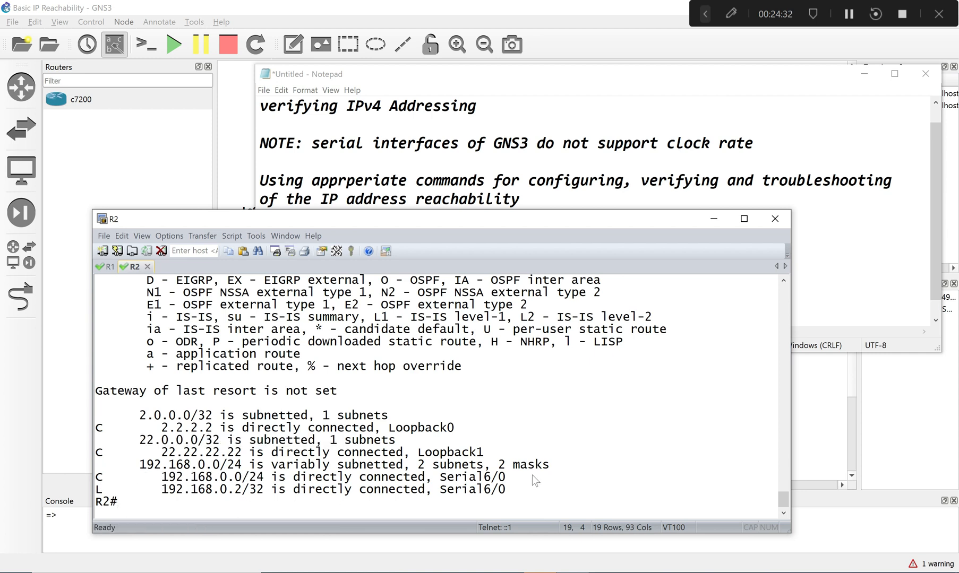
- Display R2's CEF forwarding table with sh ip cef
{"action": "type", "text": "sh ip cef"}
{"action": "key", "text": "Return"}
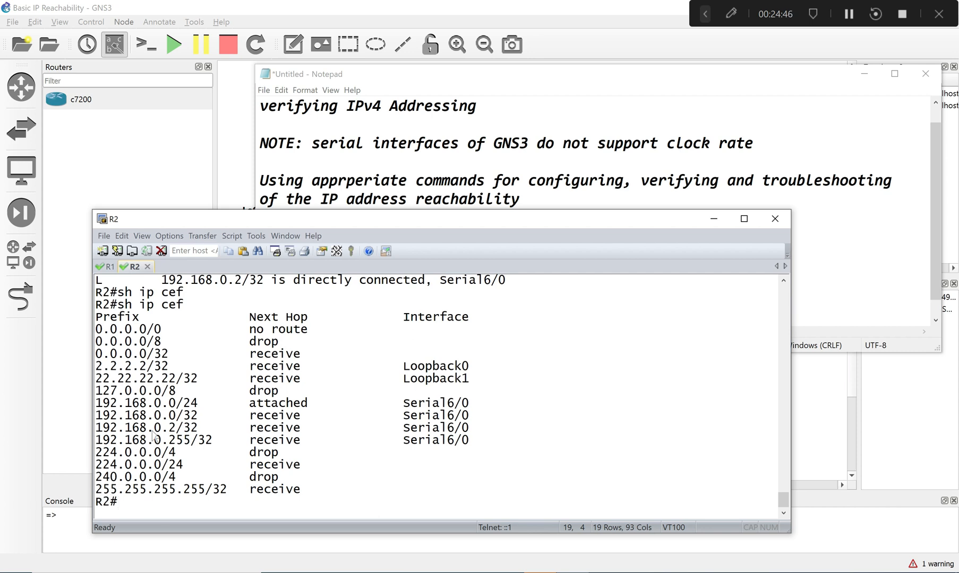
{"action": "key", "text": "Return"}
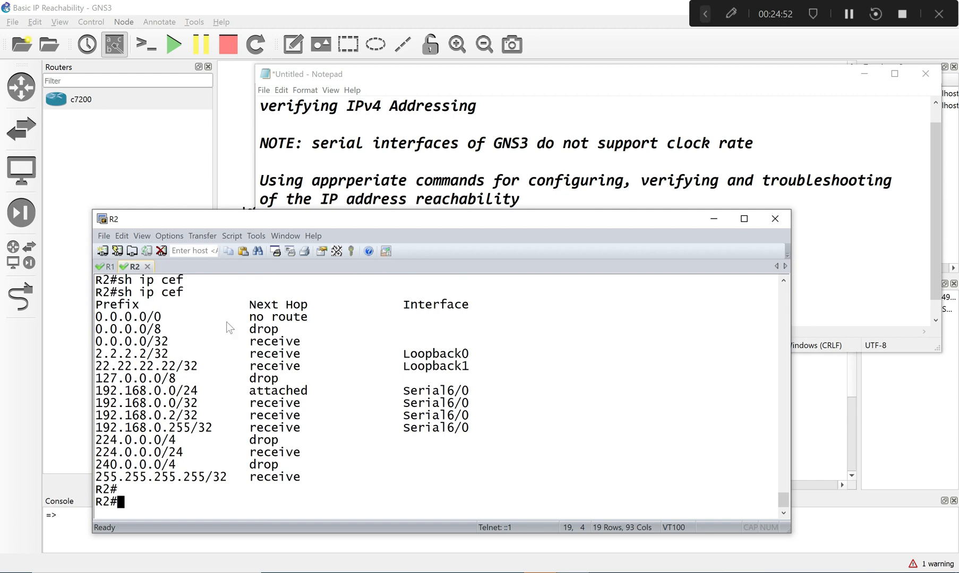
- Switch to R1 and enter global configuration mode from the terminal
{"action": "left_click", "coordinate": [106, 267]}
{"action": "type", "text": "conf"}
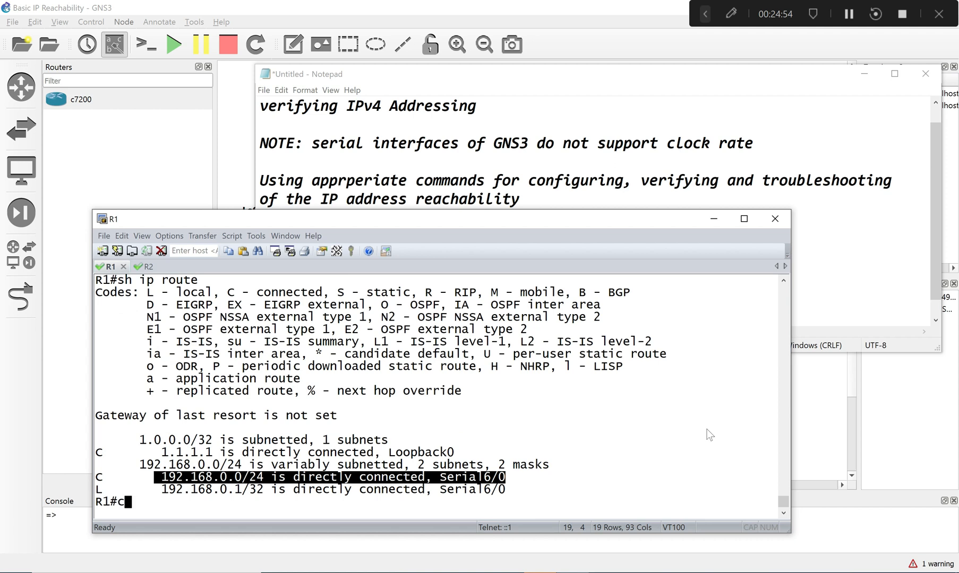
{"action": "key", "text": "Return"}
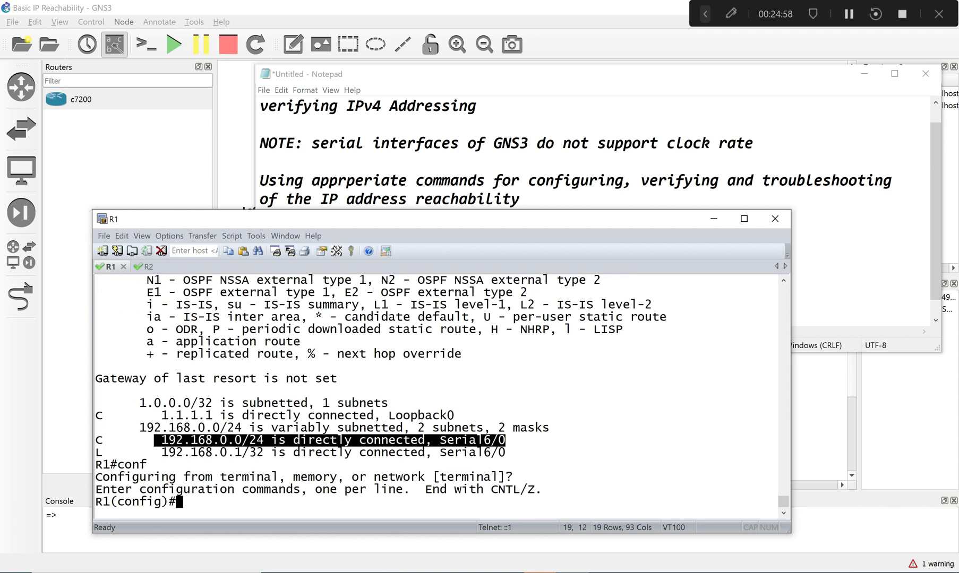
- Start an ip route command on R1 and arrange the console window below the topology diagram so both are visible
{"action": "type", "text": "ip rou"}
{"action": "key", "text": "Tab"}
{"action": "type", "text": "t"}
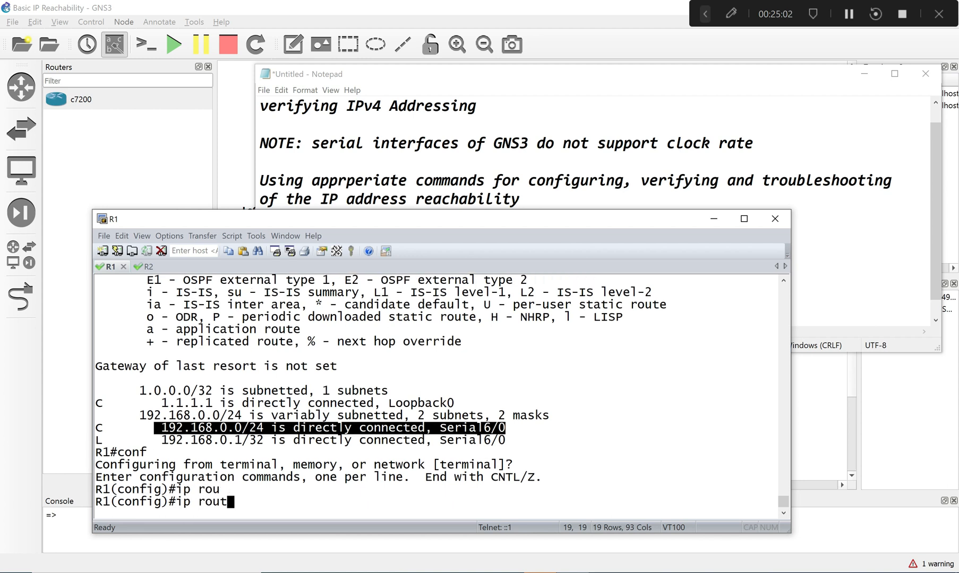
{"action": "type", "text": "e"}
{"action": "left_click", "coordinate": [225, 138]}
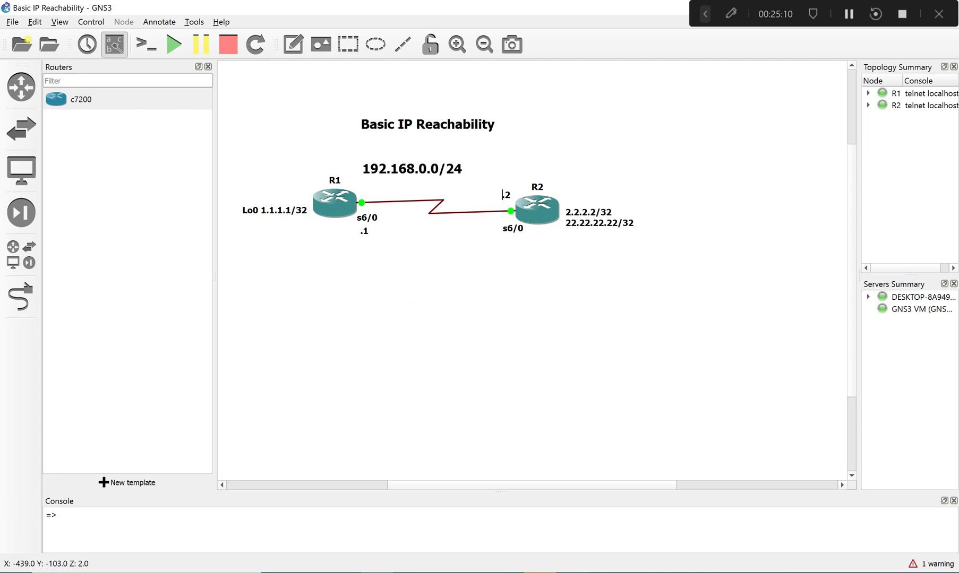
{"action": "key", "text": "alt+Tab"}
{"action": "left_click_drag", "start_coordinate": [355, 221], "coordinate": [395, 320]}
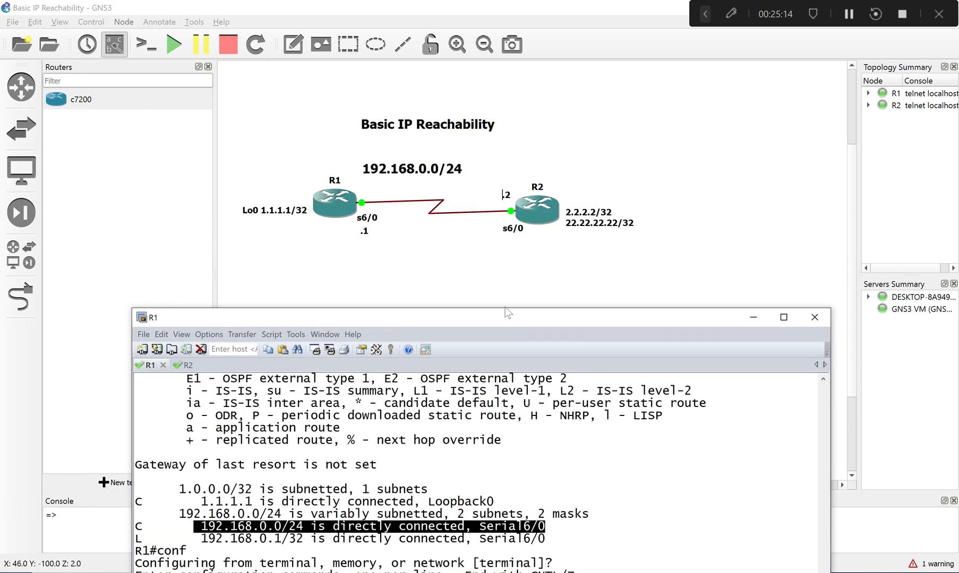
{"action": "left_click_drag", "start_coordinate": [505, 317], "coordinate": [493, 258]}
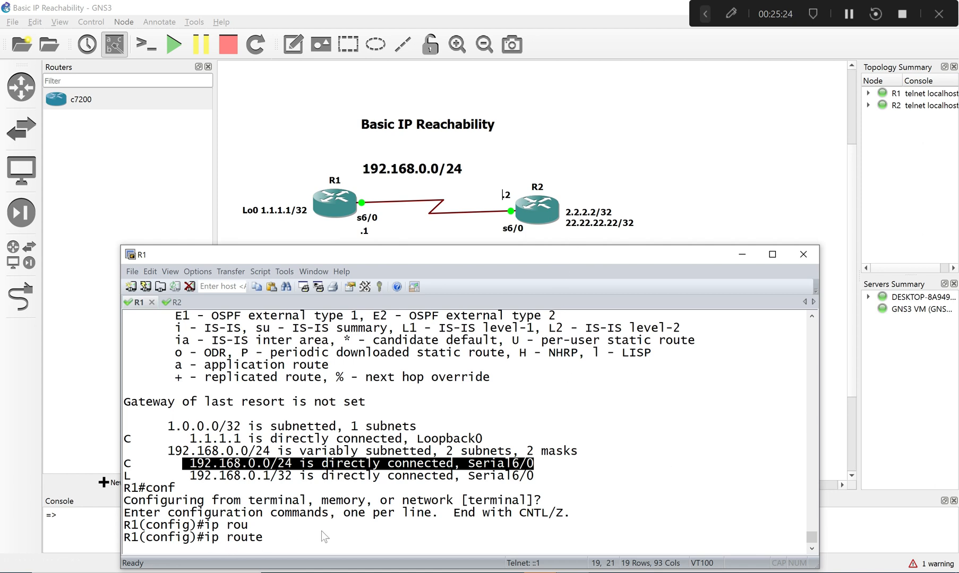
{"action": "left_click", "coordinate": [294, 543]}
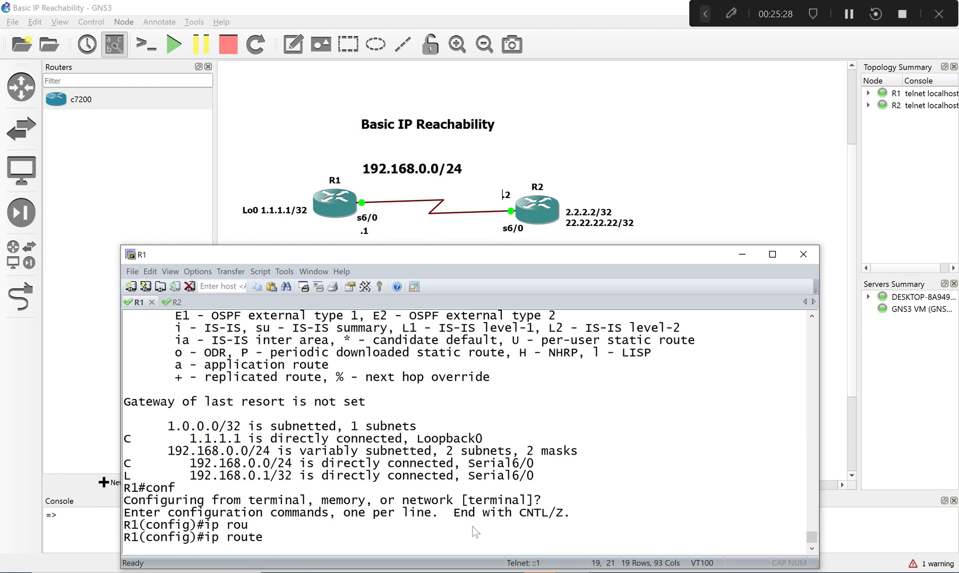
- Complete R1's static route to 2.2.2.2 with mask 255.255.255.255 through serial 6/0
{"action": "type", "text": "2.2.2.2. 255.22"}
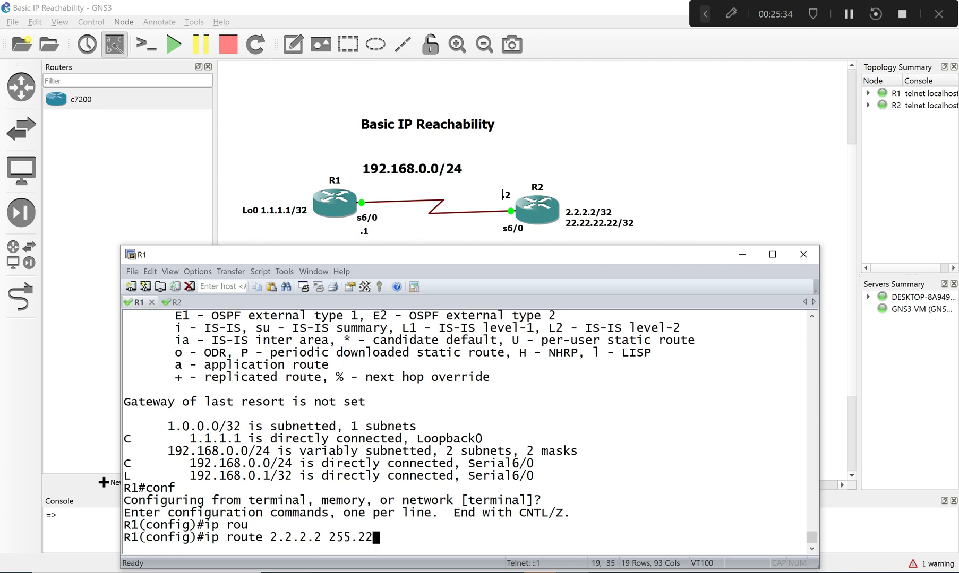
{"action": "key", "text": "BackSpace"}
{"action": "type", "text": "55.255.255.255"}
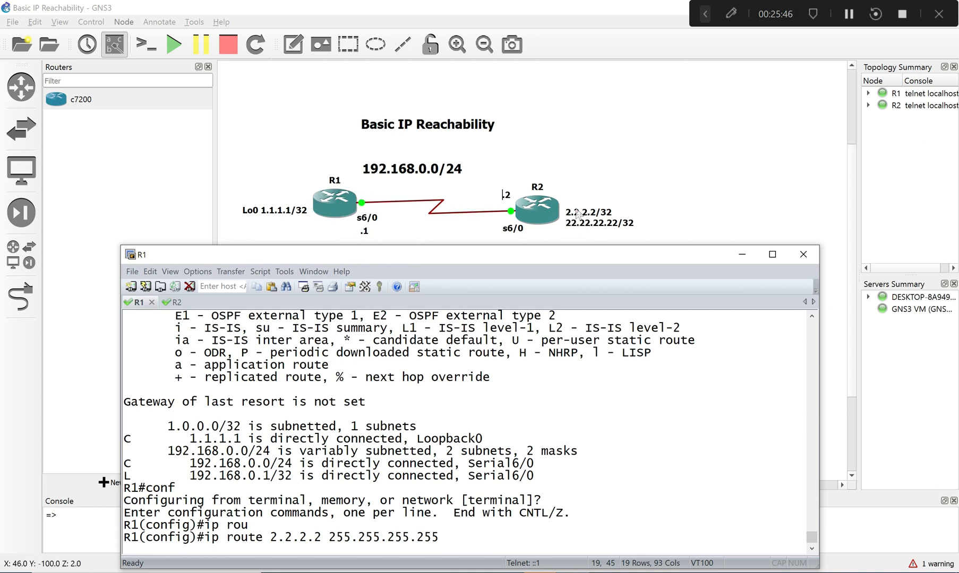
{"action": "type", "text": "se"}
{"action": "key", "text": "Tab"}
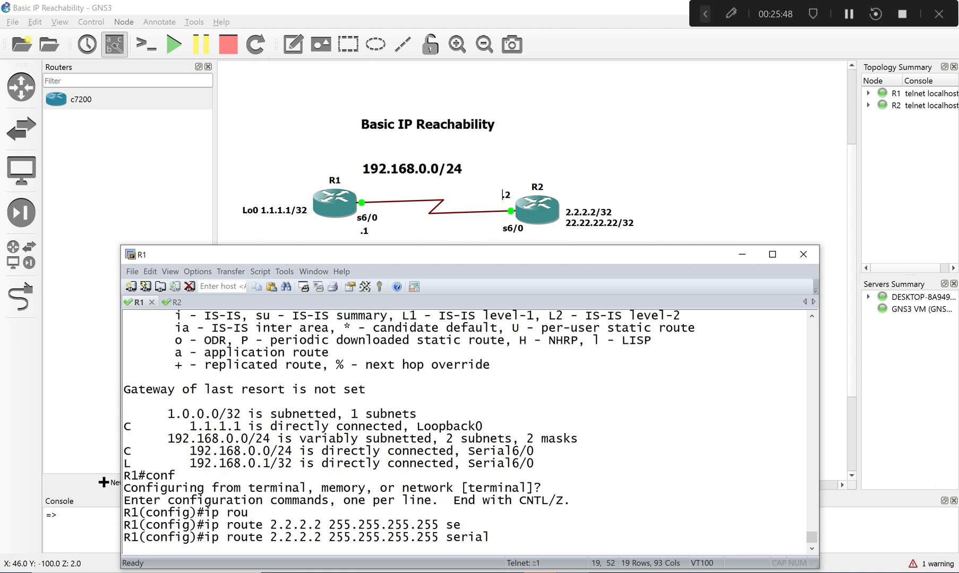
{"action": "type", "text": "6"}
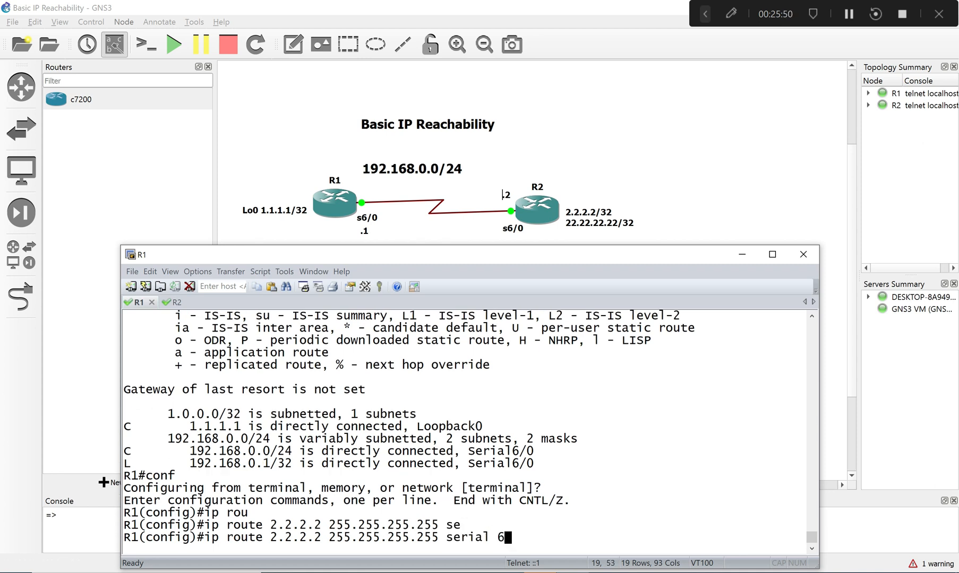
{"action": "type", "text": "/0"}
{"action": "key", "text": "Return"}
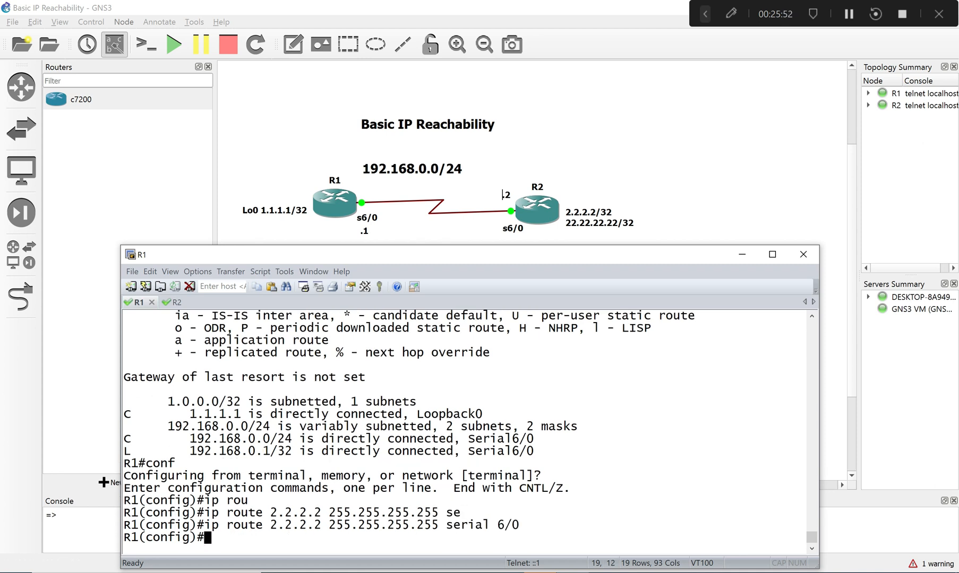
- Reuse the previous route command on R1 to add a static route to 22.22.22.22 255.255.255.255 through serial 6/0
{"action": "key", "text": "Up"}
{"action": "key", "text": "Left"}
{"action": "key", "text": "Left"}
{"action": "key", "text": "Left"}
{"action": "key", "text": "Left"}
{"action": "key", "text": "Left"}
{"action": "key", "text": "Left"}
{"action": "key", "text": "Left"}
{"action": "key", "text": "Left"}
{"action": "key", "text": "Left"}
{"action": "key", "text": "Left"}
{"action": "key", "text": "Left"}
{"action": "key", "text": "Left"}
{"action": "key", "text": "Left"}
{"action": "key", "text": "Left"}
{"action": "key", "text": "Left"}
{"action": "key", "text": "Left"}
{"action": "key", "text": "Left"}
{"action": "key", "text": "Left"}
{"action": "key", "text": "Left"}
{"action": "key", "text": "Left"}
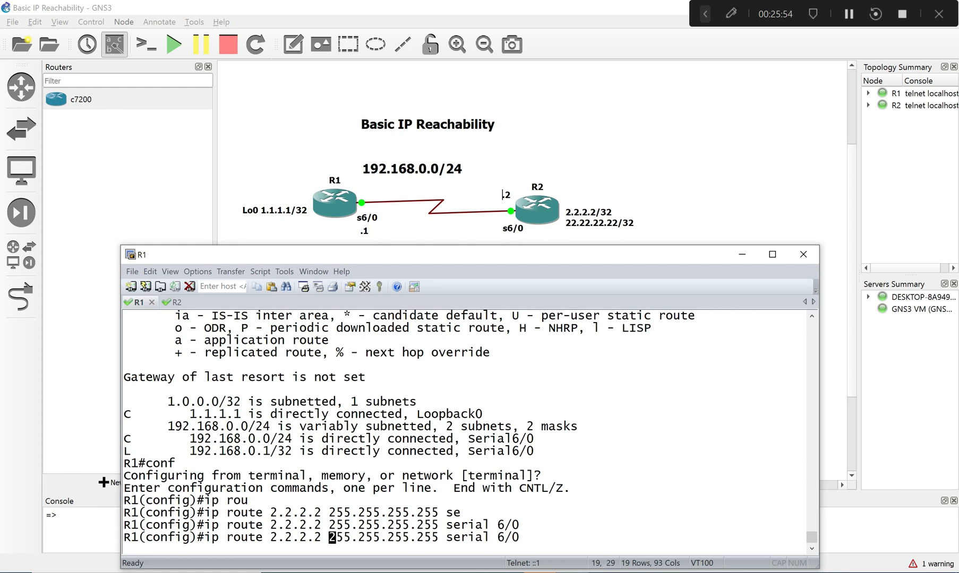
{"action": "type", "text": "2"}
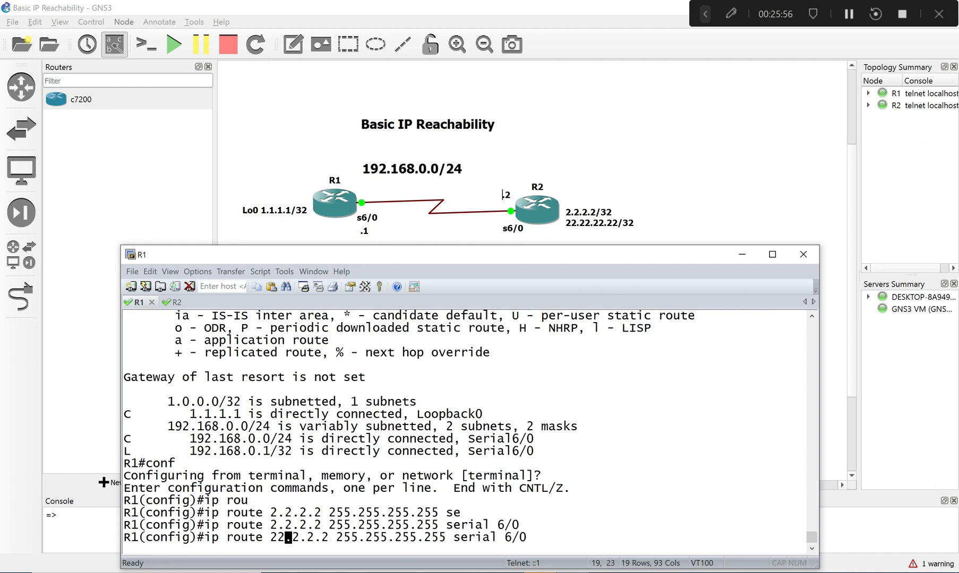
{"action": "key", "text": "Right"}
{"action": "type", "text": "22"}
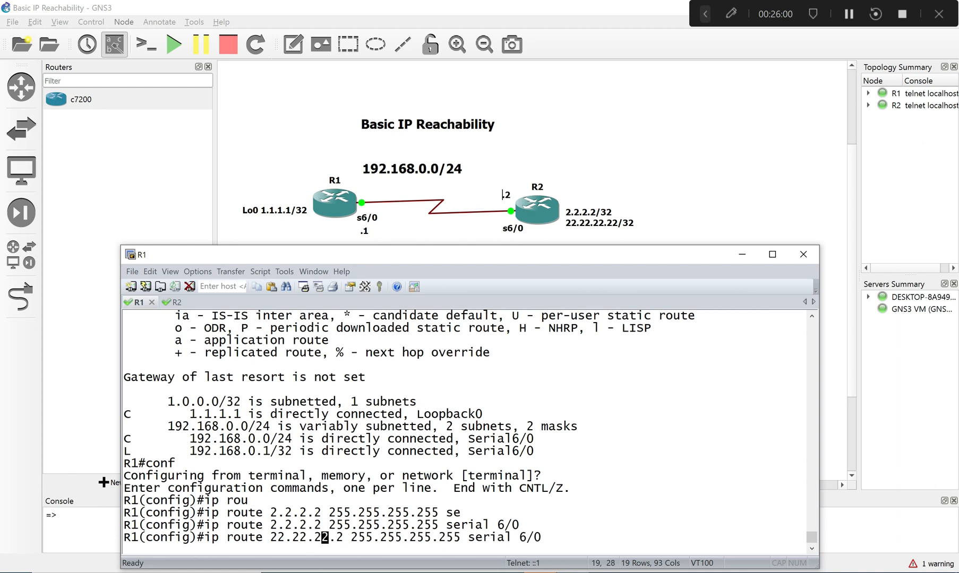
{"action": "key", "text": "Right"}
{"action": "key", "text": "Right"}
{"action": "type", "text": "2"}
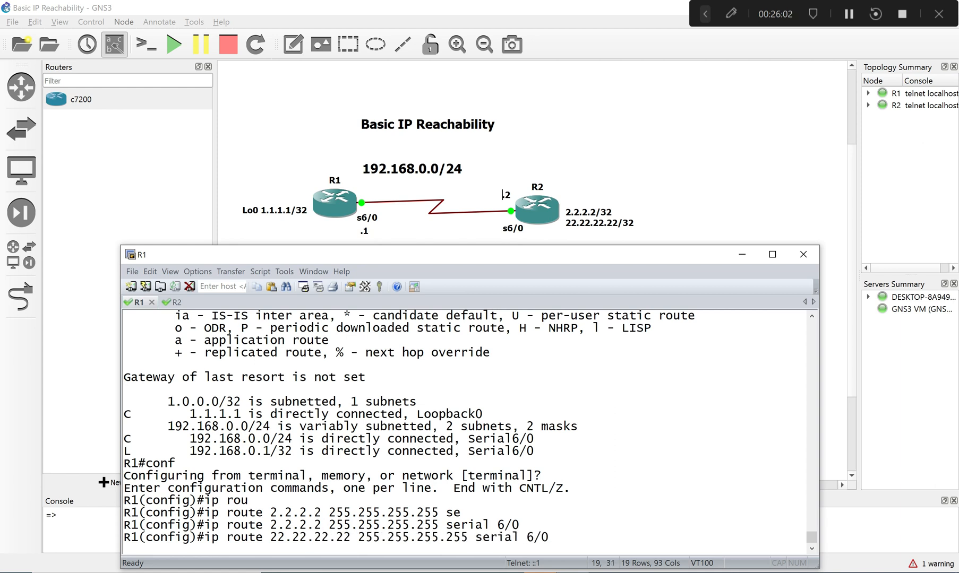
{"action": "key", "text": "Return"}
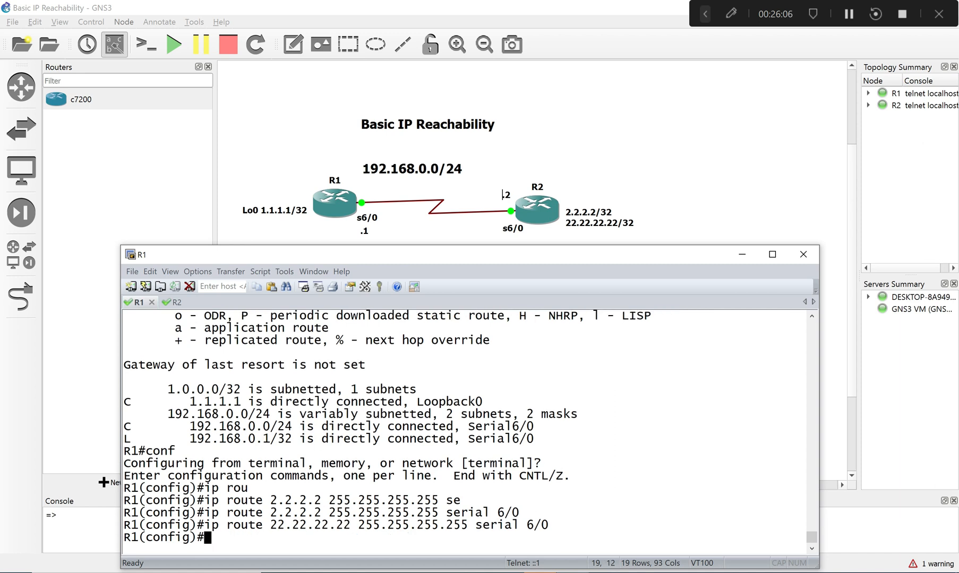
- Leave configuration mode on R1 and ping R2's loopback address 2.2.2.2
{"action": "type", "text": "end"}
{"action": "key", "text": "Return"}
{"action": "type", "text": "ping "}
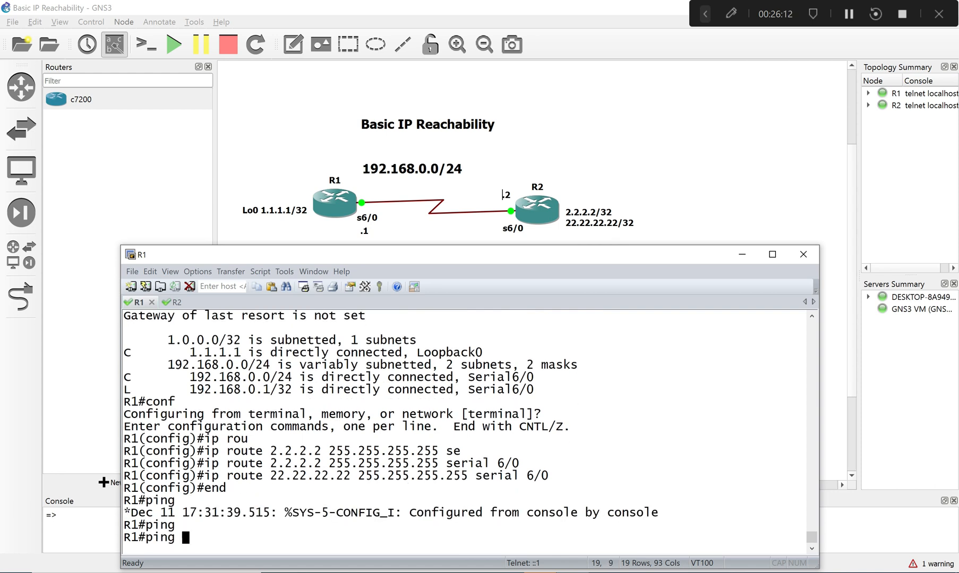
{"action": "type", "text": "pi"}
{"action": "key", "text": "Tab"}
{"action": "key", "text": "Tab"}
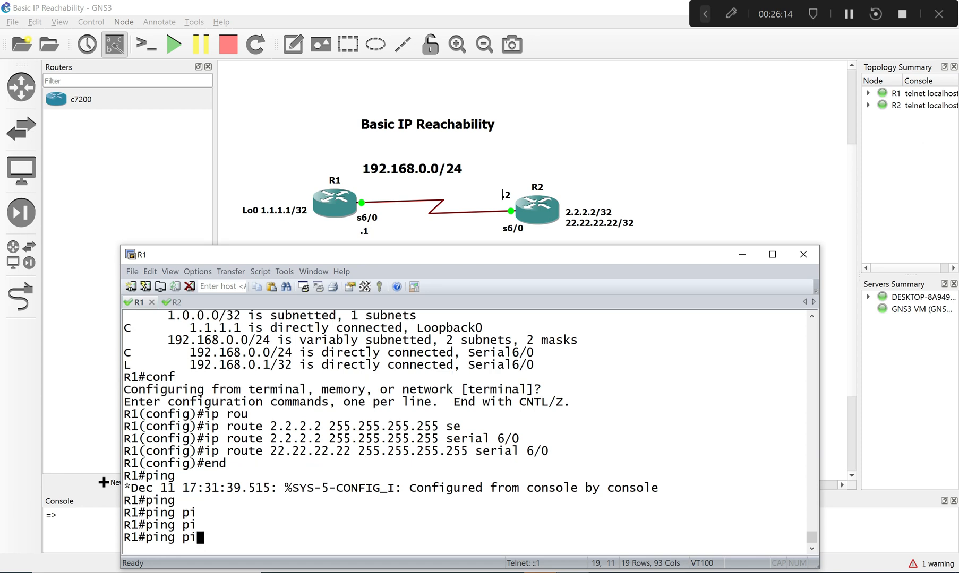
{"action": "type", "text": "n"}
{"action": "key", "text": "Tab"}
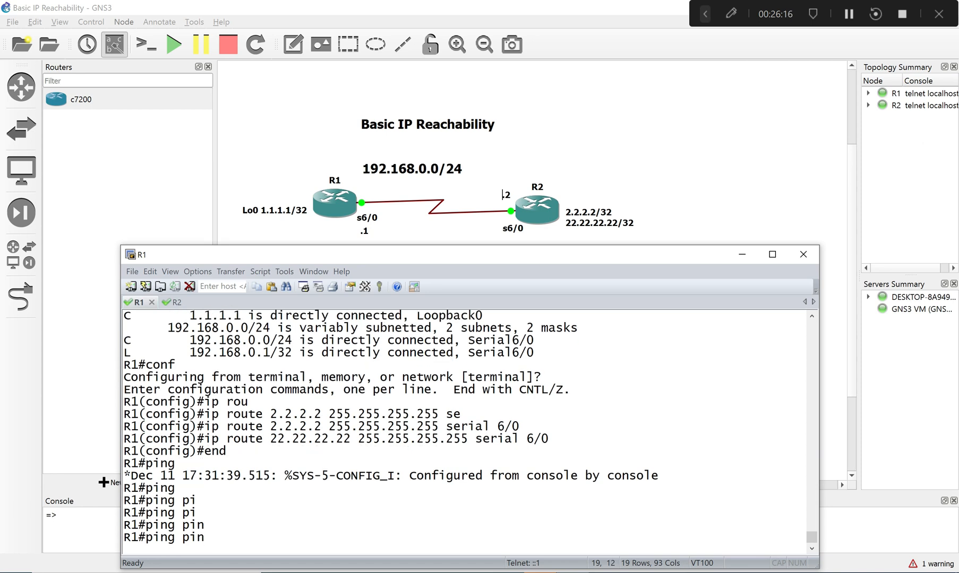
{"action": "key", "text": "BackSpace"}
{"action": "key", "text": "BackSpace"}
{"action": "type", "text": "2.2.2.2"}
{"action": "key", "text": "Return"}
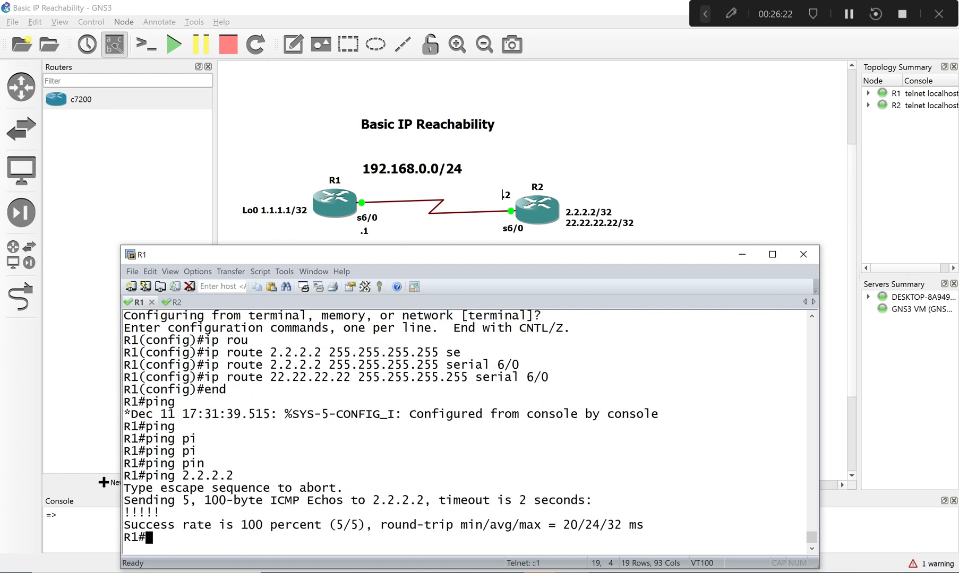
- Examine the ping reply marks and the ip route command for 22.22.22.22 in the R1 console
{"action": "double_click", "coordinate": [137, 509]}
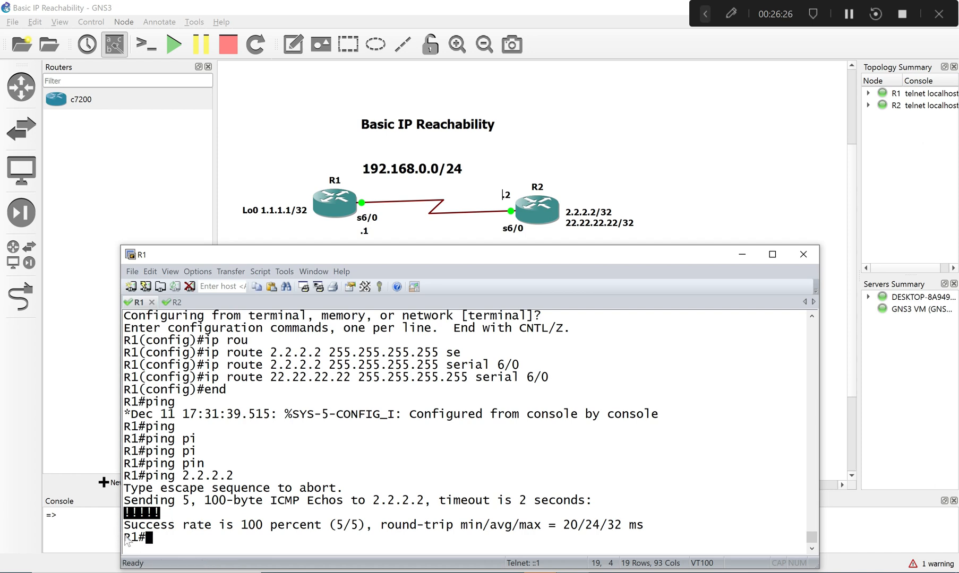
{"action": "left_click", "coordinate": [144, 539]}
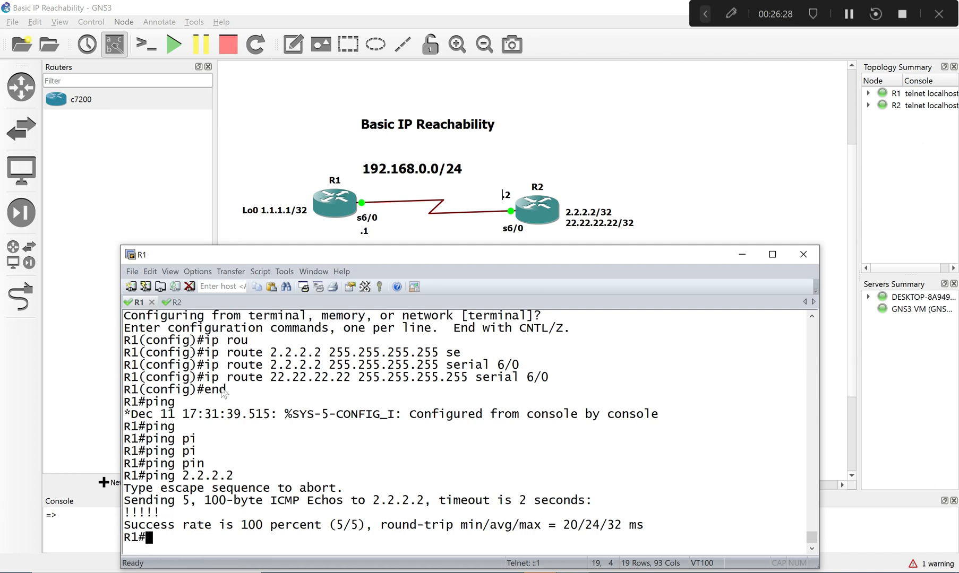
{"action": "left_click_drag", "start_coordinate": [205, 378], "coordinate": [313, 378]}
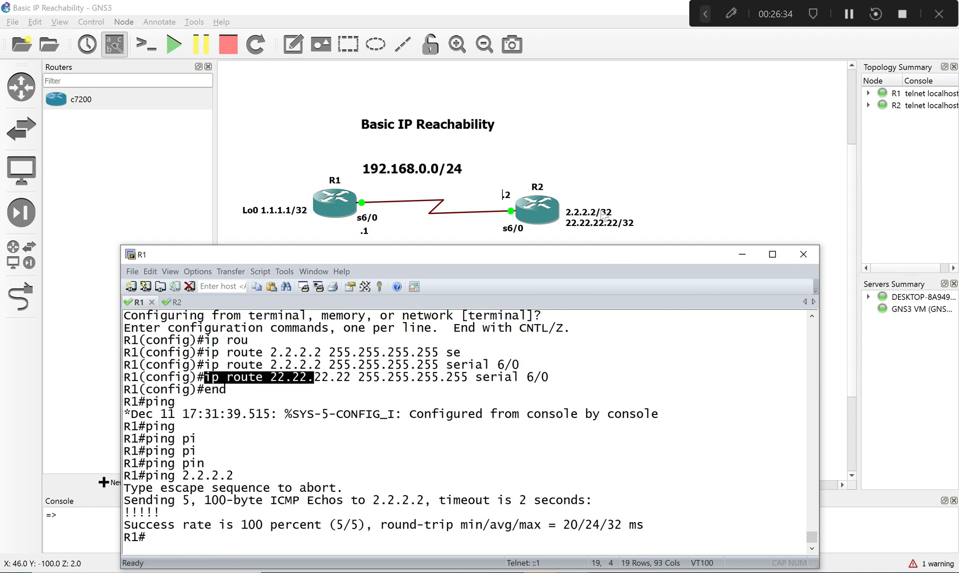
{"action": "left_click_drag", "start_coordinate": [307, 381], "coordinate": [211, 378]}
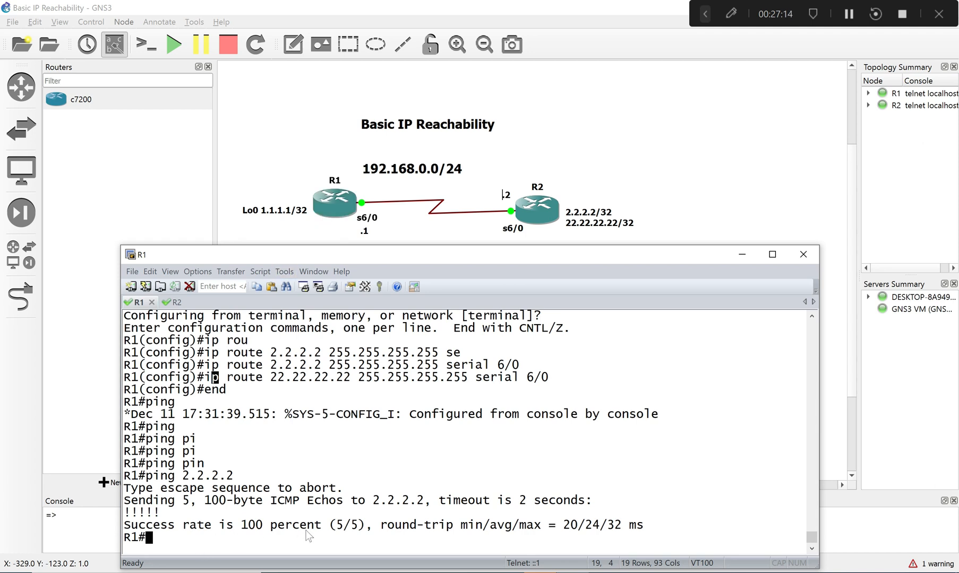
- Display R1's IP routing table and examine the static entries for 2.2.2.2 and 22.22.22.22
{"action": "type", "text": "sh ip "}
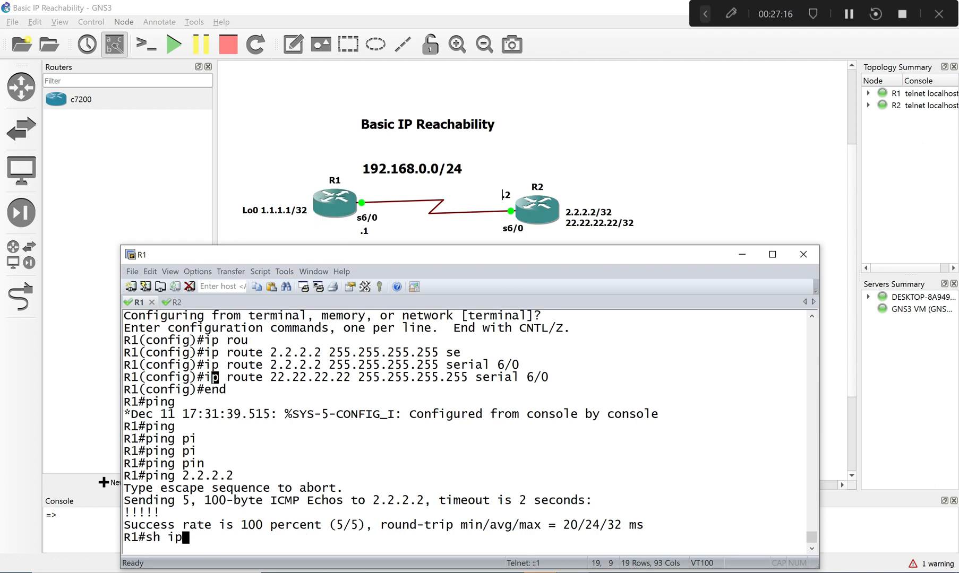
{"action": "type", "text": "rou"}
{"action": "key", "text": "Return"}
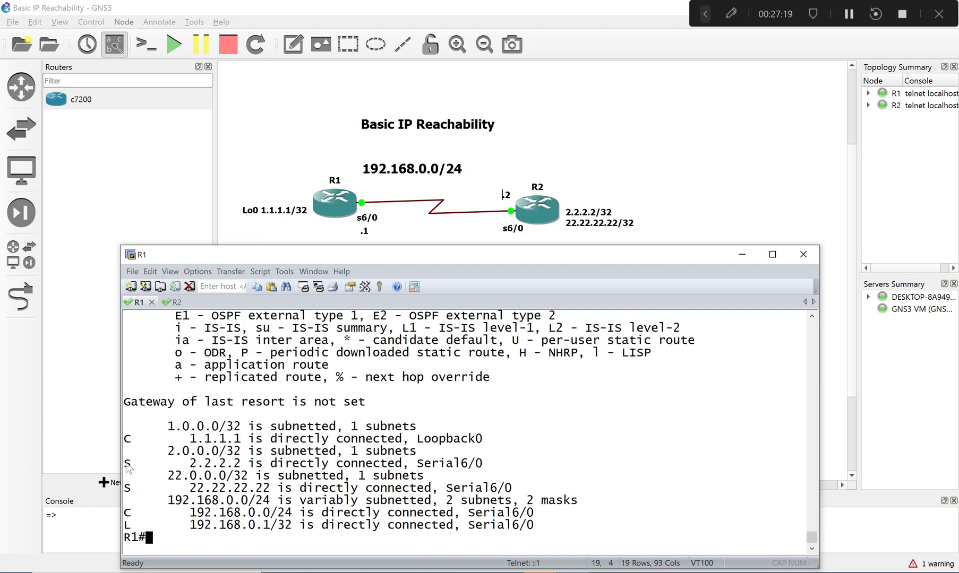
{"action": "left_click_drag", "start_coordinate": [125, 460], "coordinate": [371, 473]}
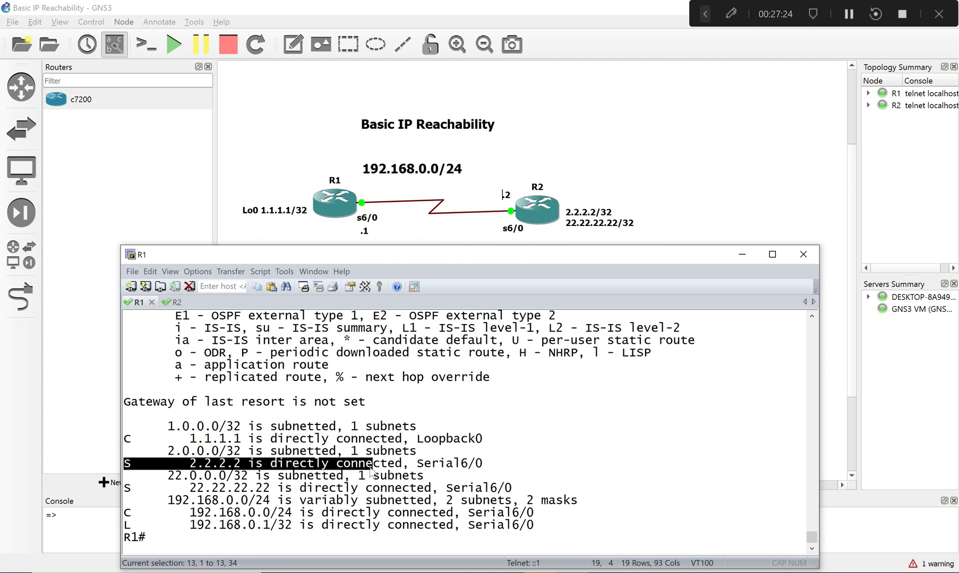
{"action": "left_click_drag", "start_coordinate": [126, 489], "coordinate": [276, 494]}
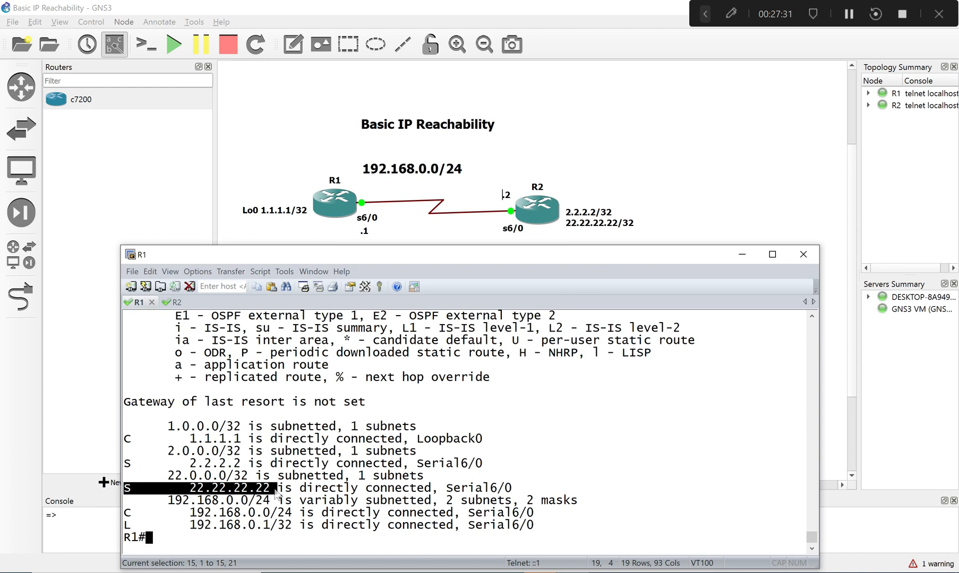
{"action": "left_click_drag", "start_coordinate": [274, 490], "coordinate": [358, 492]}
{"action": "left_click", "coordinate": [352, 508]}
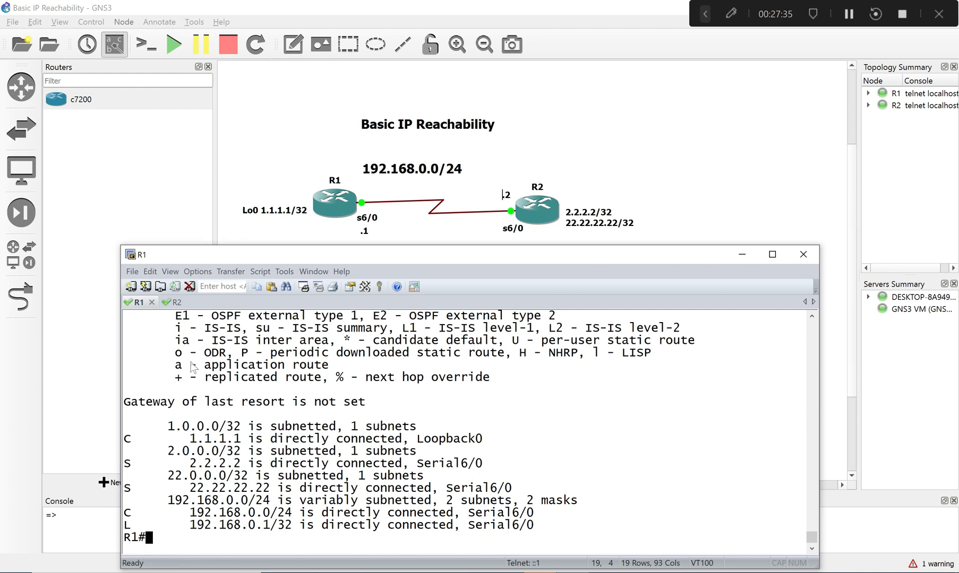
- Switch to the R2 console and ping R1's loopback address 1.1.1.1
{"action": "left_click", "coordinate": [179, 305]}
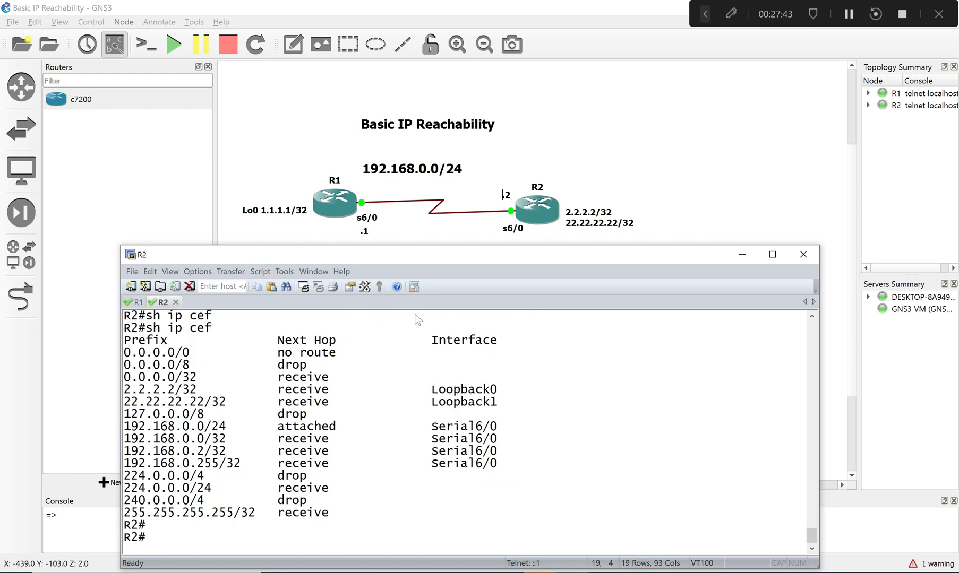
{"action": "key", "text": "Up"}
{"action": "key", "text": "Up"}
{"action": "key", "text": "Up"}
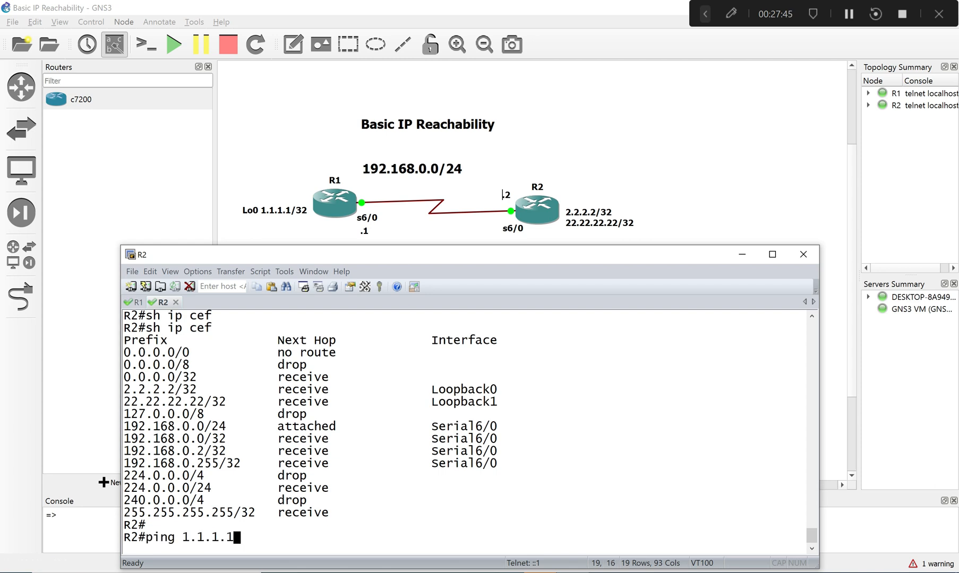
{"action": "key", "text": "Return"}
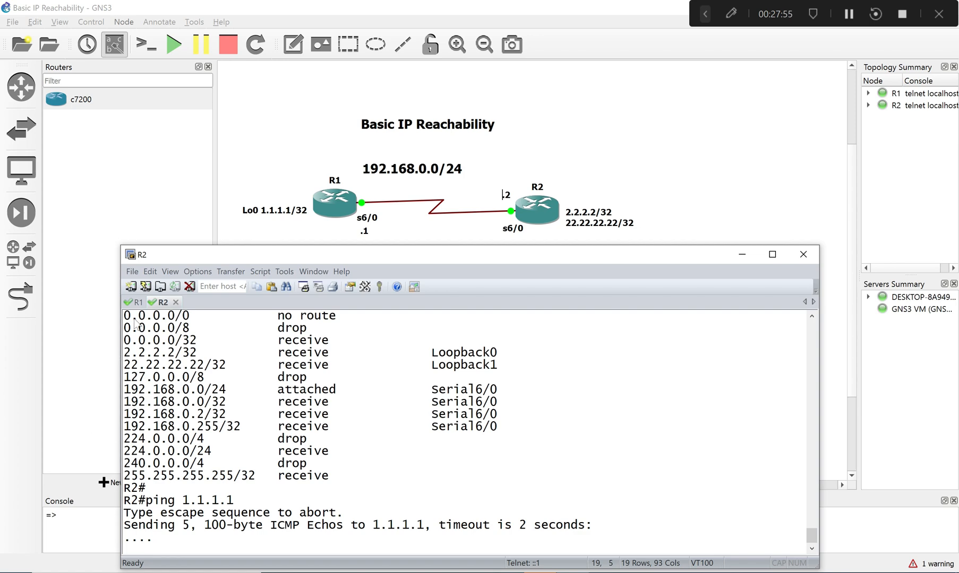
- Return to the R1 console and review the two static route commands in its earlier output
{"action": "left_click", "coordinate": [135, 302]}
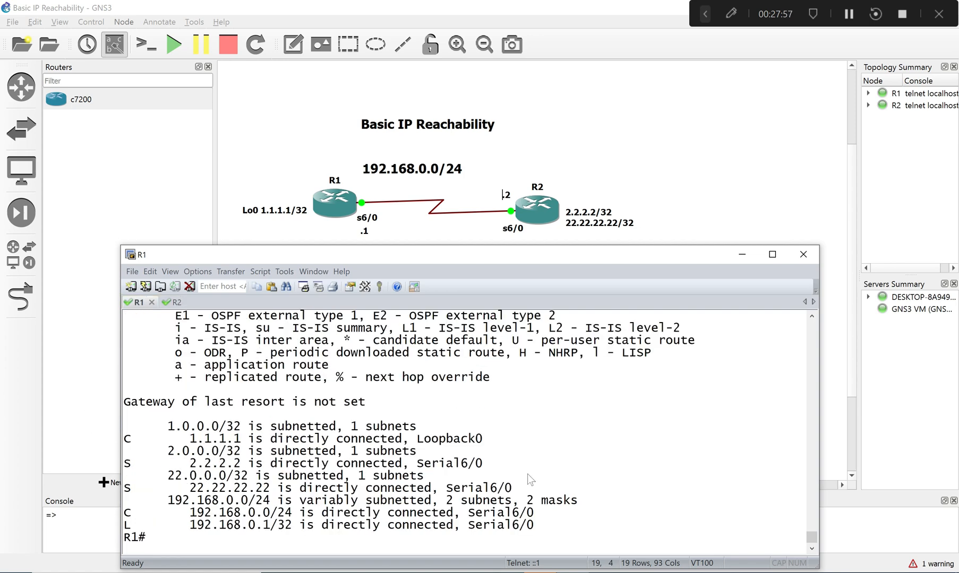
{"action": "left_click_drag", "start_coordinate": [811, 533], "coordinate": [812, 526]}
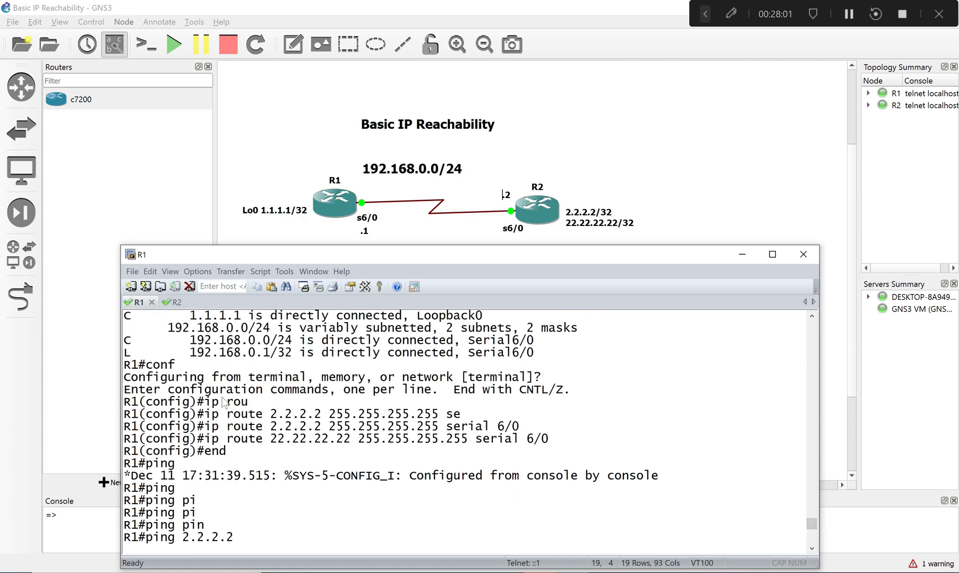
{"action": "left_click_drag", "start_coordinate": [206, 427], "coordinate": [534, 440]}
{"action": "left_click", "coordinate": [511, 442]}
- Switch back to the R2 console and keep its session connected
{"action": "double_click", "coordinate": [166, 311]}
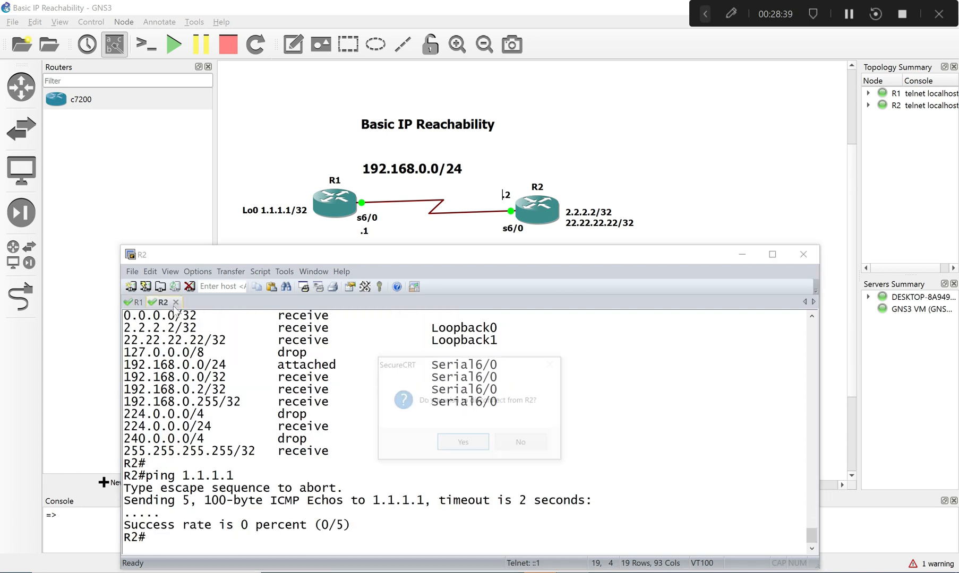
{"action": "left_click", "coordinate": [521, 444]}
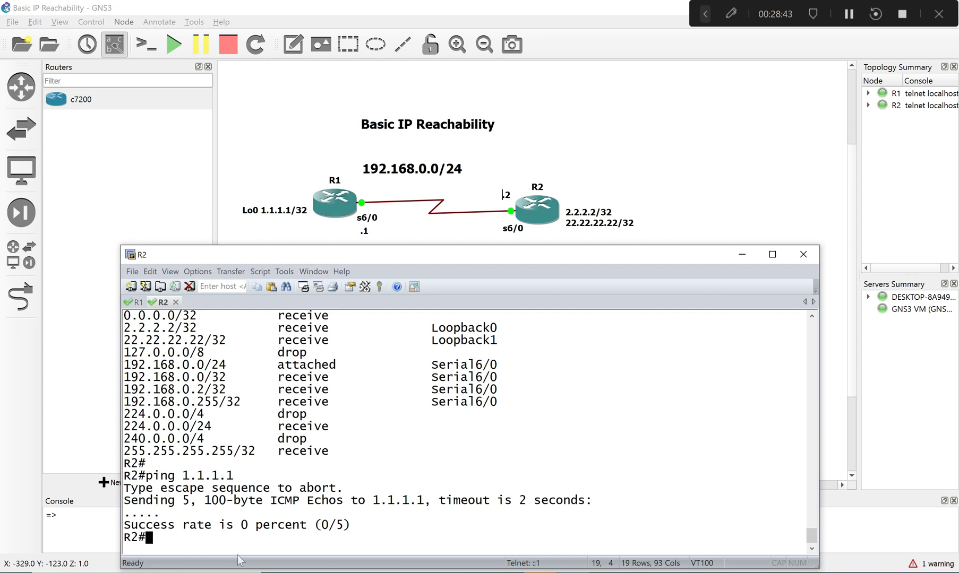
- Switch to the R1 console, enter global configuration mode and open interface lo1 for configuration
{"action": "left_click_drag", "start_coordinate": [159, 302], "coordinate": [131, 306]}
{"action": "left_click", "coordinate": [166, 303]}
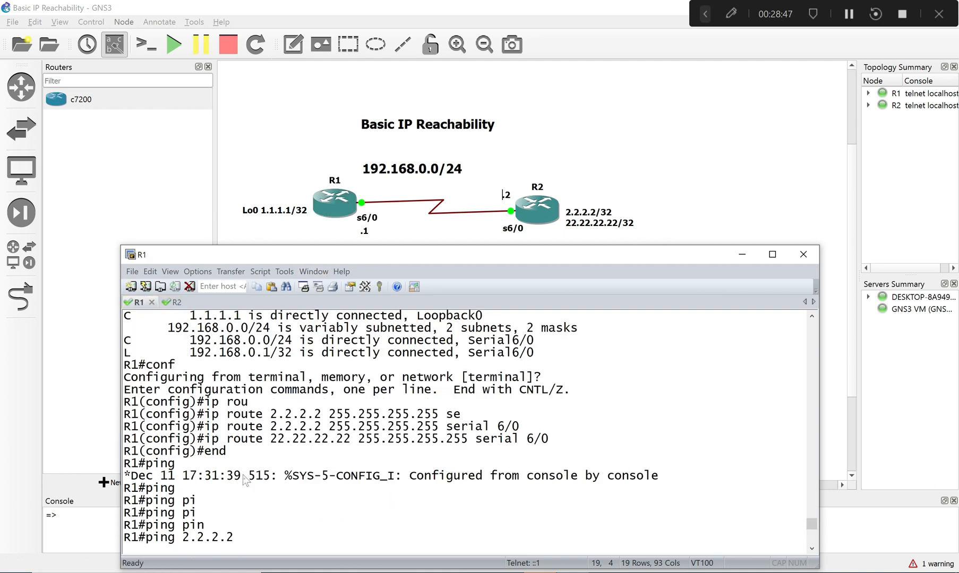
{"action": "scroll", "coordinate": [251, 510], "scroll_direction": "down", "scroll_amount": 10}
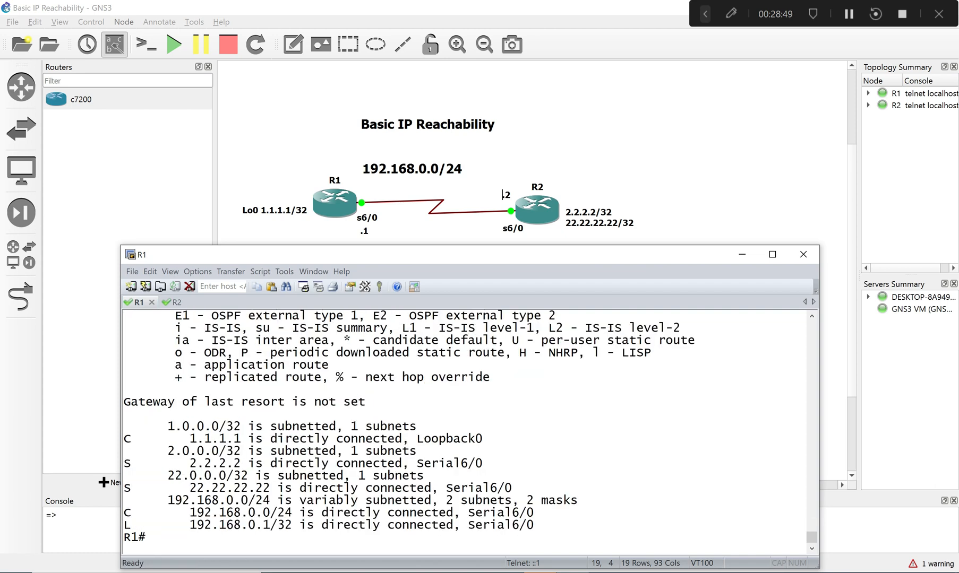
{"action": "type", "text": "conf"}
{"action": "key", "text": "Return"}
{"action": "type", "text": "in"}
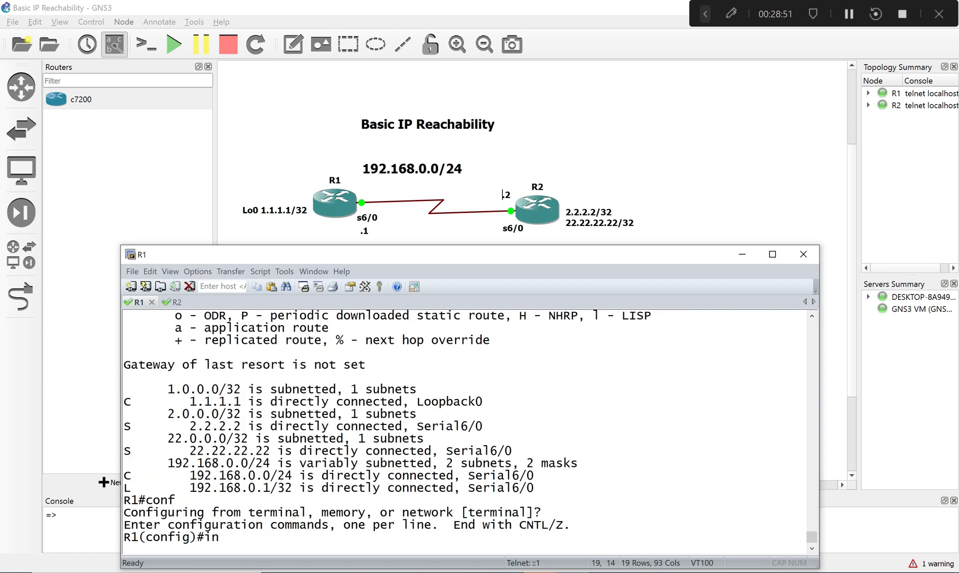
{"action": "type", "text": "t lo1"}
{"action": "key", "text": "Return"}
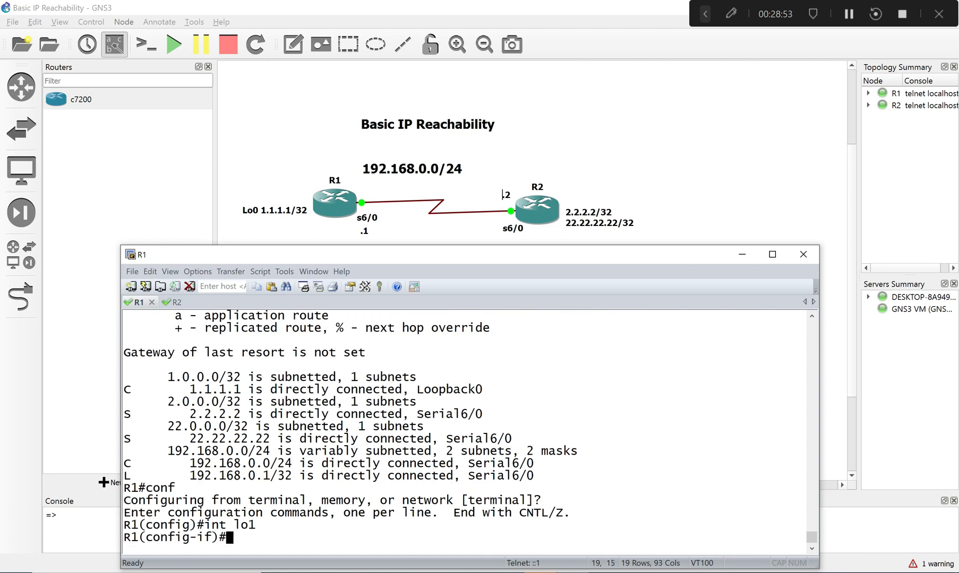
- Assign IP address 11.11.11.11 with mask 255.255.255.0 to R1's Loopback1 interface
{"action": "type", "text": "ip add"}
{"action": "key", "text": "Tab"}
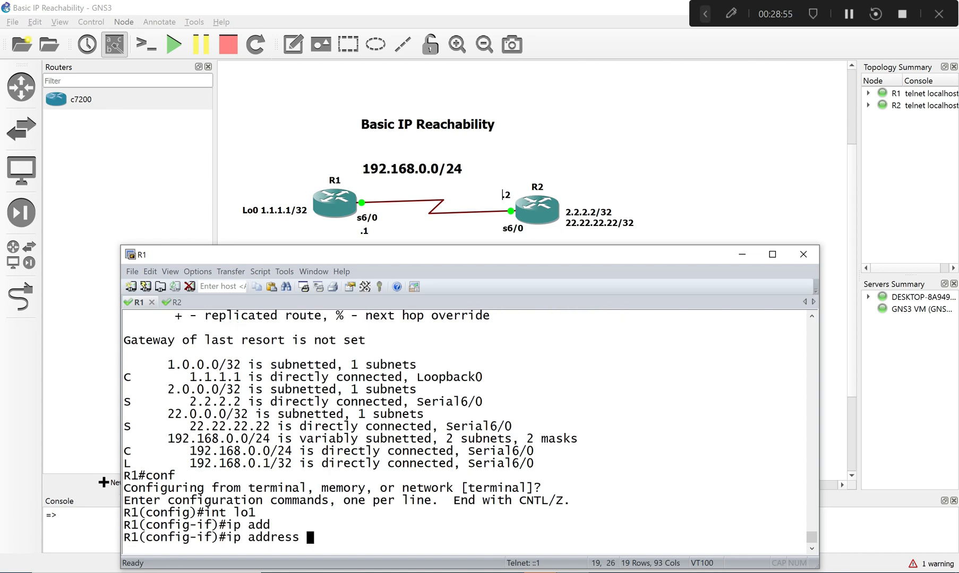
{"action": "type", "text": "11.11"}
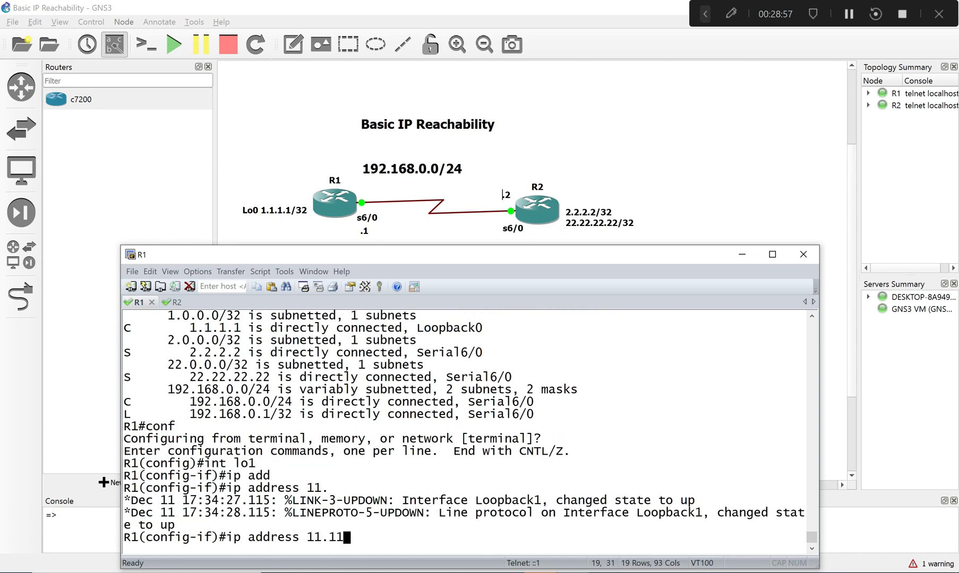
{"action": "type", "text": ".11.11 255"}
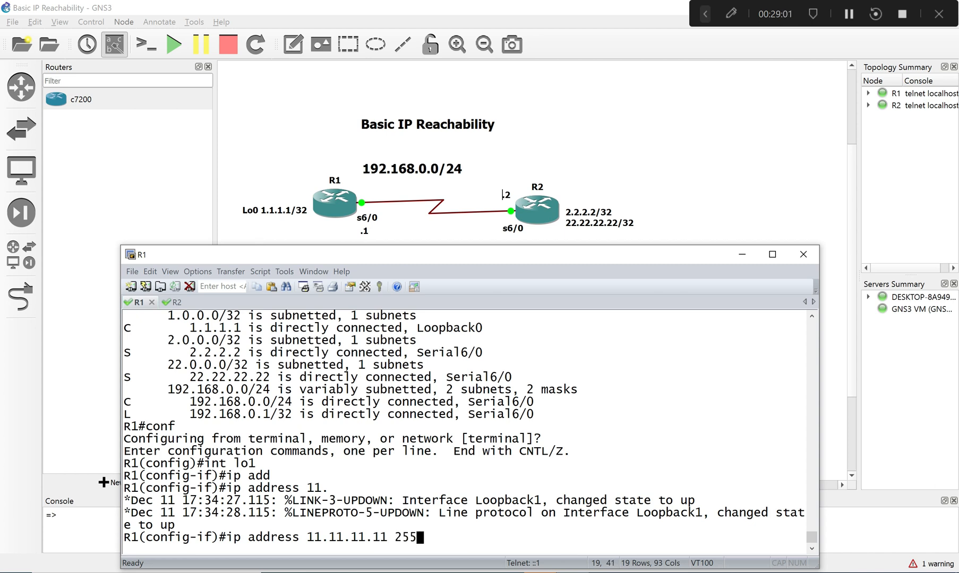
{"action": "type", "text": ".255.255.0"}
{"action": "key", "text": "Return"}
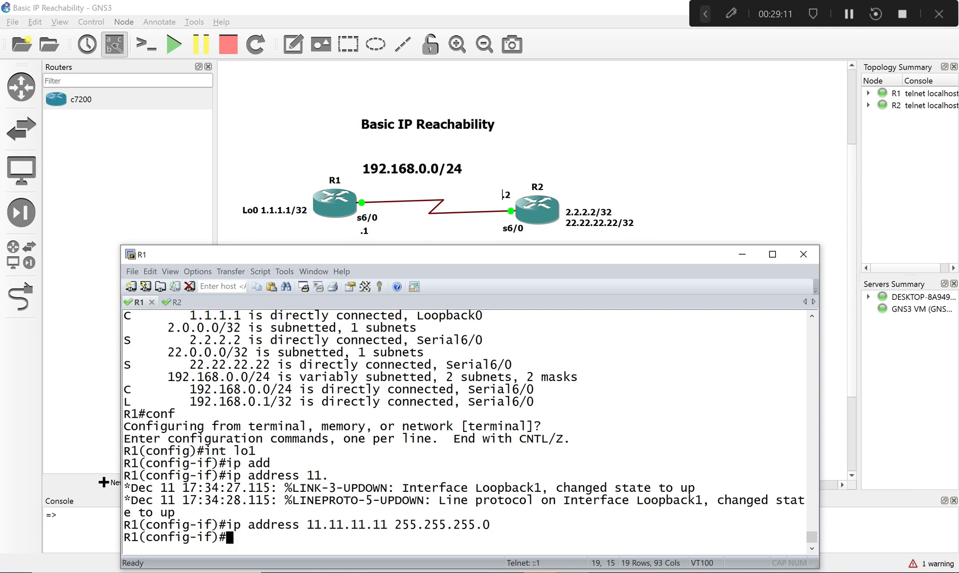
- Display R1's IP interface summary from configuration mode and check the Loopback0 and Loopback1 addresses
{"action": "type", "text": "do sh ip "}
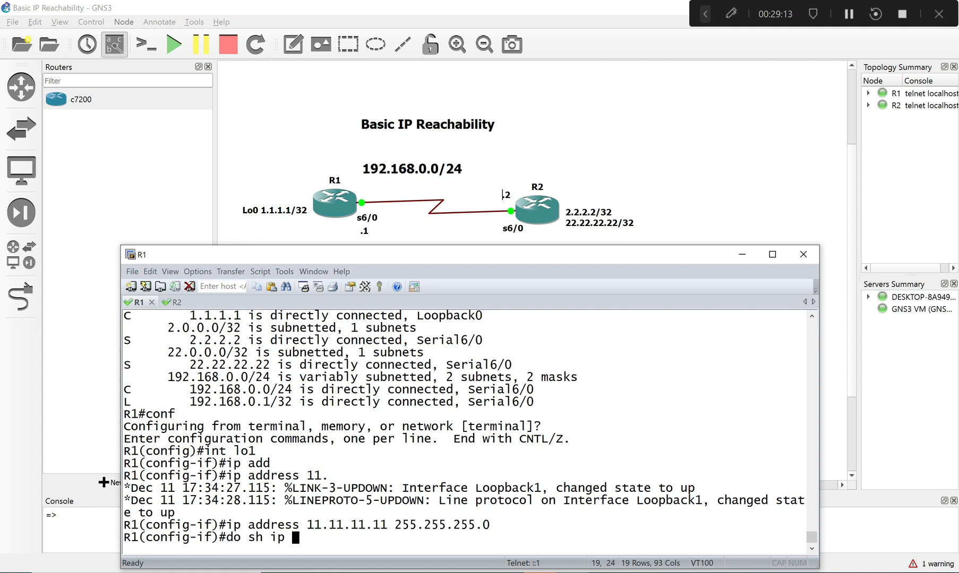
{"action": "type", "text": "int br"}
{"action": "key", "text": "Return"}
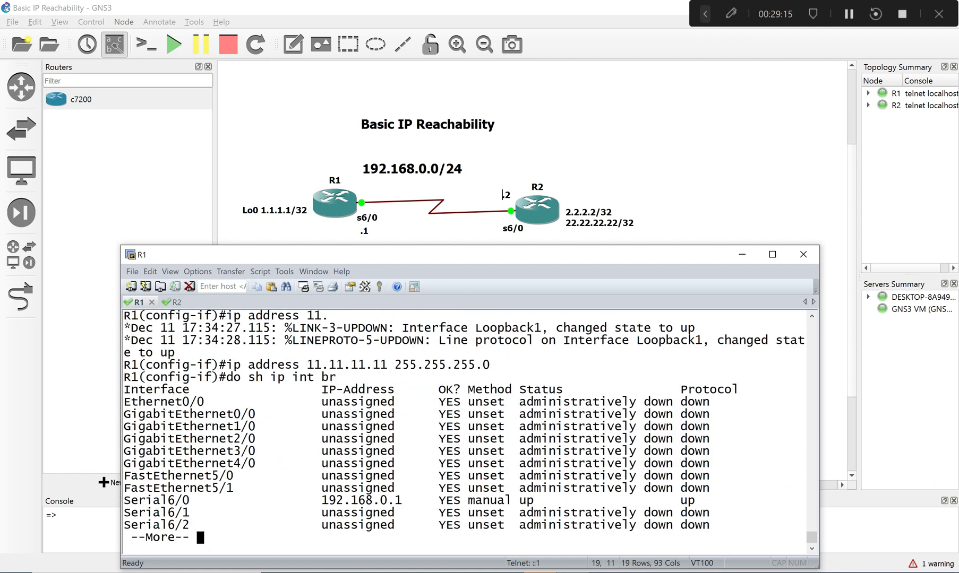
{"action": "key", "text": "space"}
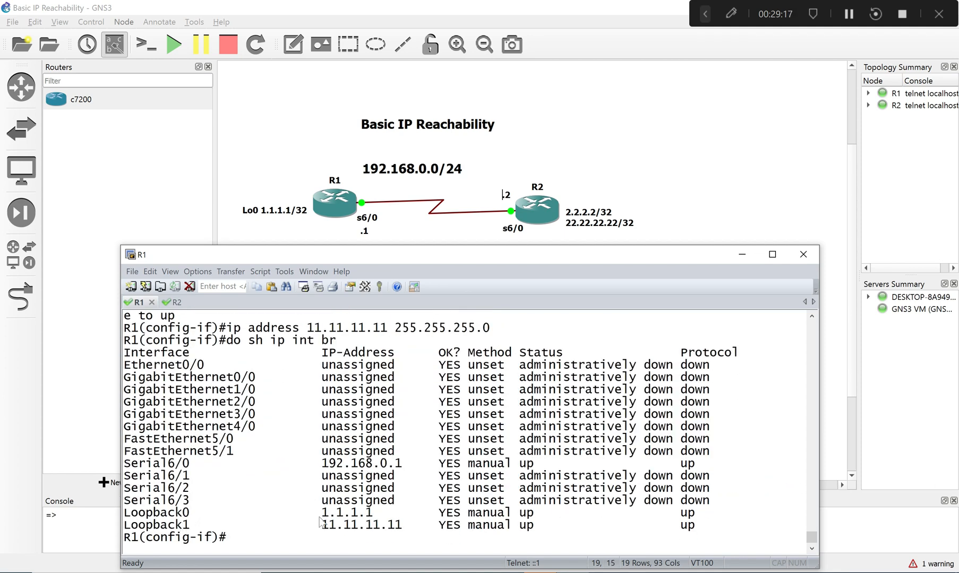
{"action": "left_click_drag", "start_coordinate": [317, 513], "coordinate": [403, 538]}
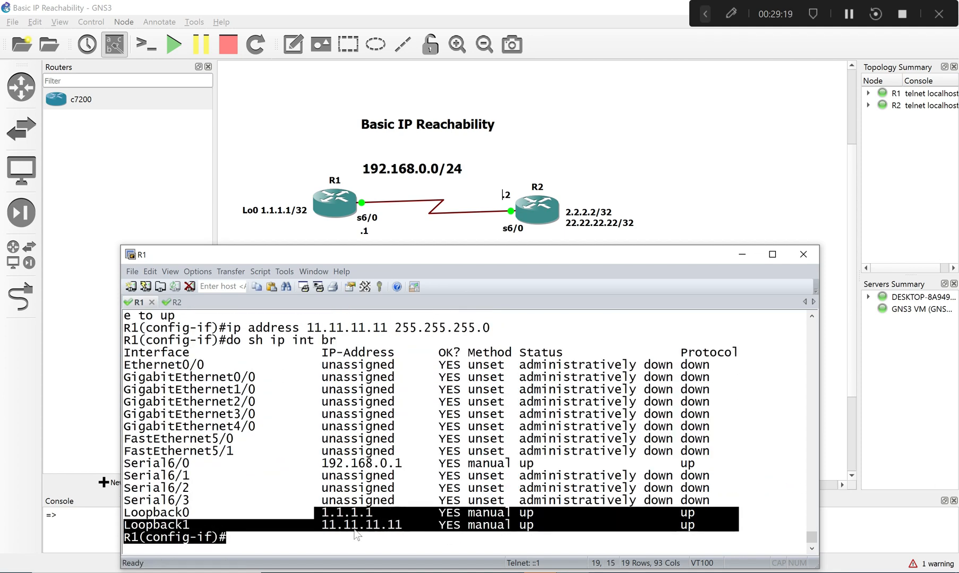
- Switch to the R2 console and repeat the ping to 1.1.1.1
{"action": "left_click", "coordinate": [167, 301]}
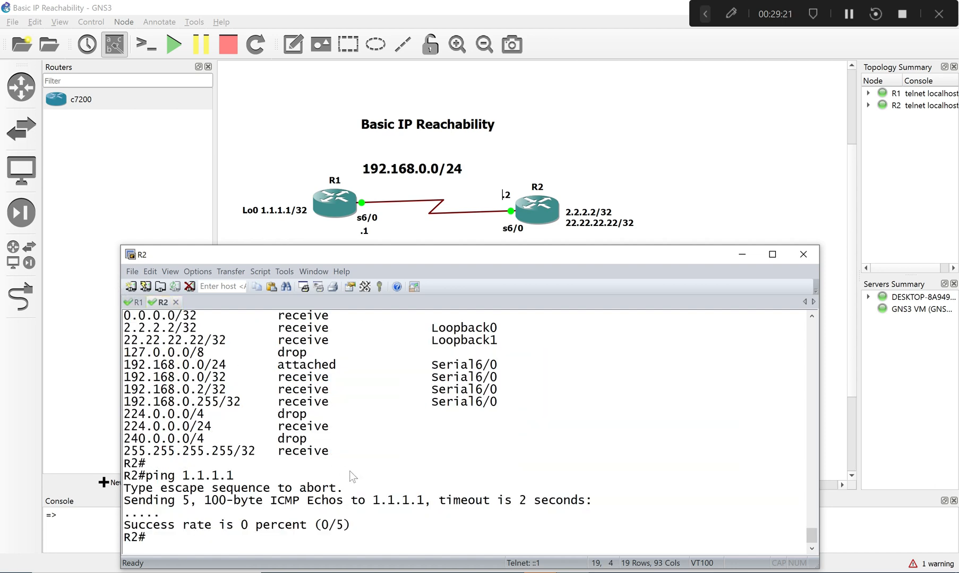
{"action": "key", "text": "Up"}
{"action": "key", "text": "Return"}
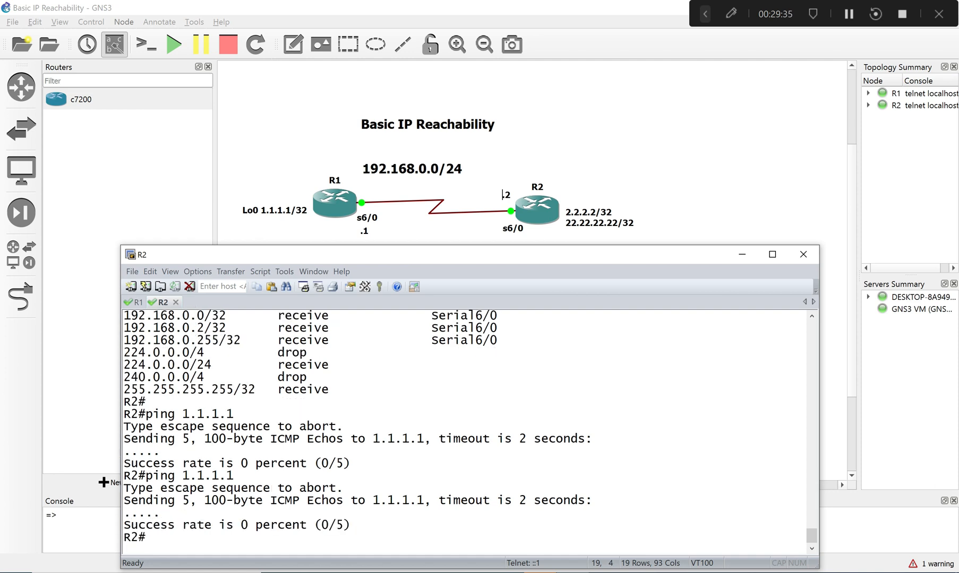
- Ping R1's new loopback address 11.11.11.11 from R2
{"action": "key", "text": "Up"}
{"action": "key", "text": "BackSpace"}
{"action": "key", "text": "BackSpace"}
{"action": "key", "text": "BackSpace"}
{"action": "key", "text": "BackSpace"}
{"action": "key", "text": "BackSpace"}
{"action": "key", "text": "BackSpace"}
{"action": "type", "text": "1.11.11.11"}
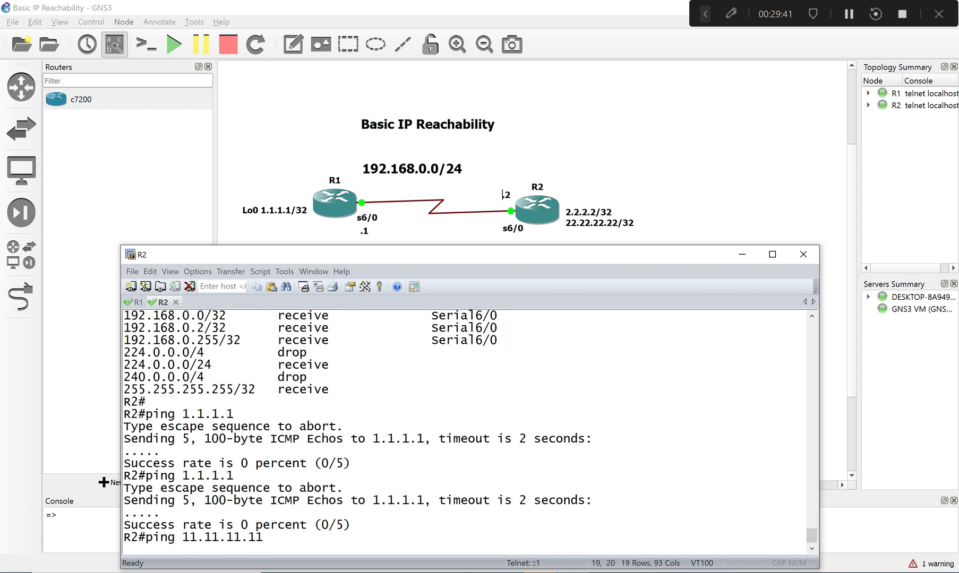
{"action": "key", "text": "Return"}
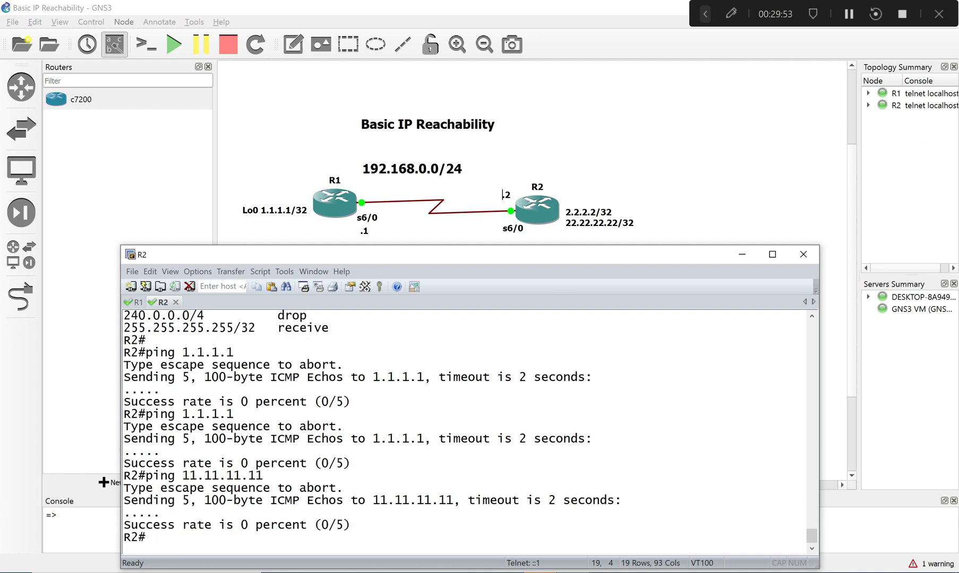
- Duplicate R1's "Lo0 1.1.1.1/32" label in the GNS3 topology and place the copy just below the original
{"action": "left_click", "coordinate": [287, 220]}
{"action": "right_click", "coordinate": [300, 208]}
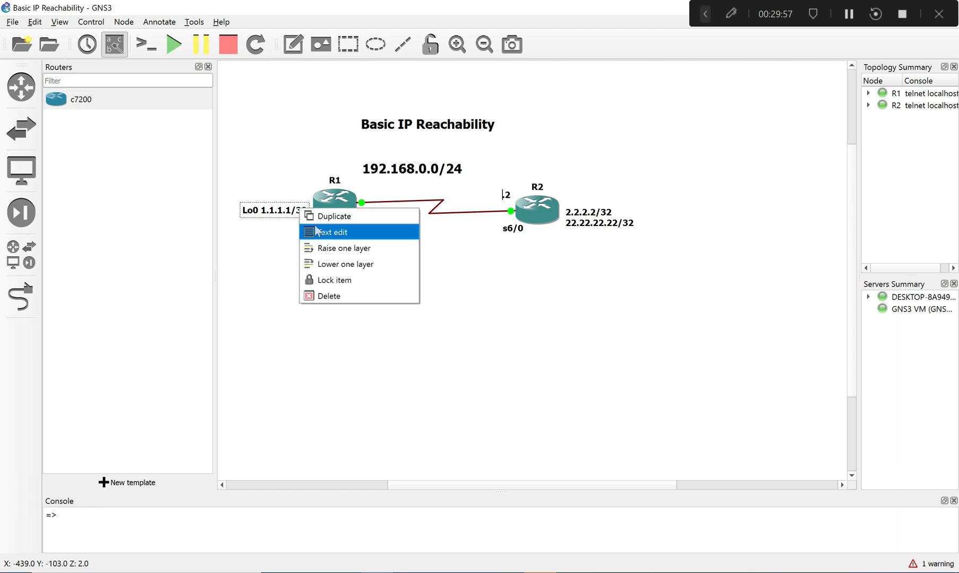
{"action": "left_click", "coordinate": [330, 216]}
{"action": "left_click_drag", "start_coordinate": [309, 232], "coordinate": [273, 234]}
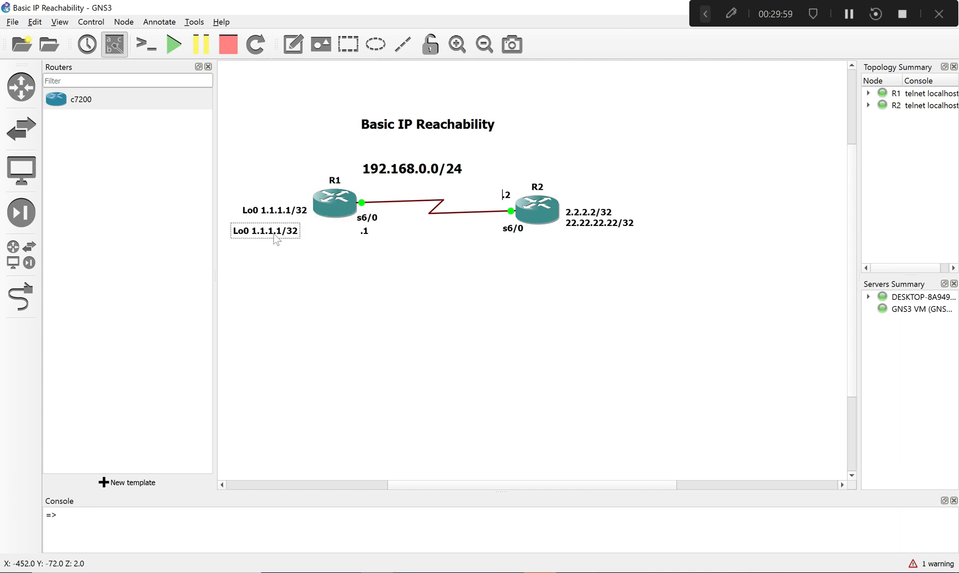
- Edit the duplicated label's text to "L10 11.11.11.11/32"
{"action": "left_click", "coordinate": [248, 231]}
{"action": "type", "text": "1"}
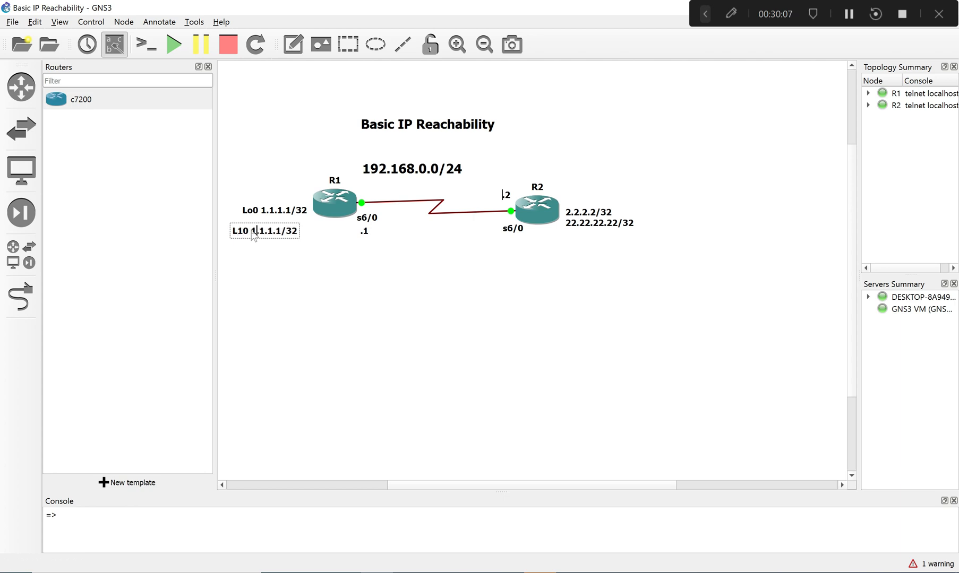
{"action": "type", "text": "1.11."}
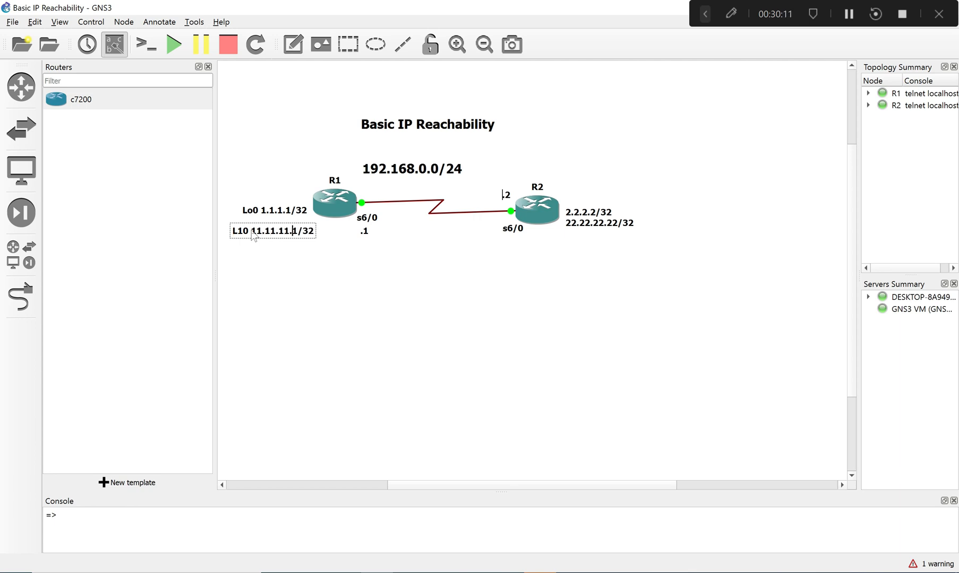
{"action": "type", "text": "1"}
{"action": "left_click", "coordinate": [321, 317]}
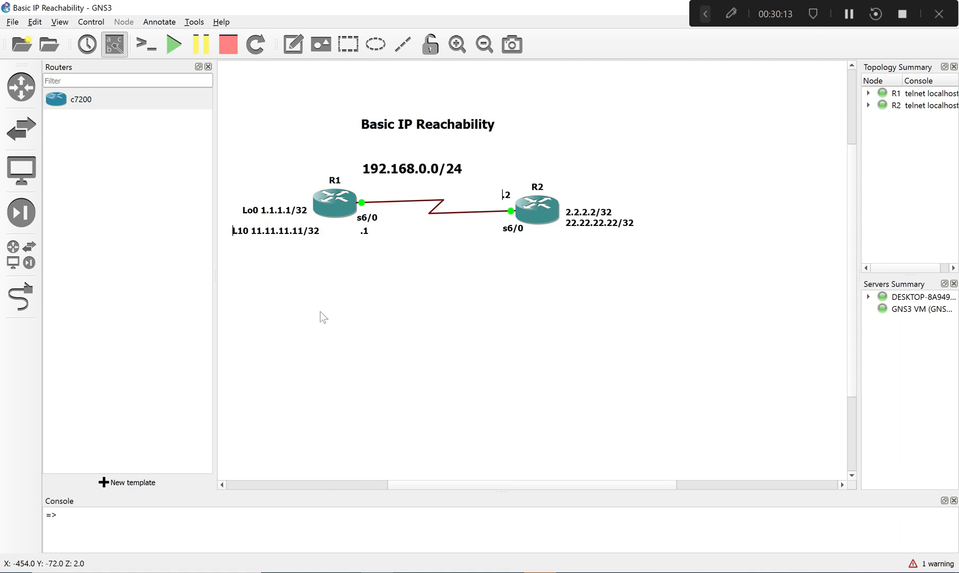
- Move the 11.11.11.11/32 label closer to the Lo0 label and remove the extra 0 so it starts with "L1"
{"action": "mouse_move", "coordinate": [272, 237]}
{"action": "left_mouse_down"}
{"action": "mouse_move", "coordinate": [256, 209]}
{"action": "mouse_move", "coordinate": [268, 230]}
{"action": "left_mouse_up"}
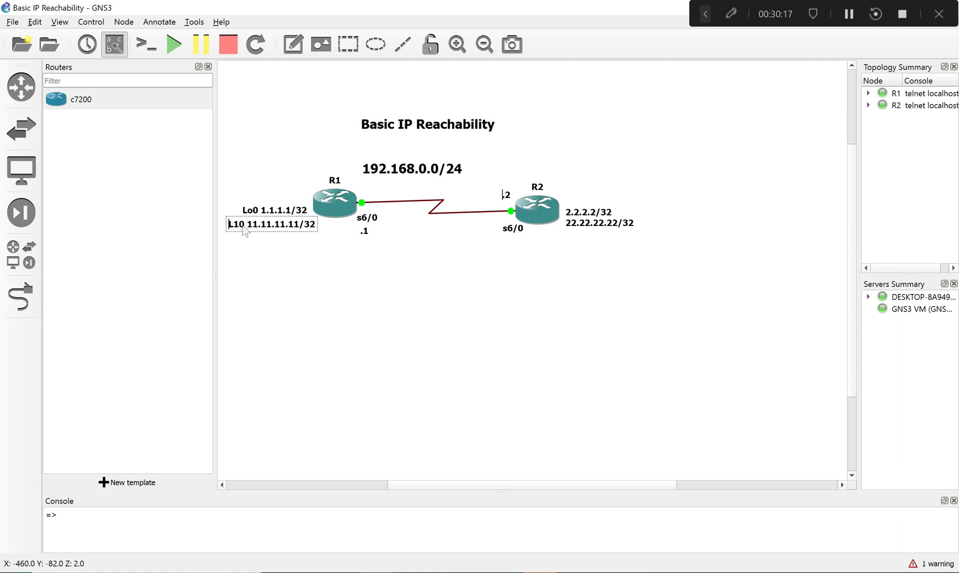
{"action": "double_click", "coordinate": [242, 226]}
{"action": "left_click", "coordinate": [245, 228]}
{"action": "key", "text": "BackSpace"}
{"action": "left_click", "coordinate": [281, 250]}
- Correct the lower label to "Lo1 11.11.11.11/32" and line it up beneath the "Lo0 1.1.1.1/32" label beside R1
{"action": "left_click_drag", "start_coordinate": [266, 228], "coordinate": [230, 222]}
{"action": "double_click", "coordinate": [229, 223]}
{"action": "left_click", "coordinate": [229, 223]}
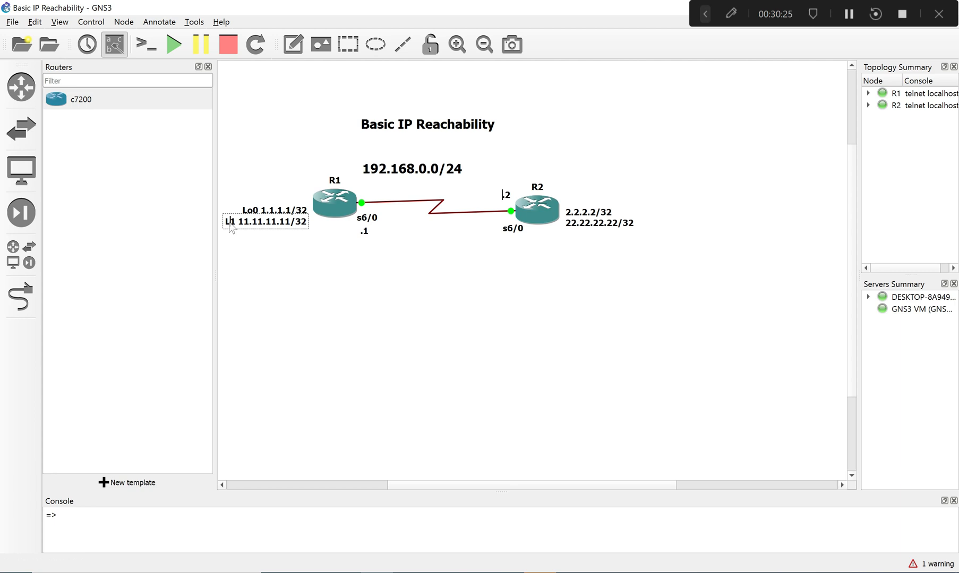
{"action": "type", "text": "o"}
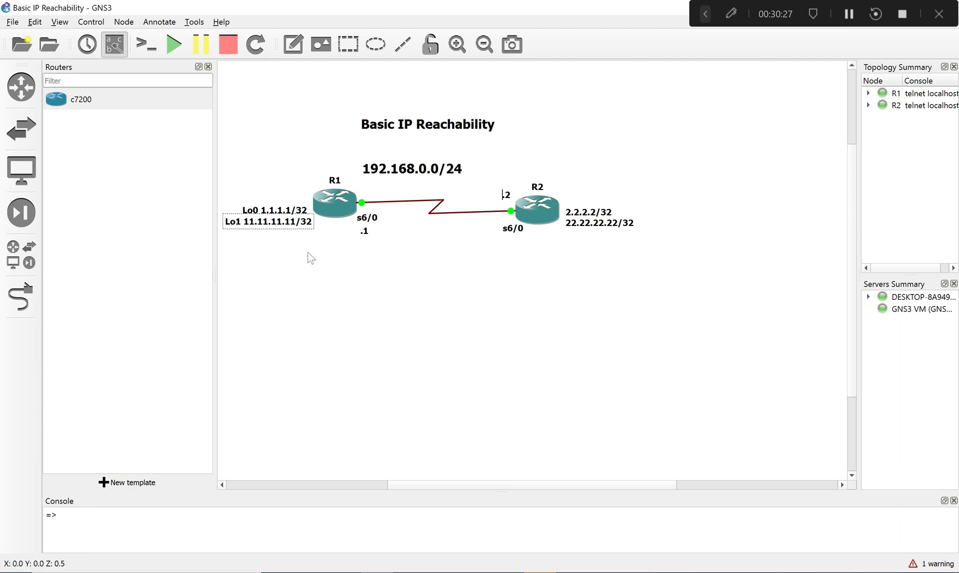
{"action": "left_click", "coordinate": [308, 254]}
{"action": "left_click", "coordinate": [267, 210]}
{"action": "left_click_drag", "start_coordinate": [267, 211], "coordinate": [254, 206]}
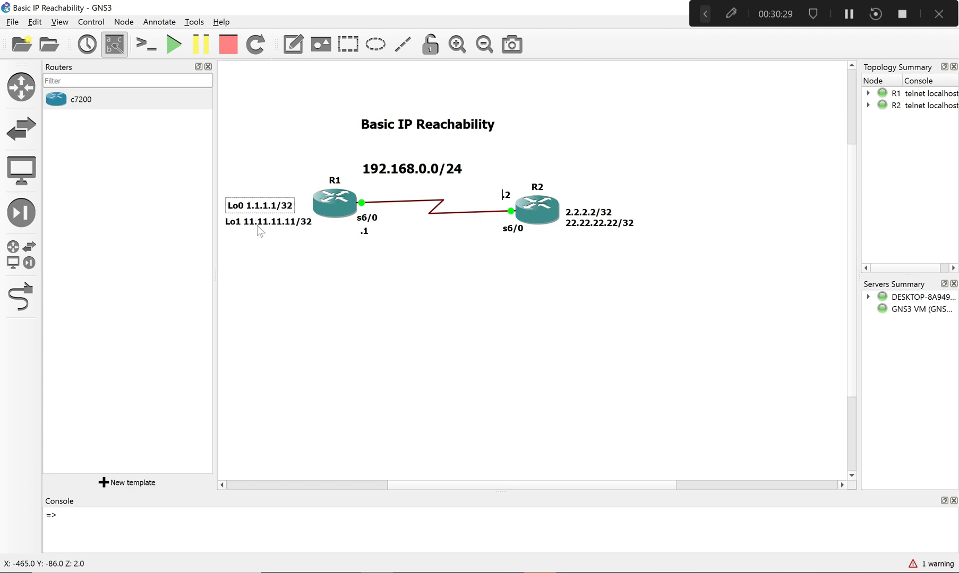
- Switch back to the R2 console and enter global configuration mode from the terminal
{"action": "key", "text": "alt+Tab"}
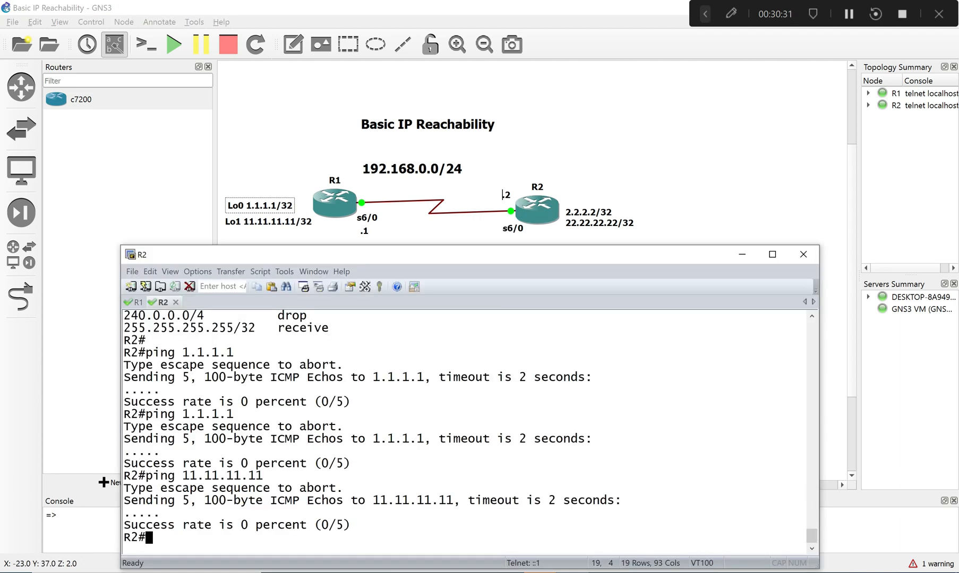
{"action": "type", "text": "conf"}
{"action": "key", "text": "Return"}
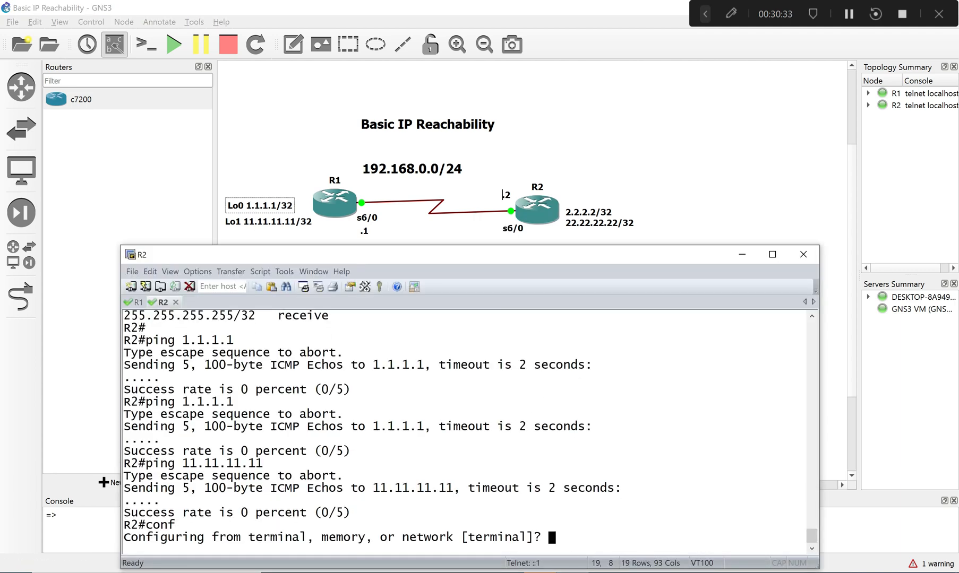
{"action": "key", "text": "Return"}
- Begin a default route on R2 by entering ip route 0.0.0.0 0 0.0.0.0
{"action": "type", "text": "ip "}
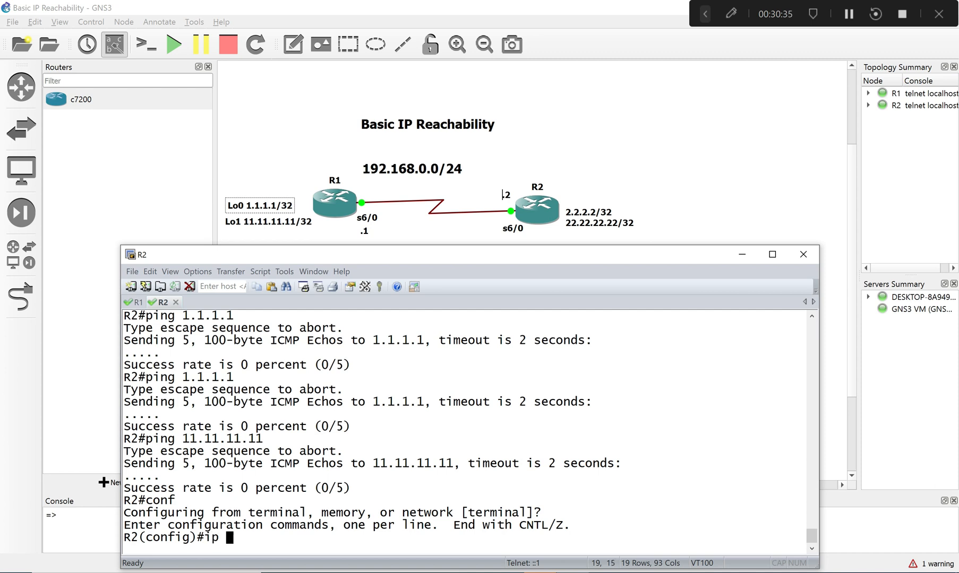
{"action": "type", "text": "rou"}
{"action": "key", "text": "Tab"}
{"action": "type", "text": "t"}
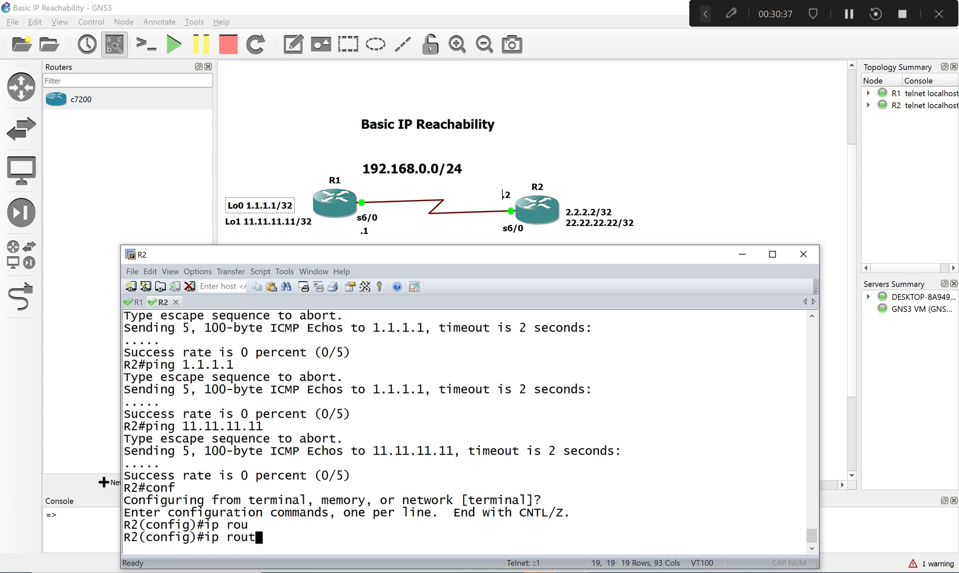
{"action": "type", "text": "e 0.0.0.0 0"}
{"action": "type", "text": "0.0.0"}
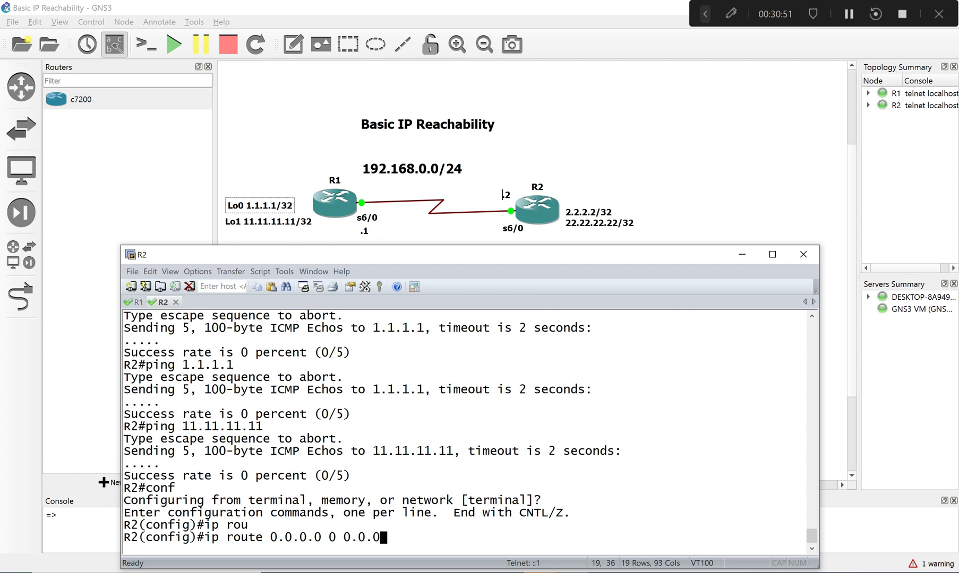
{"action": "type", "text": ".-0"}
{"action": "type", "text": " ser"}
- Try to complete the serial exit interface keyword for the default route, then clear it and request the command's options
{"action": "key", "text": "Tab"}
{"action": "type", "text": "i"}
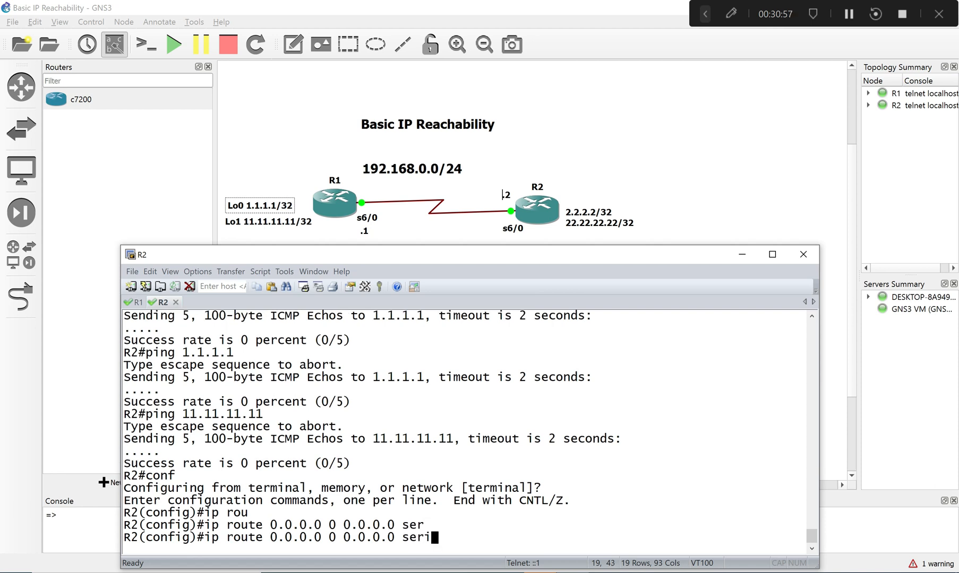
{"action": "key", "text": "Tab"}
{"action": "key", "text": "BackSpace"}
{"action": "key", "text": "BackSpace"}
{"action": "key", "text": "BackSpace"}
{"action": "key", "text": "BackSpace"}
{"action": "type", "text": "?"}
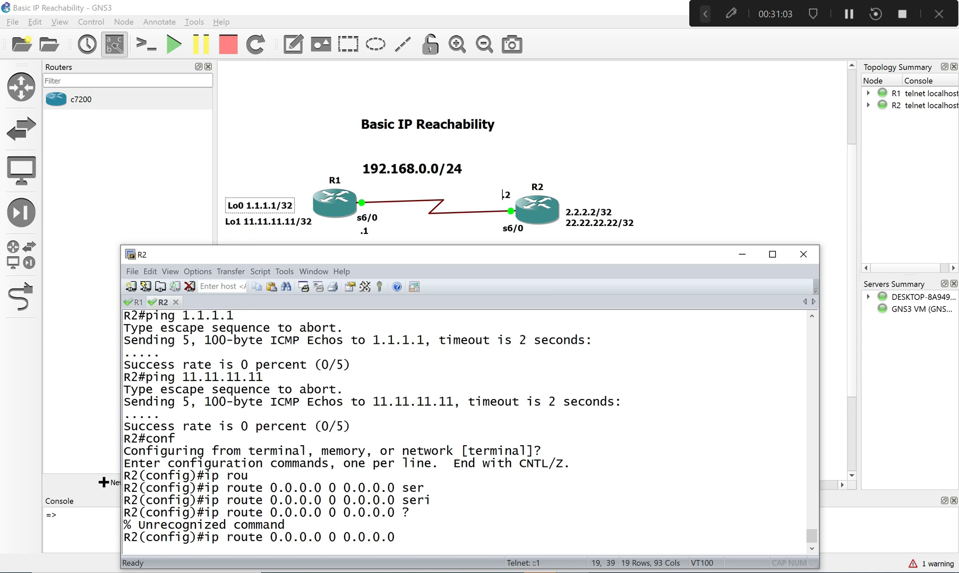
- Remove the stray 0 so the command reads ip route 0.0.0.0 0.0.0.0, and list all its available next-hop options
{"action": "key", "text": "Left"}
{"action": "key", "text": "Left"}
{"action": "key", "text": "Left"}
{"action": "key", "text": "Left"}
{"action": "key", "text": "Left"}
{"action": "key", "text": "Left"}
{"action": "key", "text": "Left"}
{"action": "key", "text": "Left"}
{"action": "key", "text": "Left"}
{"action": "key", "text": "Tab"}
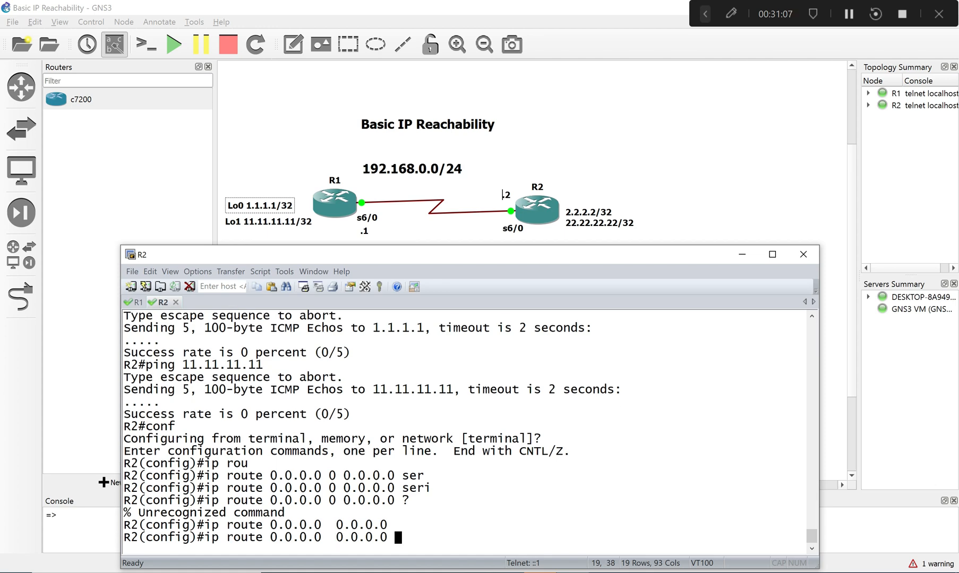
{"action": "type", "text": "?"}
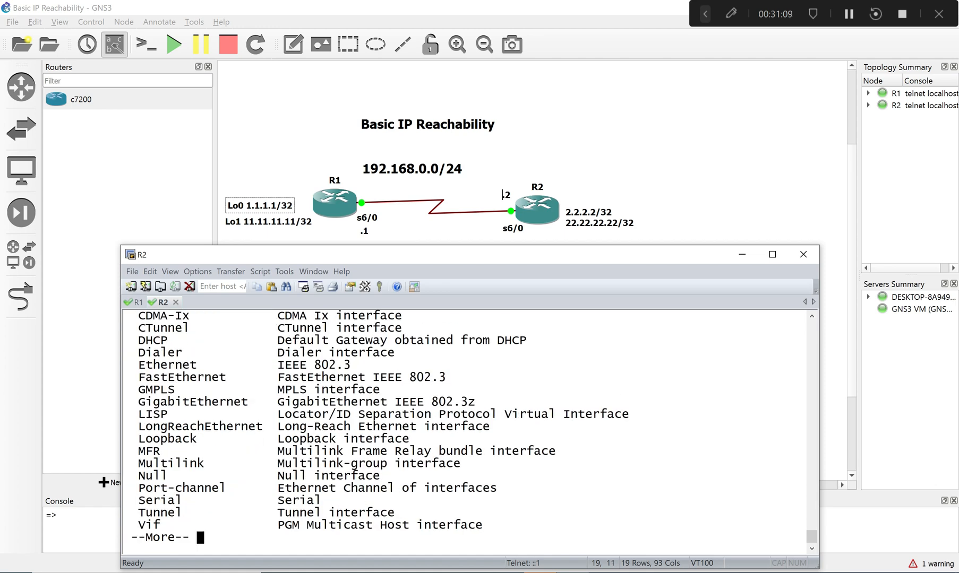
{"action": "key", "text": "space"}
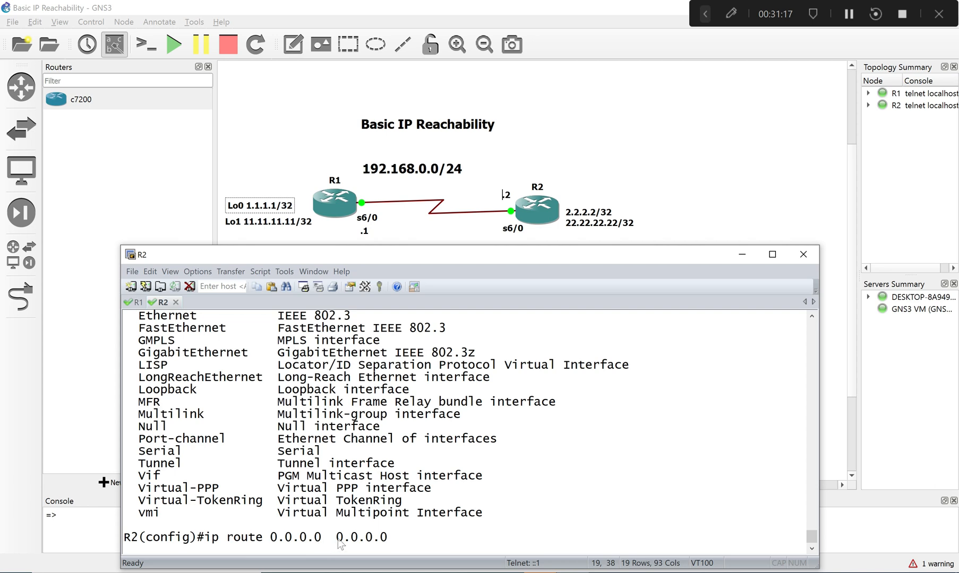
- Complete R2's default route 0.0.0.0 0.0.0.0 with exit interface serial 6/0 and end configuration mode
{"action": "type", "text": "ser"}
{"action": "key", "text": "Tab"}
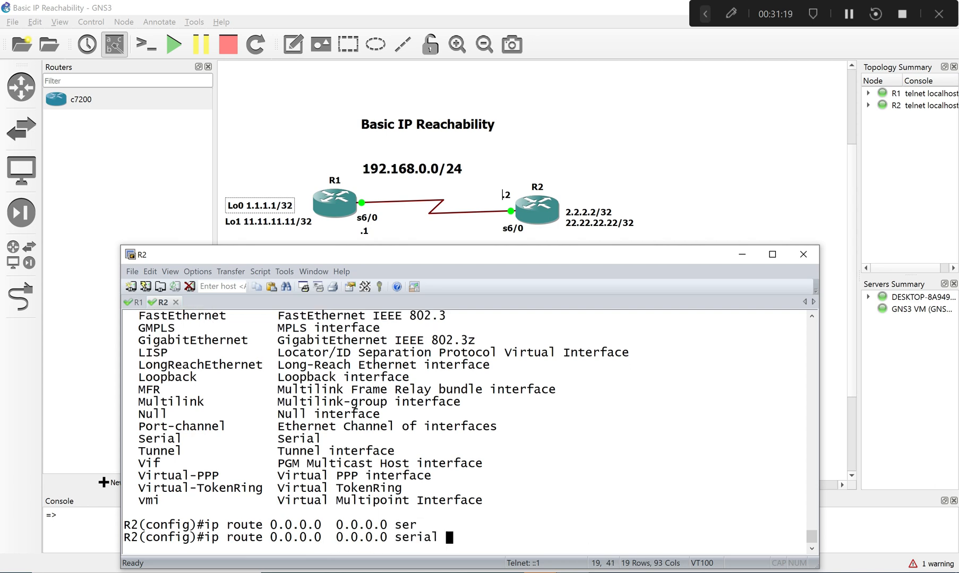
{"action": "type", "text": "6/0"}
{"action": "key", "text": "Return"}
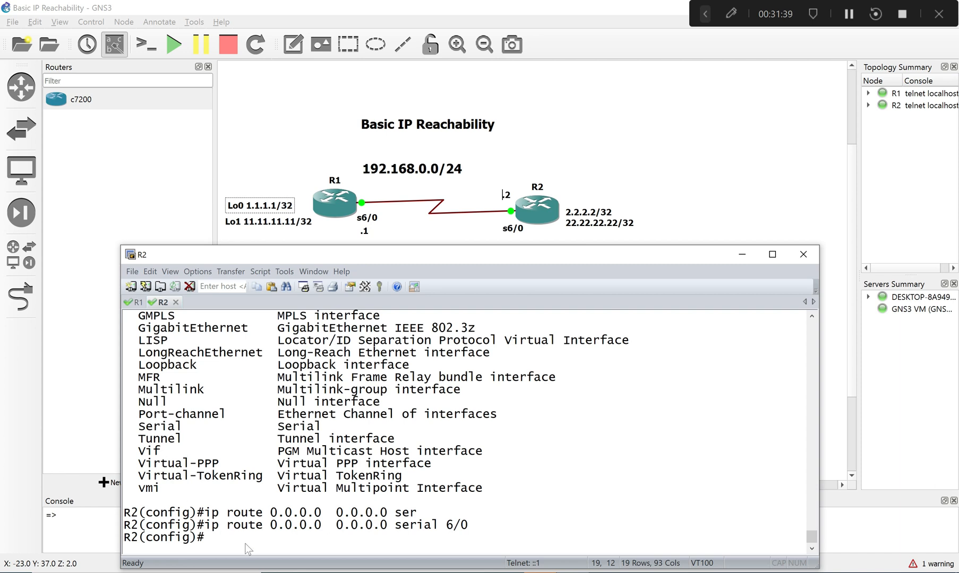
{"action": "type", "text": "end"}
{"action": "key", "text": "Return"}
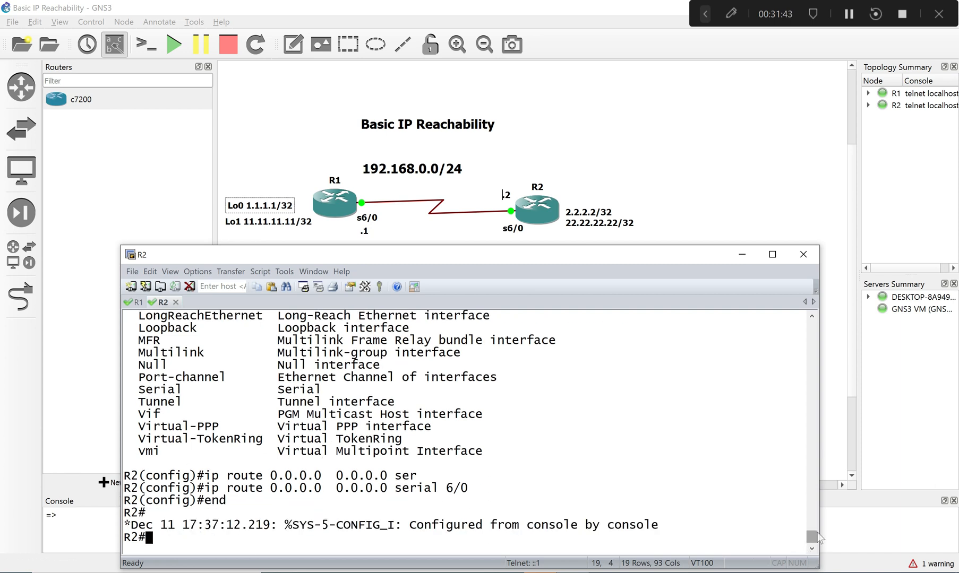
- Review the earlier ping attempts to 1.1.1.1 and 11.11.11.11 in R2's console history, and return to the current prompt
{"action": "left_click_drag", "start_coordinate": [812, 535], "coordinate": [811, 514]}
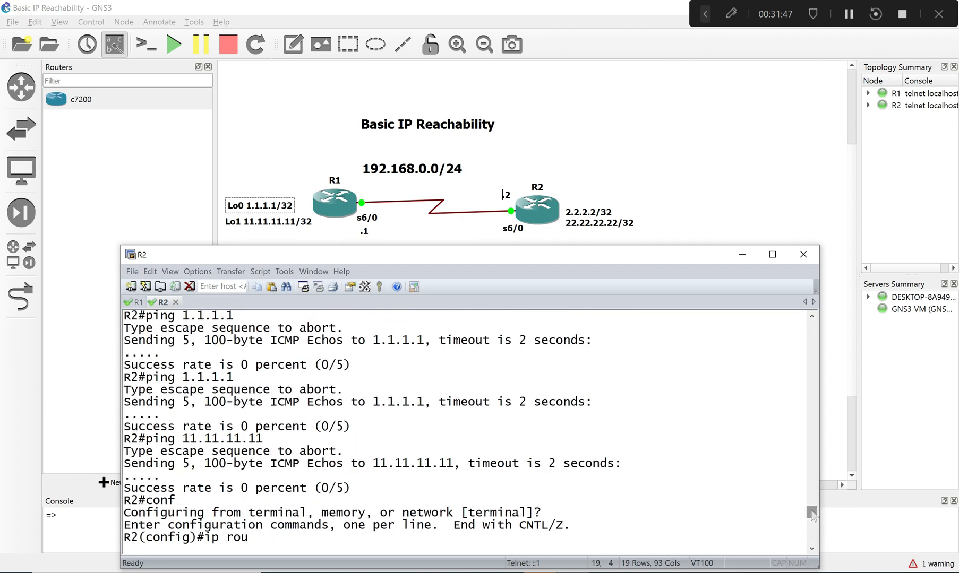
{"action": "left_click_drag", "start_coordinate": [148, 377], "coordinate": [242, 384]}
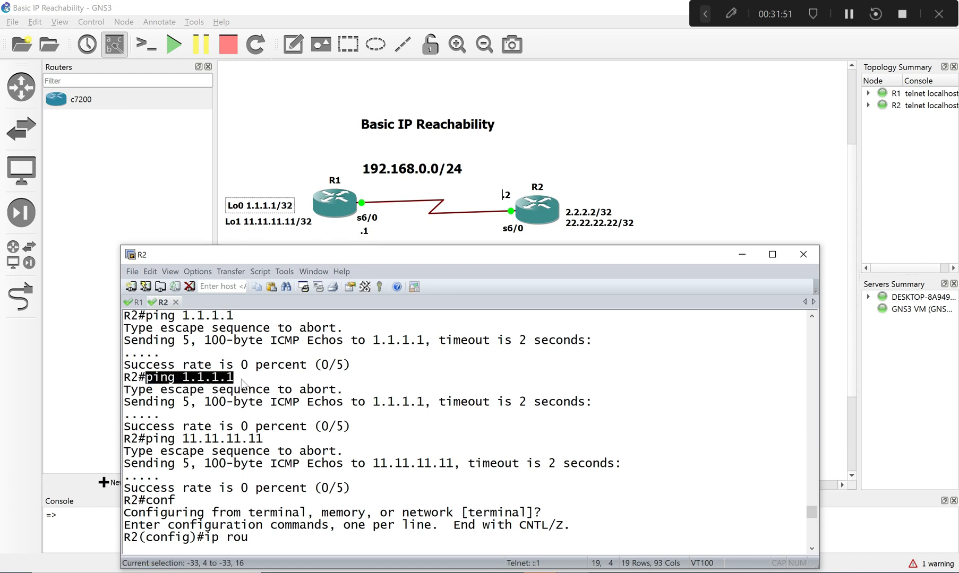
{"action": "left_click", "coordinate": [245, 395]}
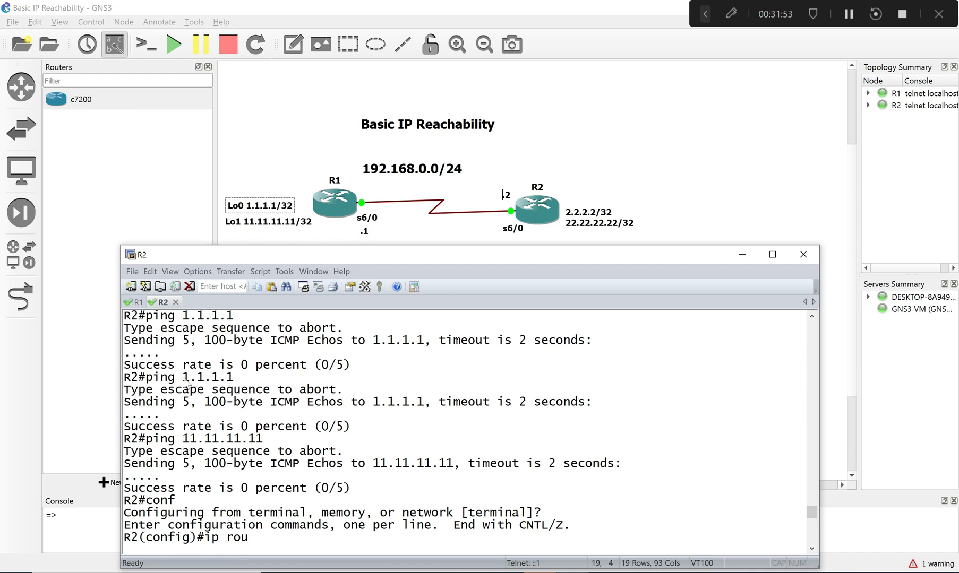
{"action": "left_click_drag", "start_coordinate": [183, 381], "coordinate": [234, 387]}
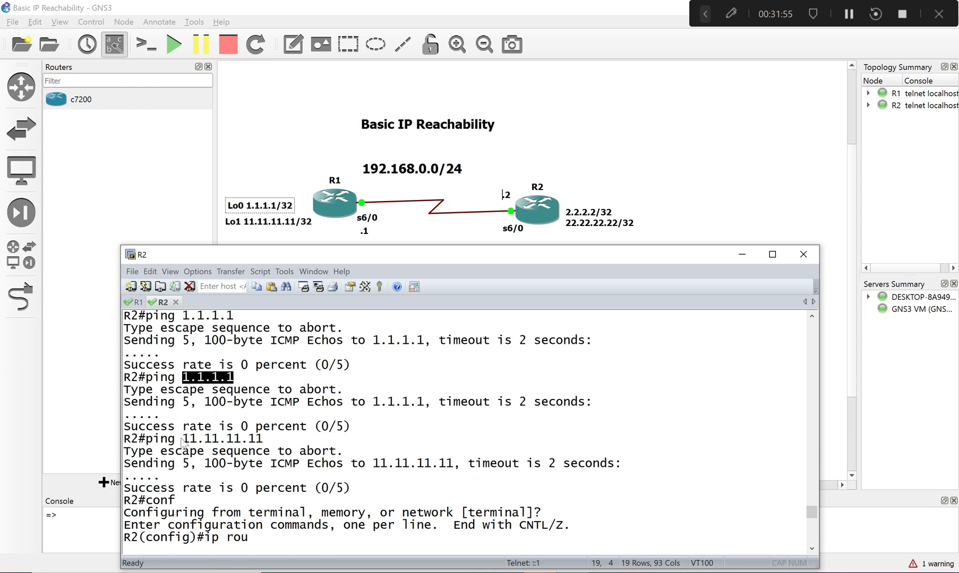
{"action": "left_click_drag", "start_coordinate": [176, 439], "coordinate": [257, 439]}
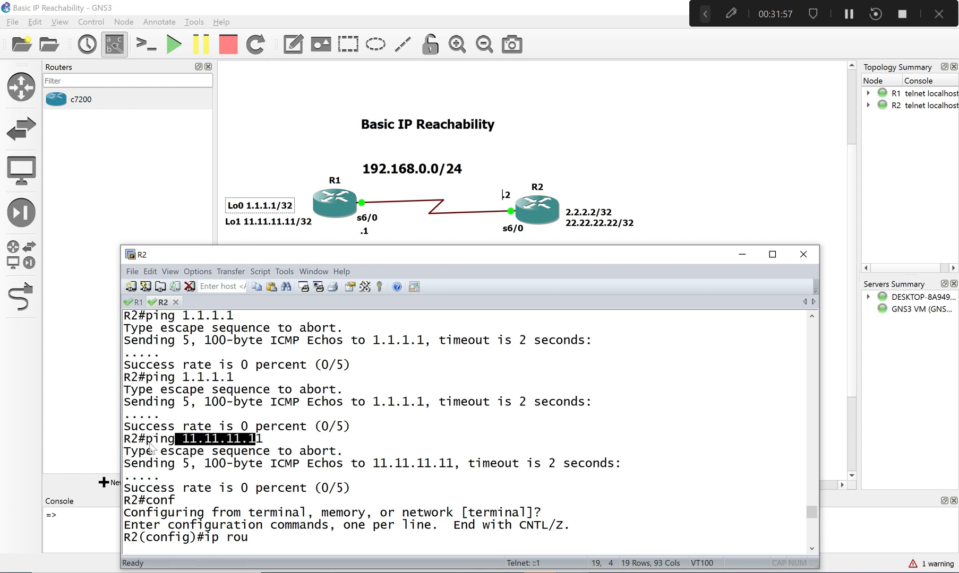
{"action": "left_click_drag", "start_coordinate": [146, 439], "coordinate": [270, 440]}
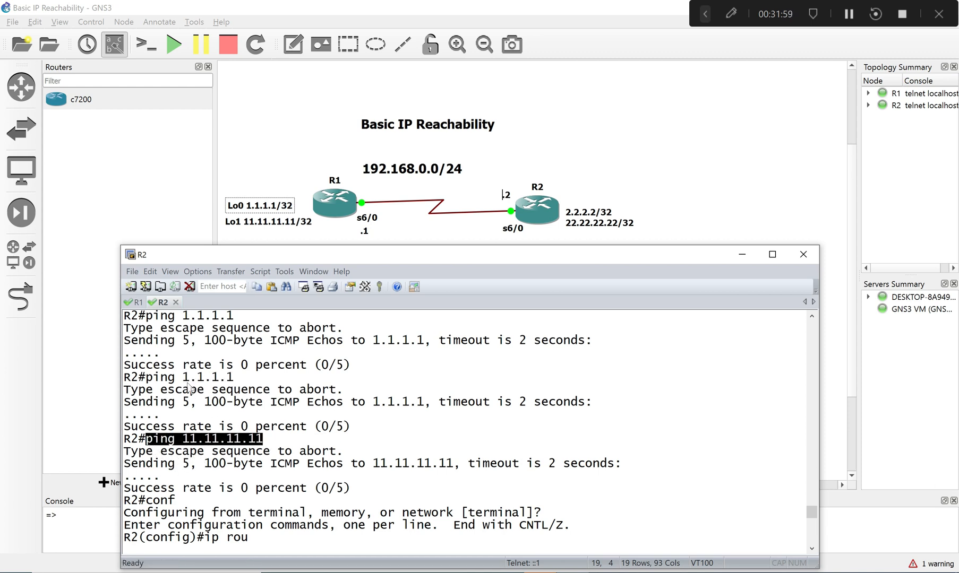
{"action": "left_click_drag", "start_coordinate": [147, 377], "coordinate": [261, 384]}
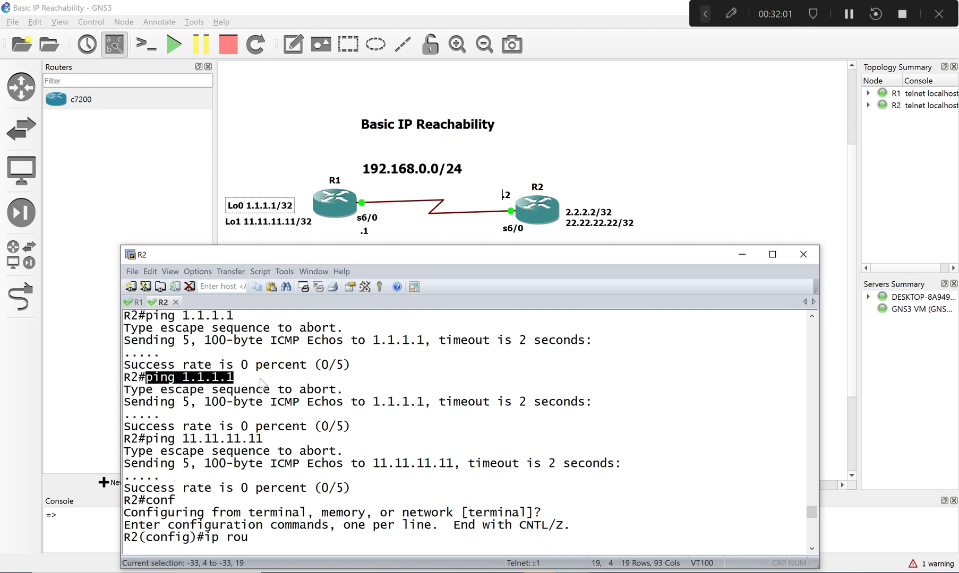
{"action": "left_click_drag", "start_coordinate": [815, 519], "coordinate": [814, 556]}
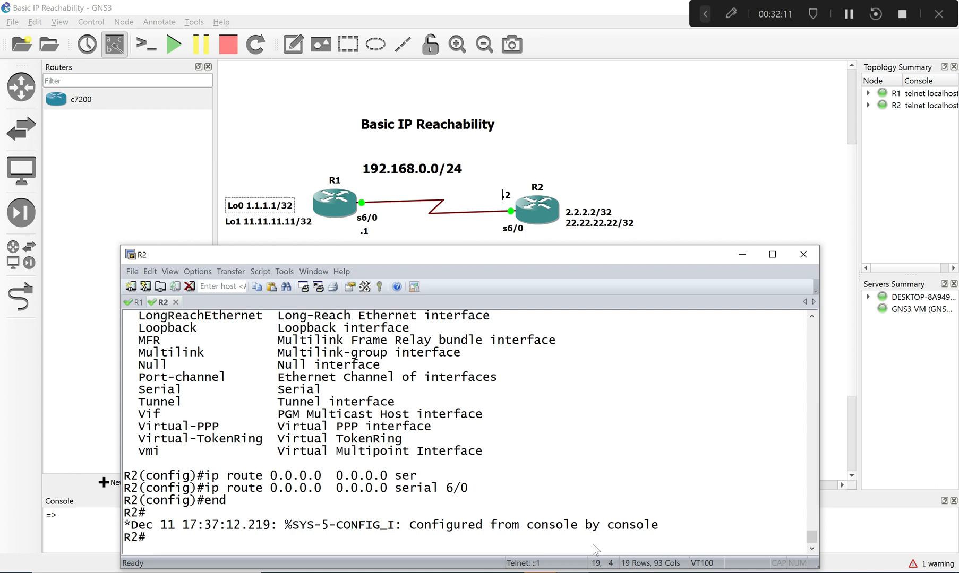
- Ping R1's loopback 1.1.1.1 from R2 and examine the echo replies
{"action": "type", "text": "pin"}
{"action": "key", "text": "Tab"}
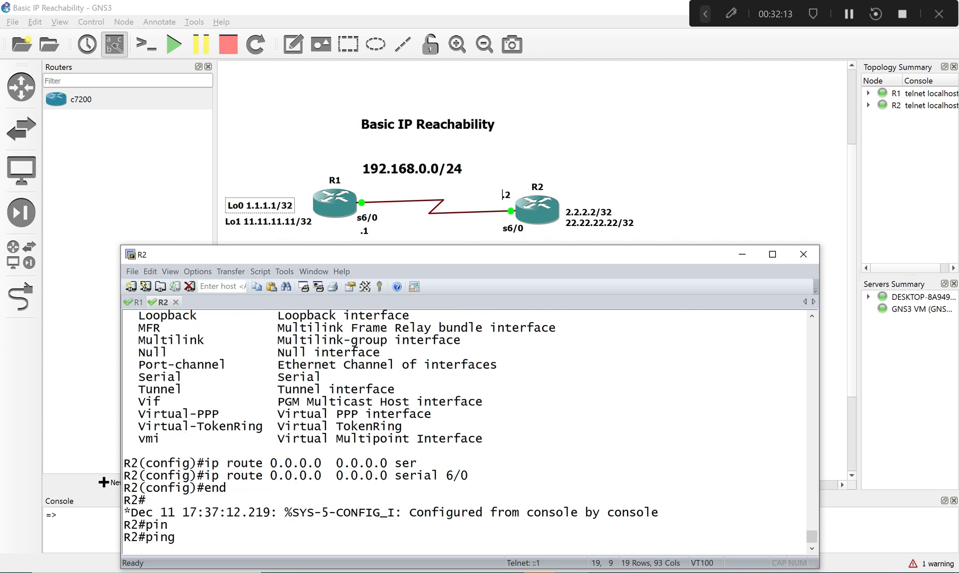
{"action": "type", "text": "1.1.1.1"}
{"action": "key", "text": "Return"}
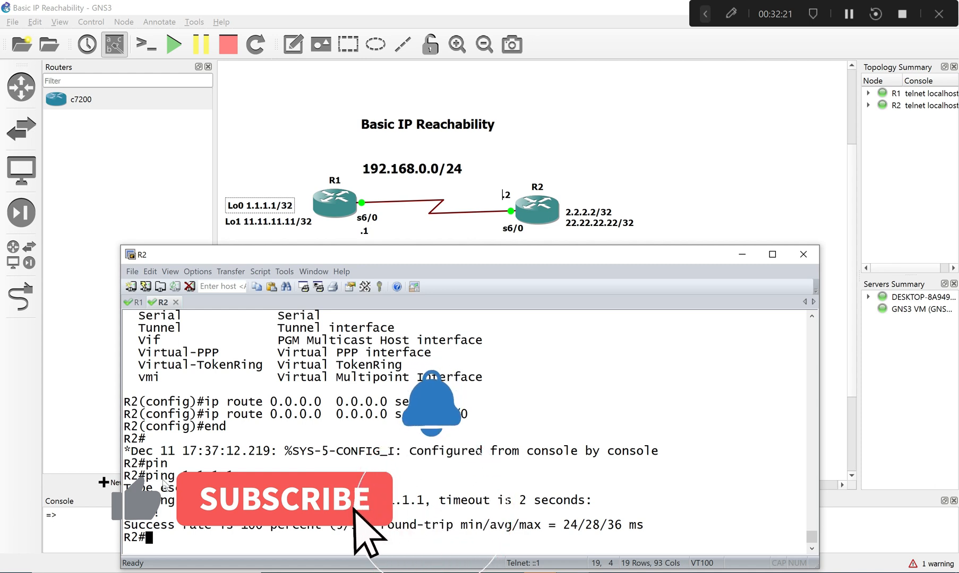
{"action": "left_click_drag", "start_coordinate": [139, 475], "coordinate": [227, 477]}
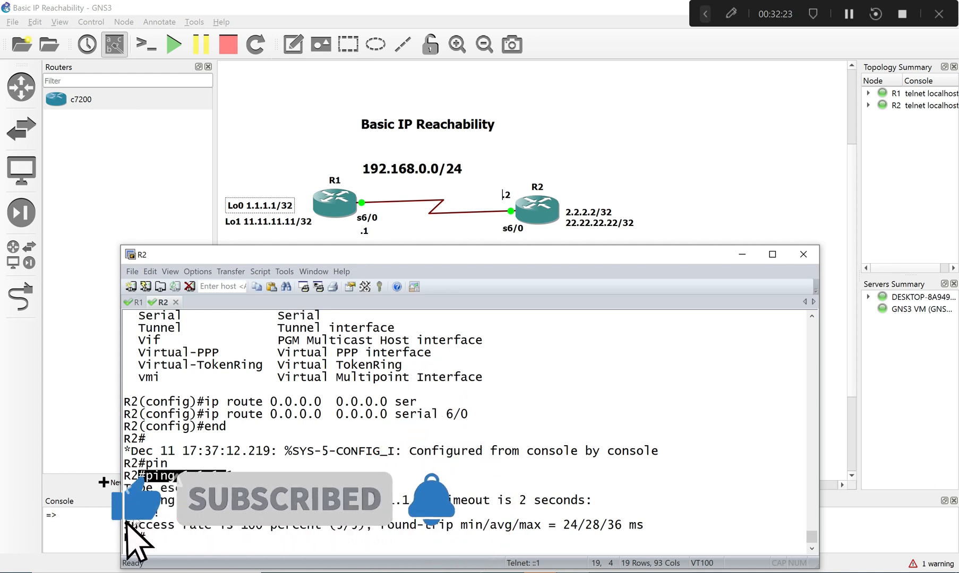
{"action": "left_click_drag", "start_coordinate": [126, 513], "coordinate": [160, 514]}
{"action": "left_click", "coordinate": [194, 543]}
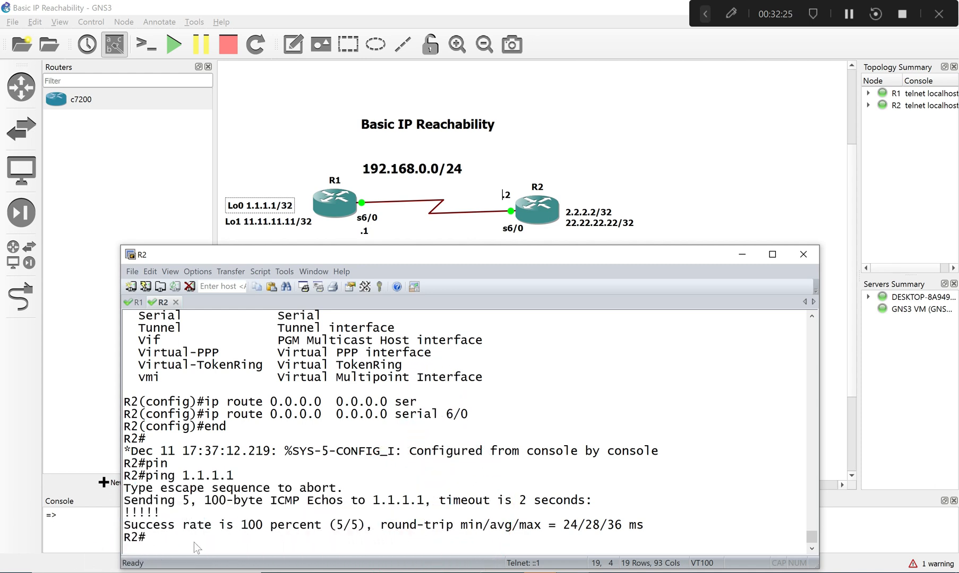
- Recall the previous ping command on R2 and change its target to ping R1's second loopback, 11.11.11.11
{"action": "key", "text": "Up"}
{"action": "key", "text": "BackSpace"}
{"action": "key", "text": "BackSpace"}
{"action": "key", "text": "BackSpace"}
{"action": "key", "text": "BackSpace"}
{"action": "key", "text": "BackSpace"}
{"action": "key", "text": "BackSpace"}
{"action": "key", "text": "BackSpace"}
{"action": "type", "text": "11.11.11.11"}
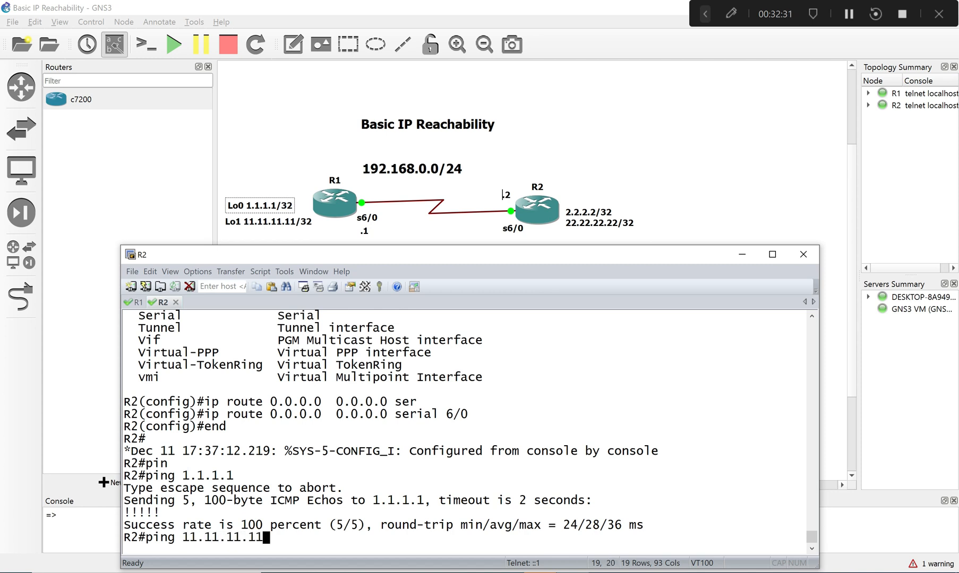
{"action": "key", "text": "Return"}
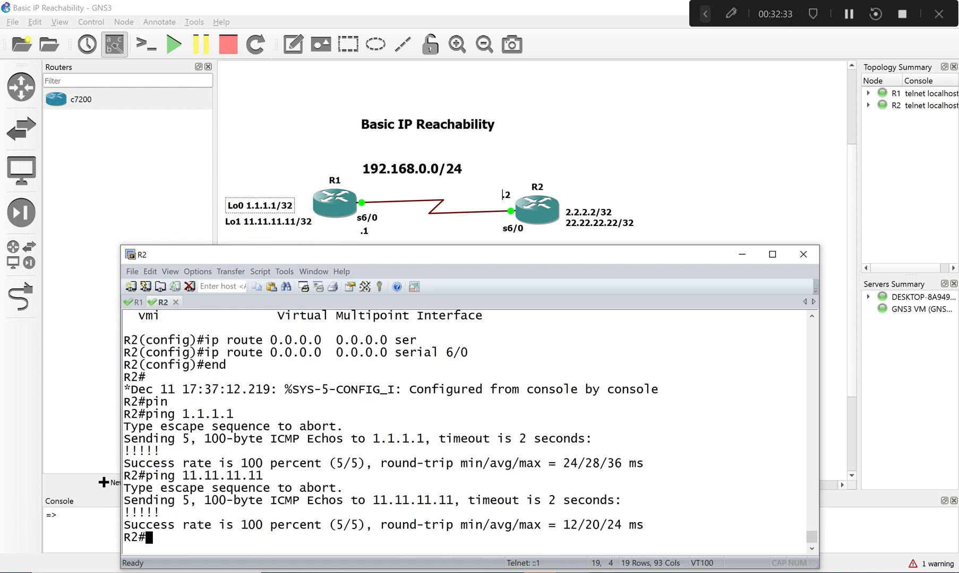